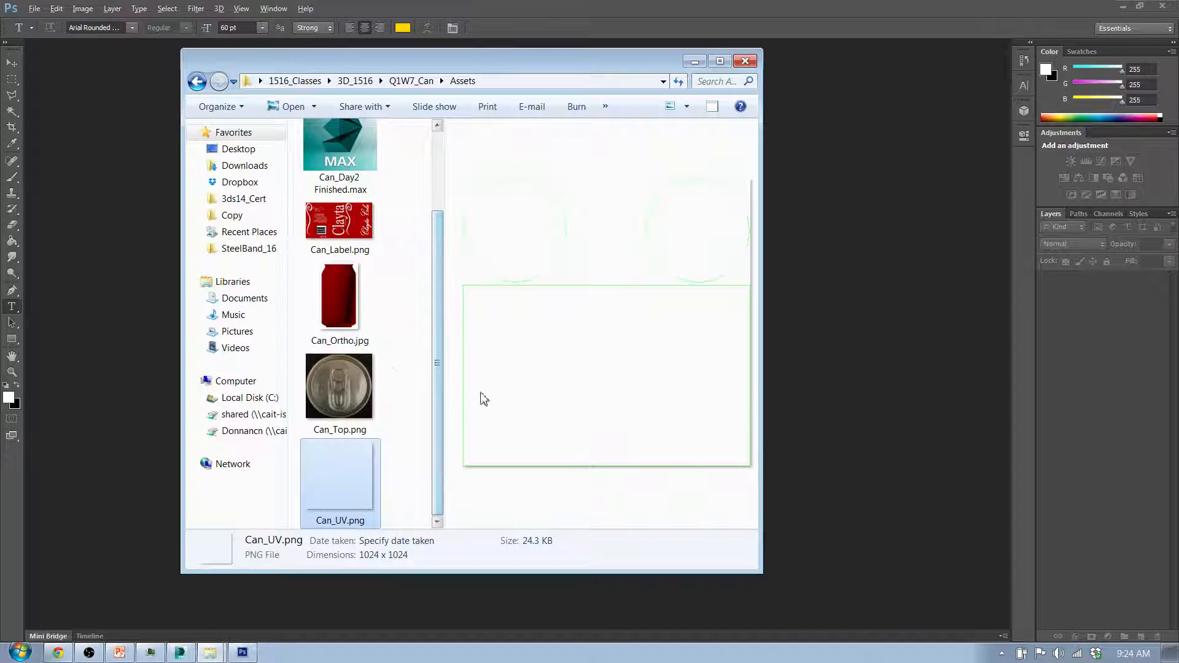
Step: Minimize the asset folder and Photoshop windows to switch to the can scene in 3ds Max
scroll(436, 460, up, 3)
scroll(422, 481, down, 3)
click(695, 62)
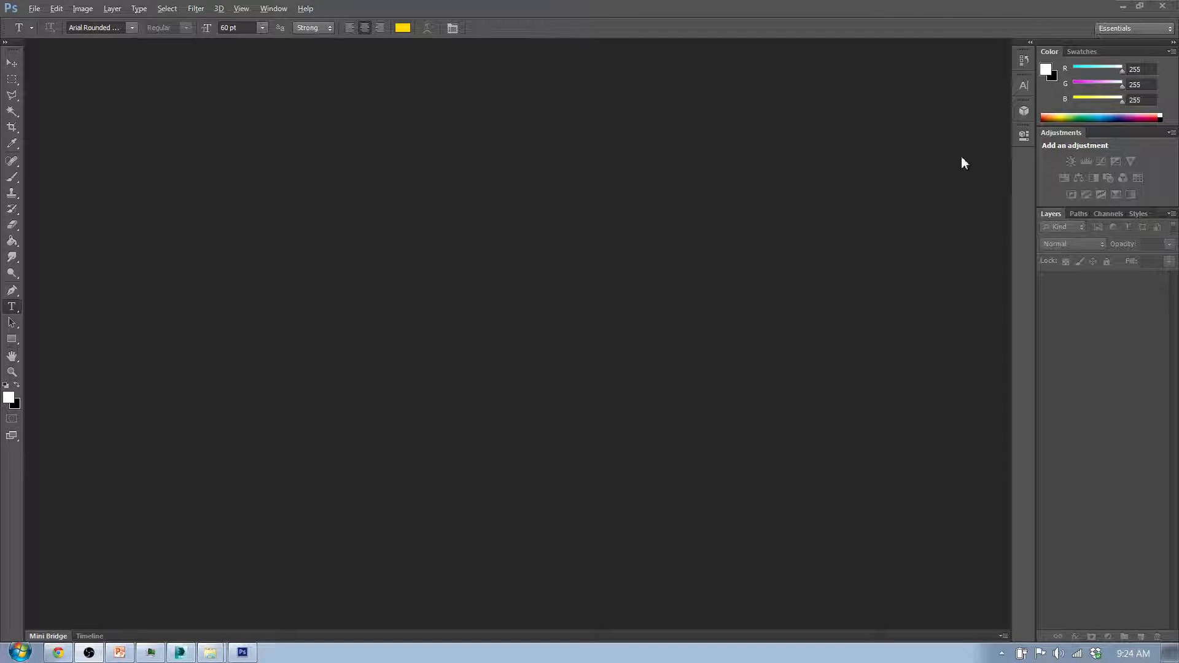
click(1123, 7)
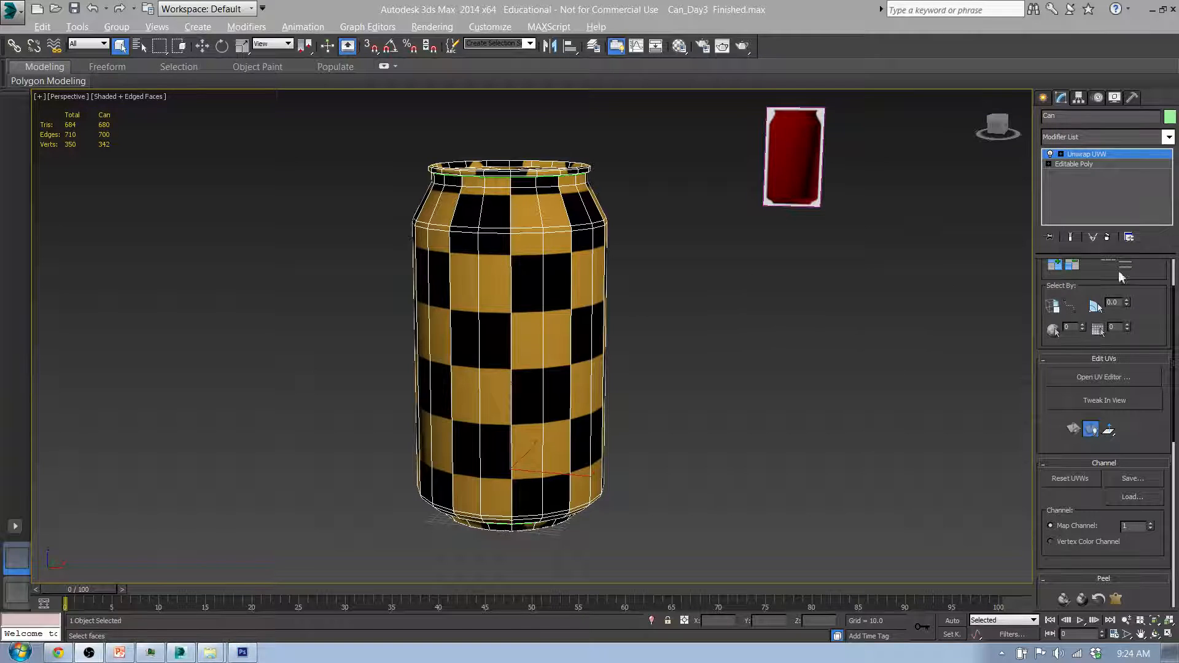
click(1141, 378)
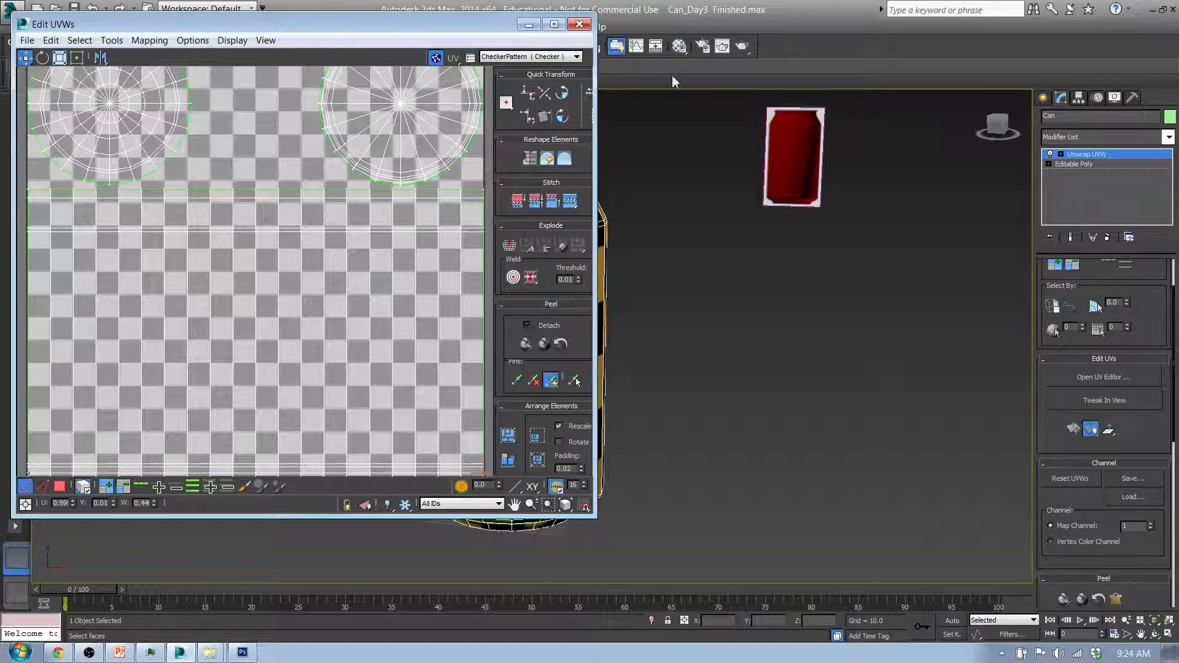
click(581, 25)
click(1043, 98)
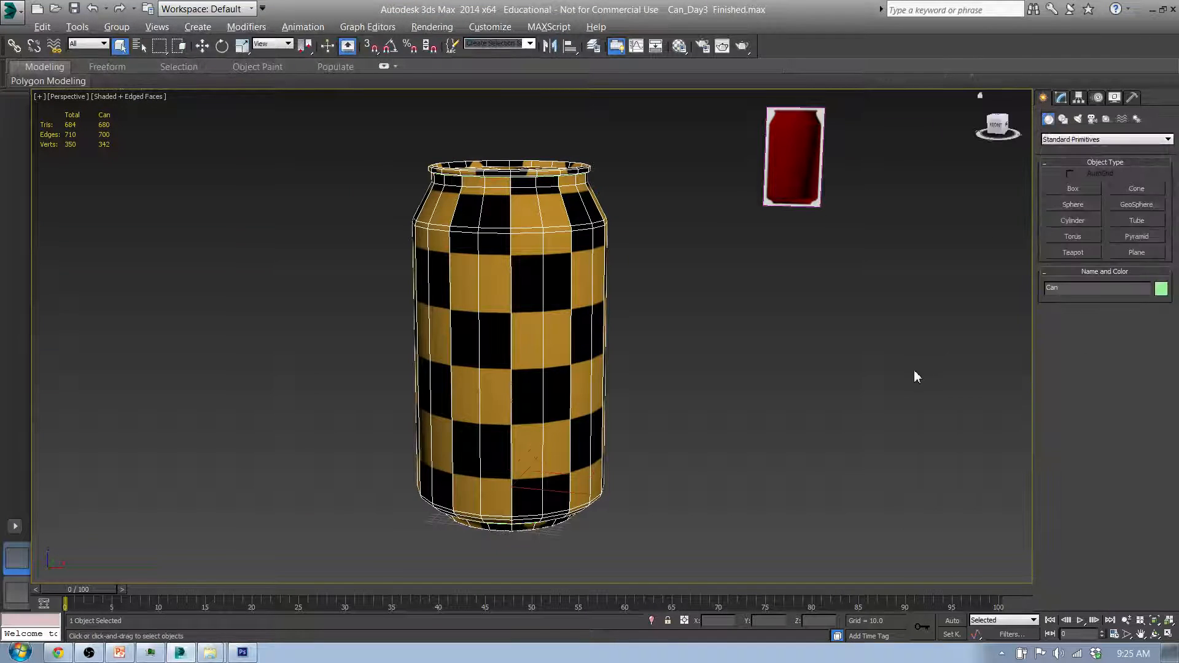
click(914, 369)
click(535, 305)
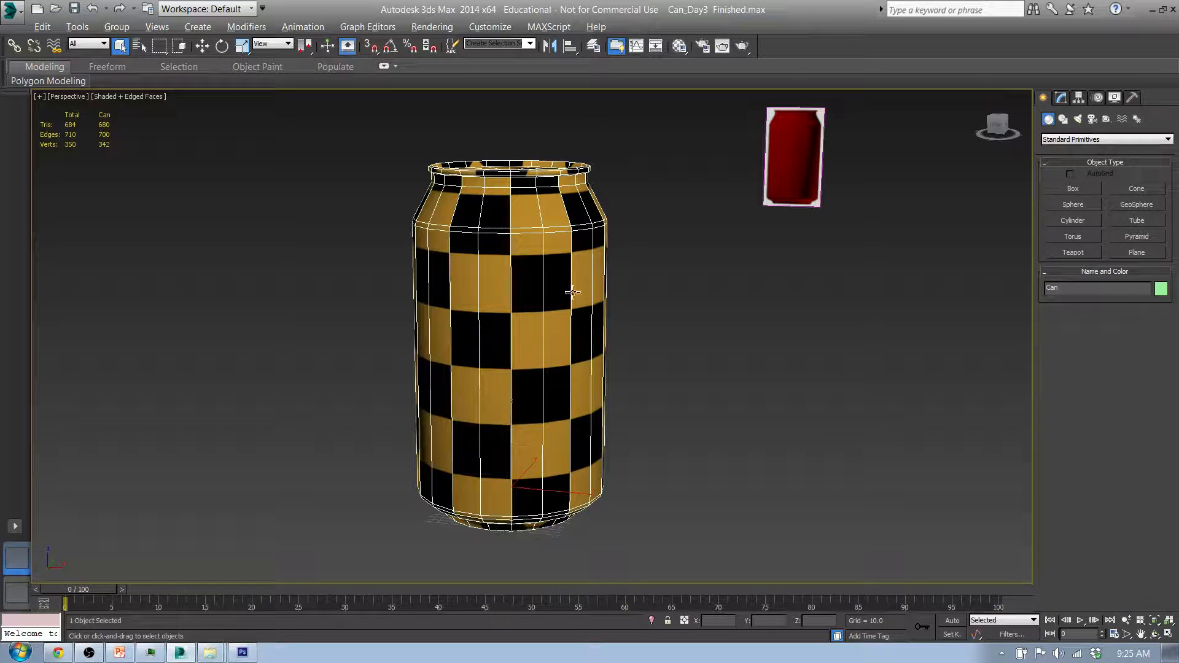
Step: Open the UV editor from the can's Unwrap UVW modifier and enlarge the editor window
click(1064, 100)
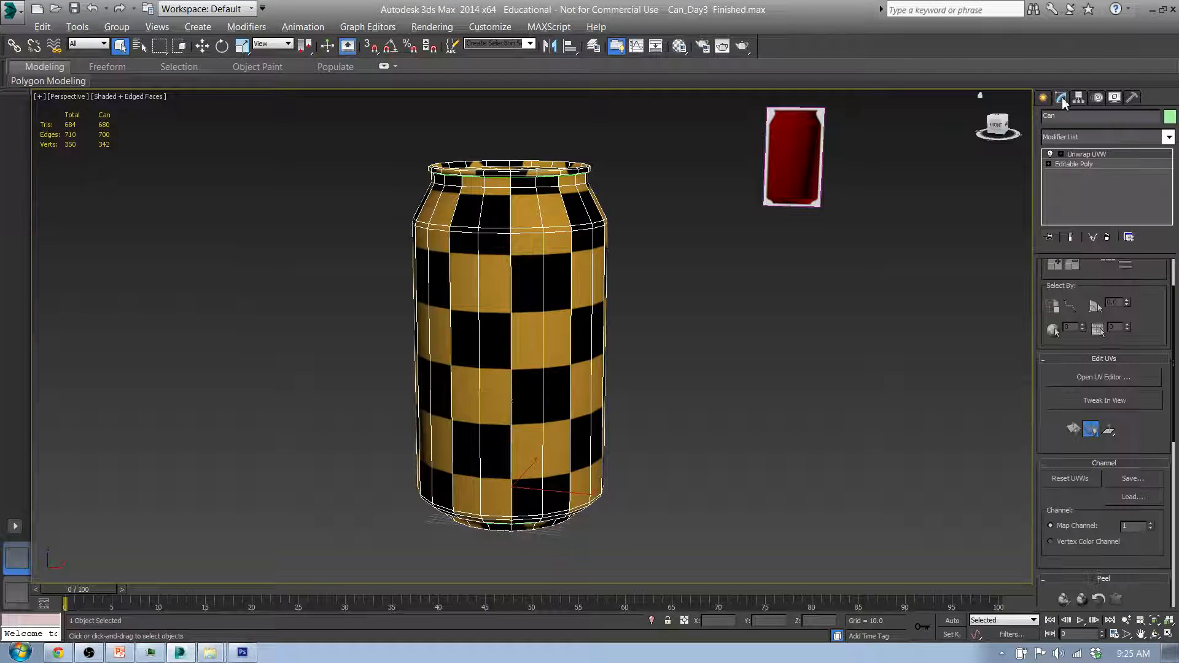
click(1094, 155)
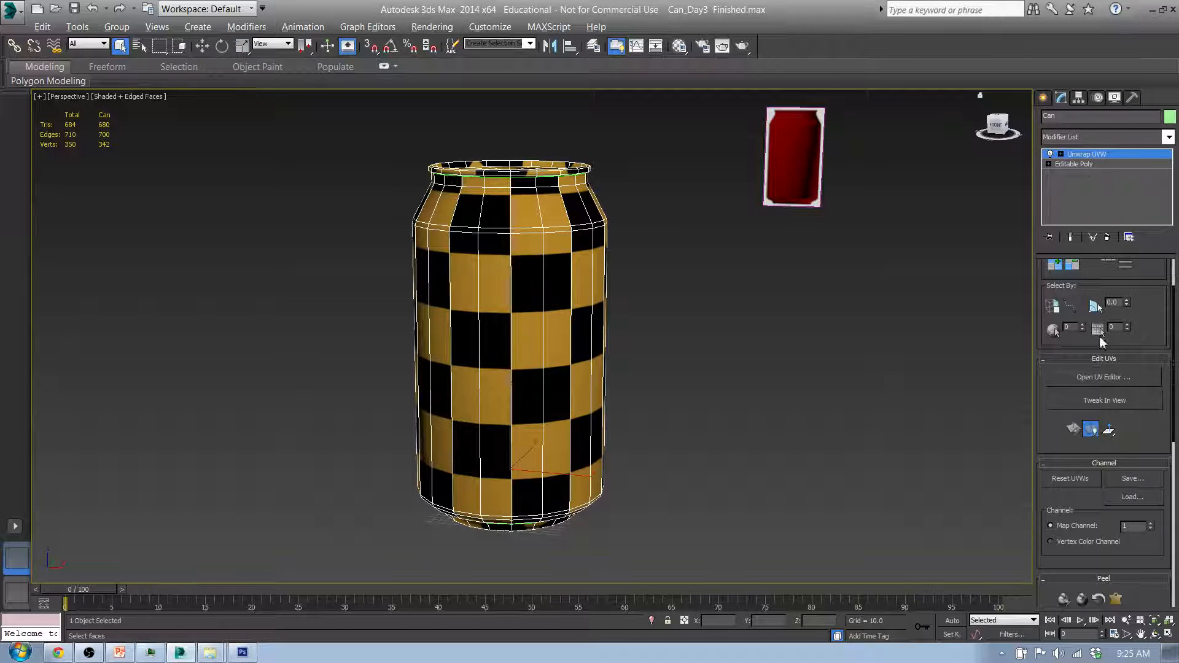
click(1109, 381)
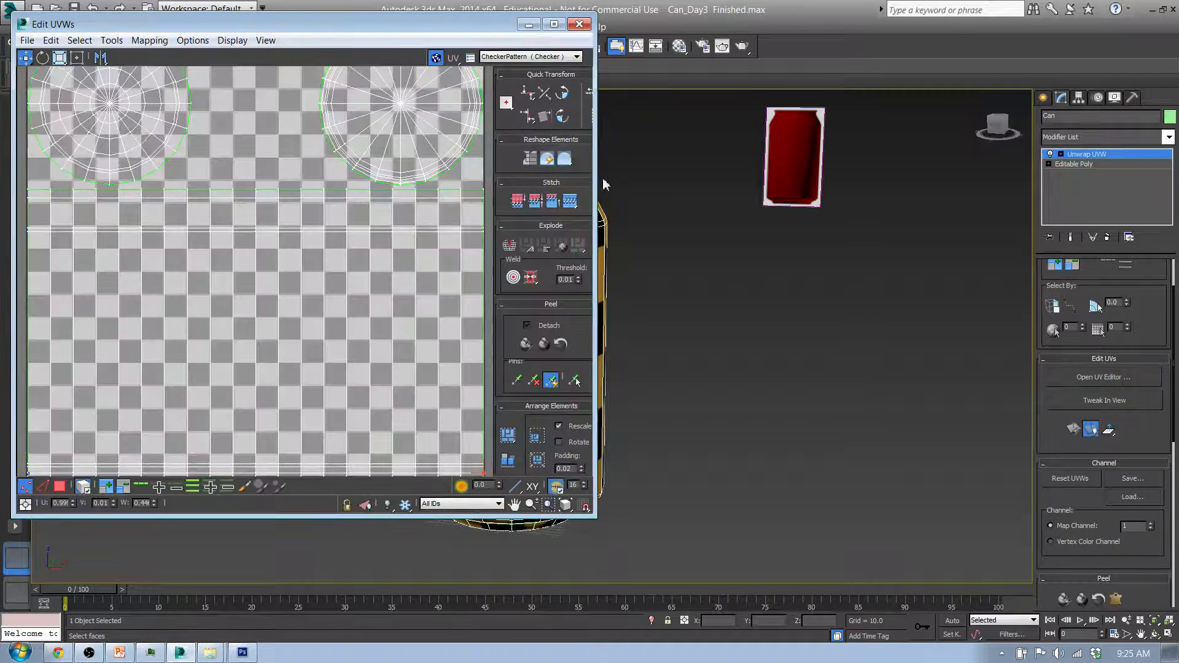
drag(596, 518, 856, 583)
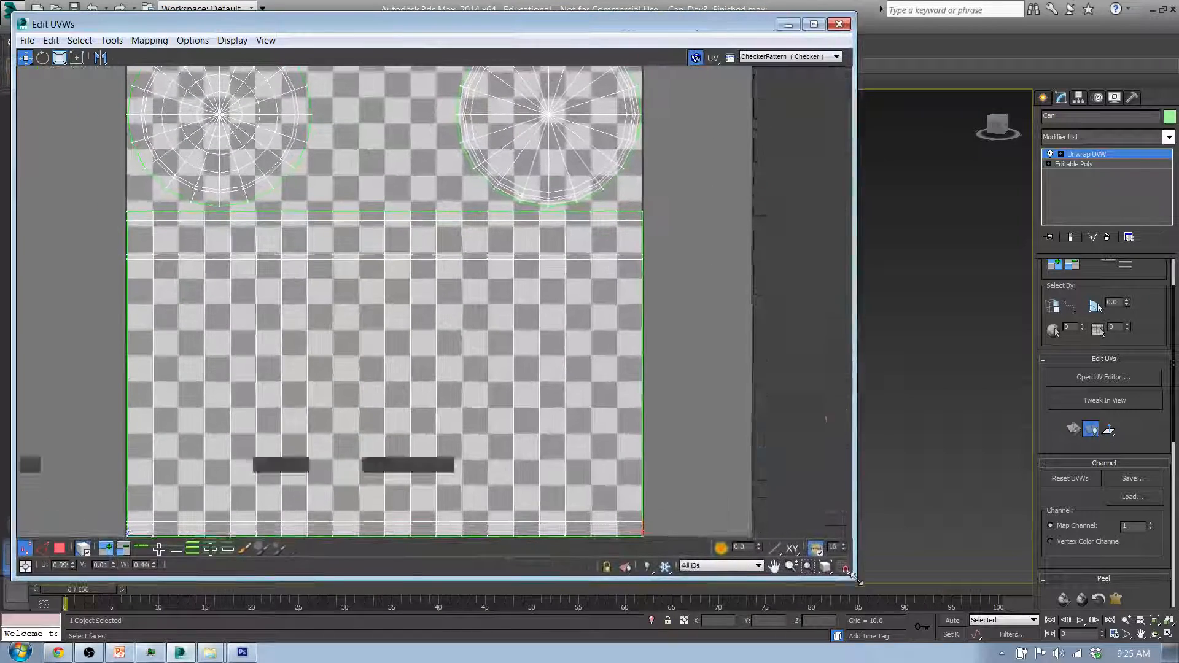
Step: Select all of the can's UV polygons in the UV editor
scroll(111, 355, down, 2)
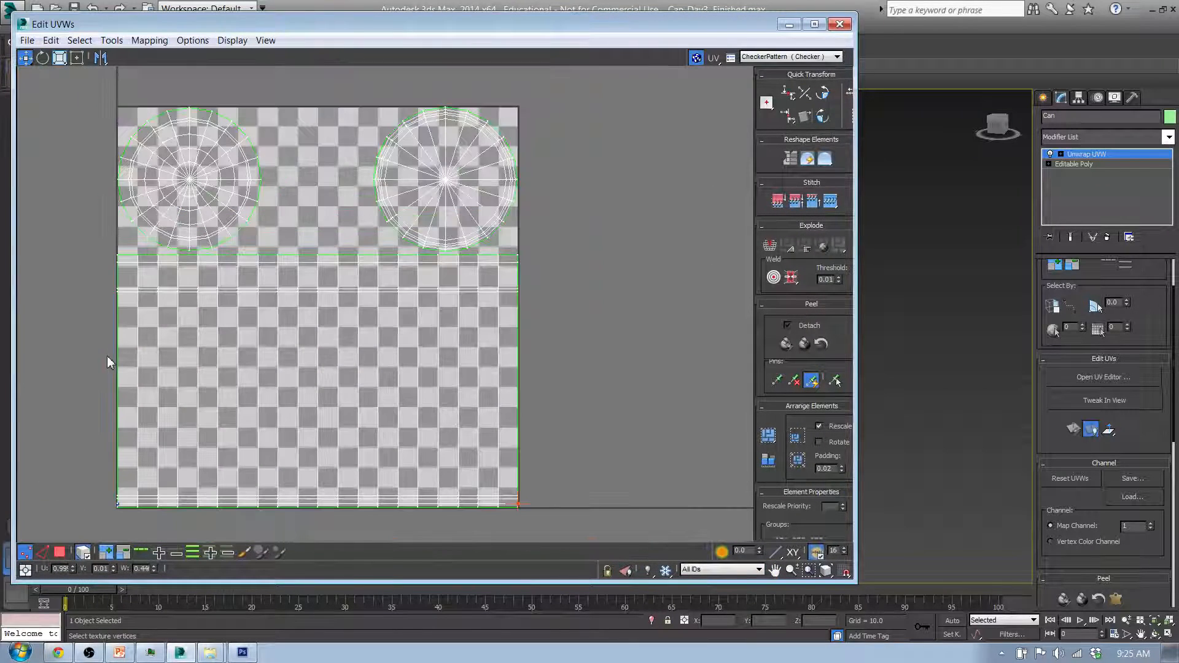
click(60, 552)
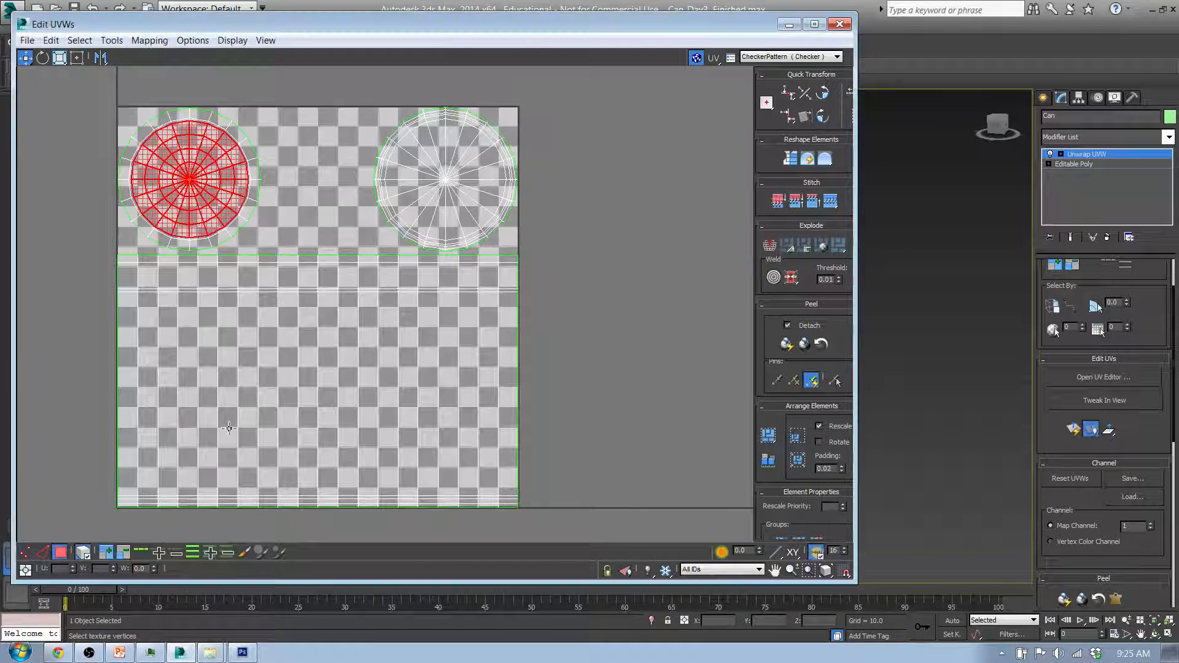
key(ctrl+a)
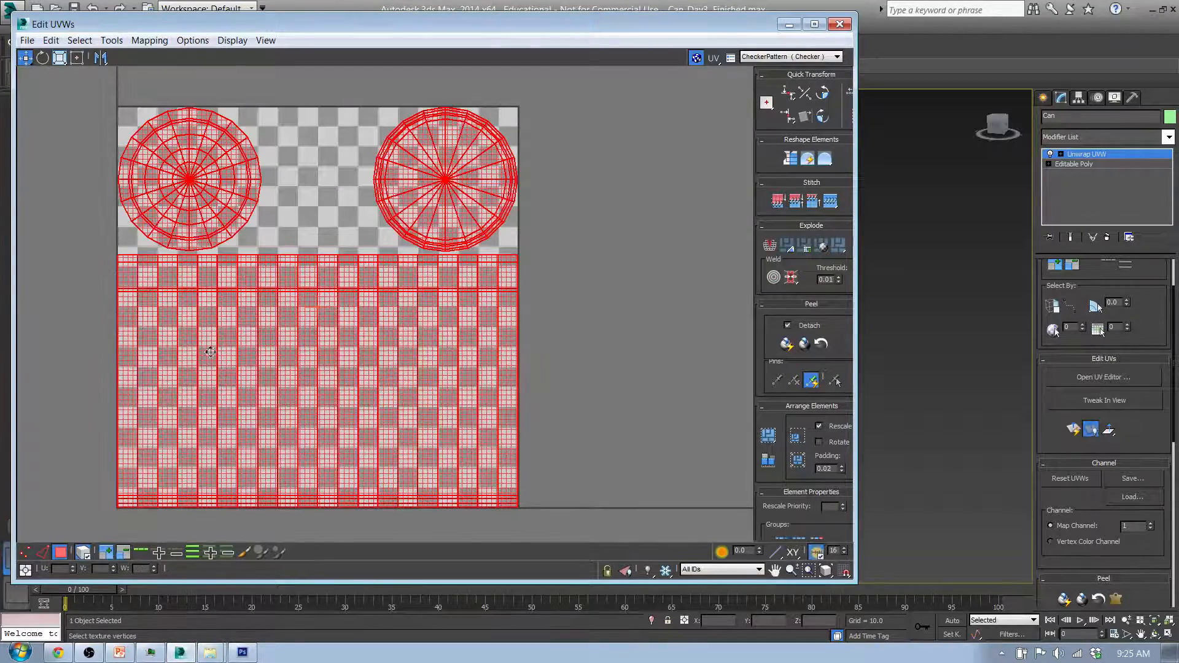
Step: Examine how the UV shells of the can's two round ends and side fit within the texture square
drag(525, 168, 628, 207)
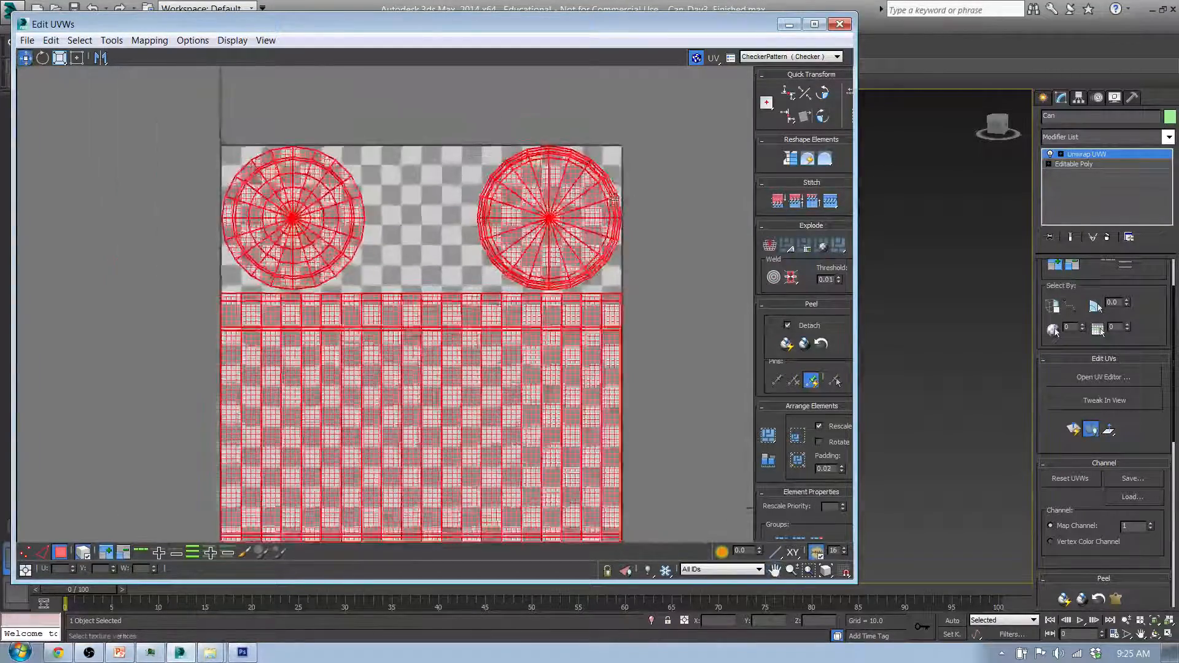
scroll(617, 192, up, 5)
drag(459, 187, 462, 297)
scroll(432, 178, up, 2)
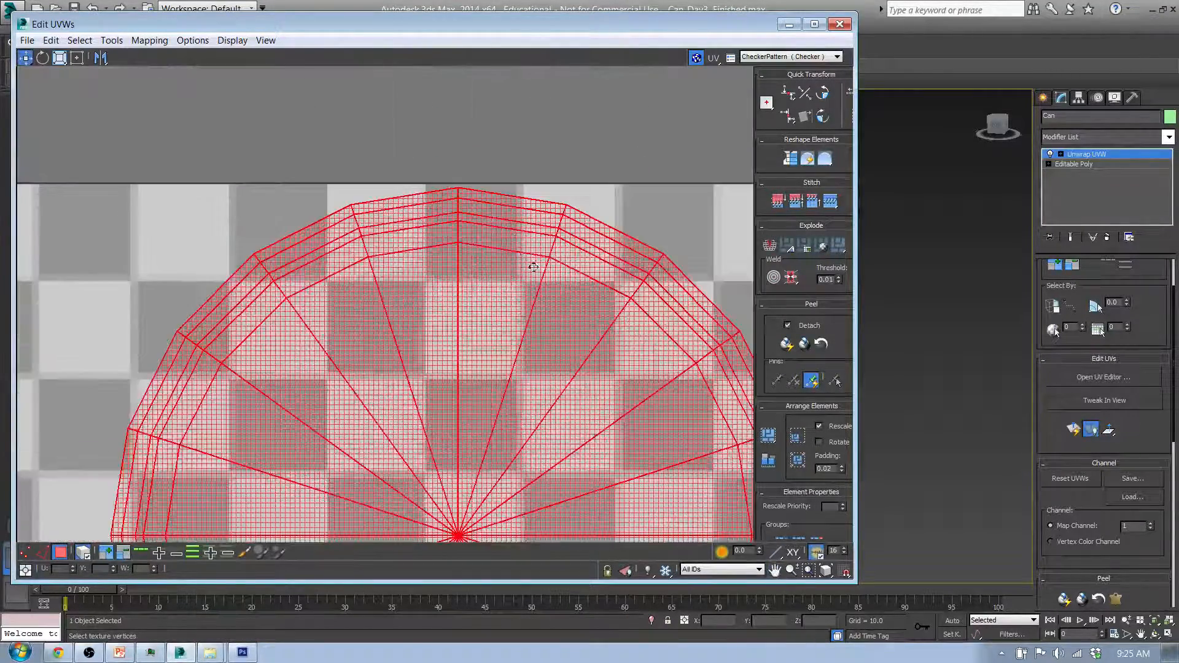
scroll(548, 308, down, 1)
drag(583, 351, 476, 245)
scroll(479, 240, down, 2)
drag(277, 295, 533, 235)
scroll(533, 235, down, 1)
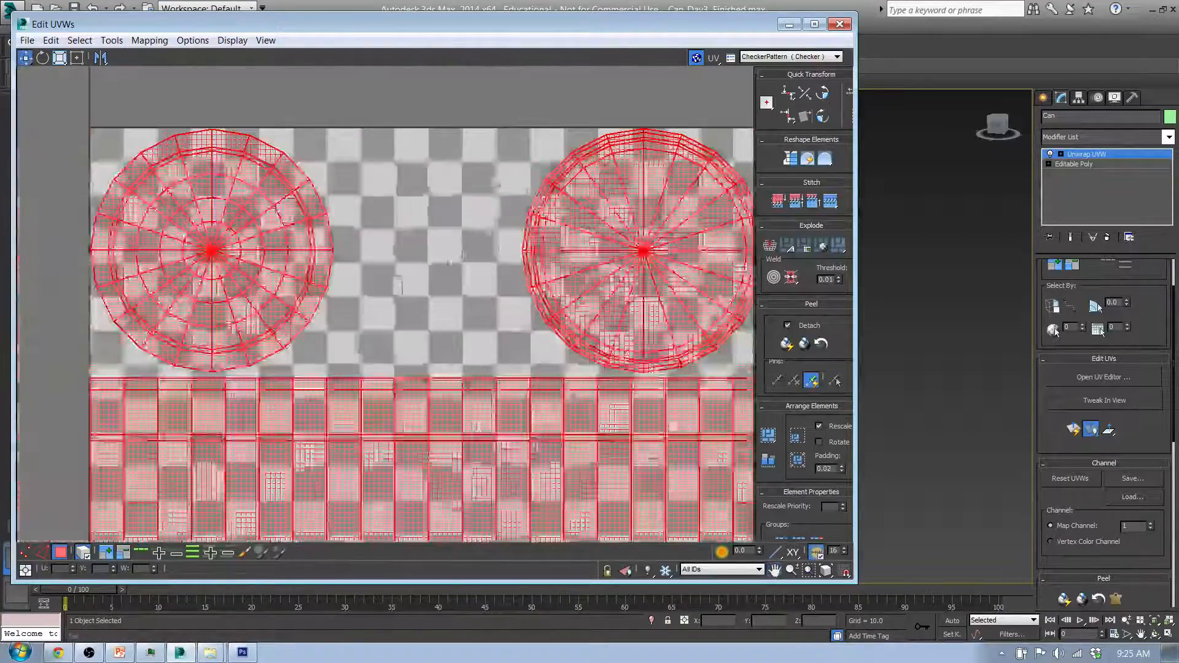
drag(447, 382, 526, 206)
scroll(526, 206, down, 2)
drag(402, 429, 325, 401)
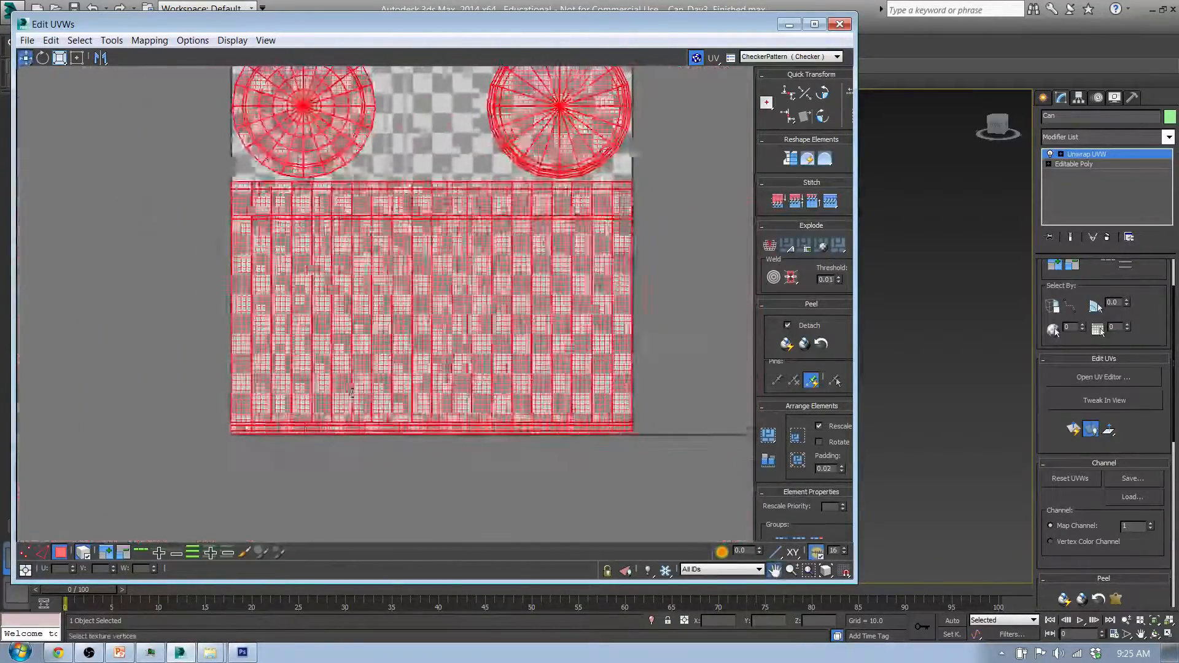
Step: Display Map #2 (Checker) as the background texture in the UV editor
drag(758, 35, 742, 80)
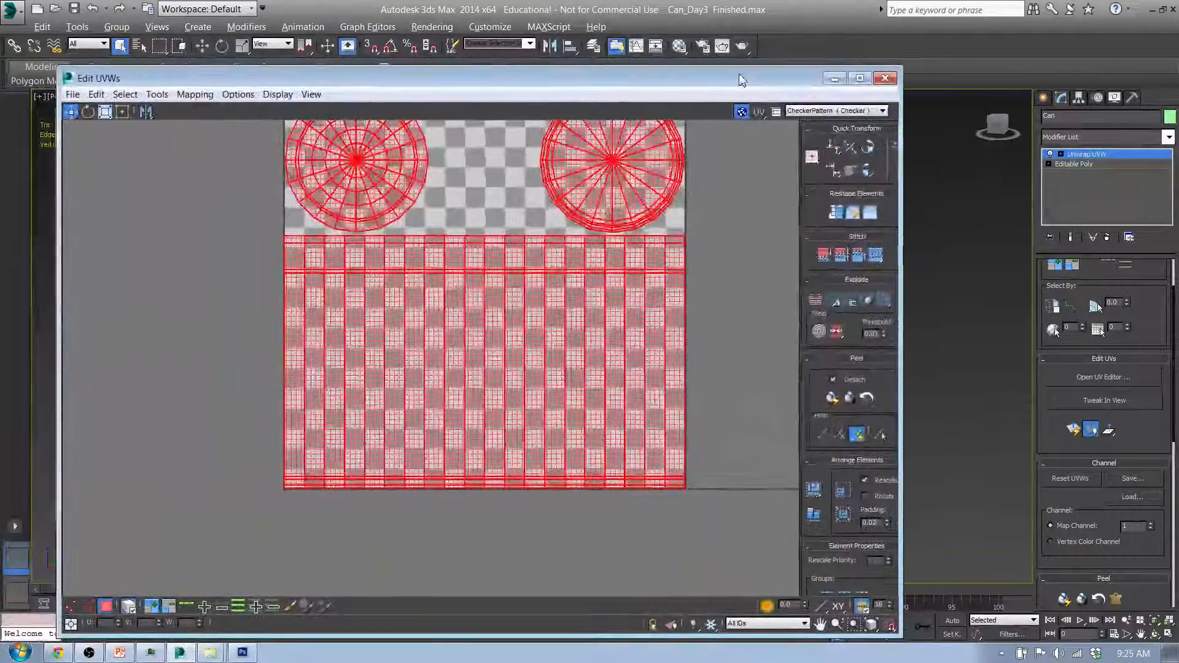
click(883, 111)
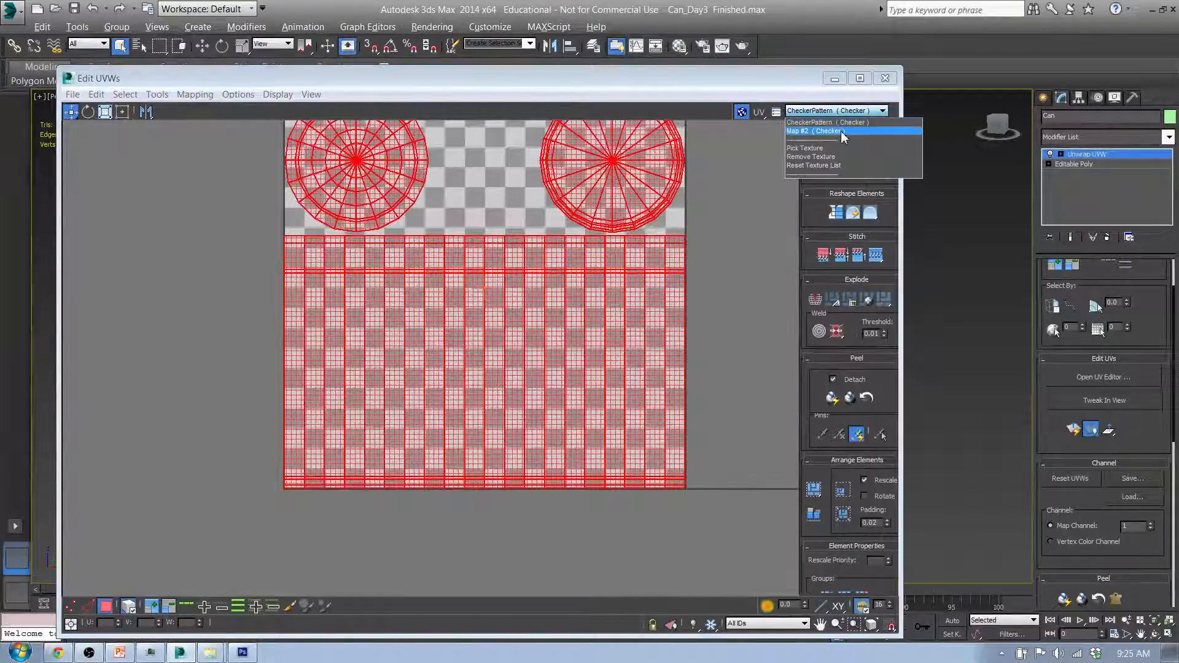
click(817, 132)
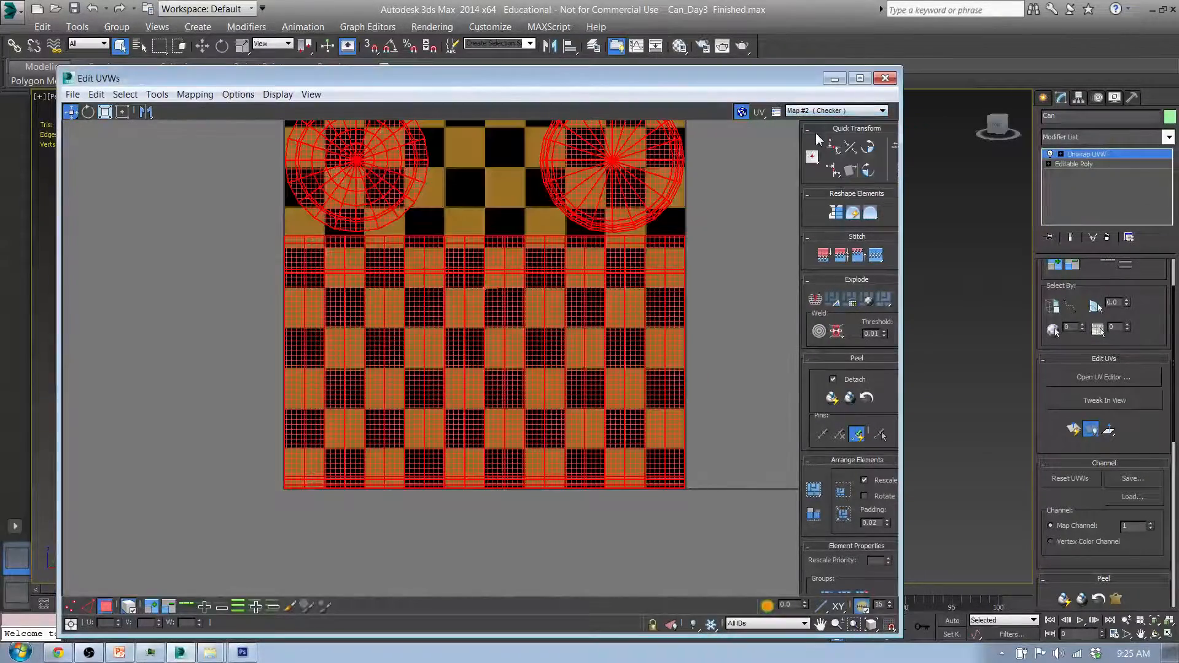
drag(205, 222, 207, 276)
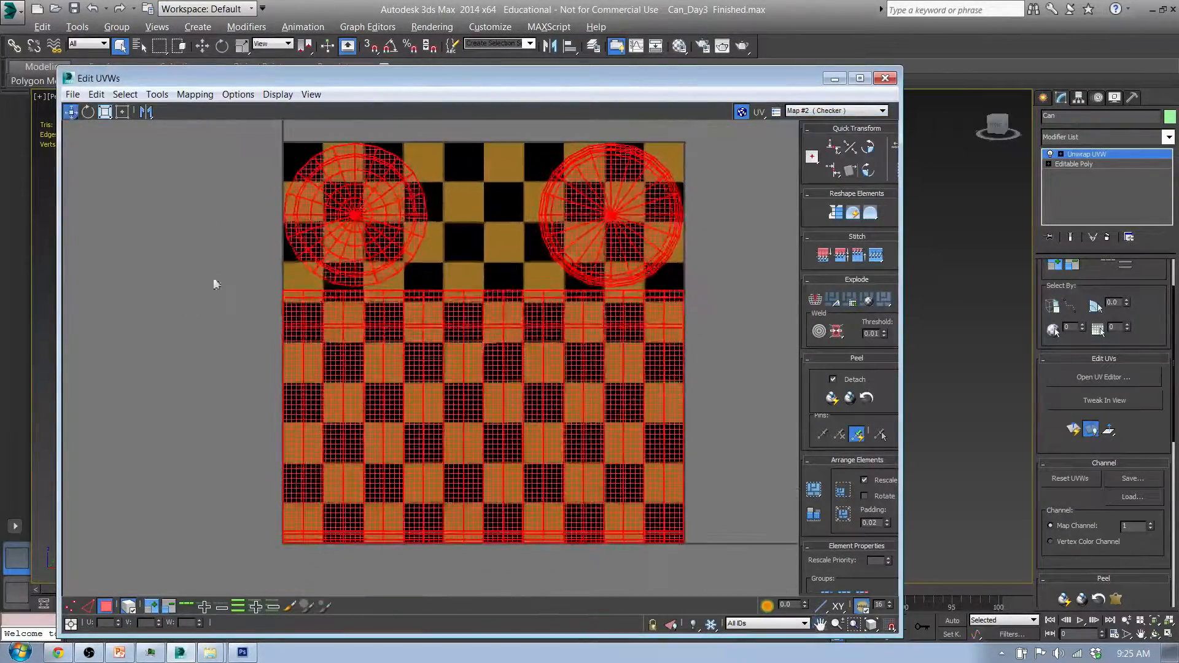
click(883, 112)
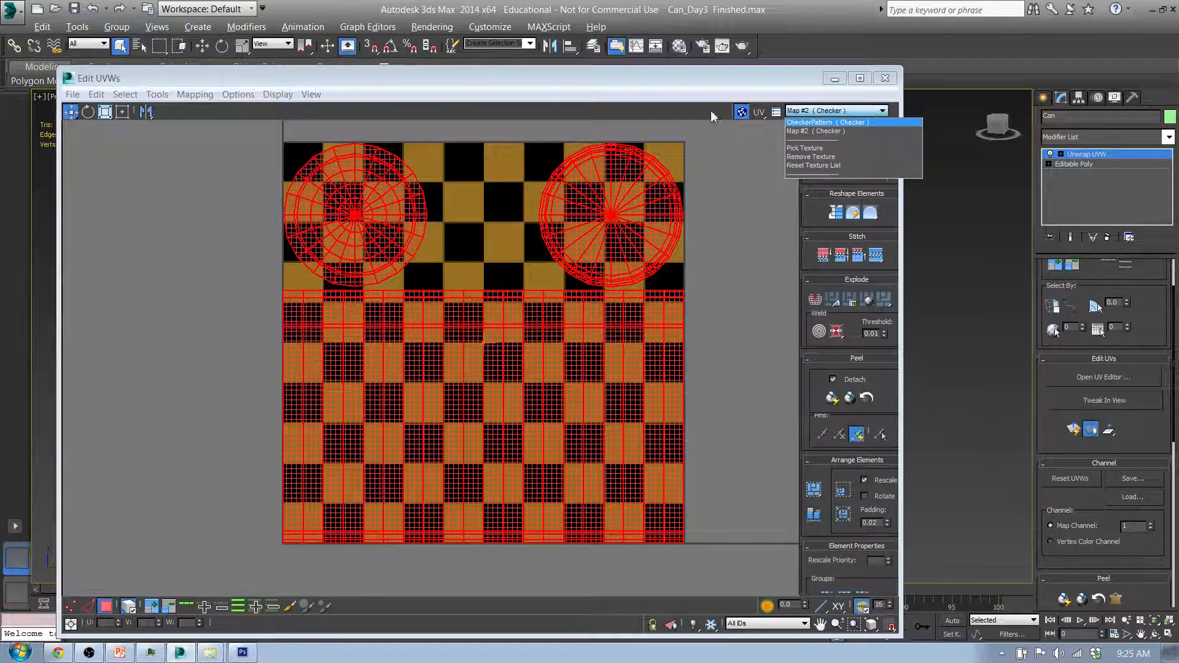
click(672, 122)
Step: Render the can's UVW template at 1024 × 1024 and bring the rendered map in front of the UV editor
drag(639, 79, 678, 41)
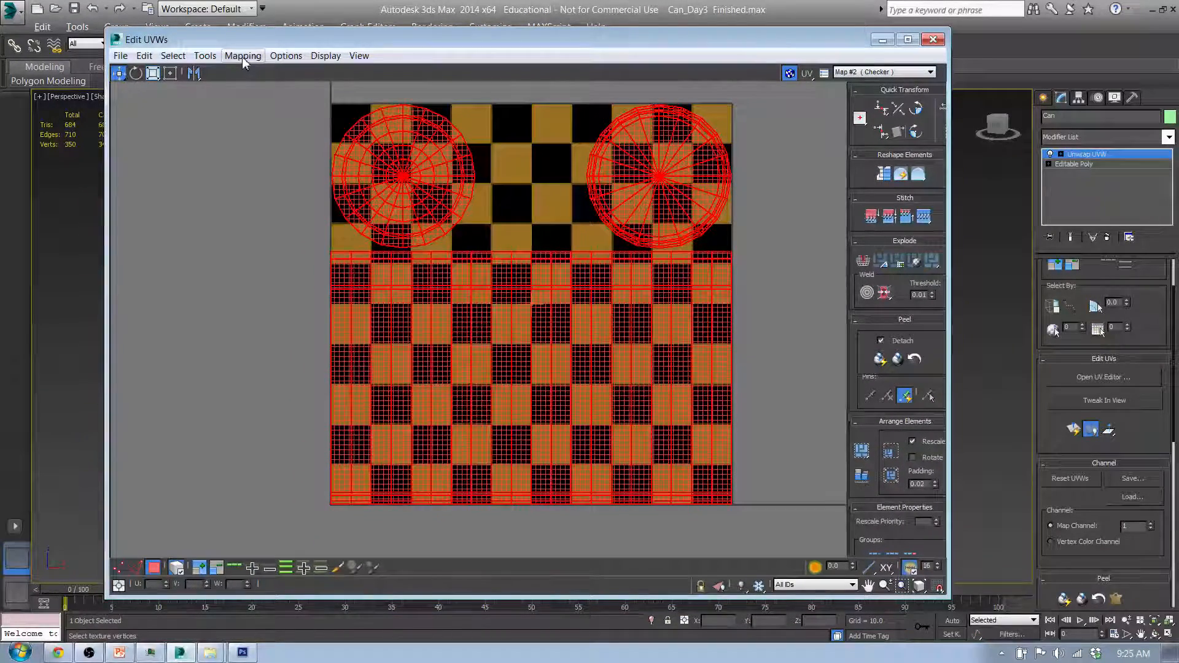
click(205, 56)
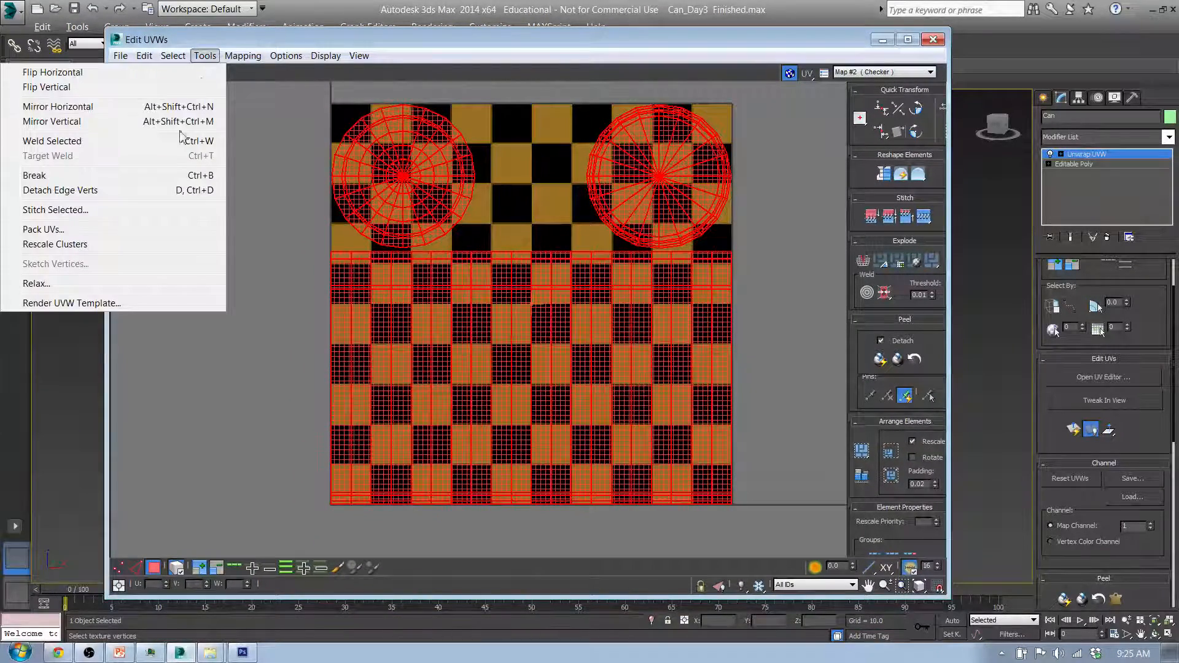
click(98, 304)
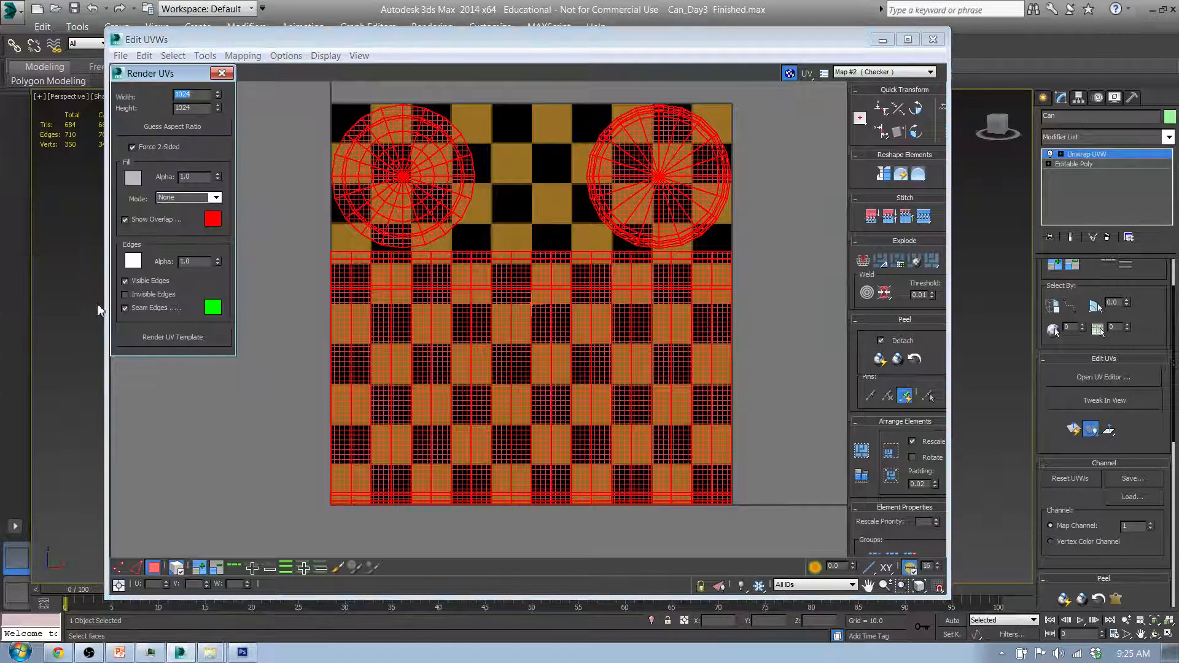
drag(184, 78, 219, 113)
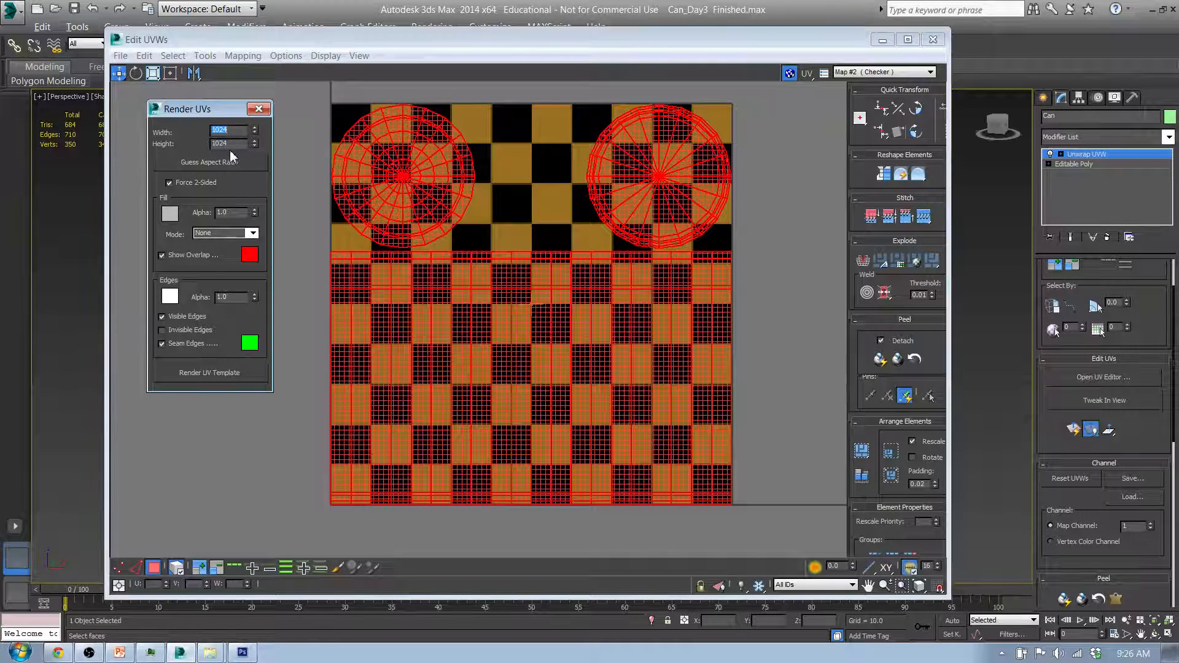
mouse_move(216, 114)
mouse_down()
mouse_move(238, 118)
mouse_move(216, 118)
mouse_up()
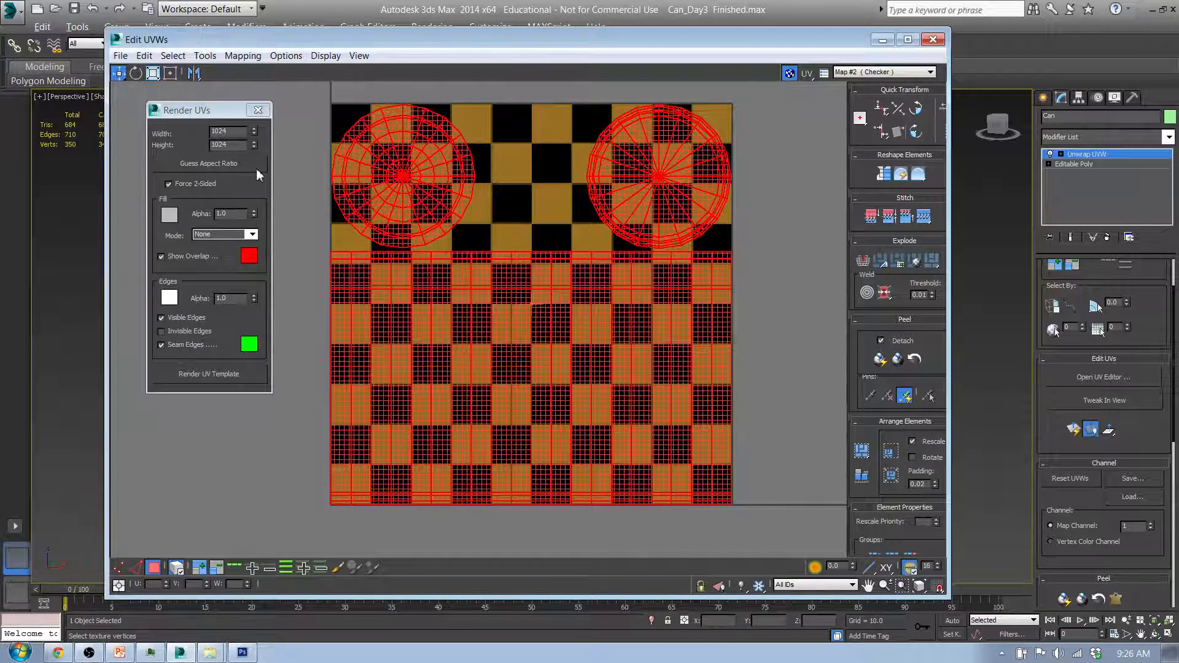
click(213, 377)
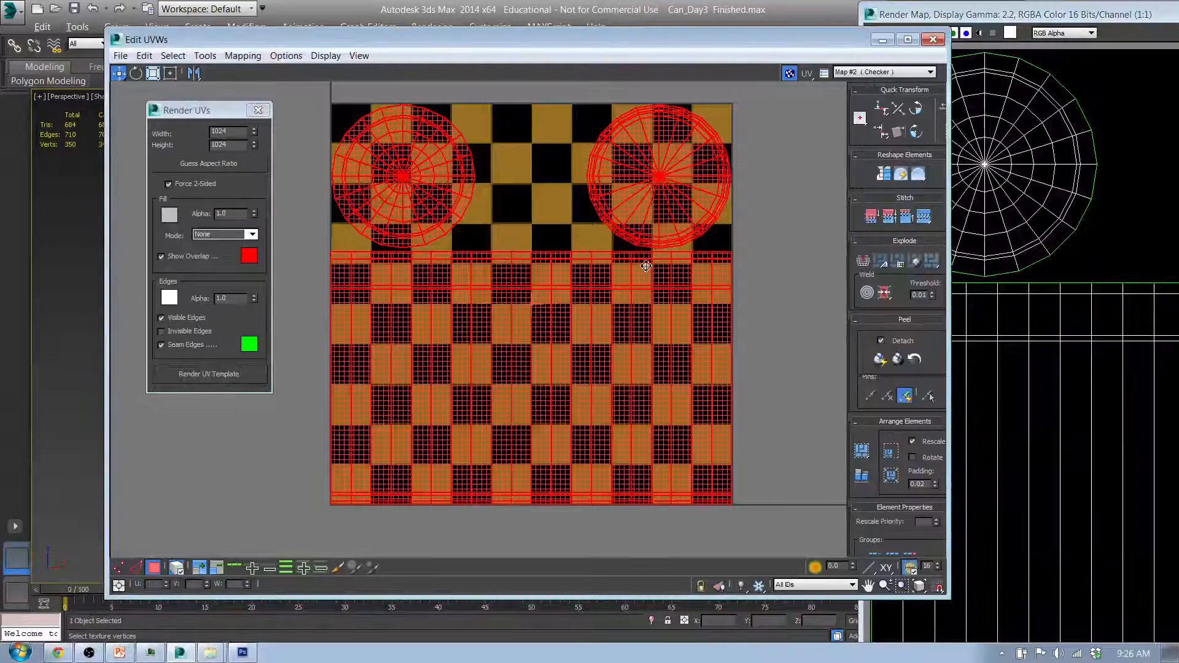
drag(1172, 18, 664, 53)
click(330, 86)
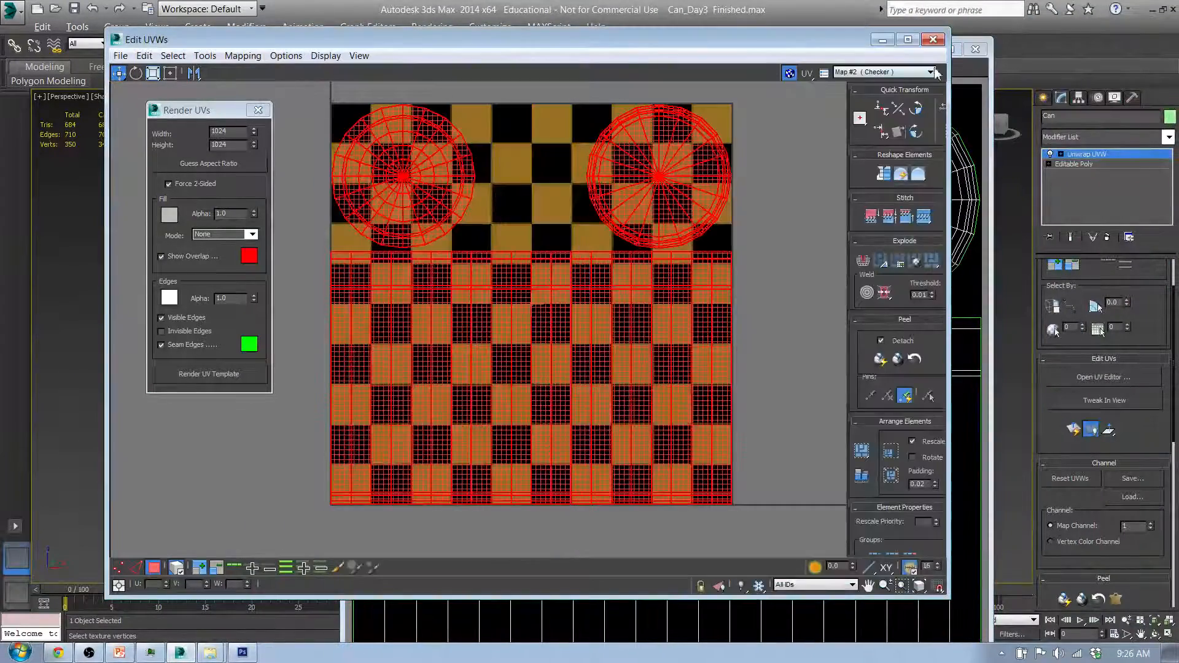
click(961, 75)
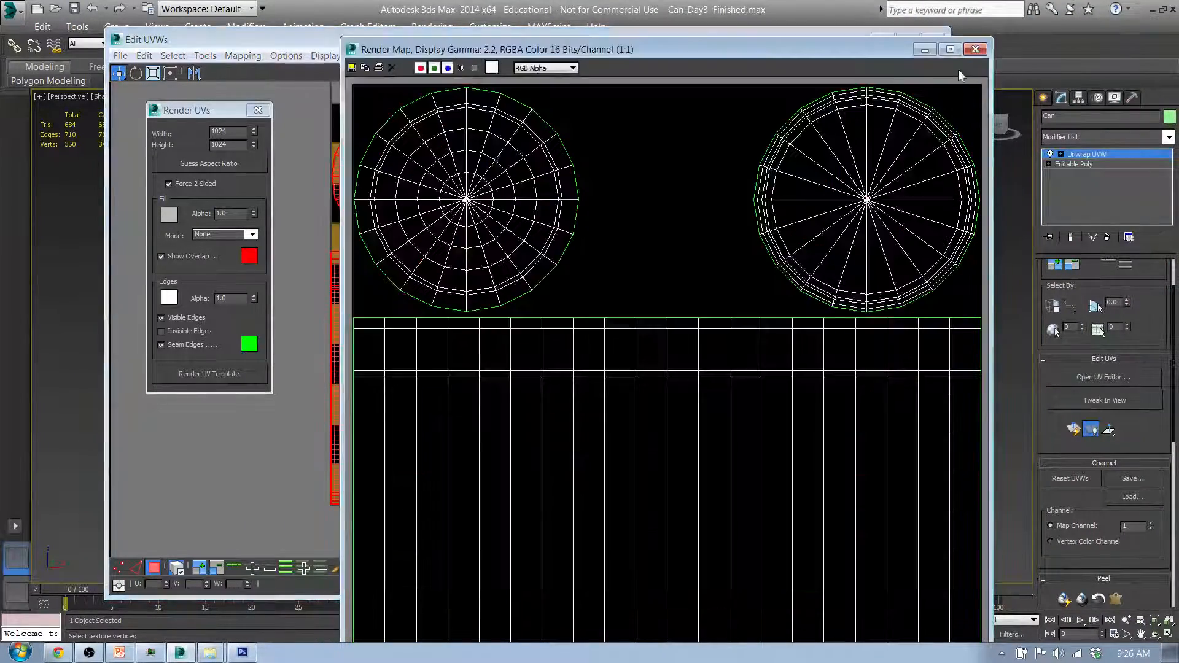
Step: Prepare to save the rendered map in the Assets folder with the file name Can_UV and the PNG Image File format
click(352, 68)
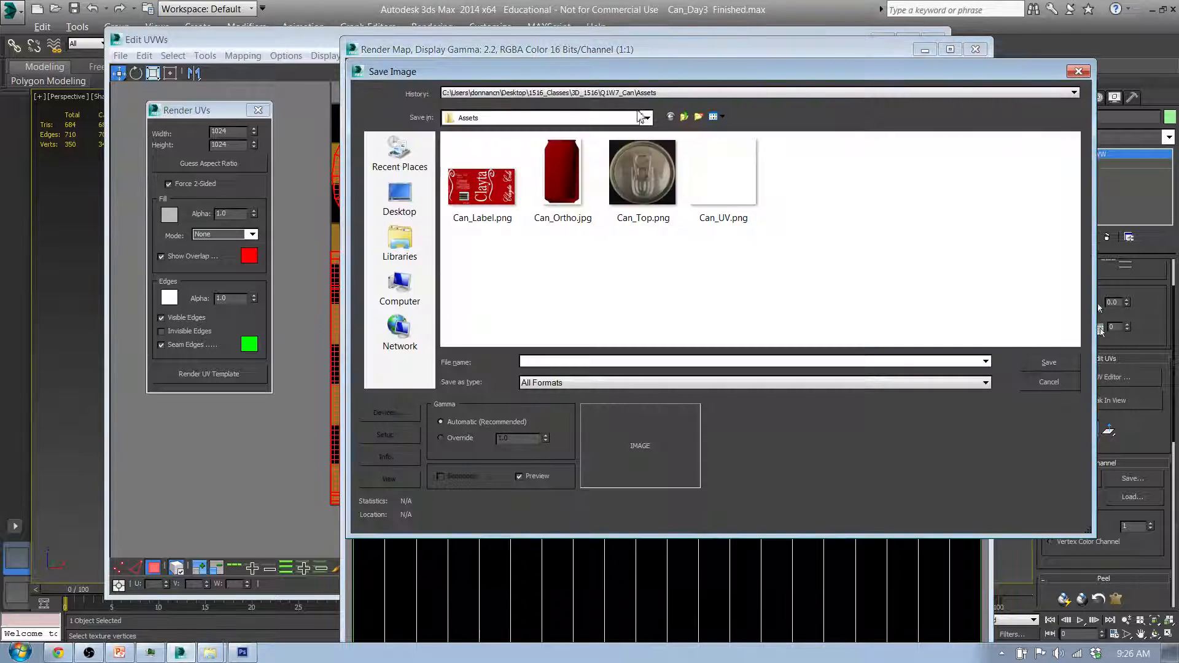
click(731, 206)
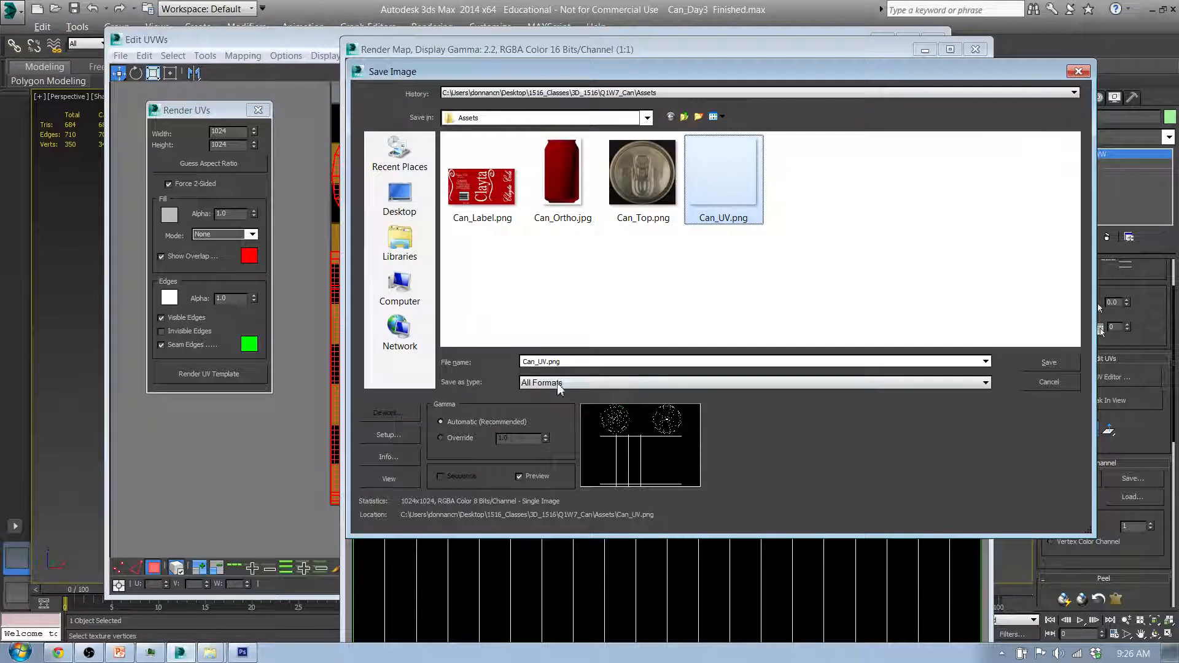
double_click(538, 361)
click(654, 362)
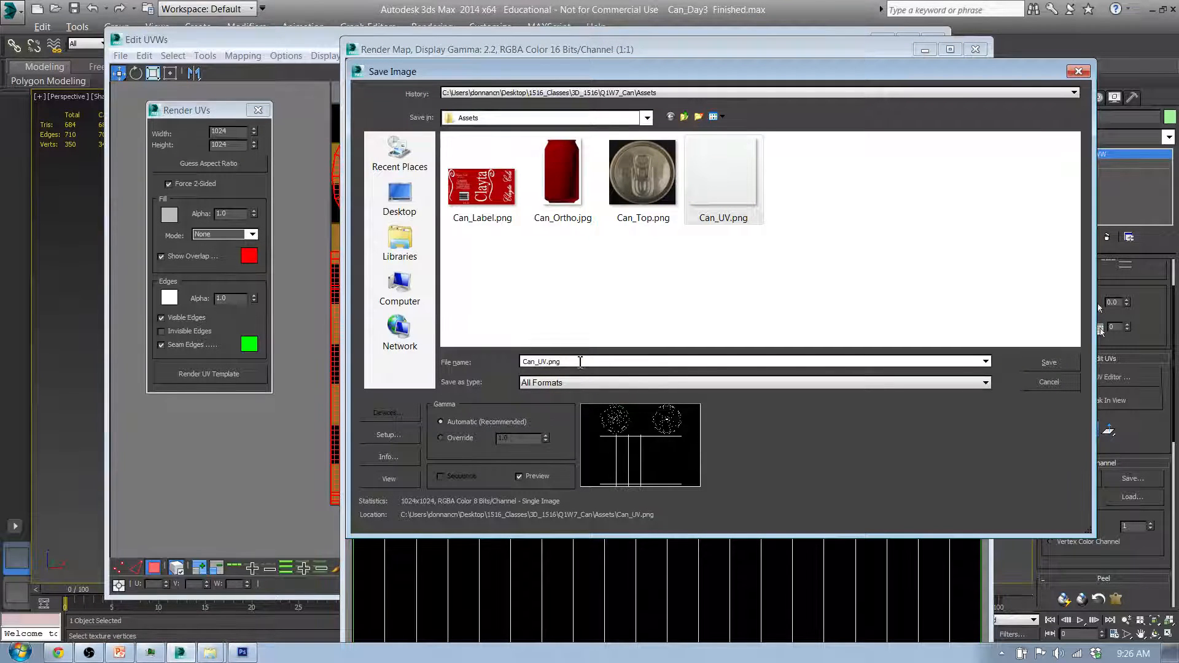
drag(551, 361, 693, 360)
key(BackSpace)
key(BackSpace)
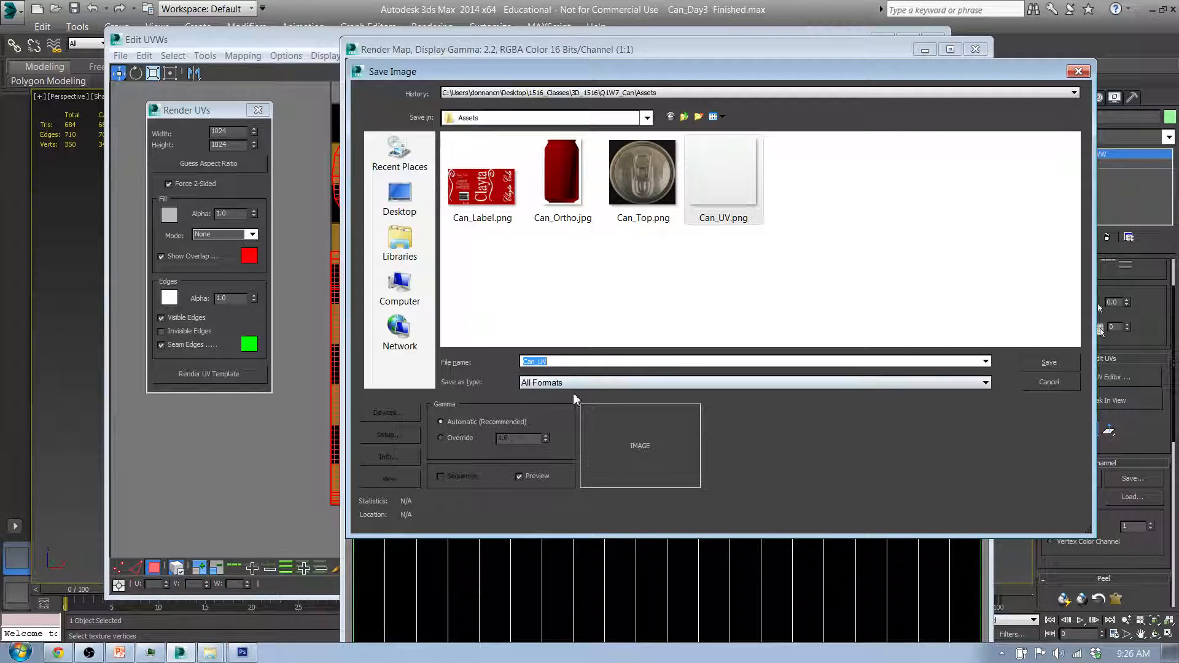
click(548, 383)
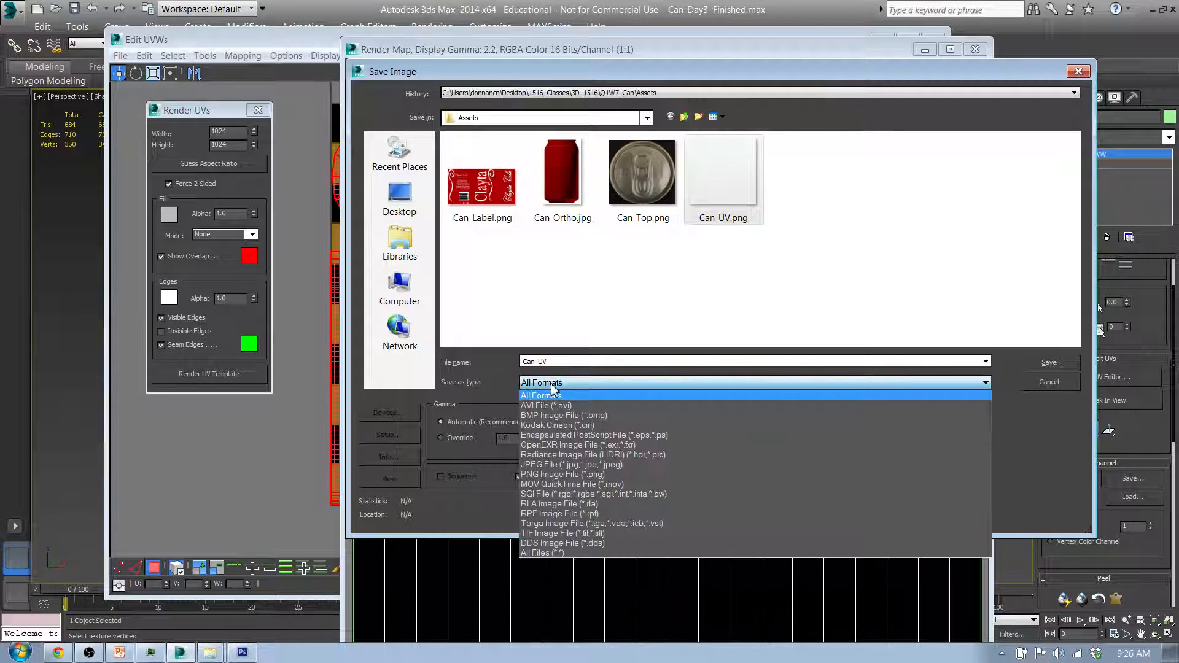
click(570, 474)
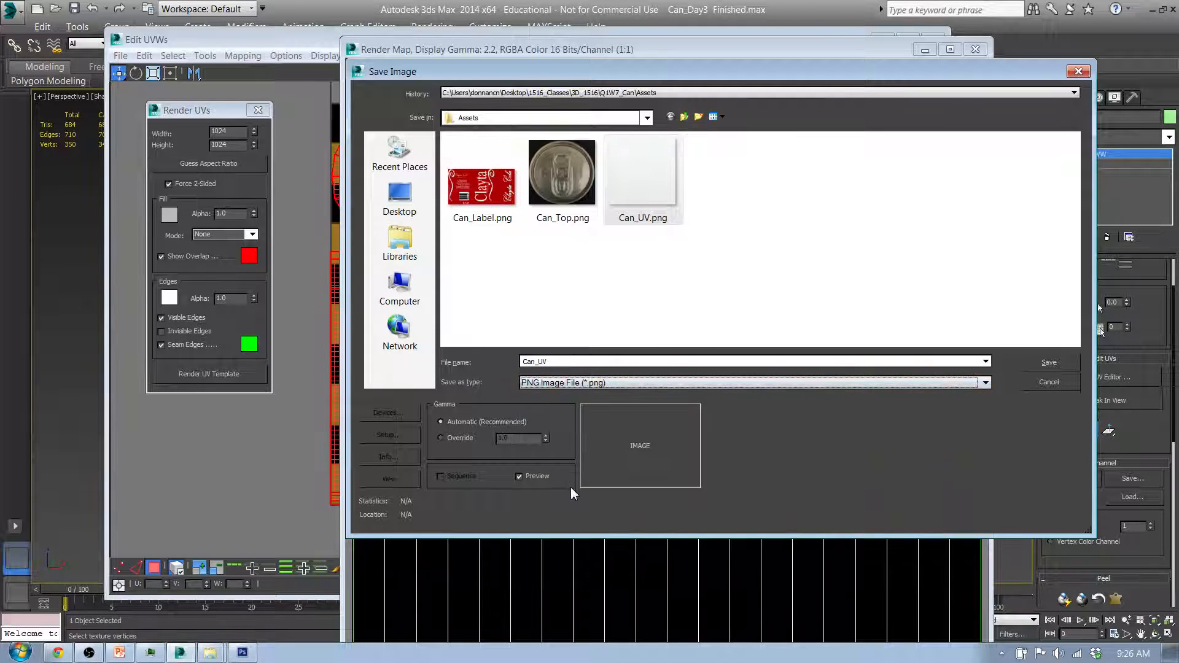
Step: Save the PNG over the existing Can_UV.png with RGB 24 bit colors and the alpha channel included
click(1055, 362)
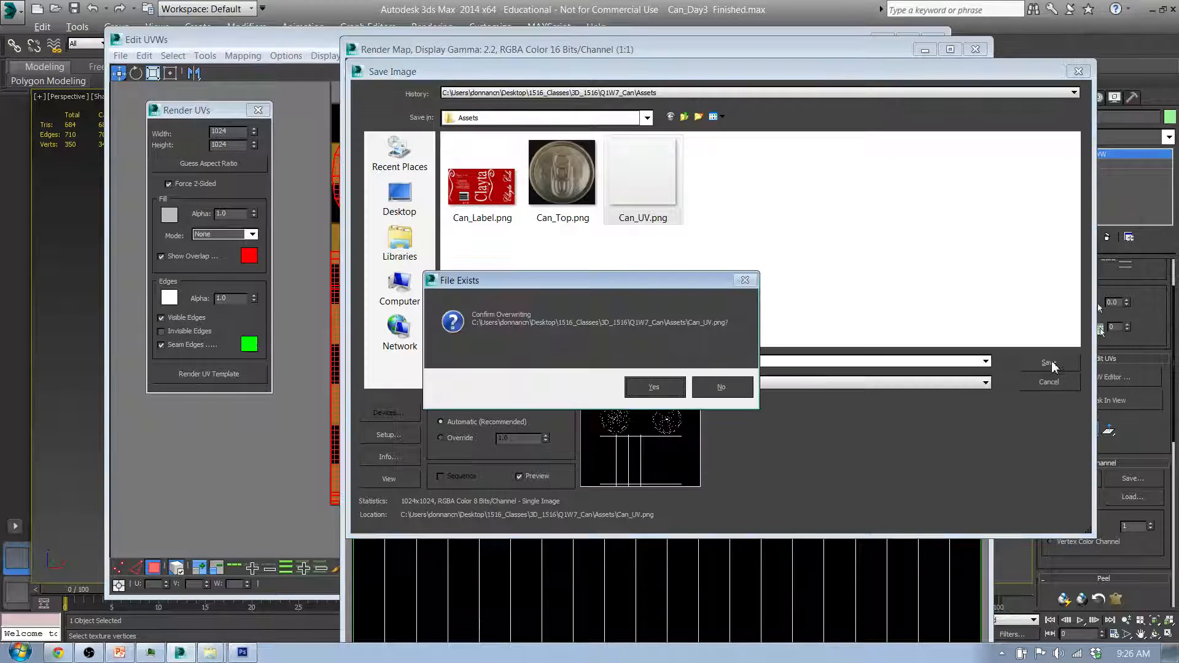
click(655, 393)
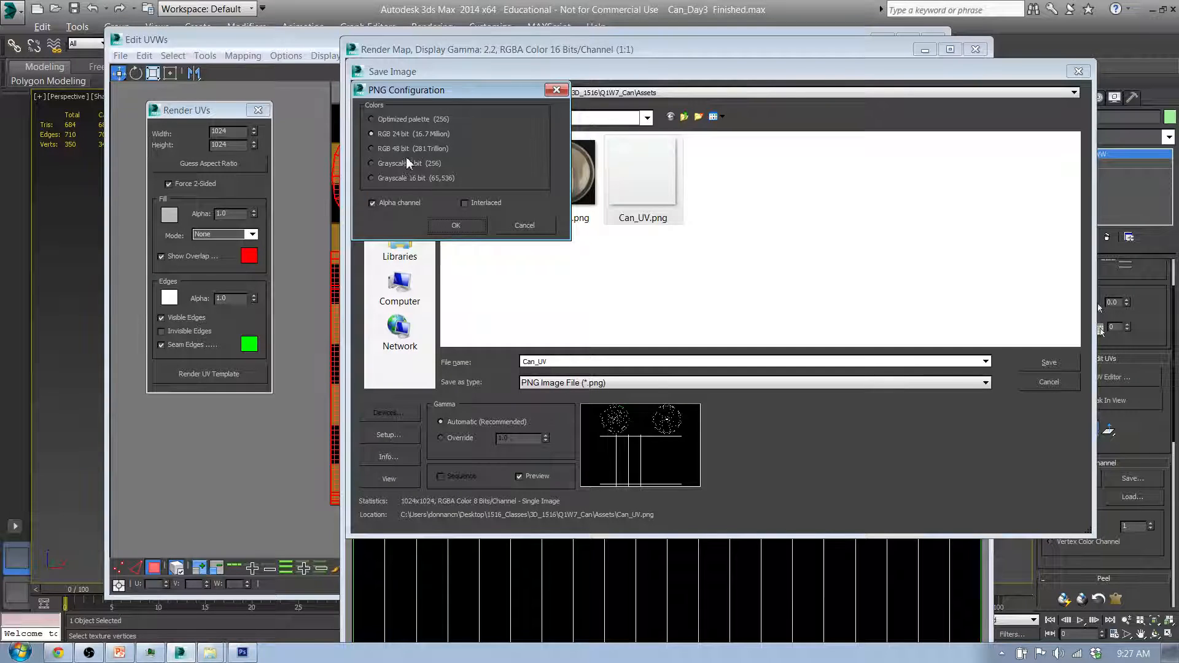
click(465, 230)
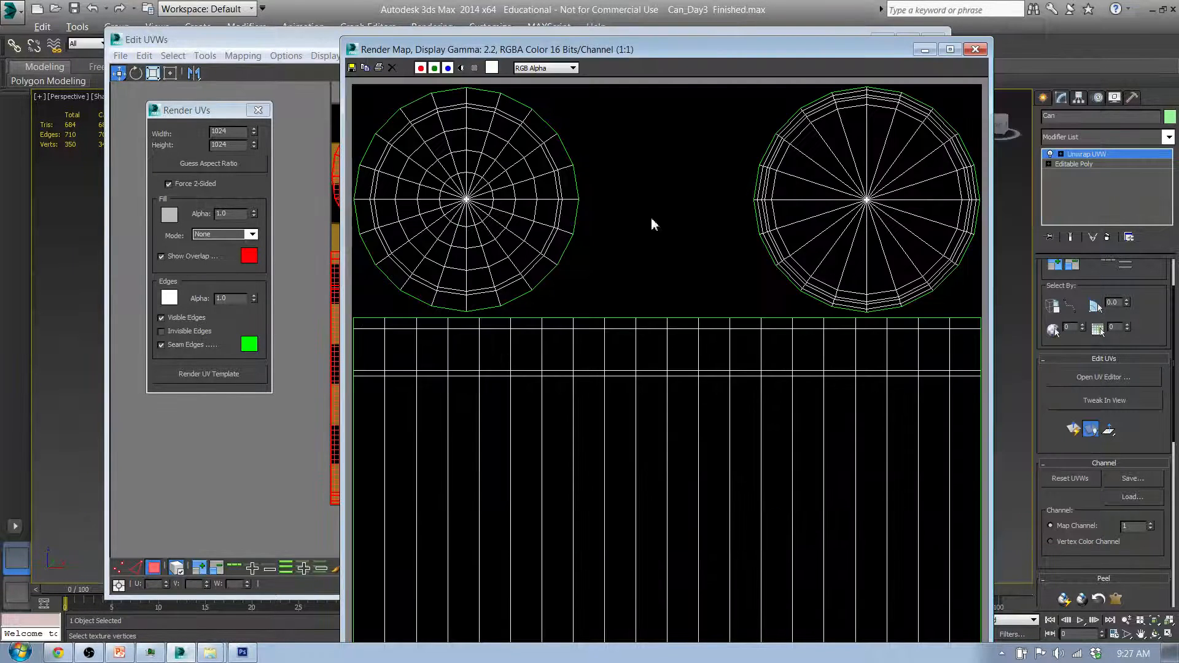
Step: Close the rendered map and the UV editor, and deselect the can's faces in the perspective view
click(975, 49)
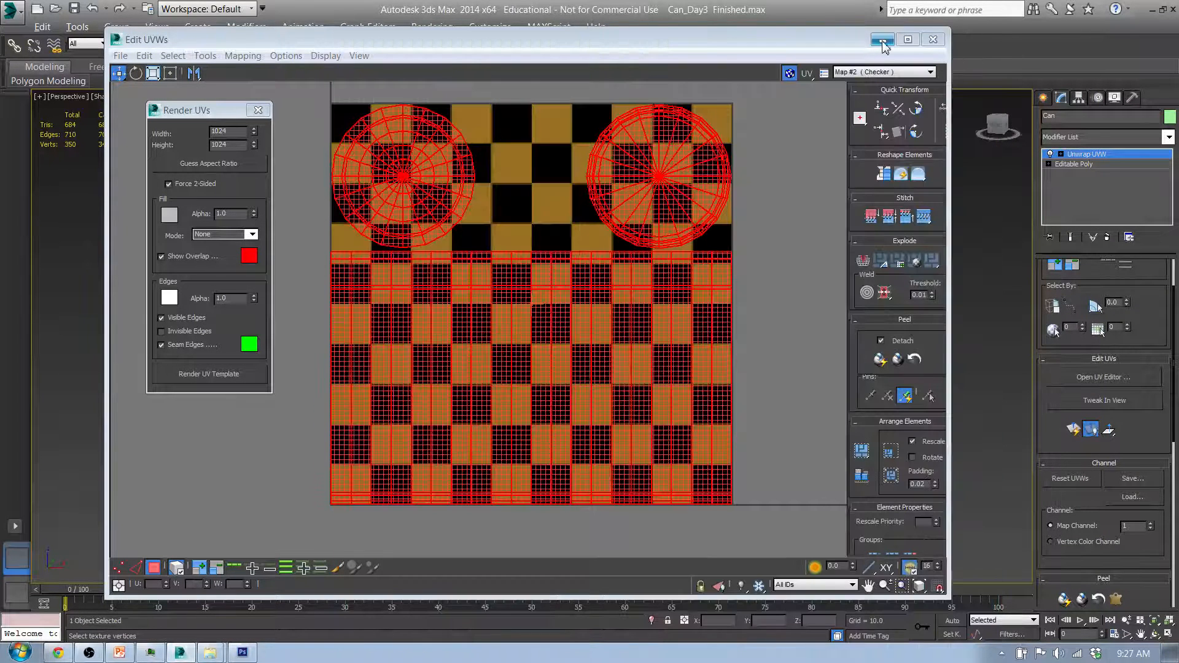
click(934, 41)
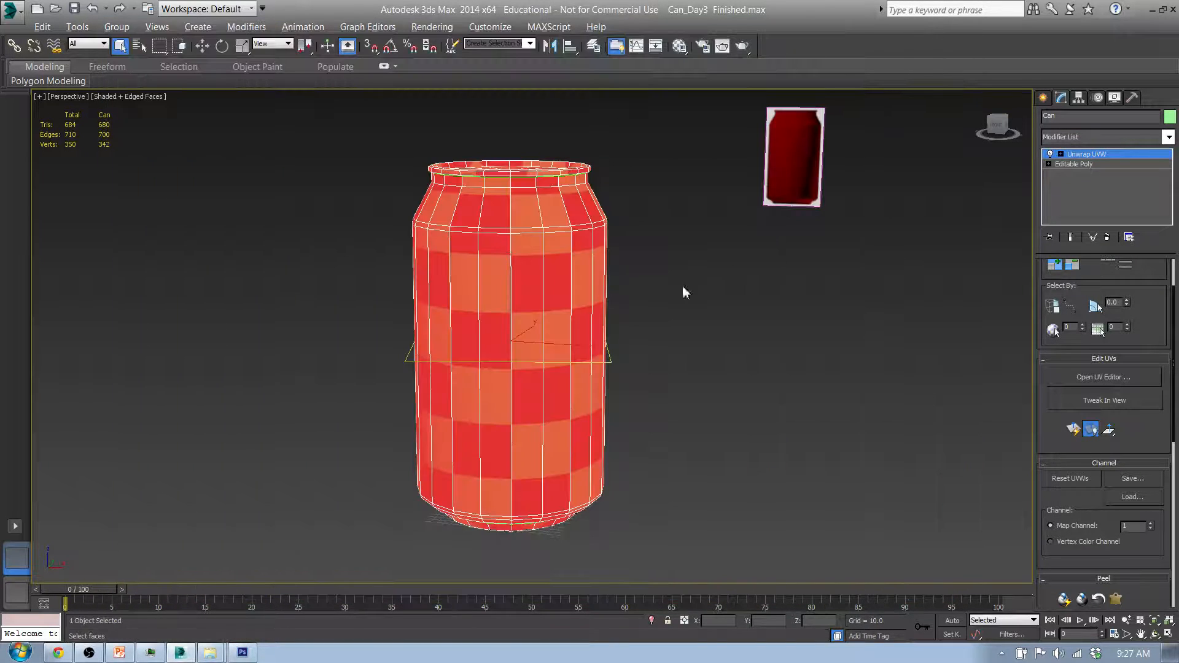
click(713, 361)
drag(750, 362, 745, 337)
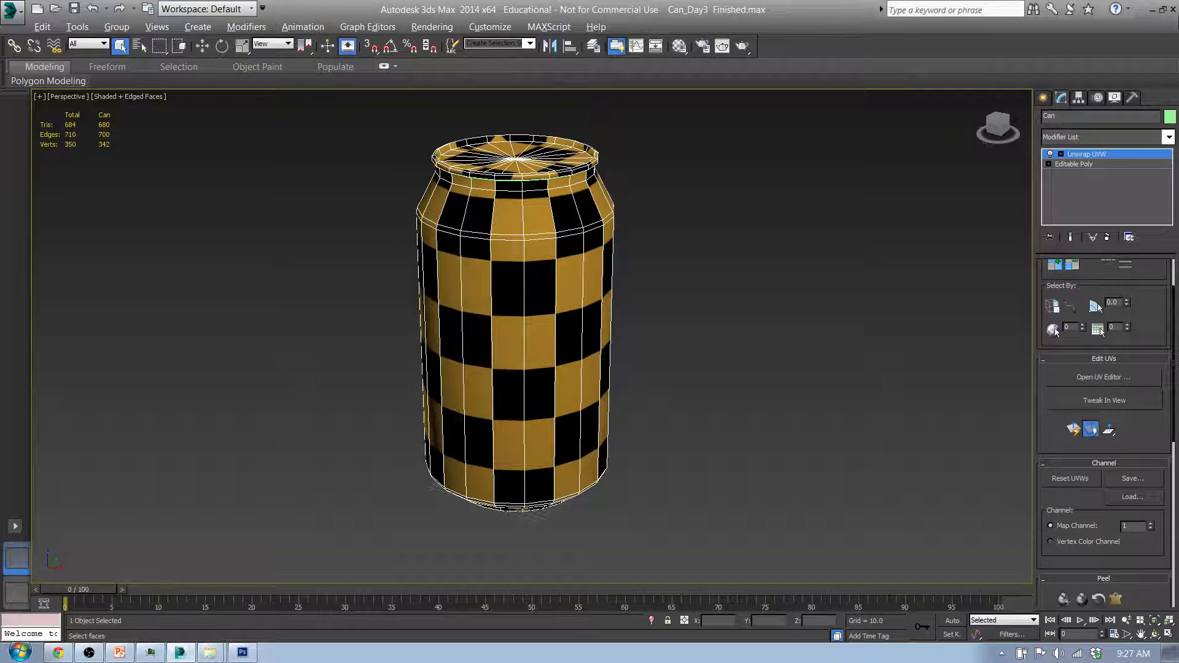
Step: Switch to Photoshop and open Can_UV.png from the Assets folder
click(1154, 10)
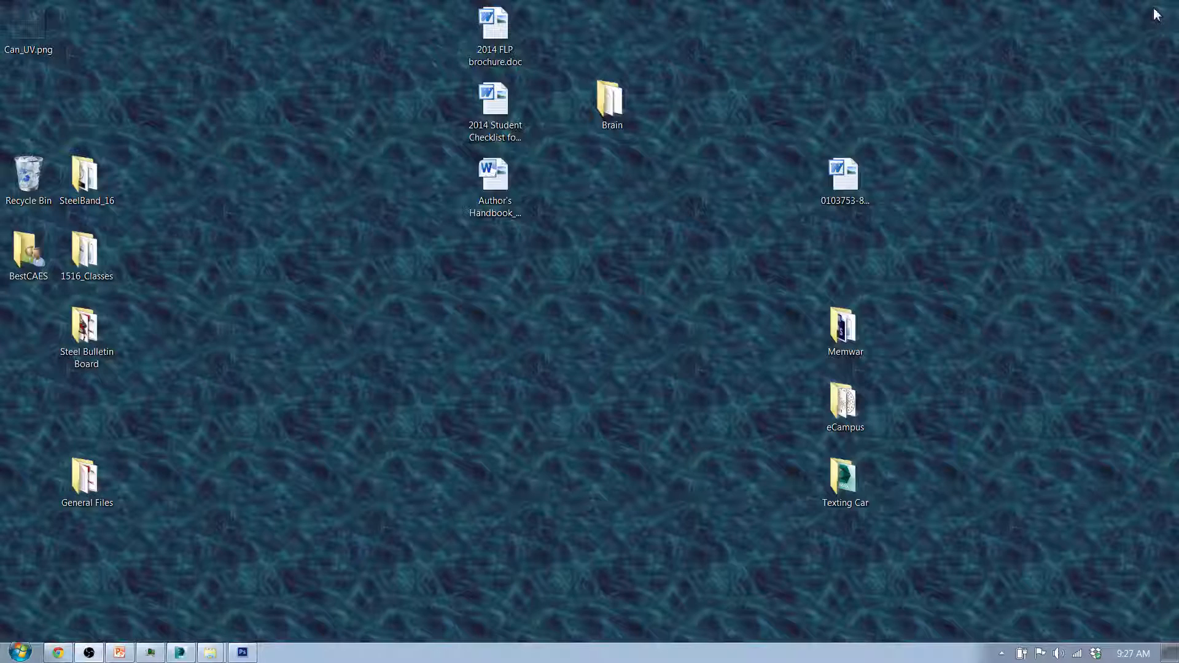
click(241, 654)
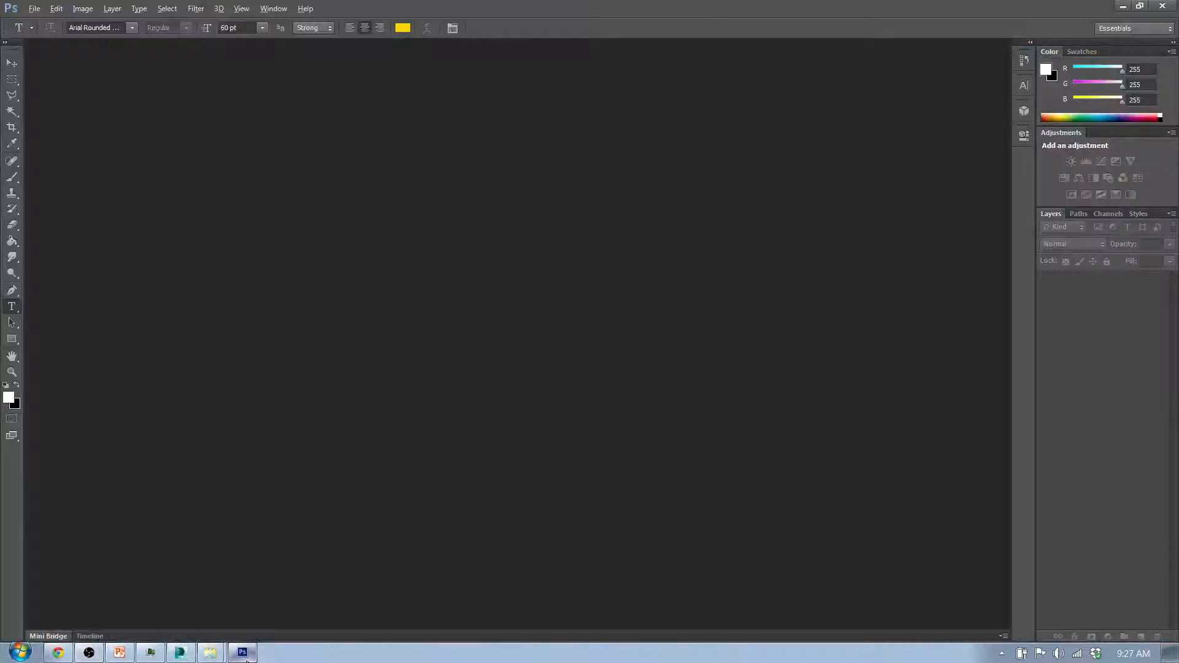
click(207, 659)
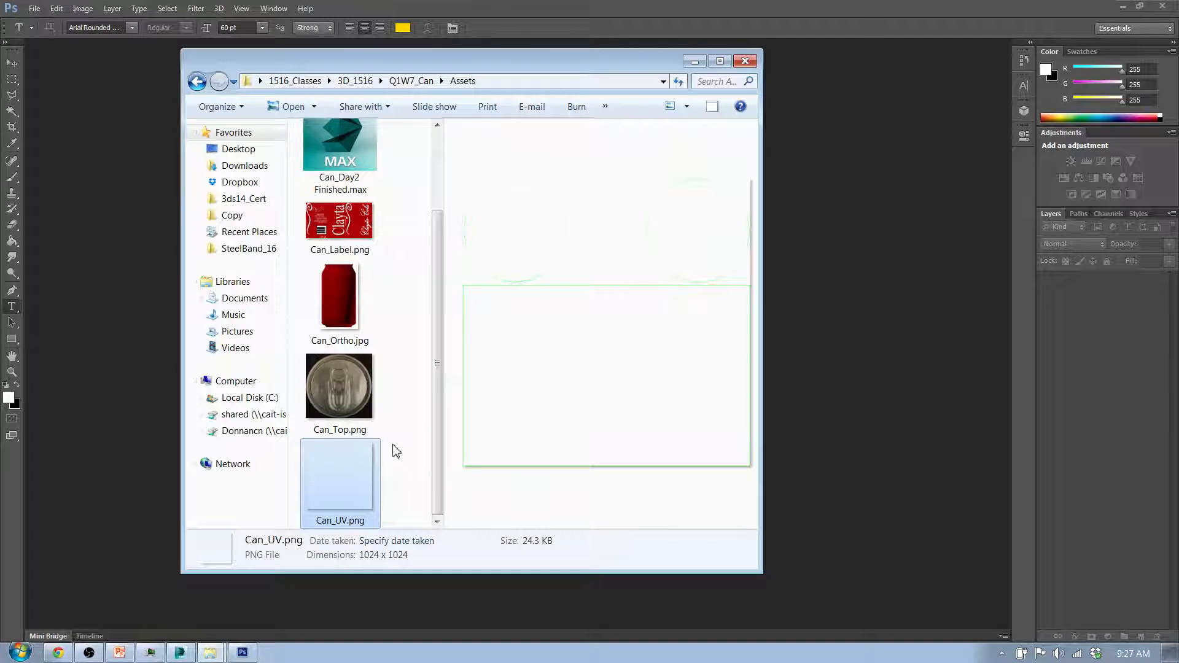
click(385, 462)
click(342, 488)
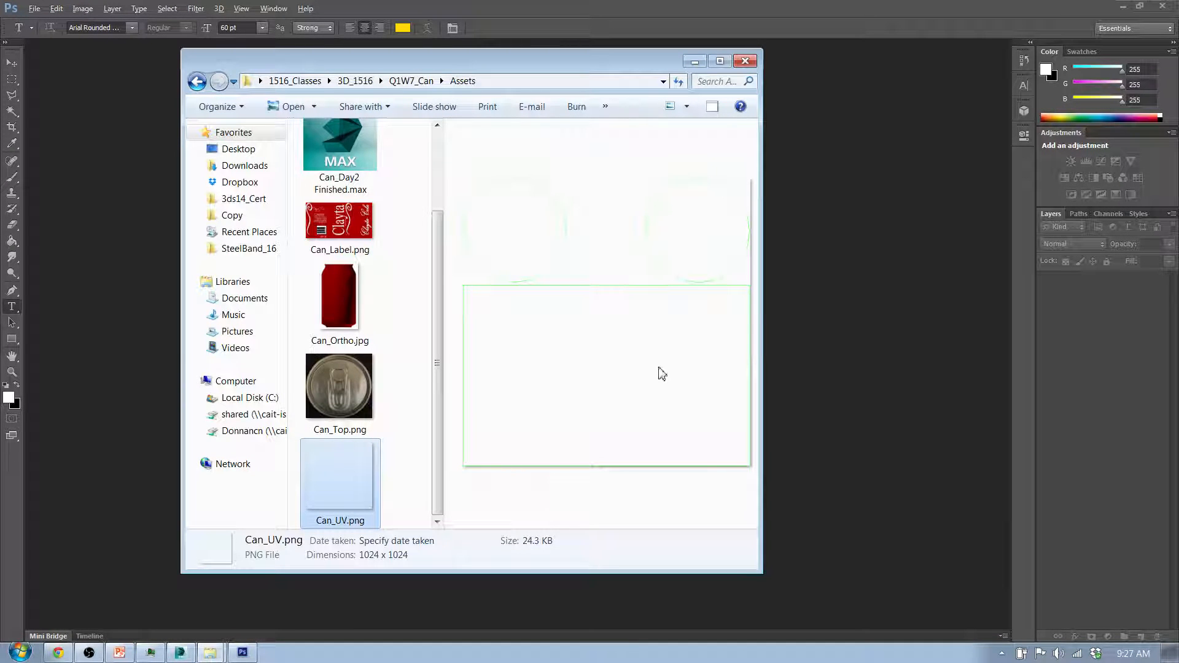
click(833, 318)
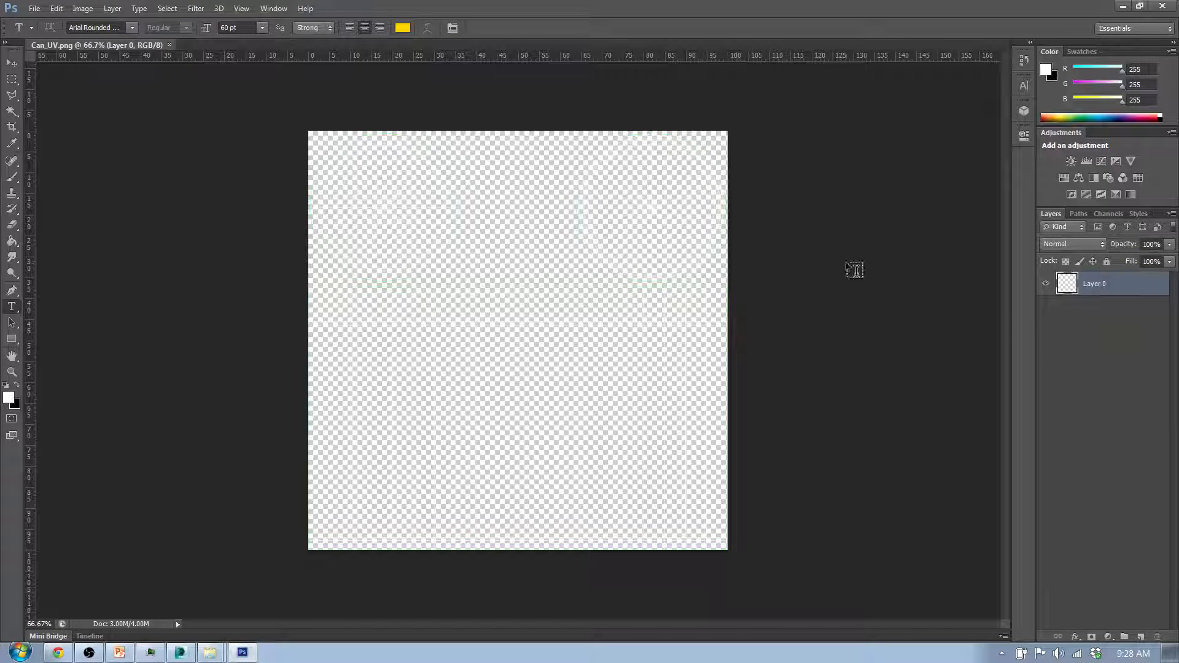
double_click(1102, 284)
click(1126, 326)
double_click(1154, 287)
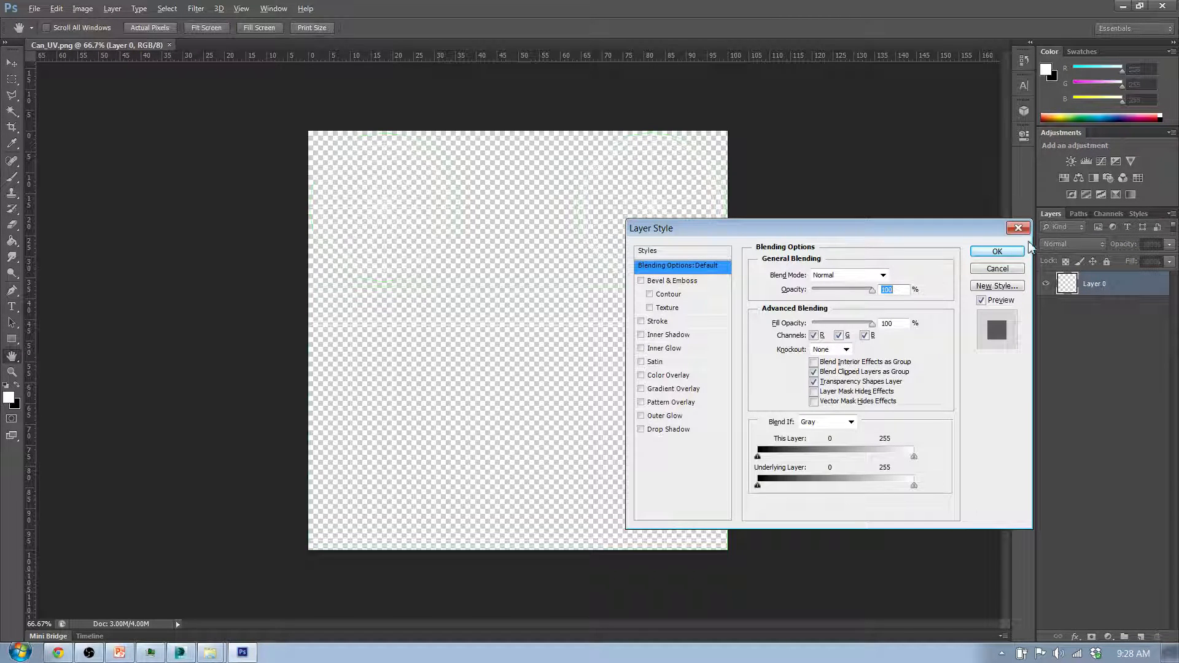
key(Escape)
click(1116, 344)
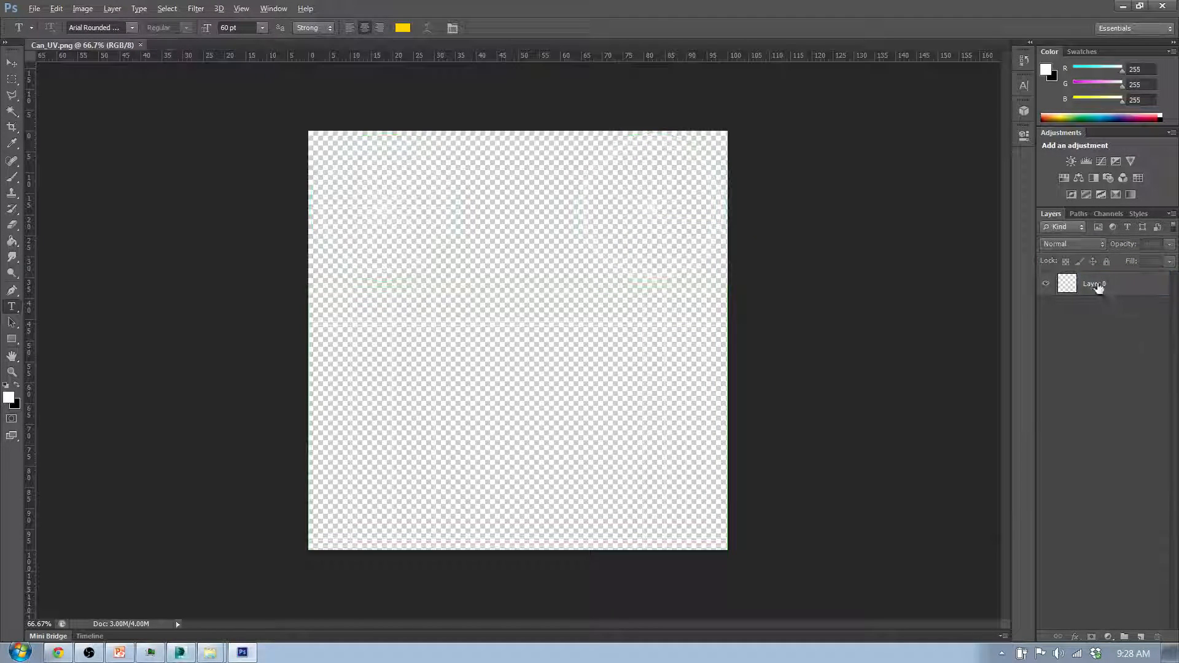
Step: Rename the UV template's layer as Can UV
double_click(1098, 286)
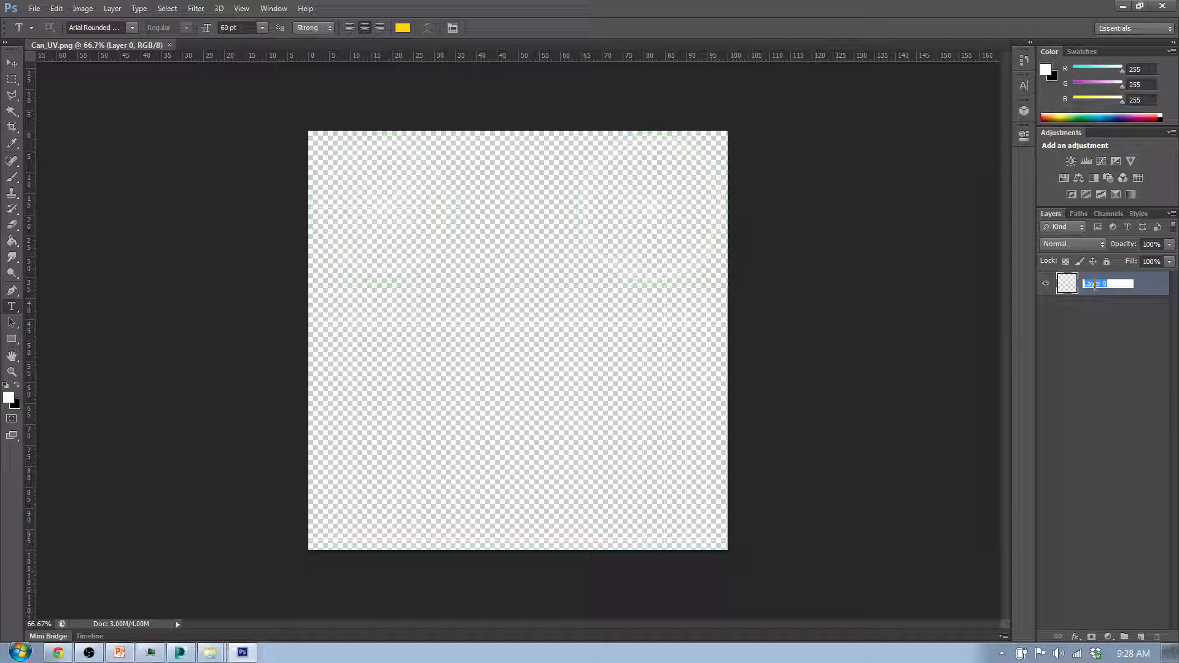
text(Can UV)
key(Return)
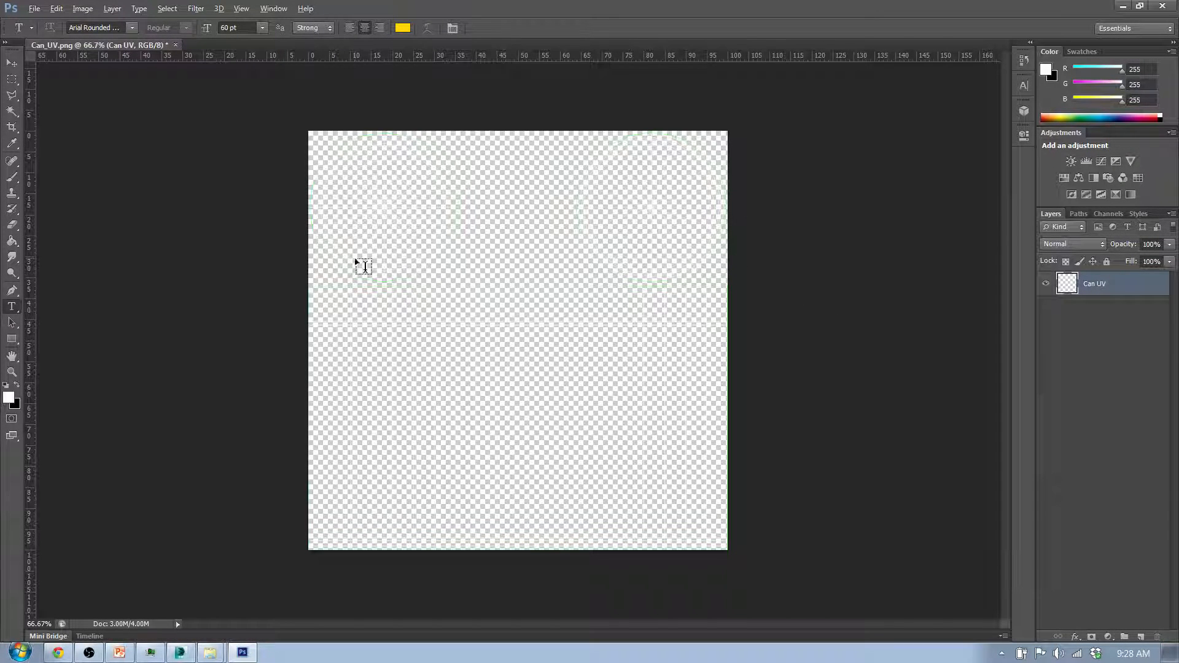
Step: Add a new layer named Basic Color and place it beneath the Can UV layer
click(12, 63)
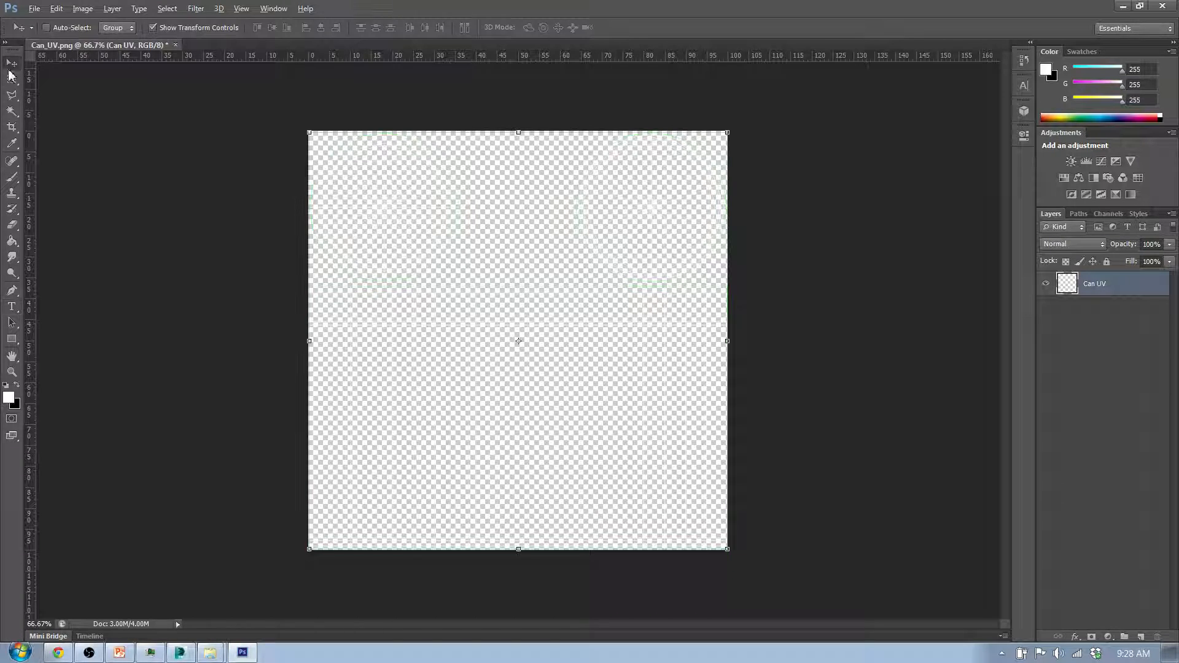
click(1142, 638)
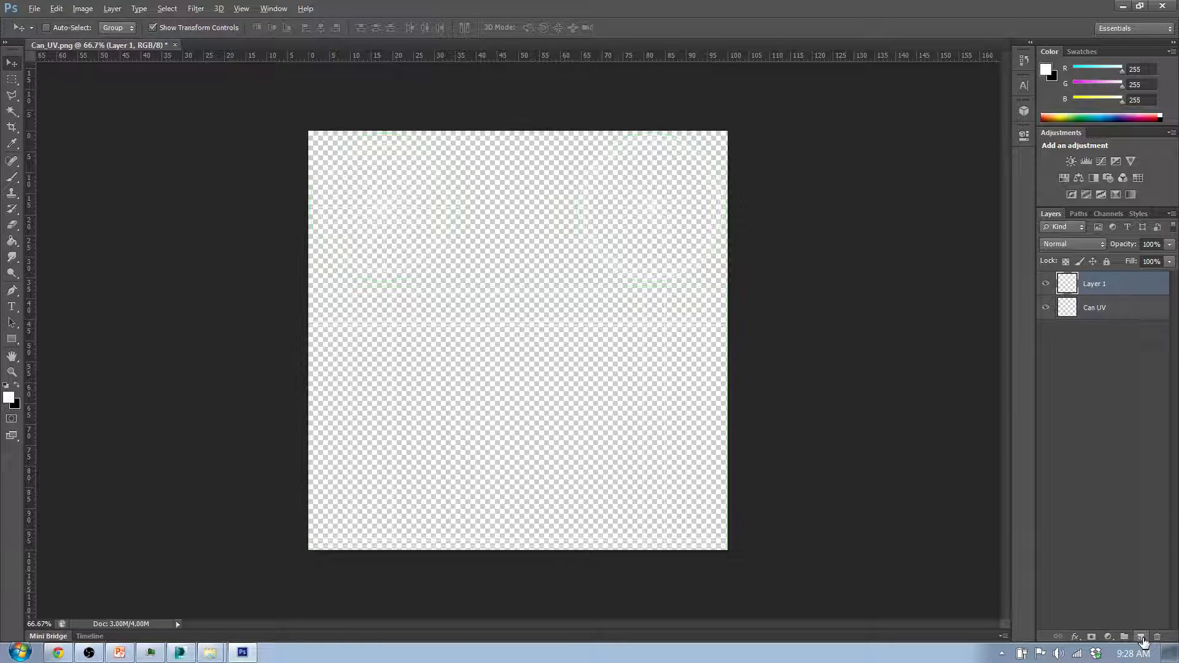
double_click(1093, 284)
text(C)
text(a)
text(sic Color)
key(Return)
drag(1109, 287, 1109, 320)
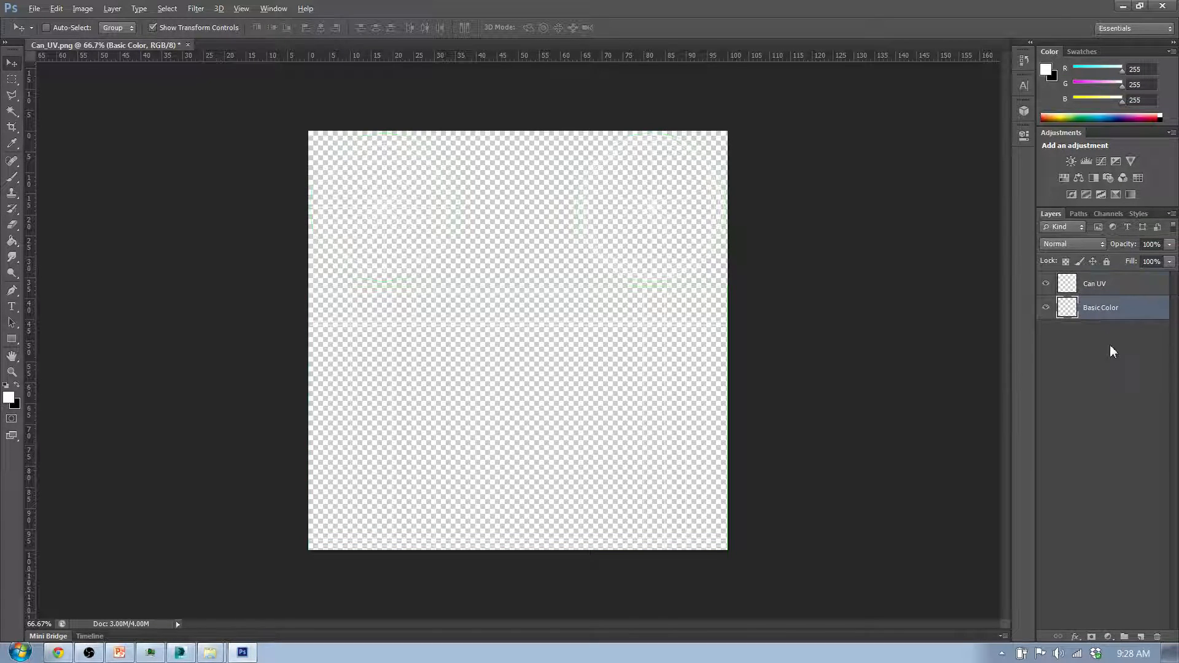
click(1131, 288)
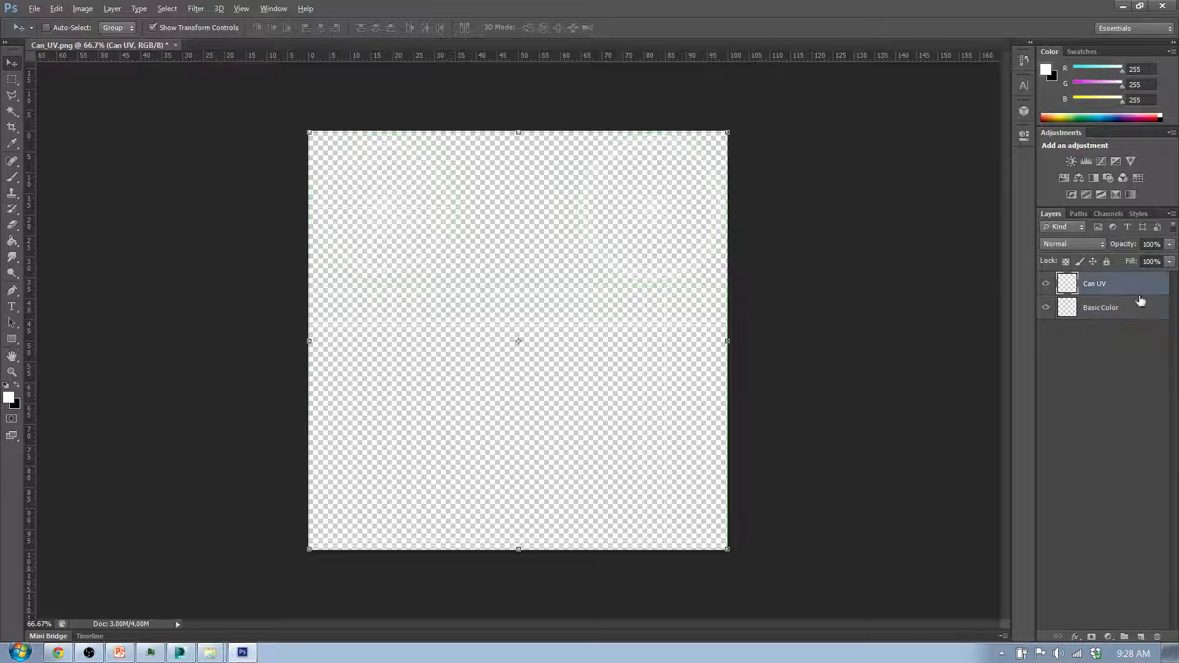
click(1148, 310)
click(1142, 288)
click(1143, 310)
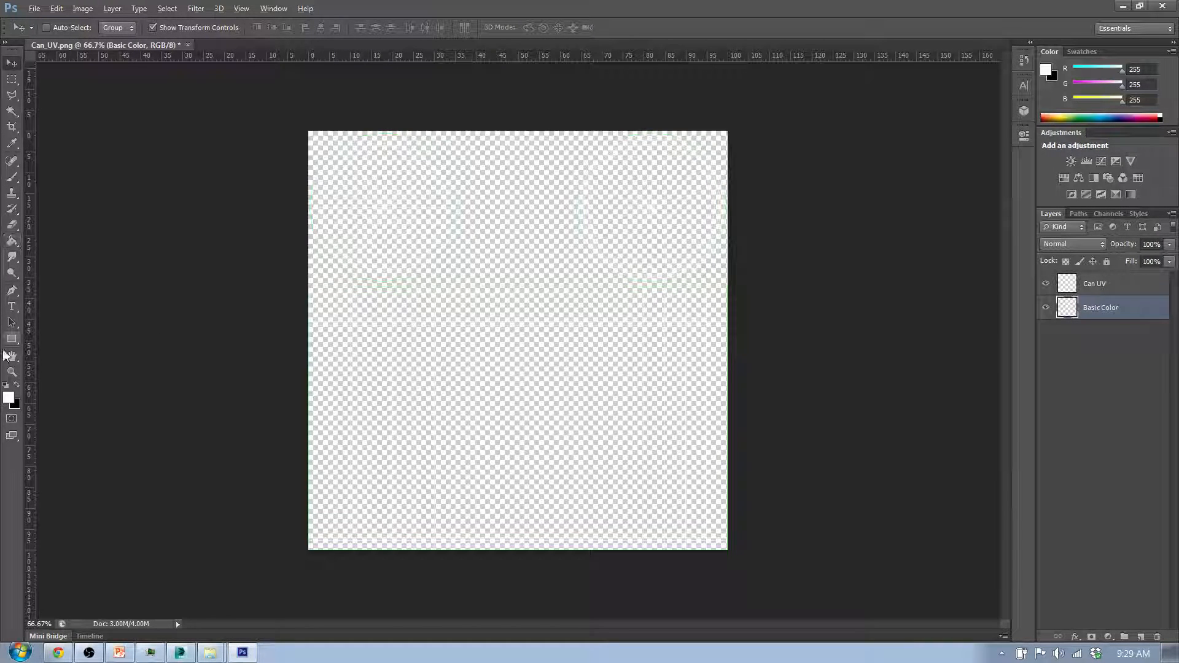
Step: Set the foreground color to pure red (ff0000)
click(9, 399)
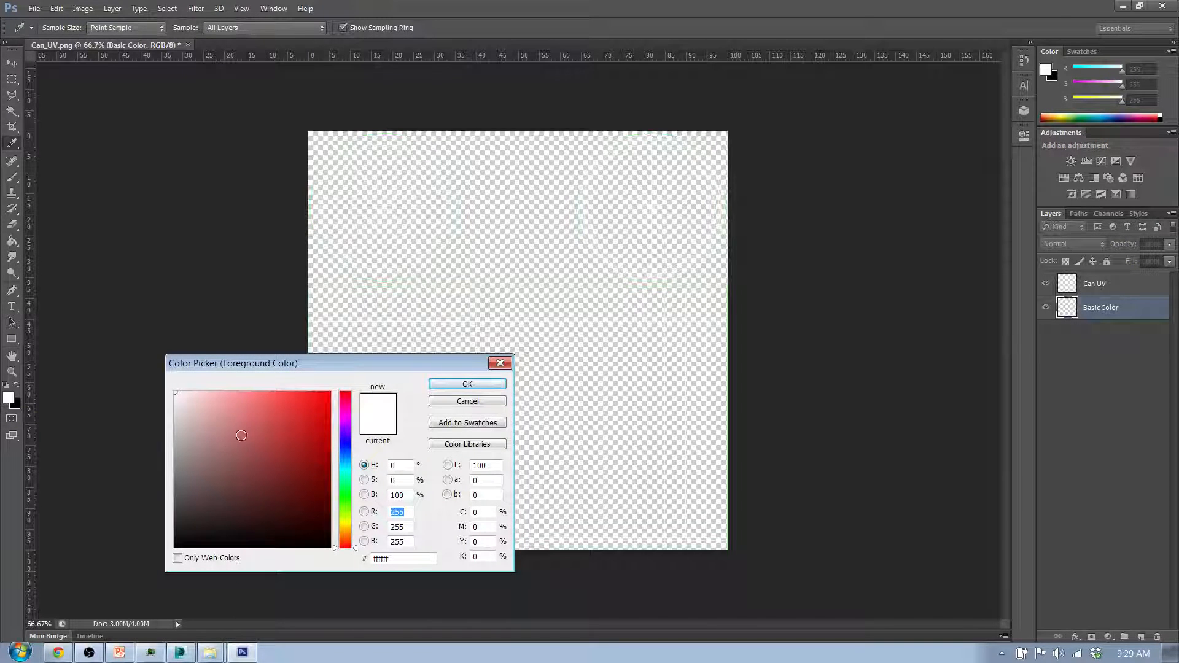
drag(352, 420, 358, 555)
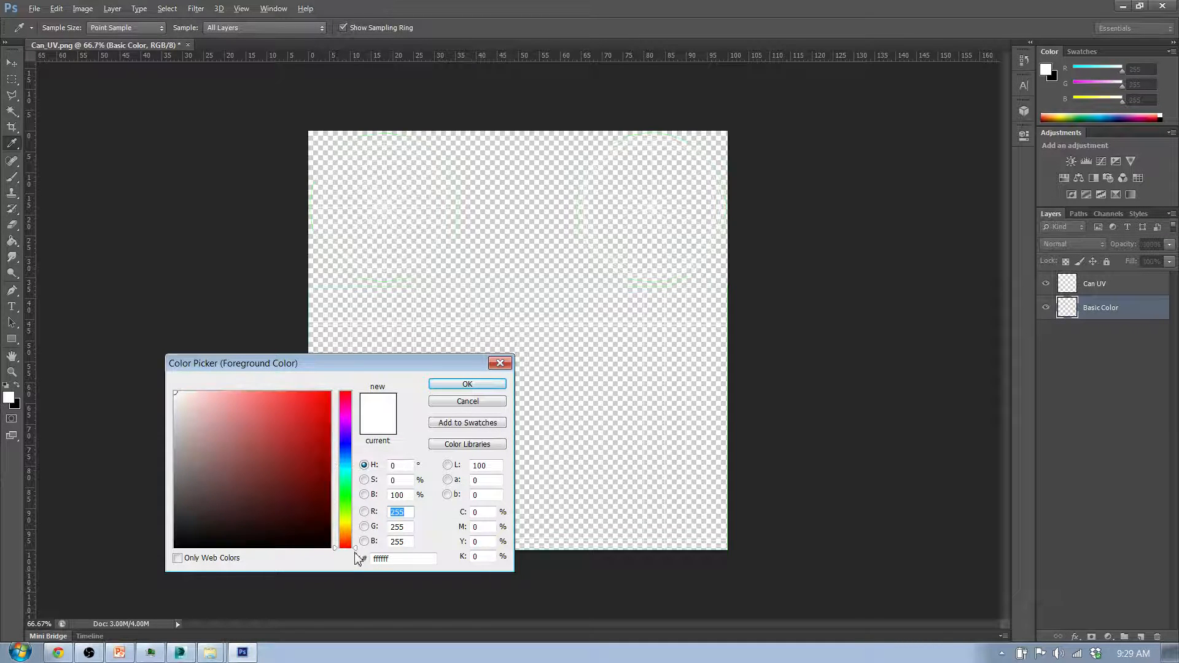
mouse_move(219, 466)
mouse_down()
mouse_move(247, 440)
mouse_move(321, 473)
mouse_move(353, 380)
mouse_up()
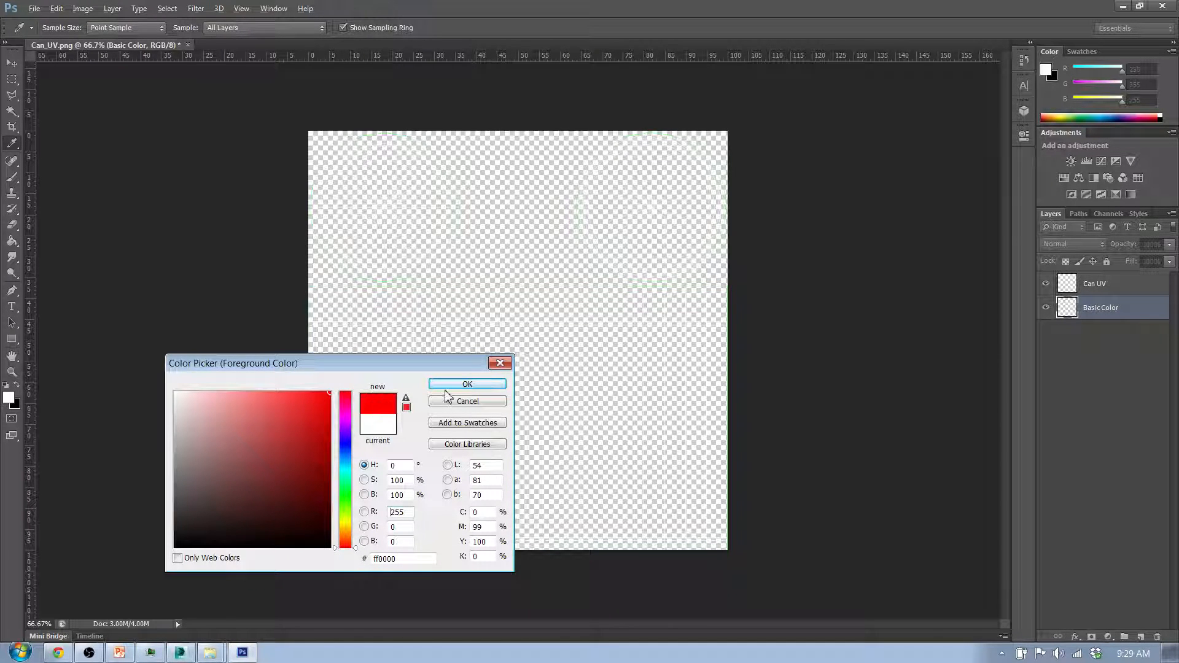
click(467, 389)
key(v)
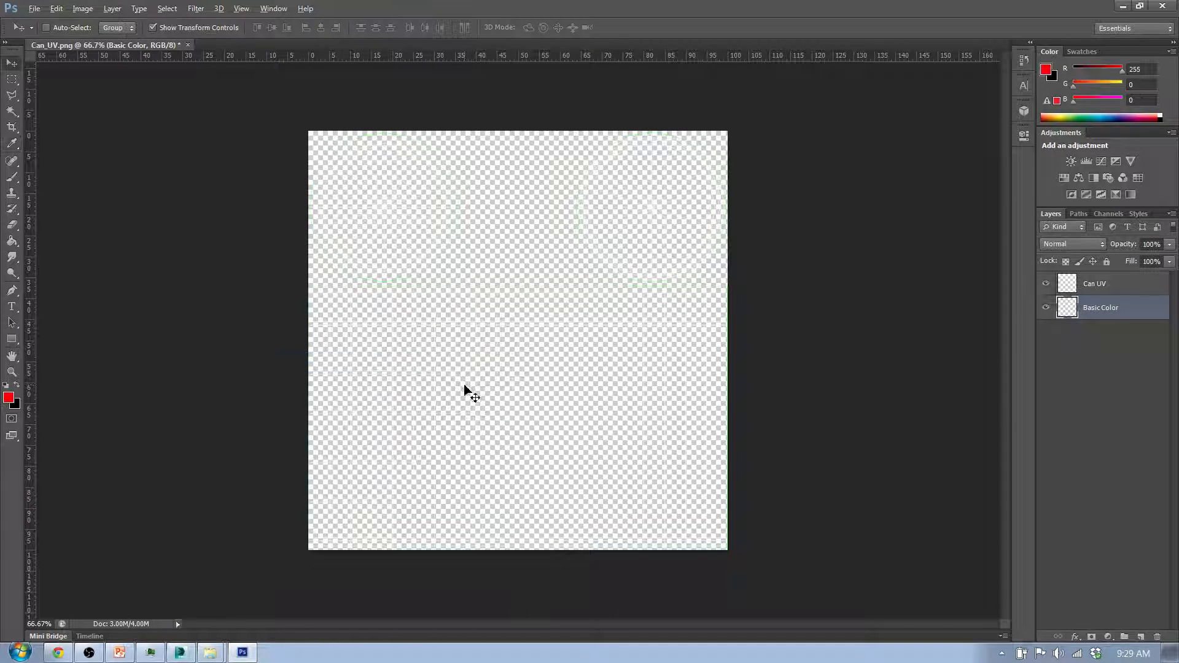
Step: Fill the whole Basic Color layer with the red foreground color using the Paint Bucket tool
click(27, 245)
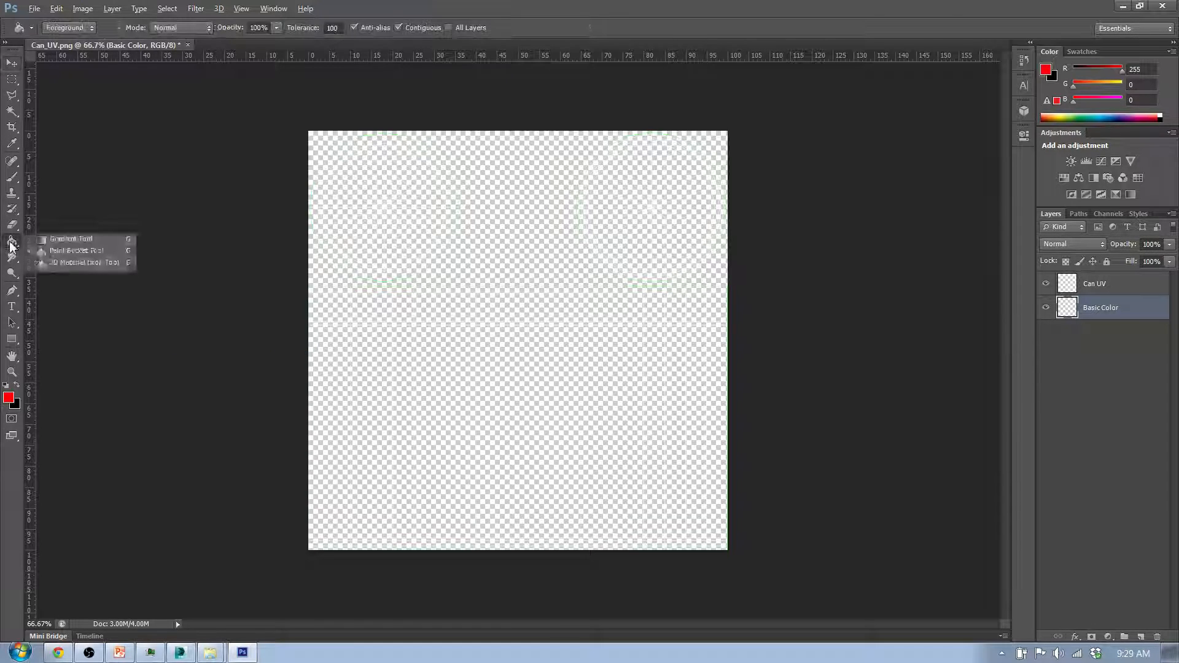
click(86, 241)
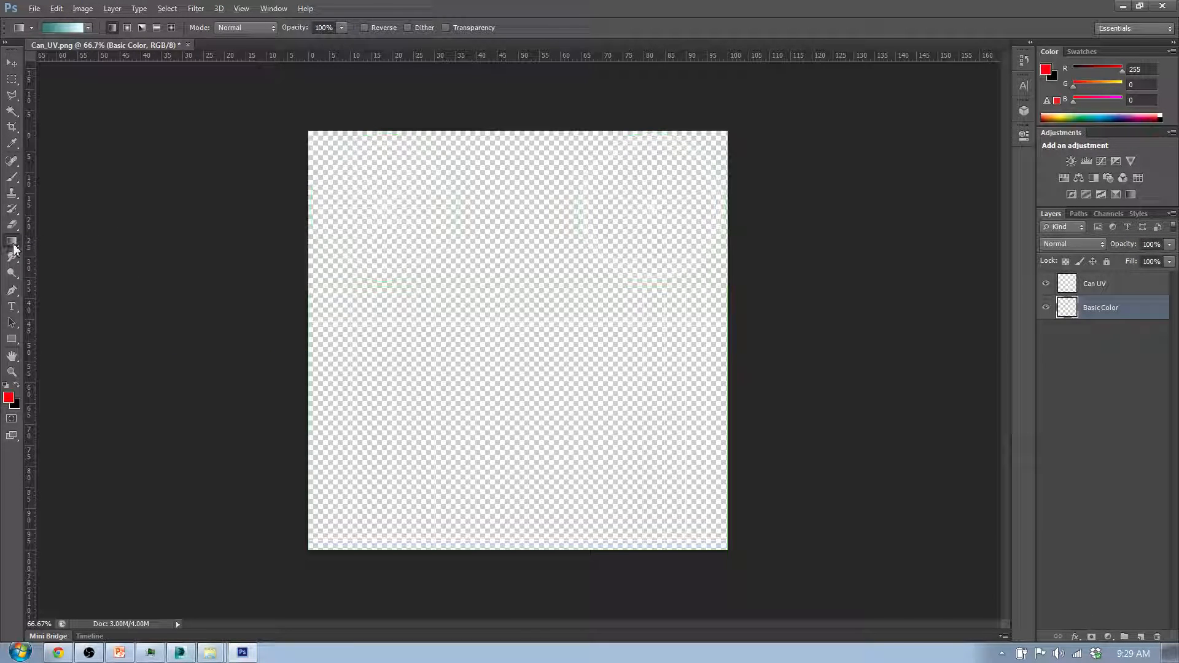
click(17, 246)
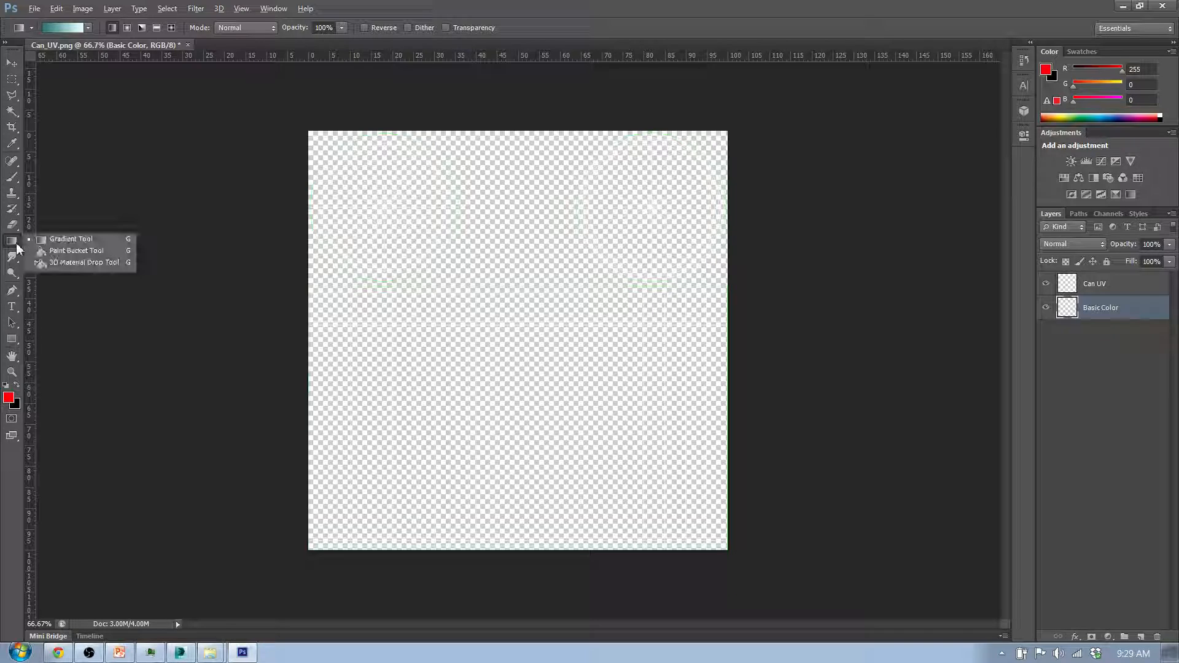
click(78, 249)
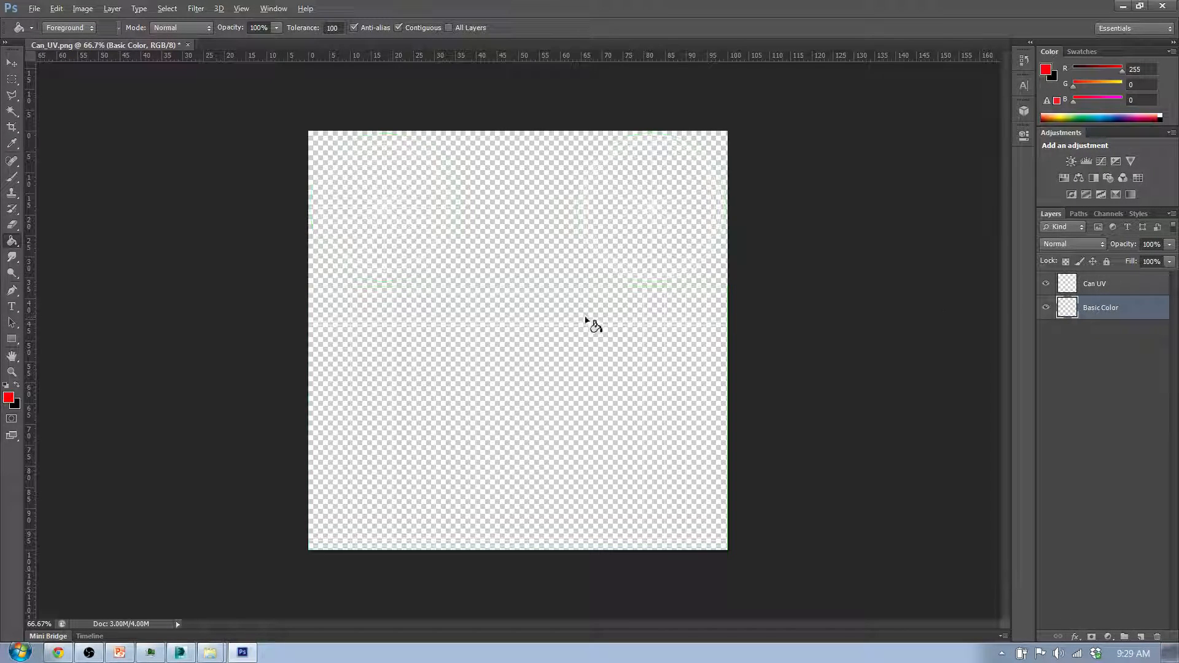
click(537, 309)
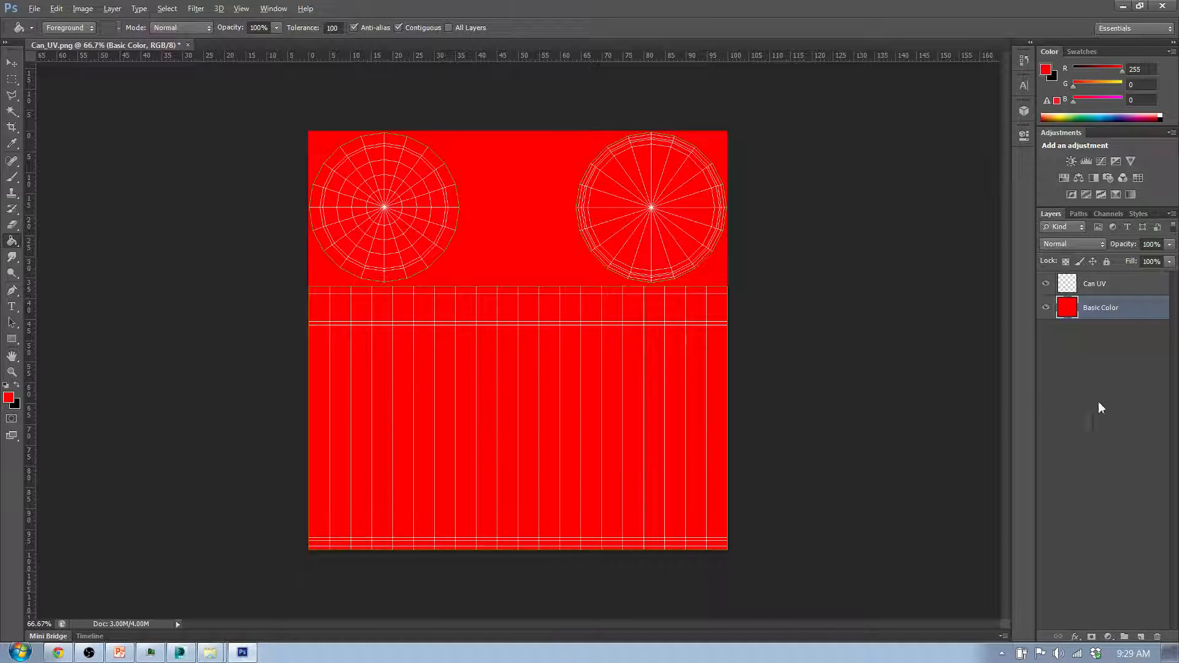
Step: Toggle the visibility of the Basic Color and Can UV layers to check how the wireframe overlays the red base
click(1087, 384)
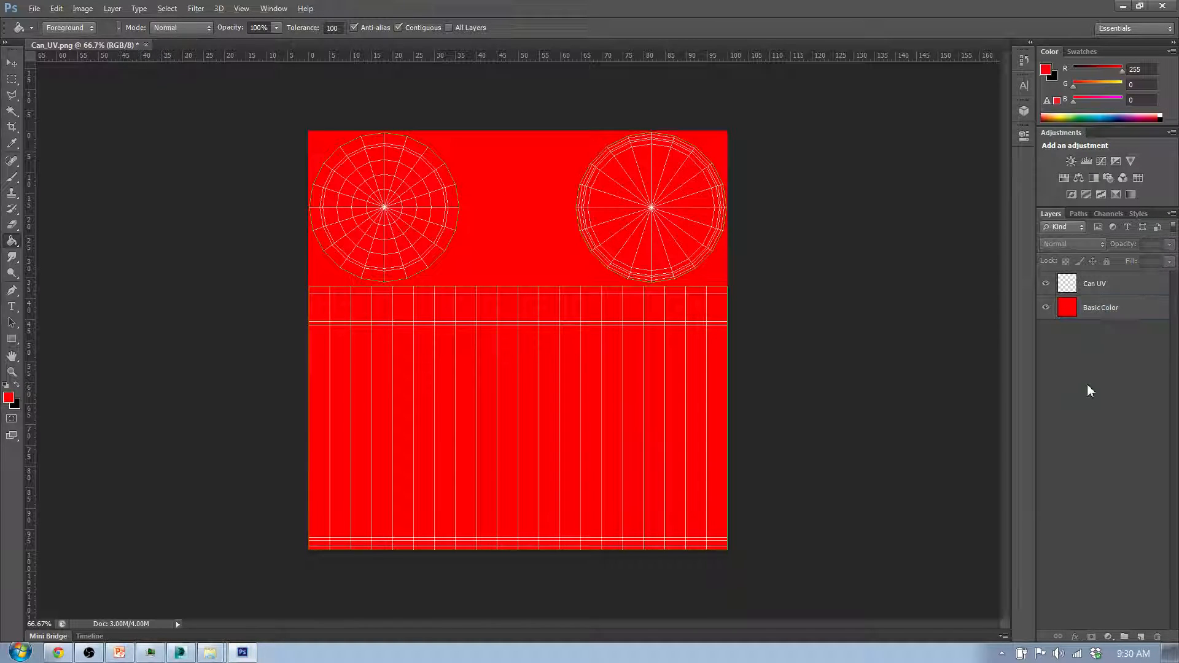
click(1048, 309)
click(1048, 309)
click(1048, 309)
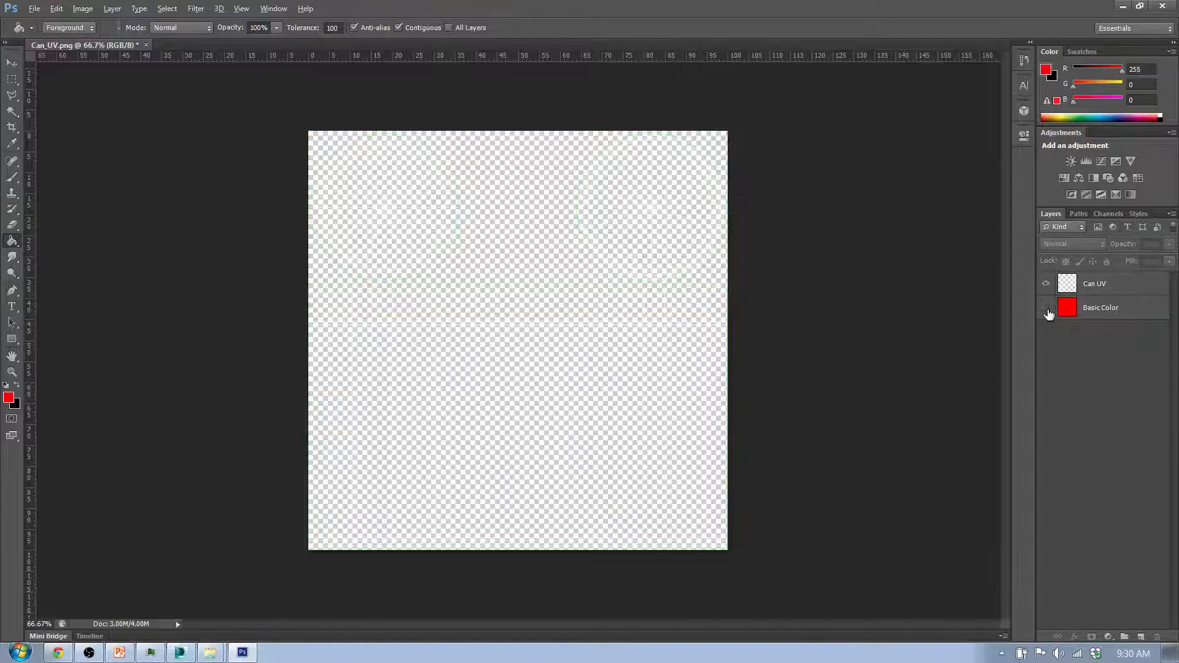
click(1049, 309)
click(1047, 284)
click(1046, 284)
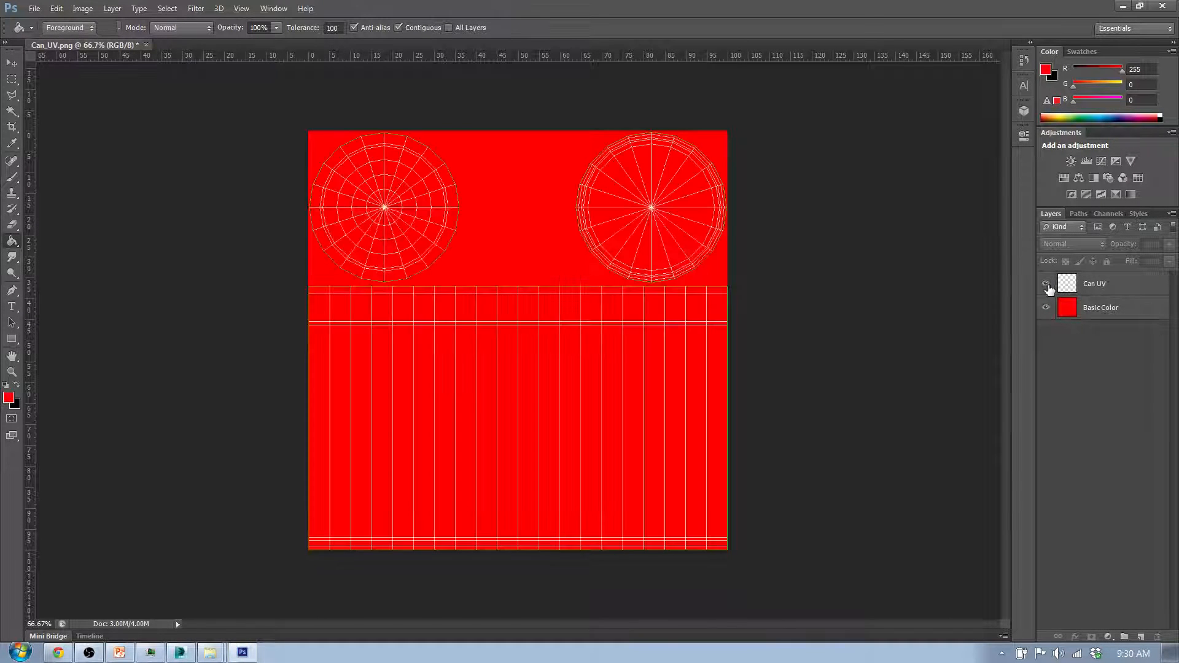
click(1047, 284)
click(1046, 284)
click(1046, 285)
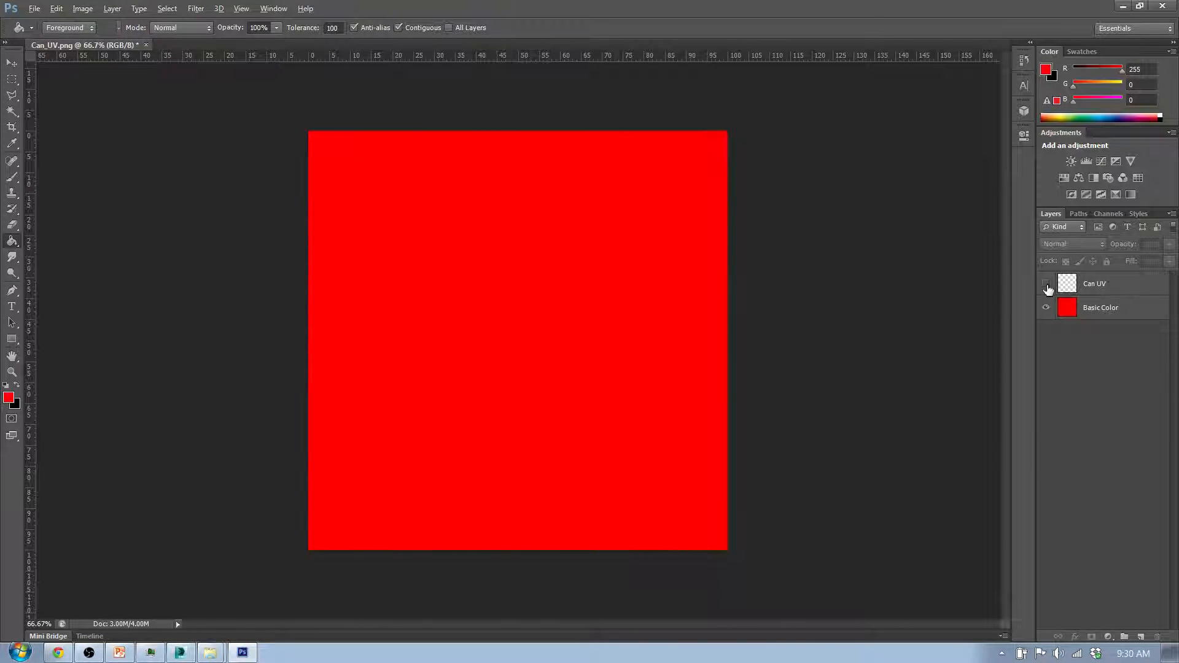
click(1046, 285)
click(1047, 284)
click(1046, 285)
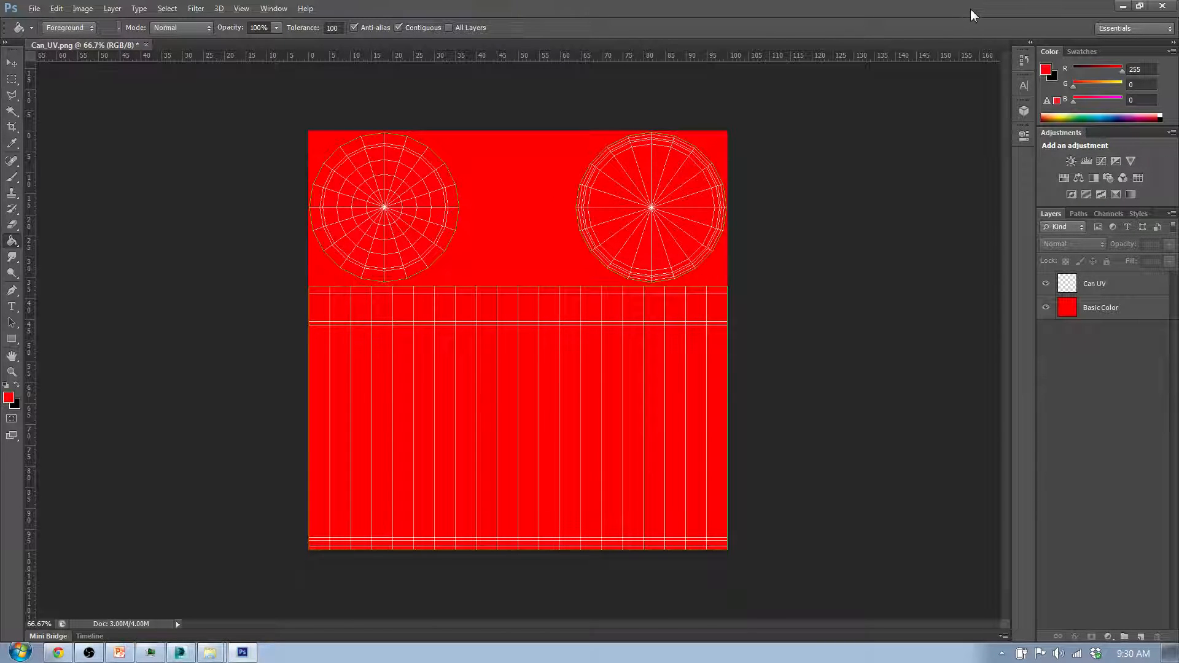
Step: Place Can_Label.png from the Assets folder flush with the canvas's bottom and side edges, and order its layer beneath Can UV
double_click(1023, 8)
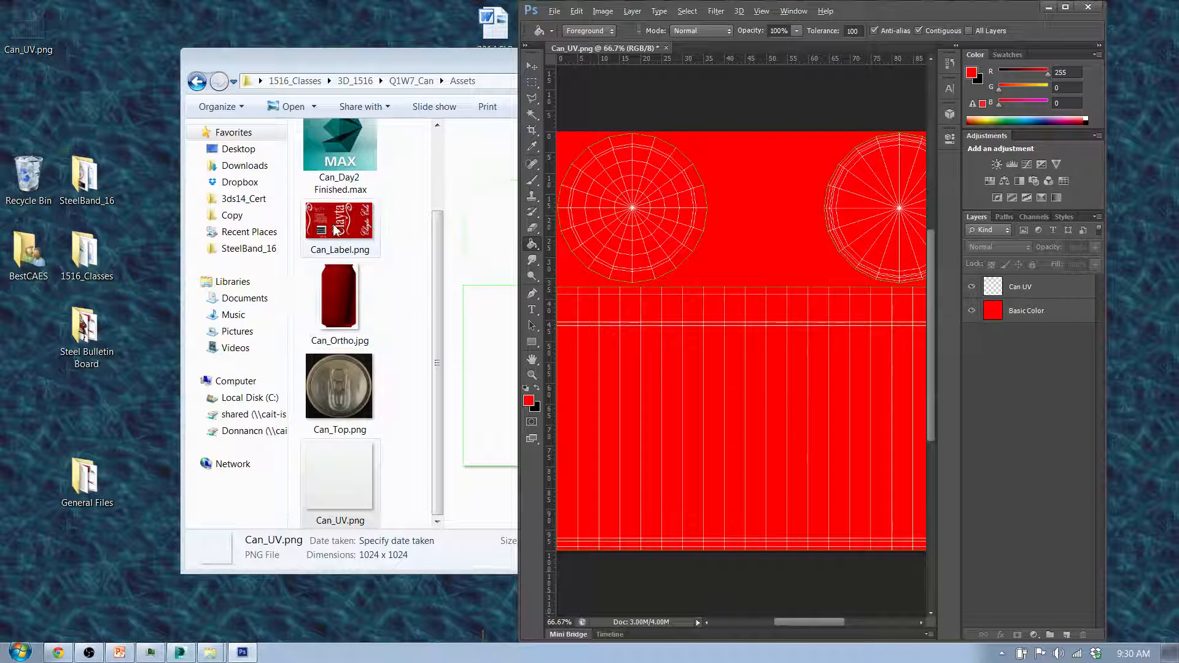
drag(321, 224, 712, 413)
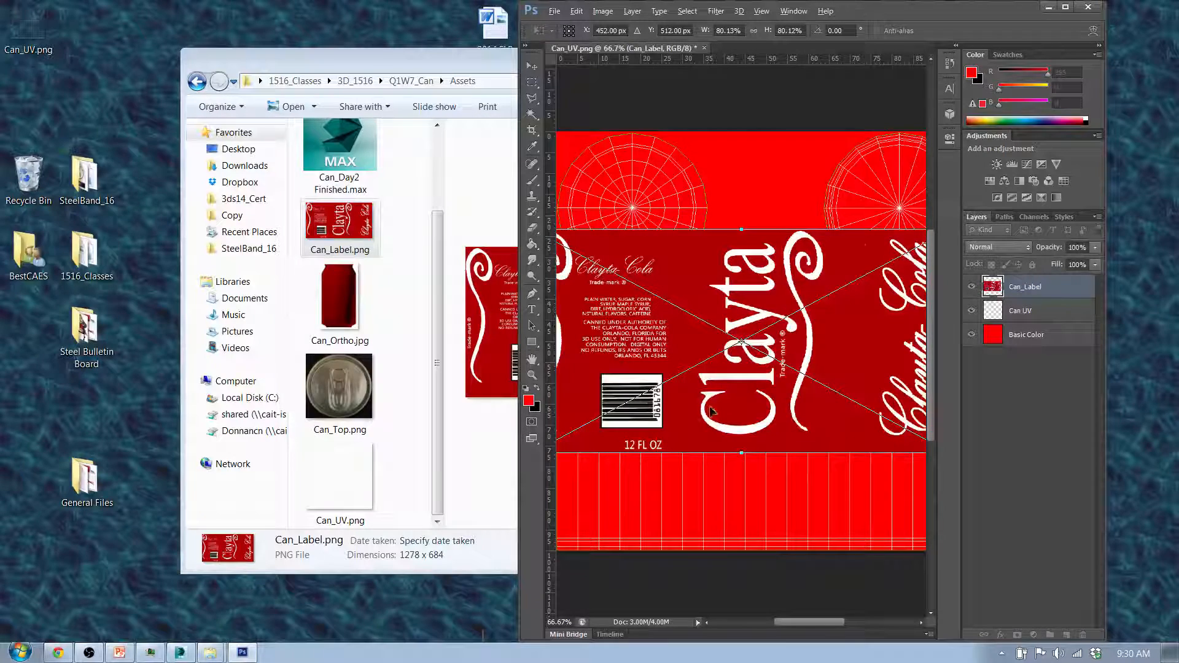
click(1065, 6)
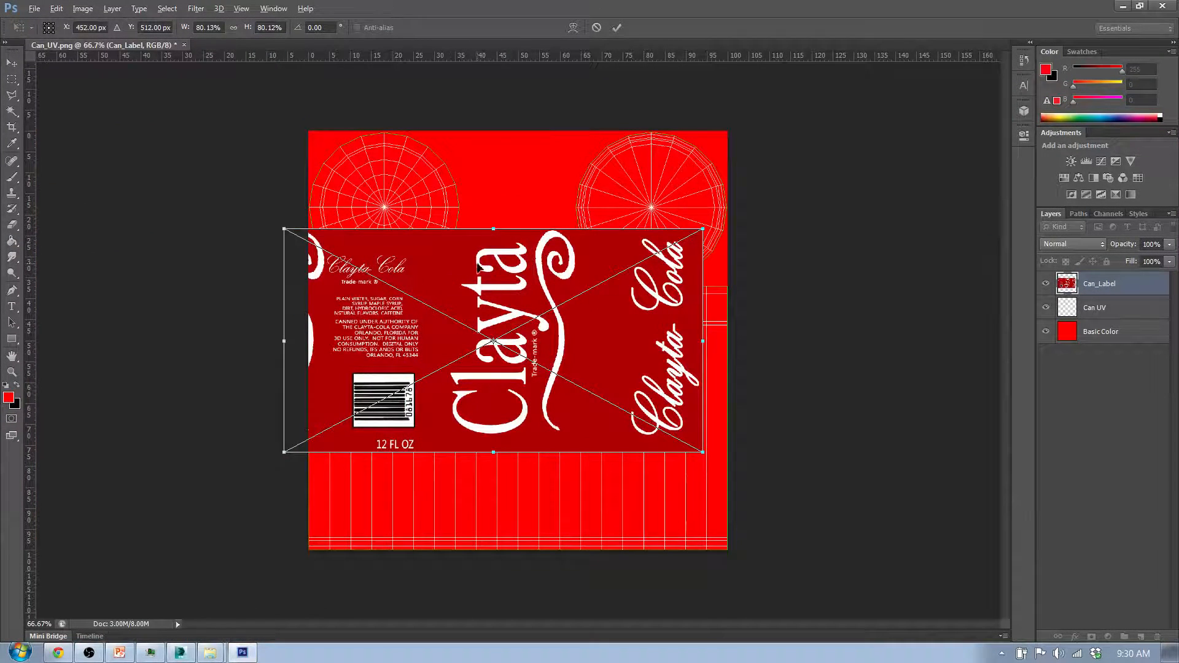
drag(478, 266, 500, 368)
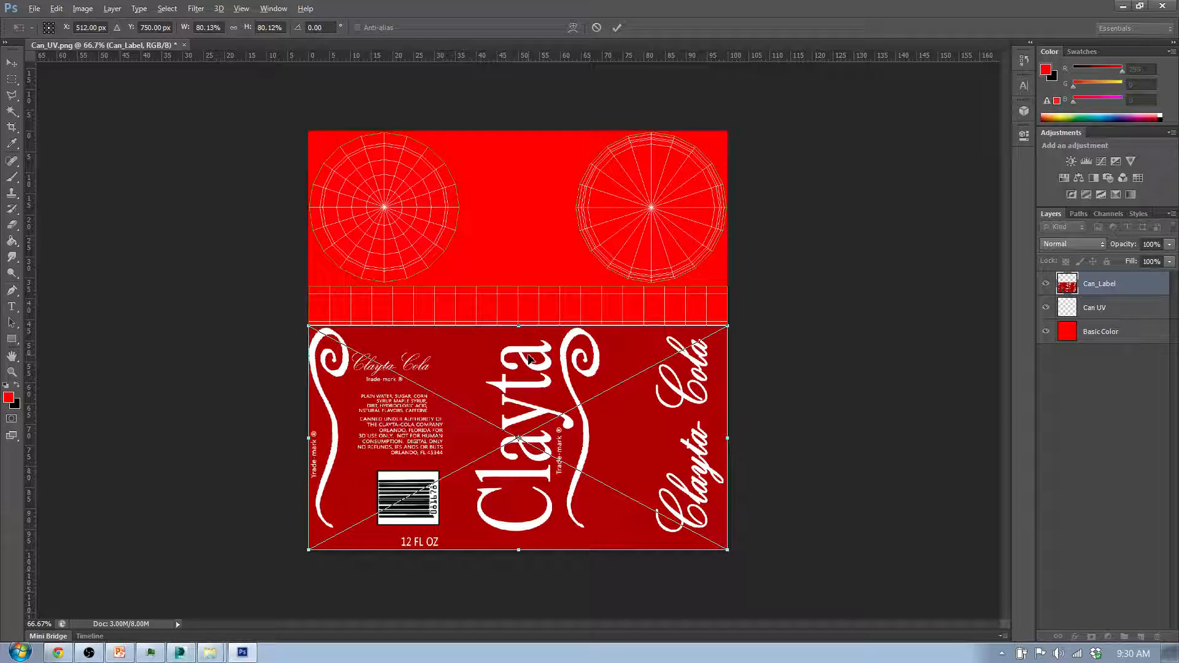
key(Return)
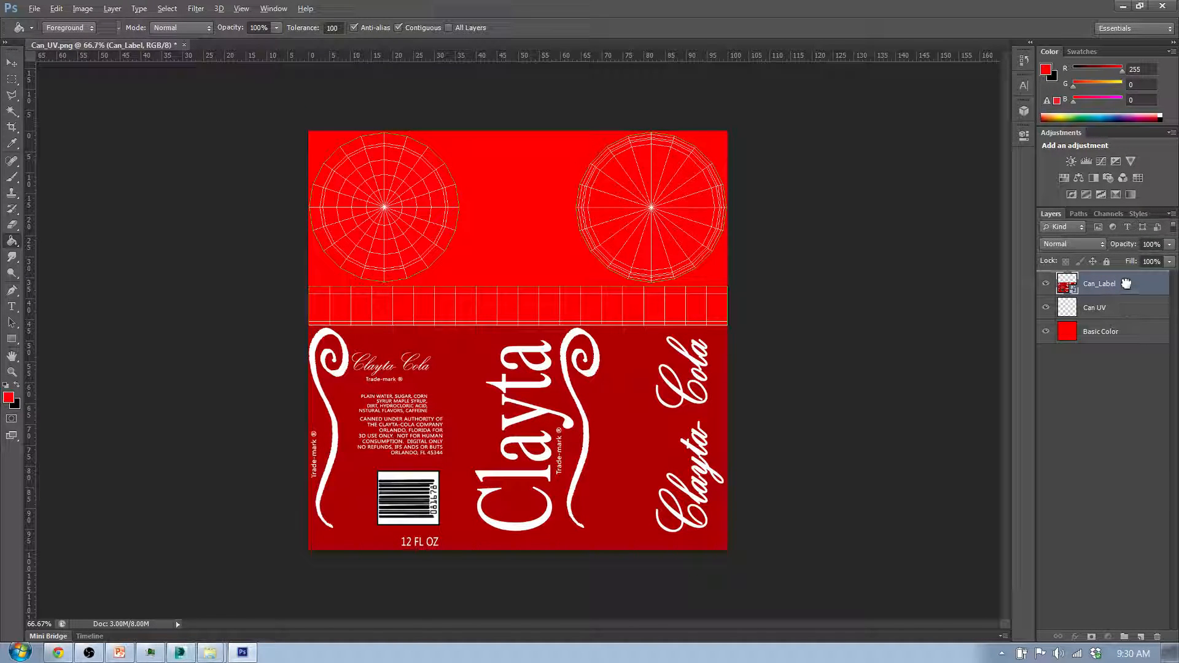
drag(1127, 281, 1126, 281)
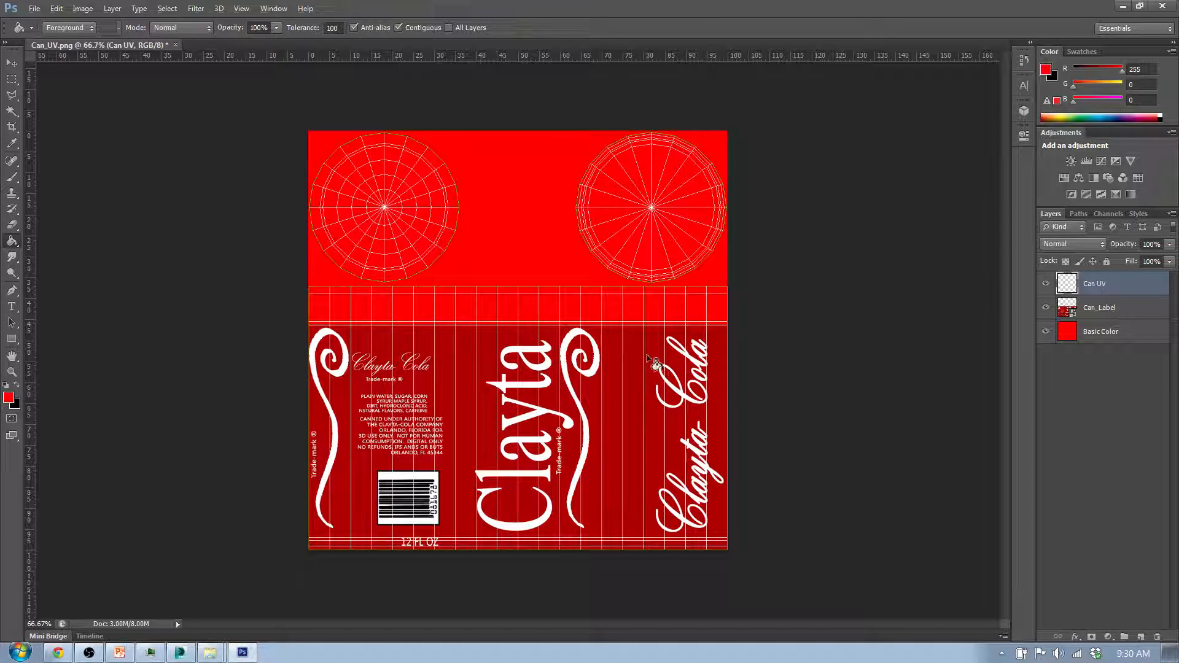
Step: Stretch the Can_Label layer upward to about 92% height, bringing its upper edge to the second horizontal line of the can-body UVs
click(1133, 312)
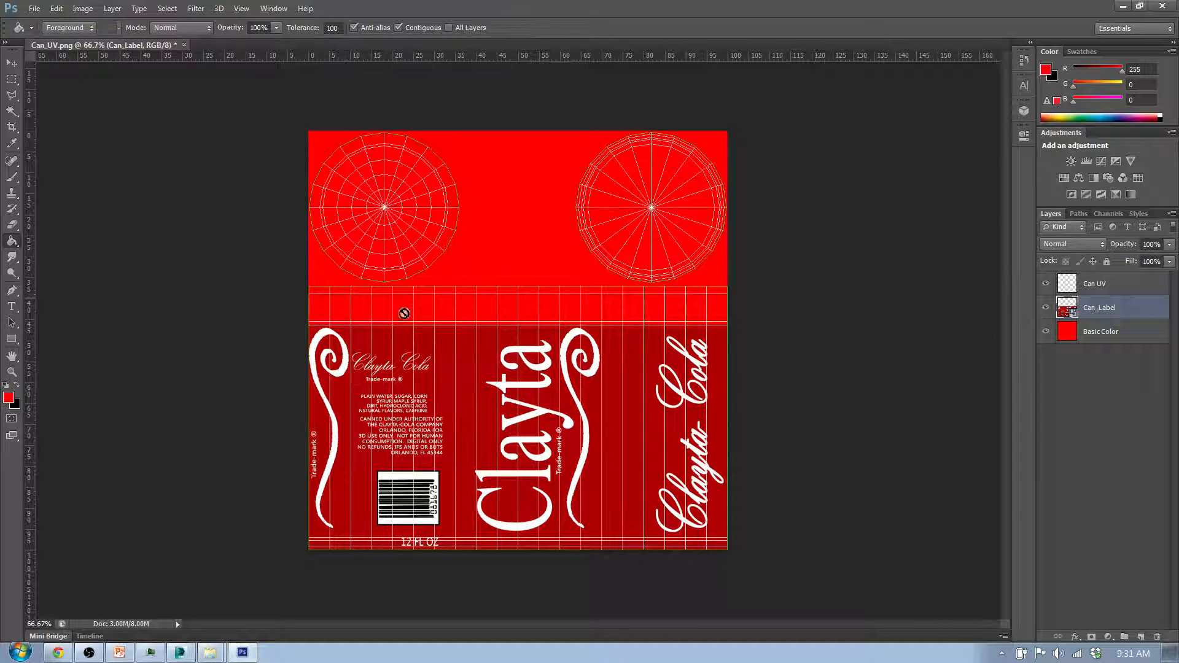
click(11, 70)
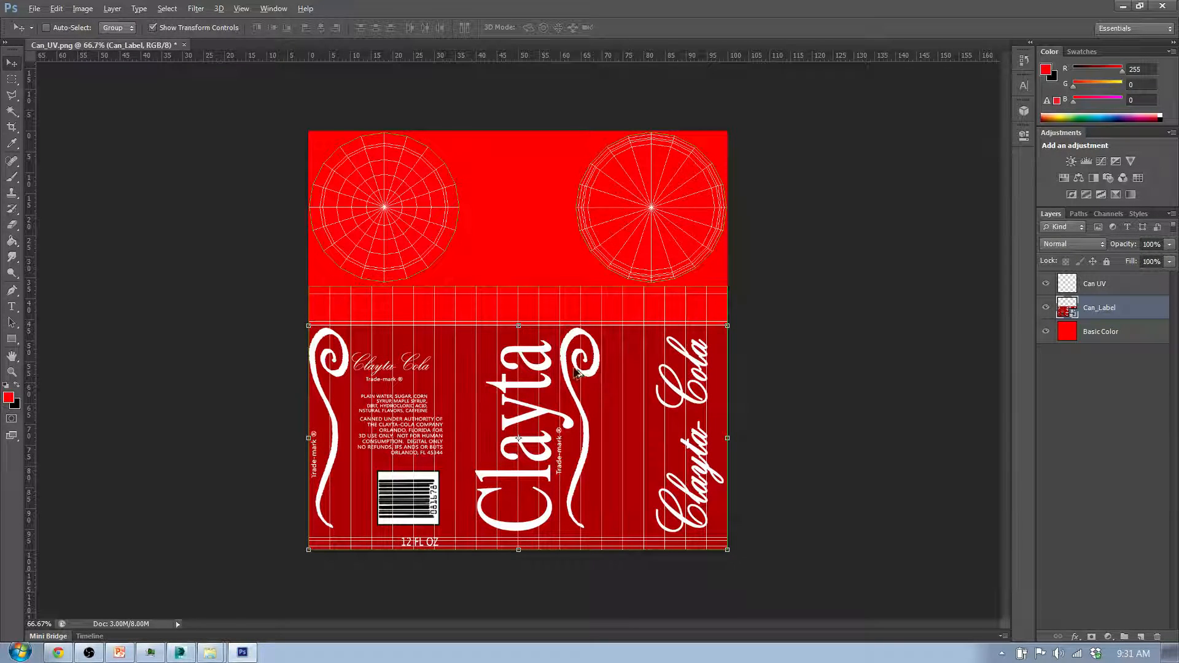
scroll(539, 345, up, 8)
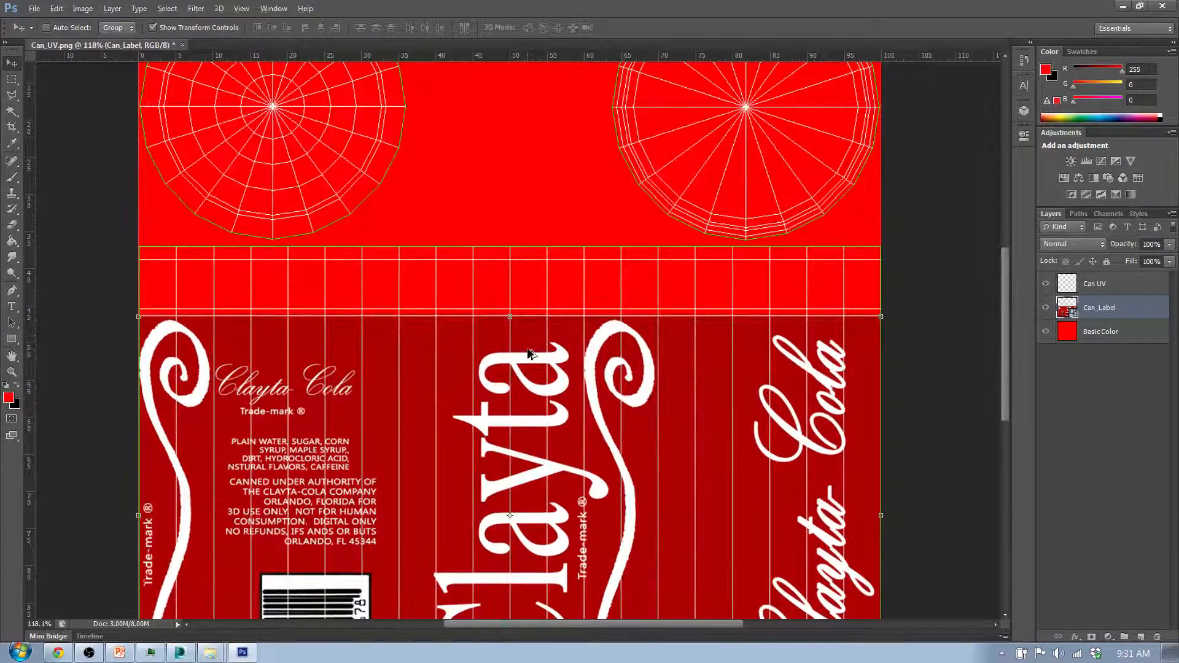
scroll(532, 337, up, 1)
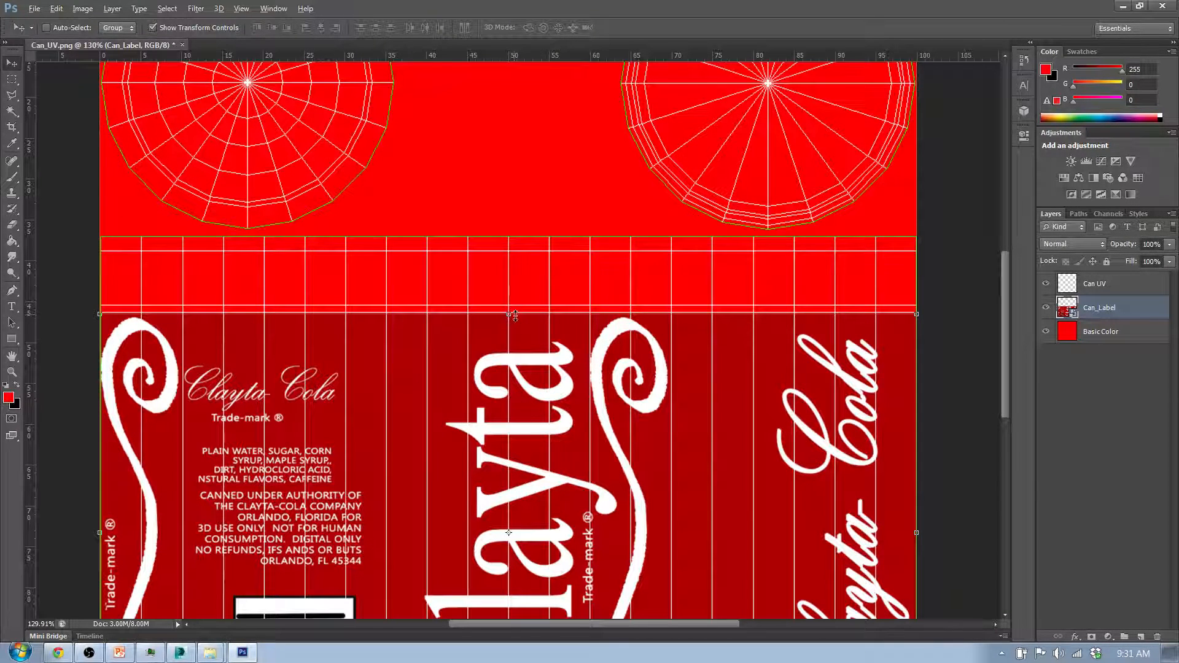
drag(512, 316, 517, 240)
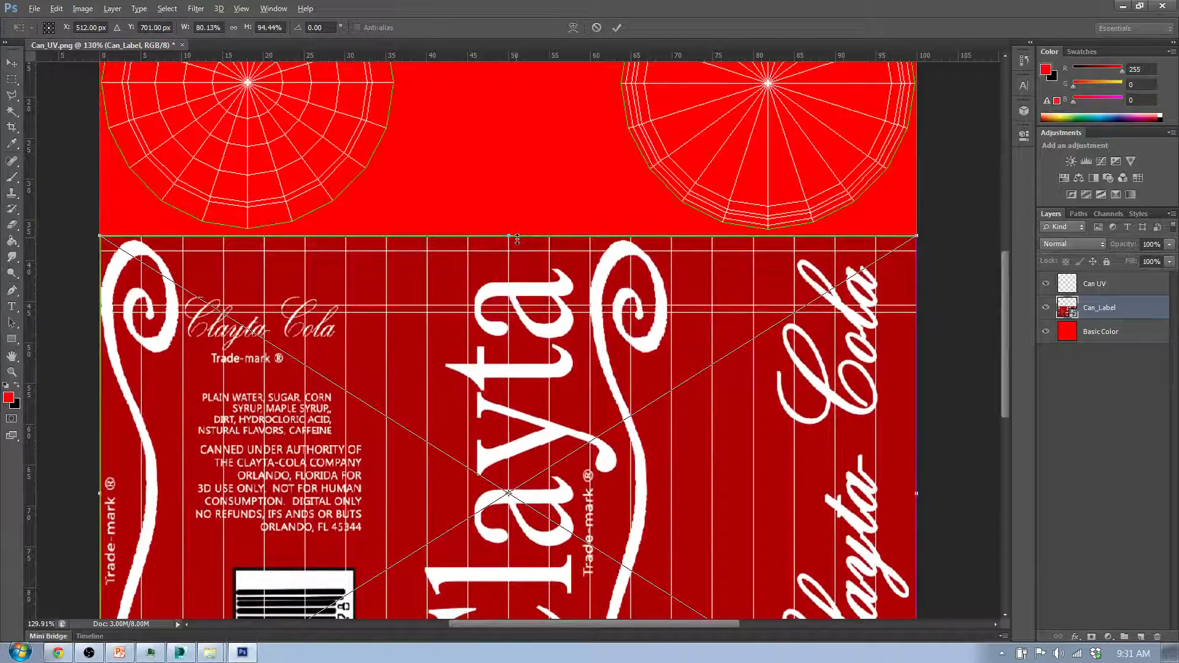
drag(517, 239, 518, 251)
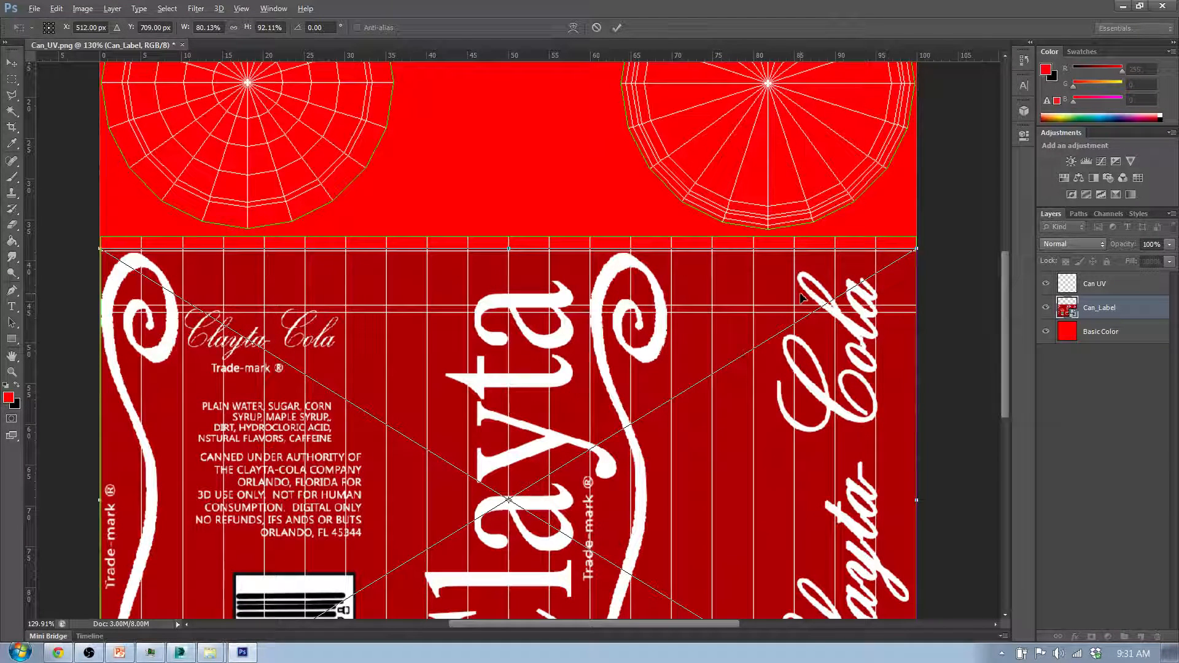
key(Return)
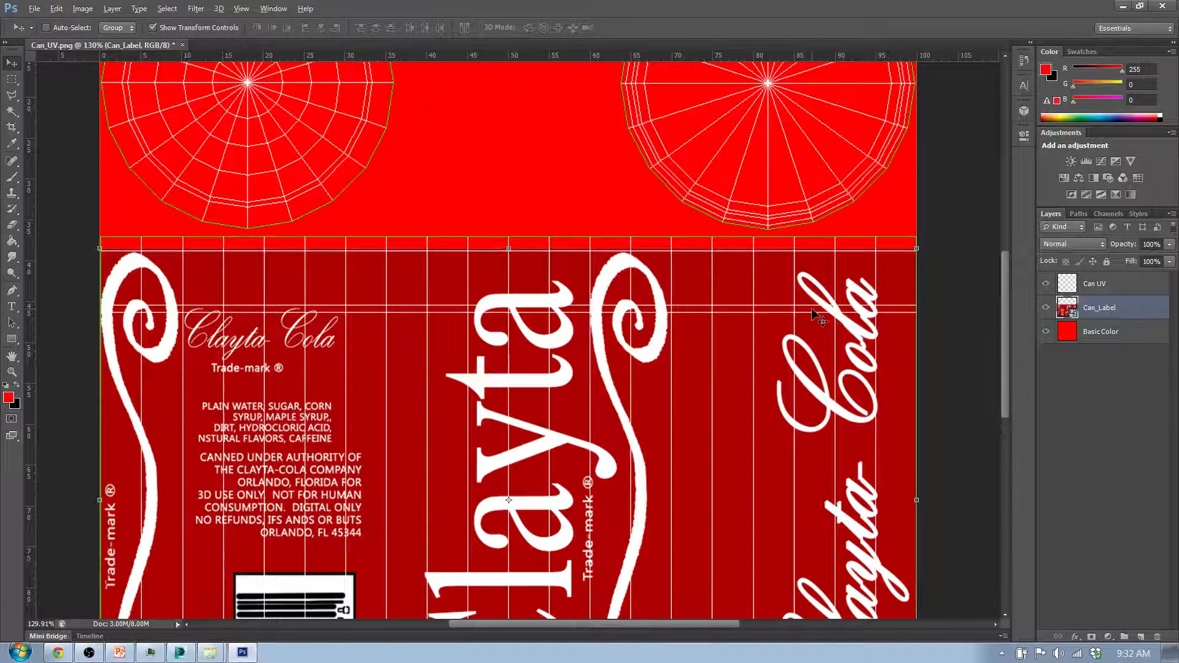
Step: Sample the label's dark red (ae0001) as the foreground color and refill the Basic Color layer with it using the Paint Bucket
click(8, 400)
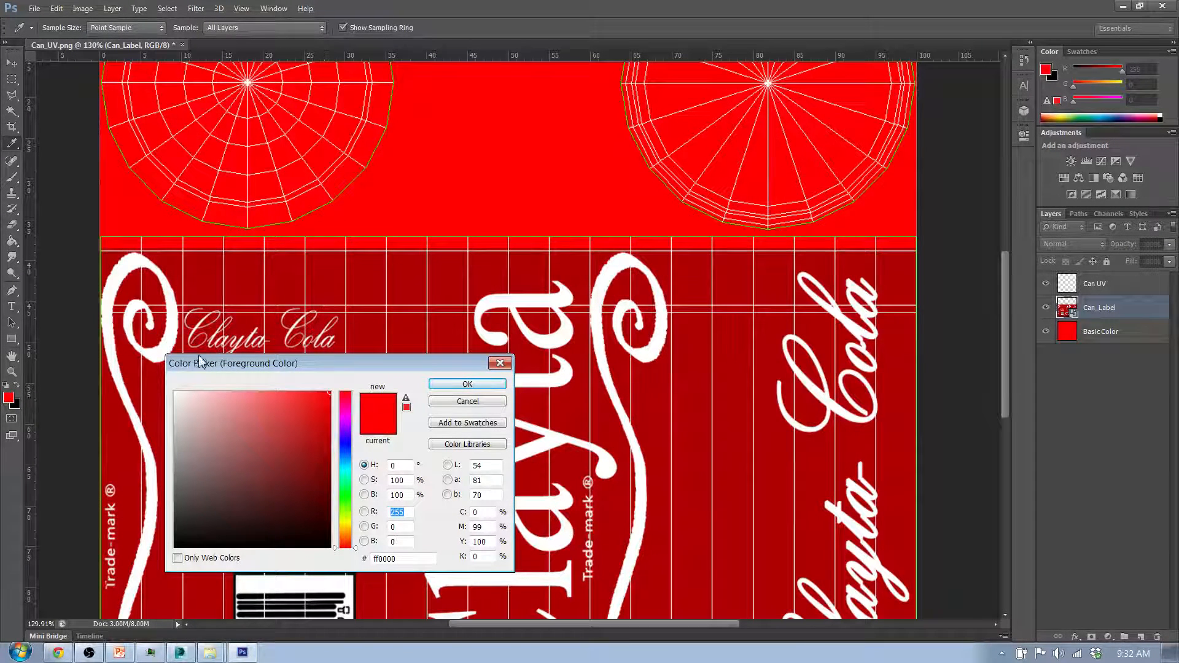
click(738, 353)
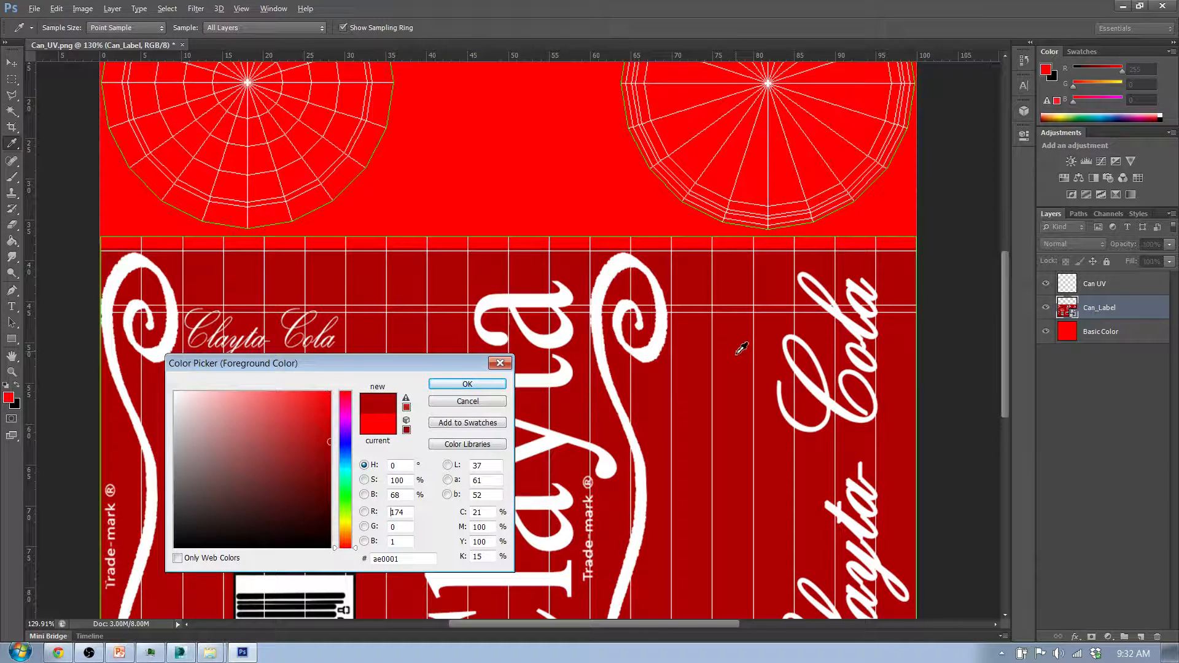
click(485, 386)
key(v)
click(1126, 339)
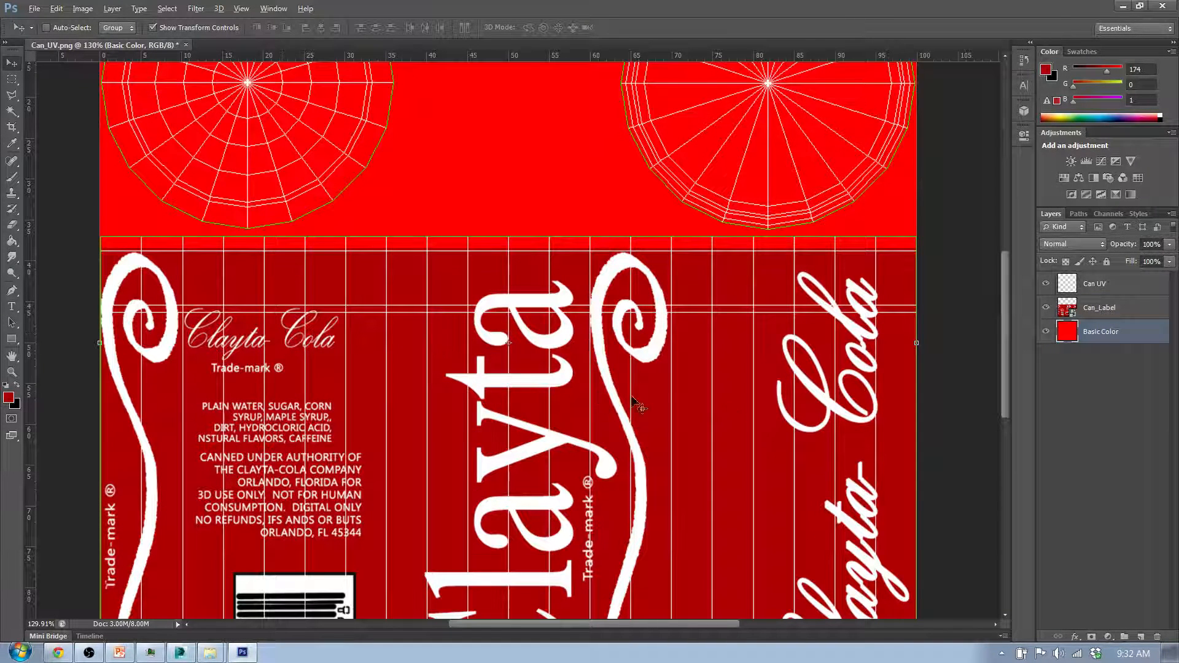
click(12, 240)
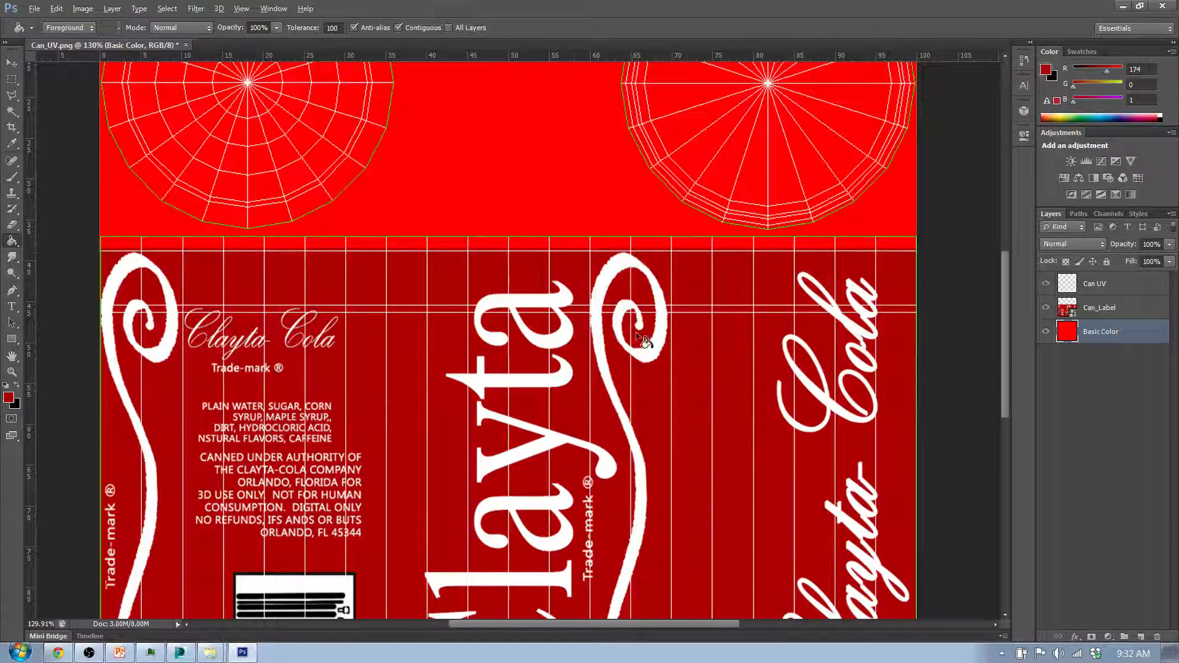
click(732, 349)
Step: Examine the texture from the lid circles to the label's lower edge to check that the base color blends with the label
scroll(713, 341, up, 5)
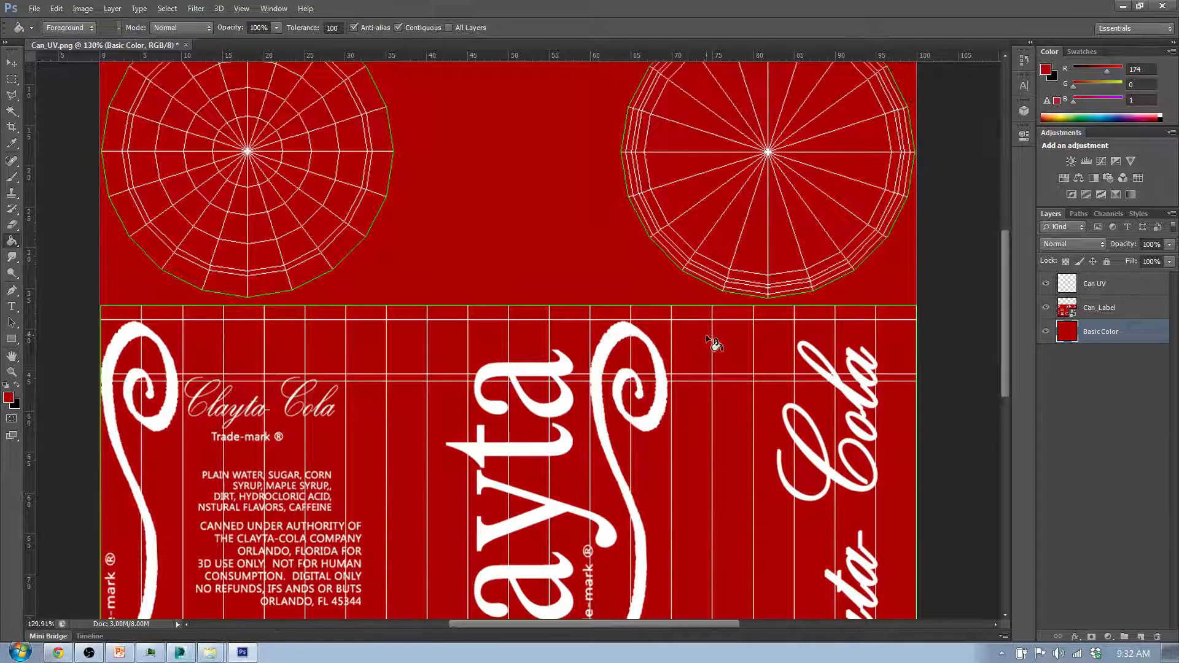
scroll(716, 340, down, 2)
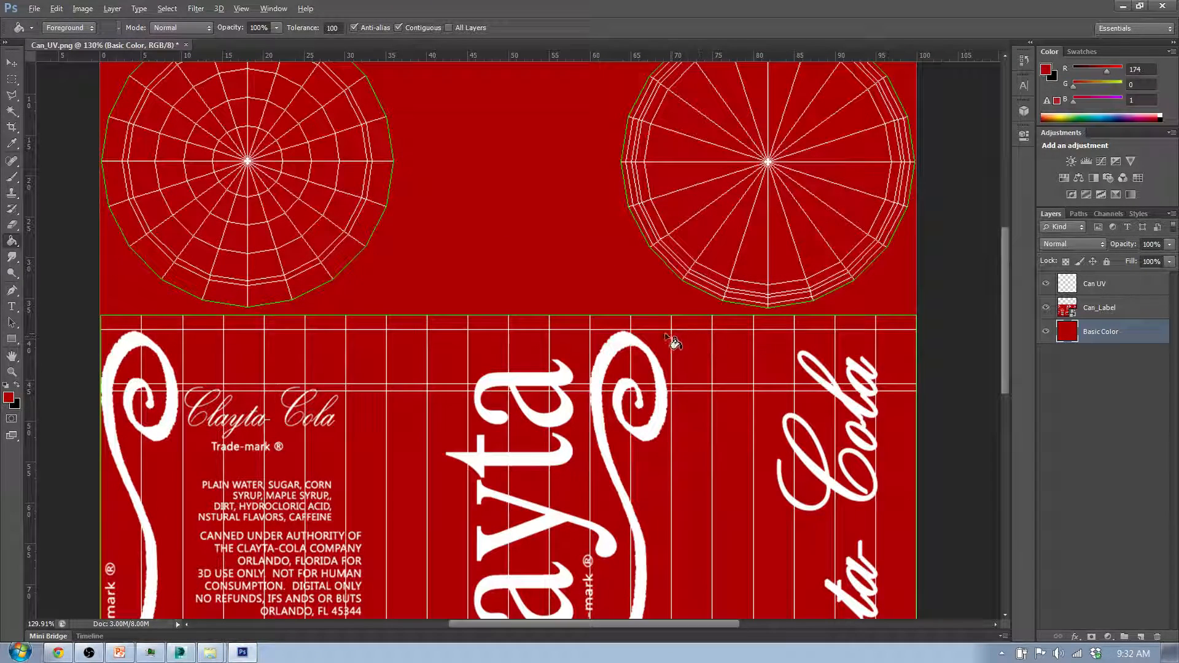
scroll(724, 413, down, 5)
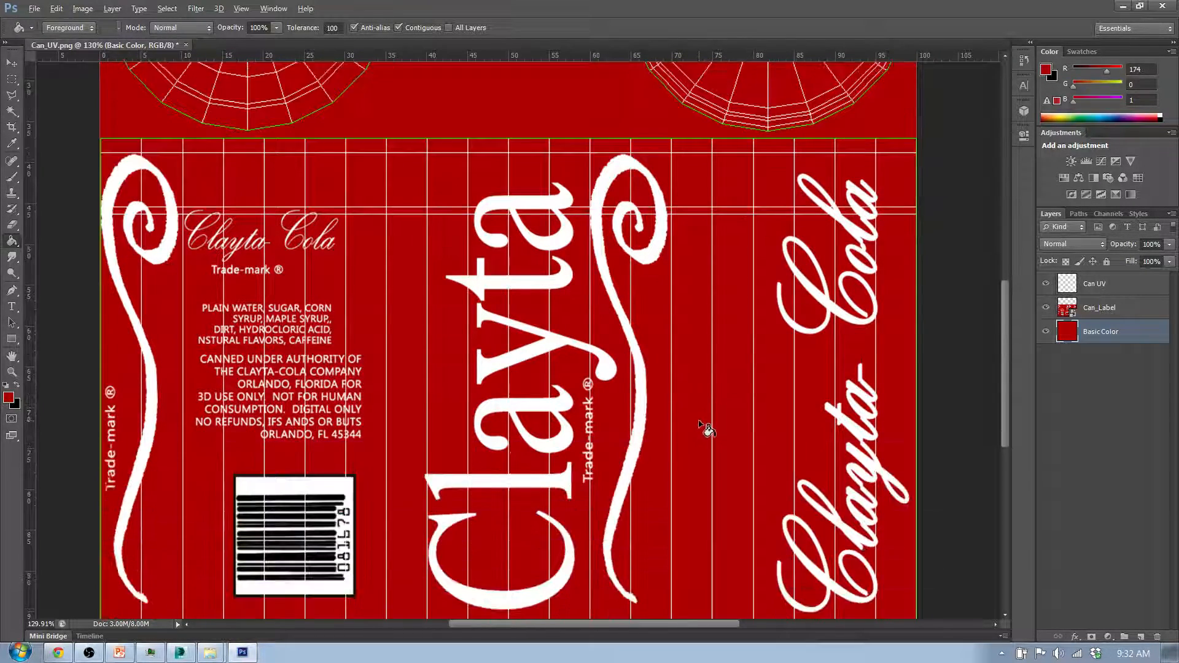
scroll(706, 428, down, 2)
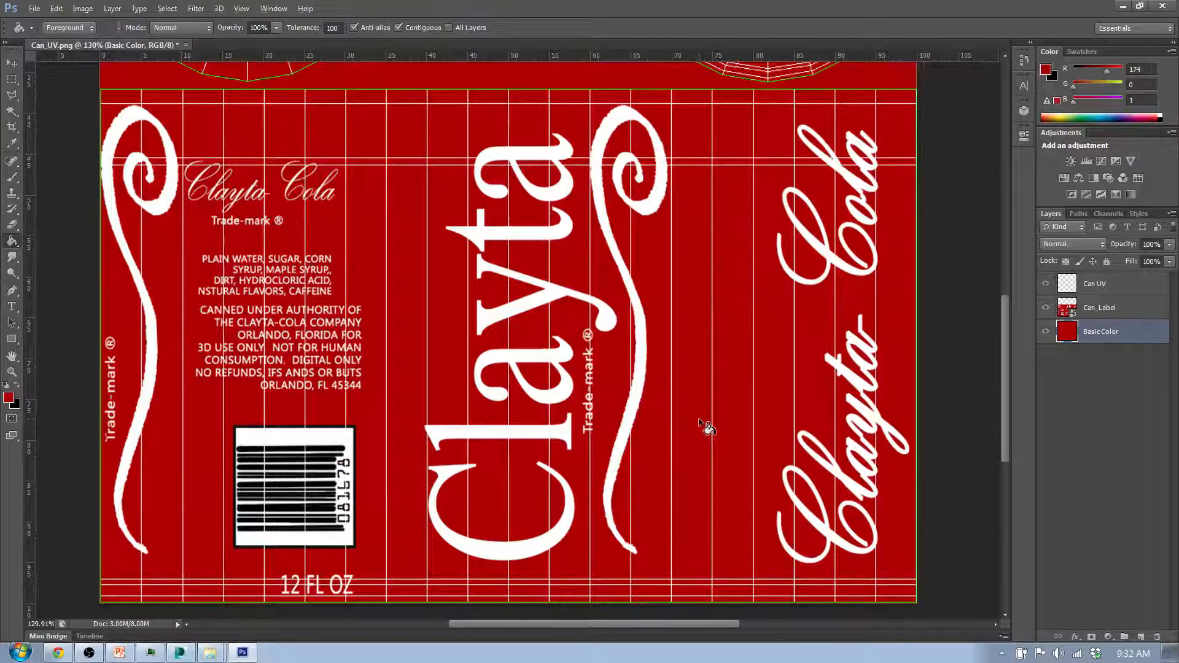
scroll(704, 427, up, 2)
scroll(705, 427, up, 1)
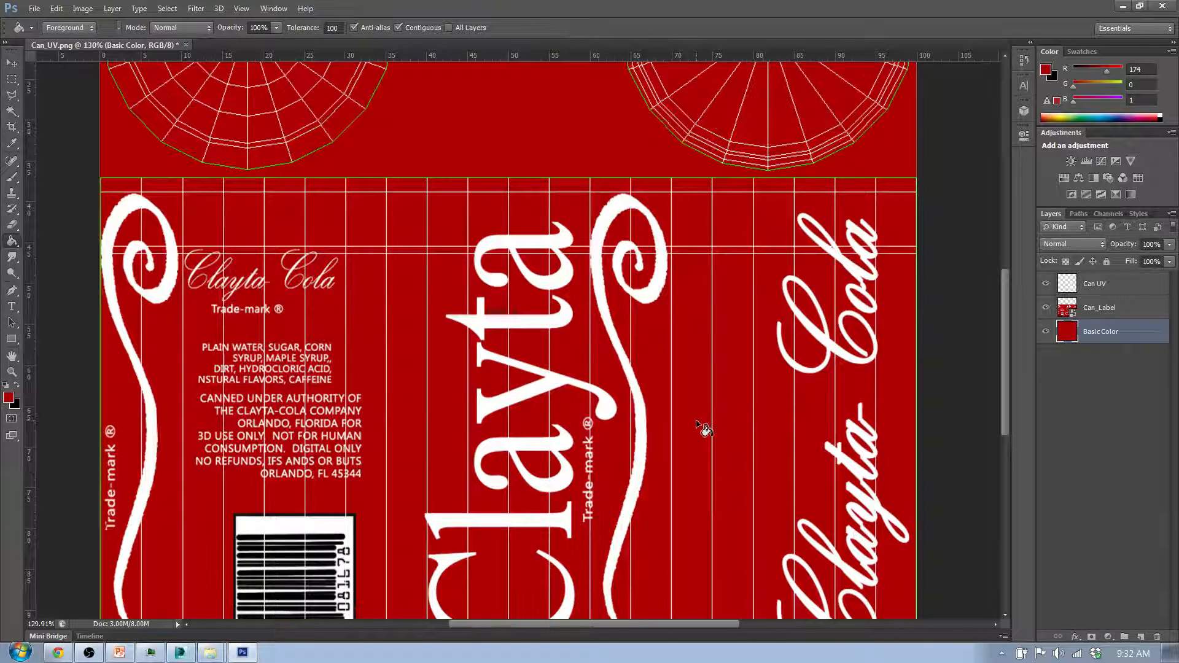
scroll(703, 426, down, 3)
scroll(701, 427, up, 4)
scroll(700, 427, up, 4)
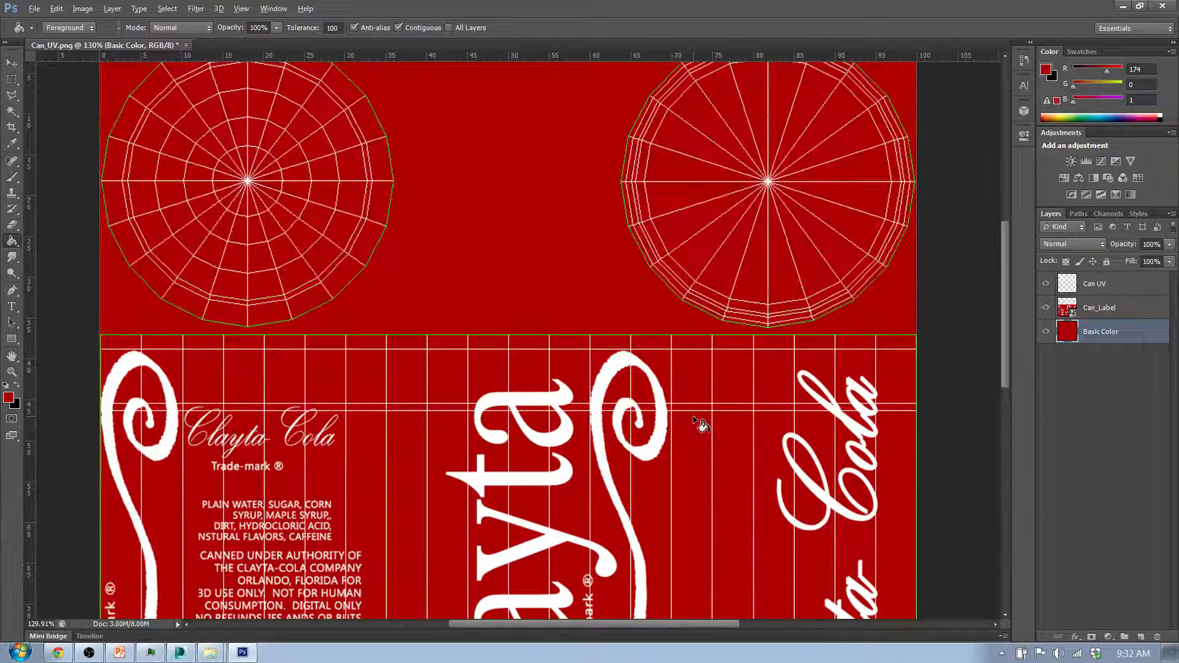
scroll(700, 423, down, 2)
scroll(702, 423, down, 6)
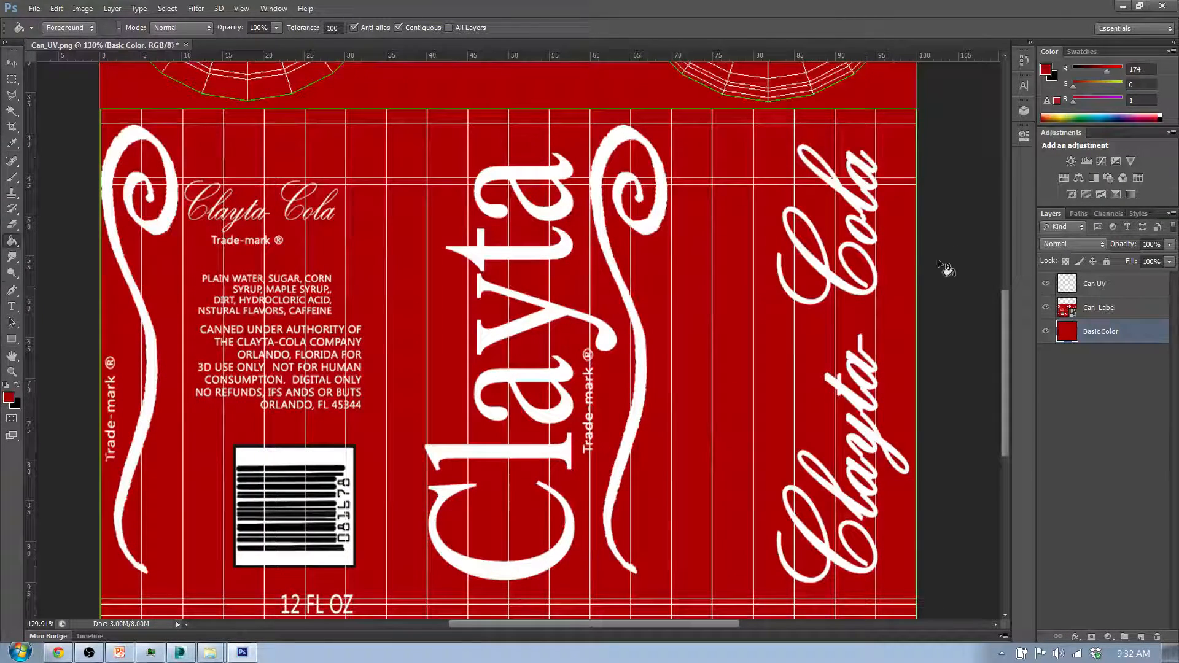
mouse_move(1008, 398)
mouse_down()
mouse_move(1006, 230)
mouse_move(1007, 402)
mouse_up()
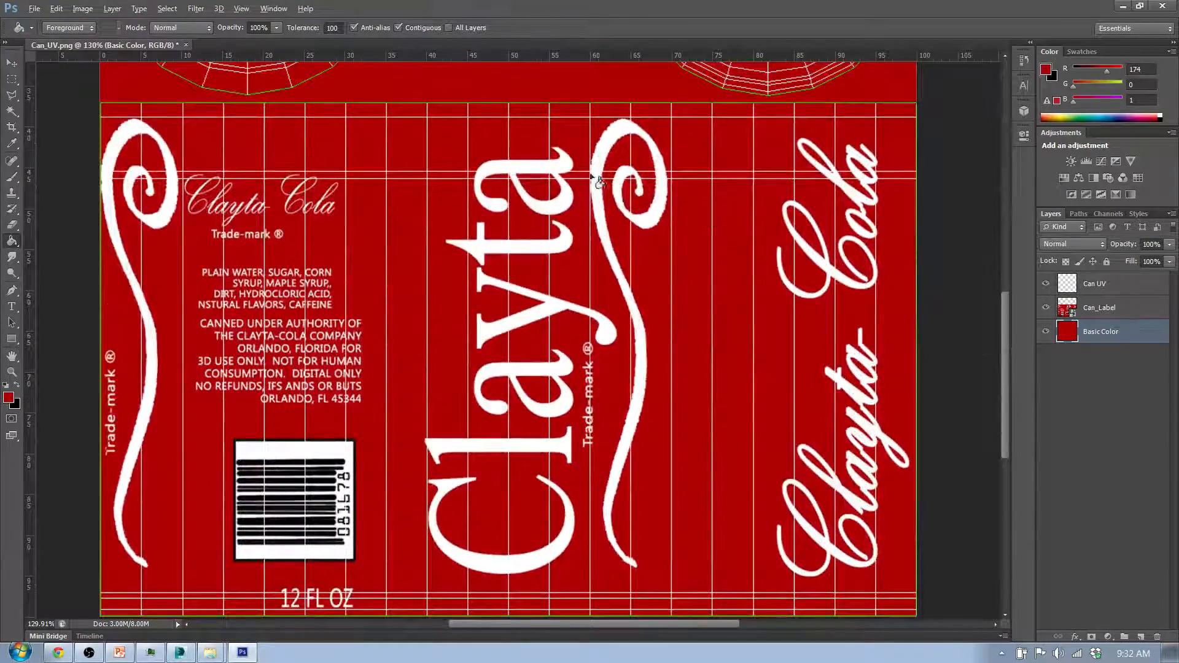
Step: Save the layered texture as Can_DM.psd in Photoshop format in the Assets folder, then minimize Photoshop
click(35, 8)
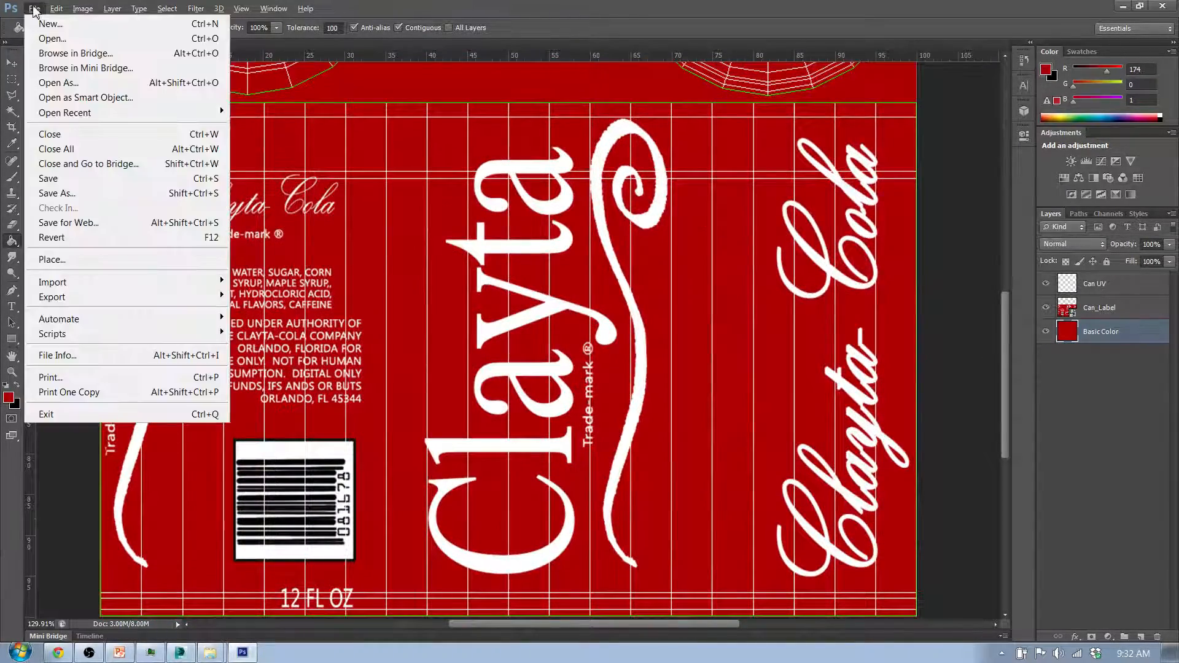
click(61, 192)
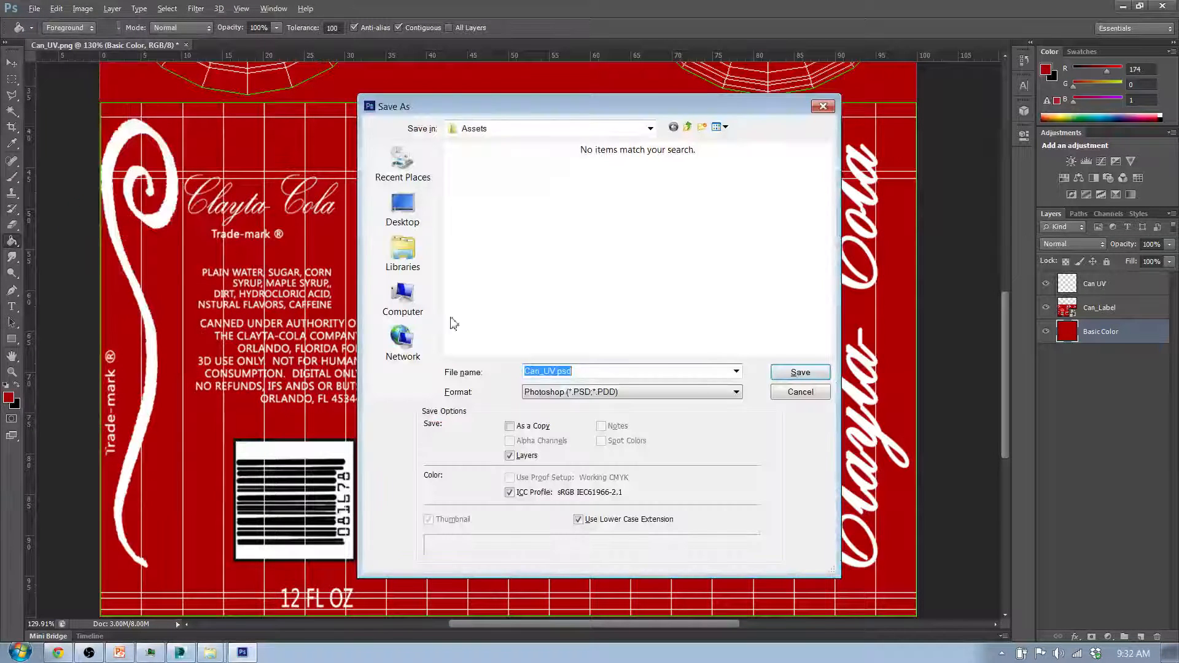
click(552, 371)
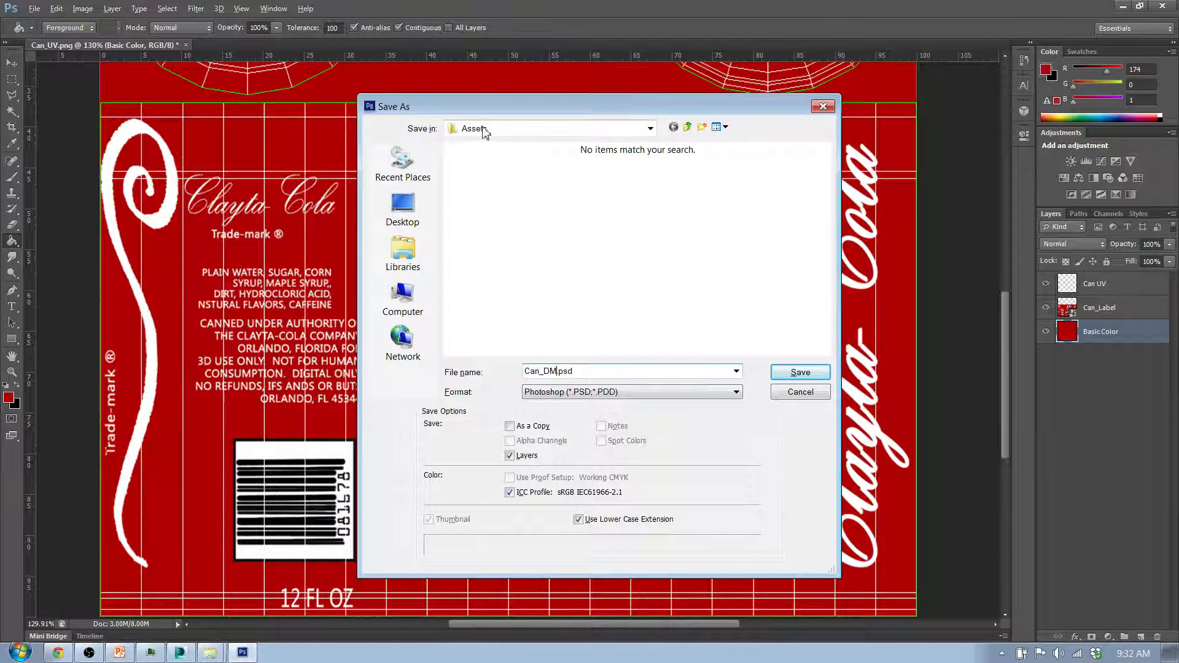
click(800, 373)
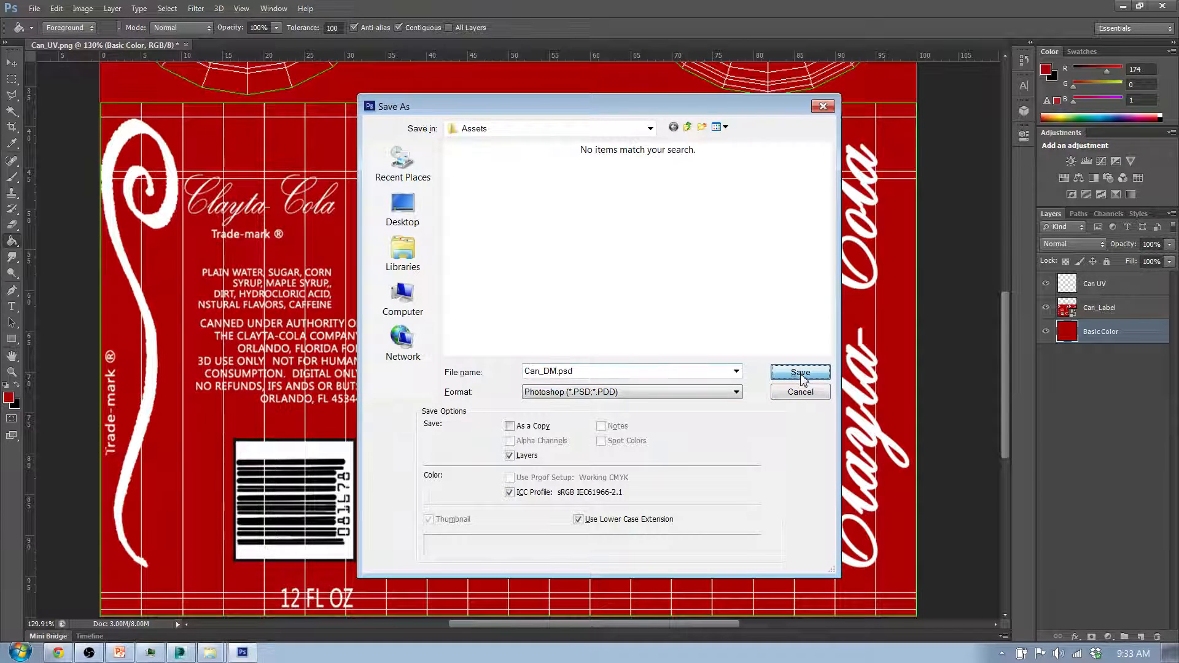
click(1124, 9)
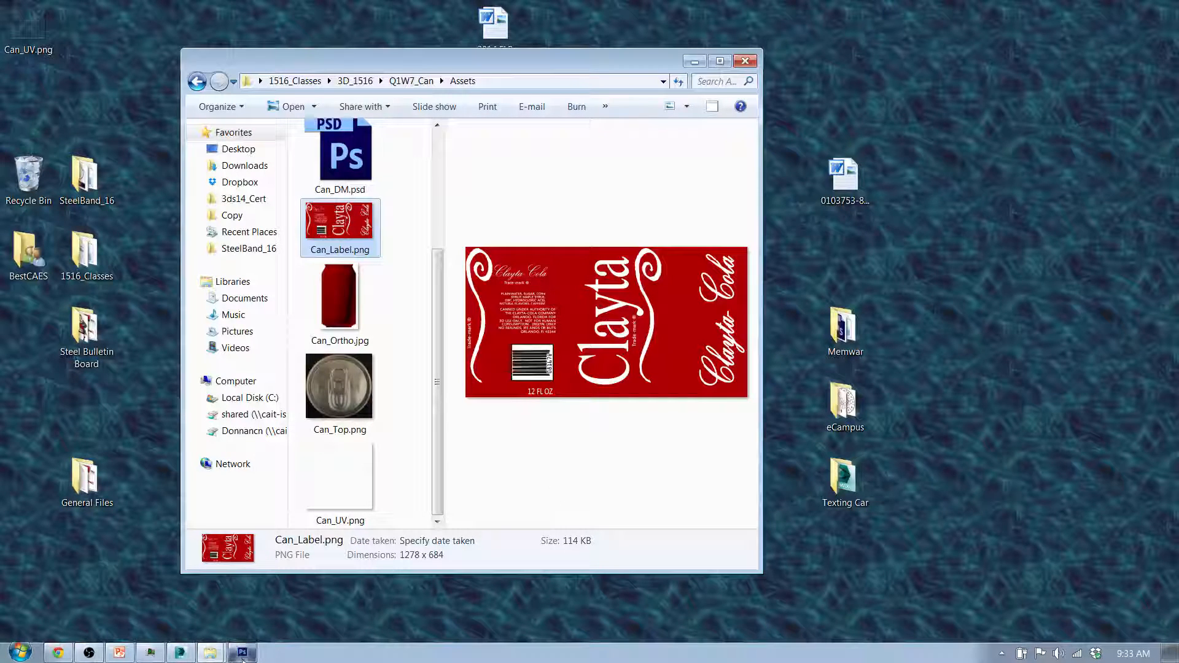
Step: Switch to 3ds Max and name an unused sample slot in the Material Editor Can DM
click(187, 653)
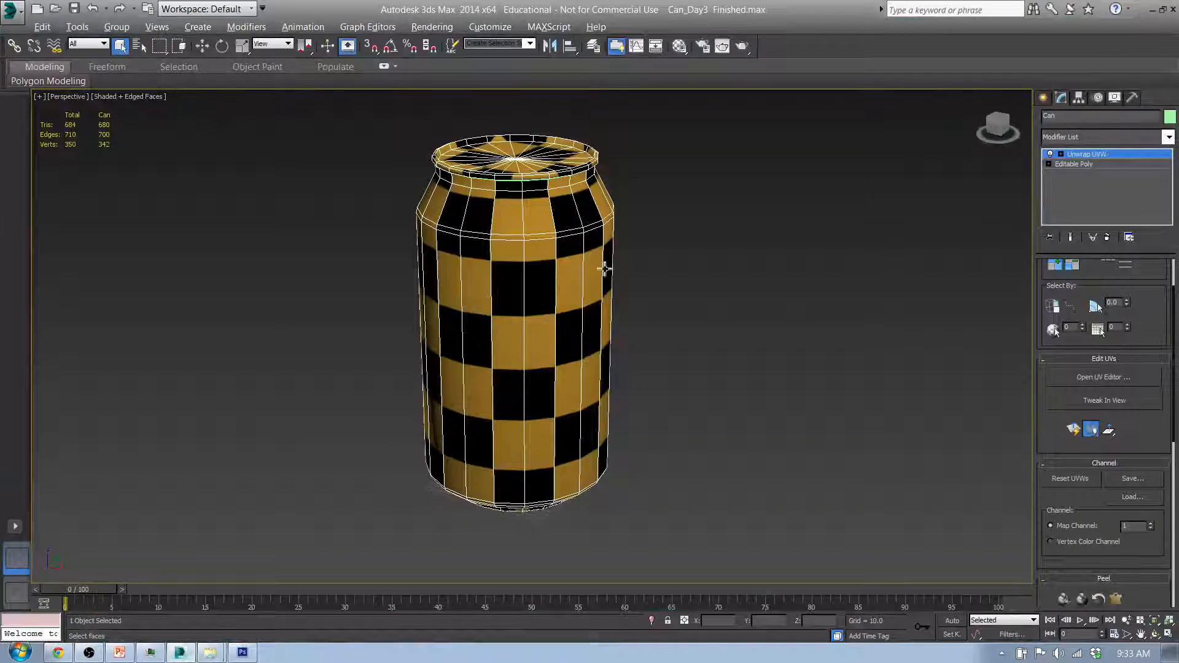
click(742, 47)
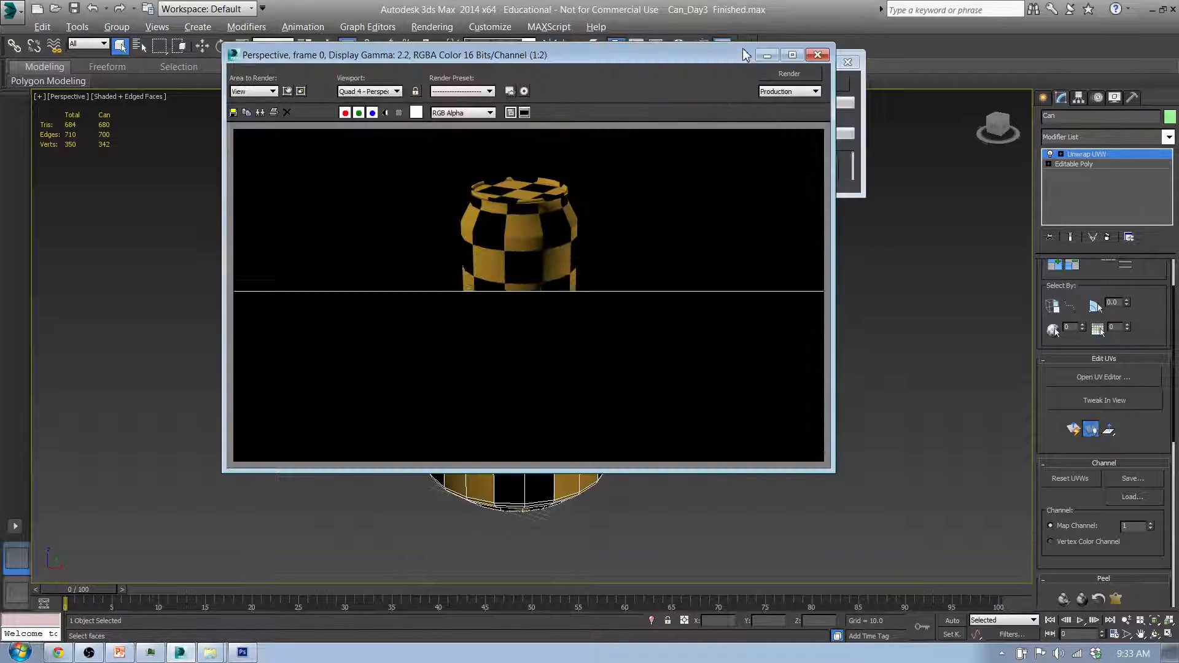
click(818, 56)
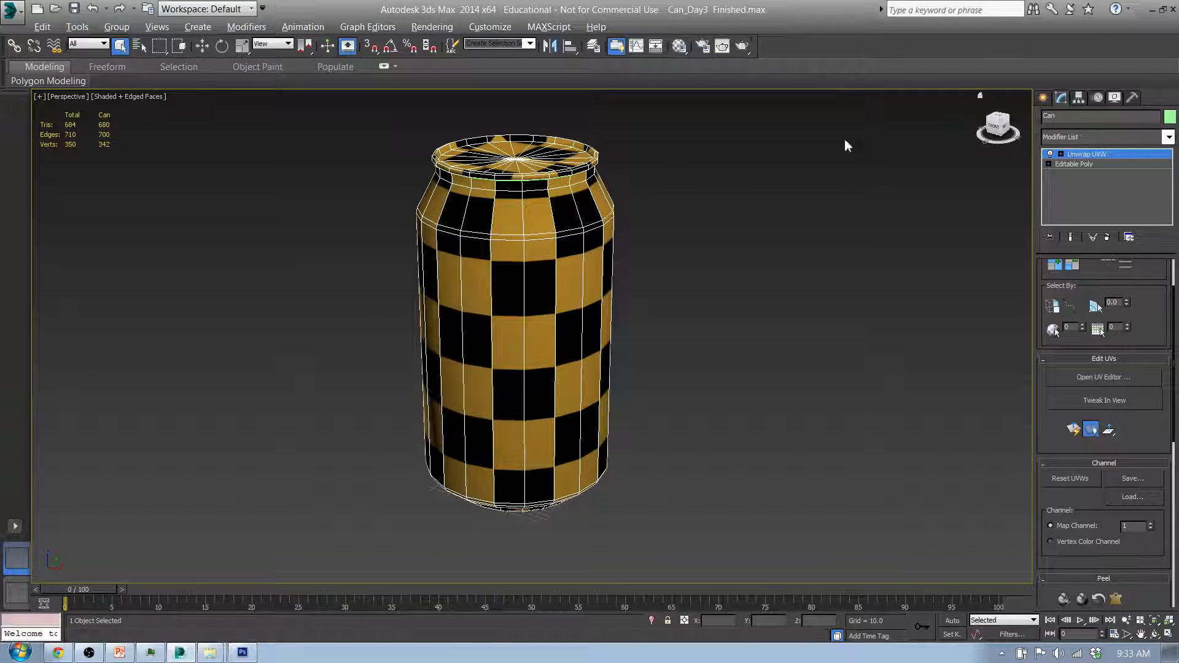
key(m)
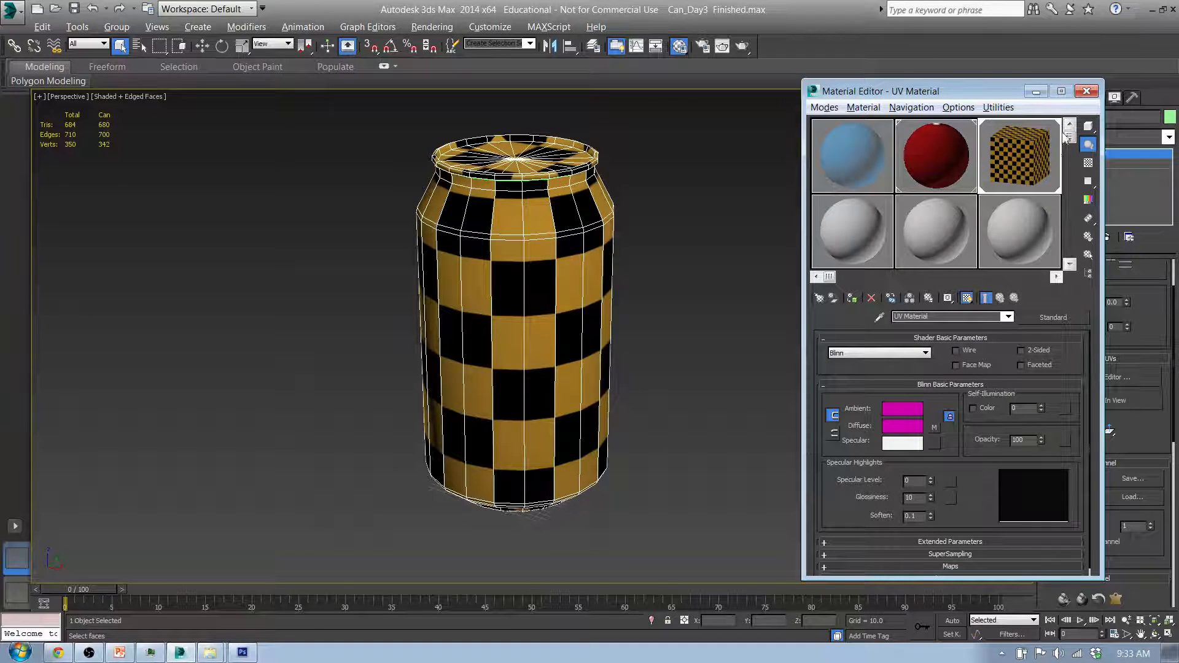
click(861, 216)
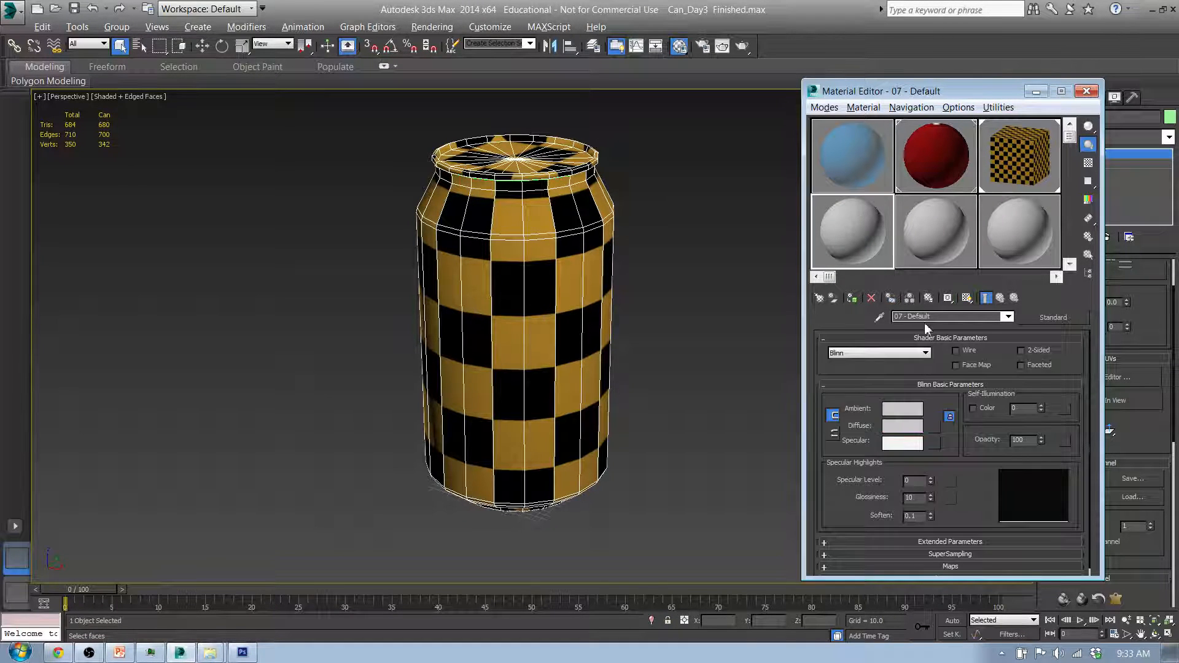
drag(949, 317, 818, 307)
text(Can)
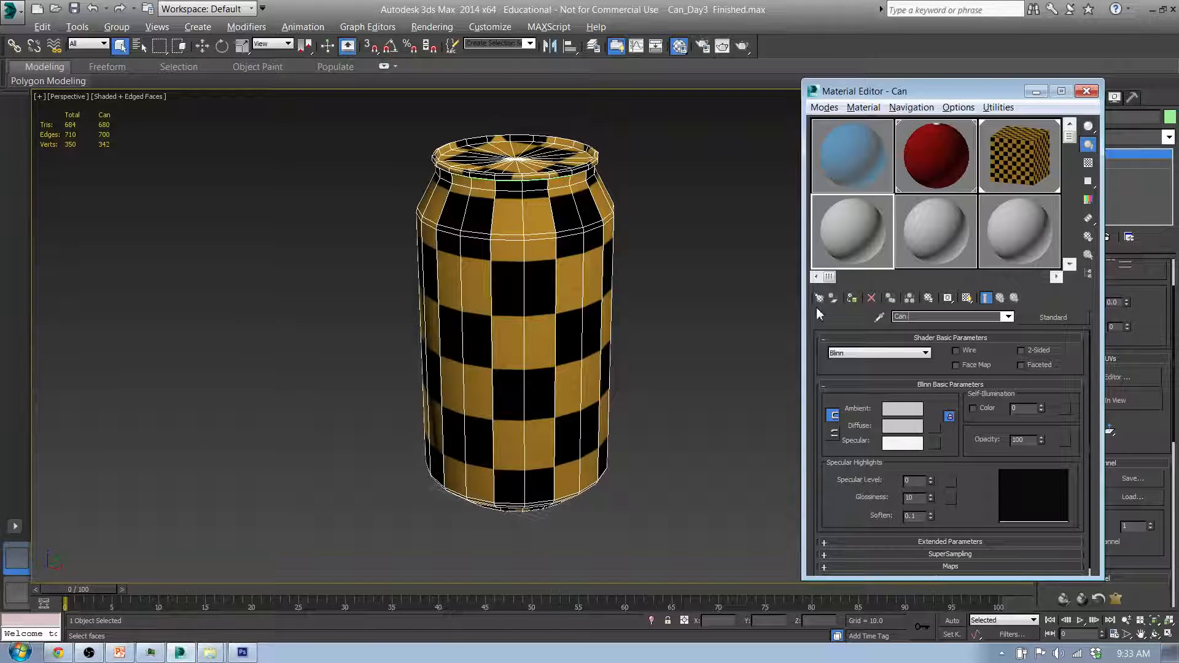
text( DM)
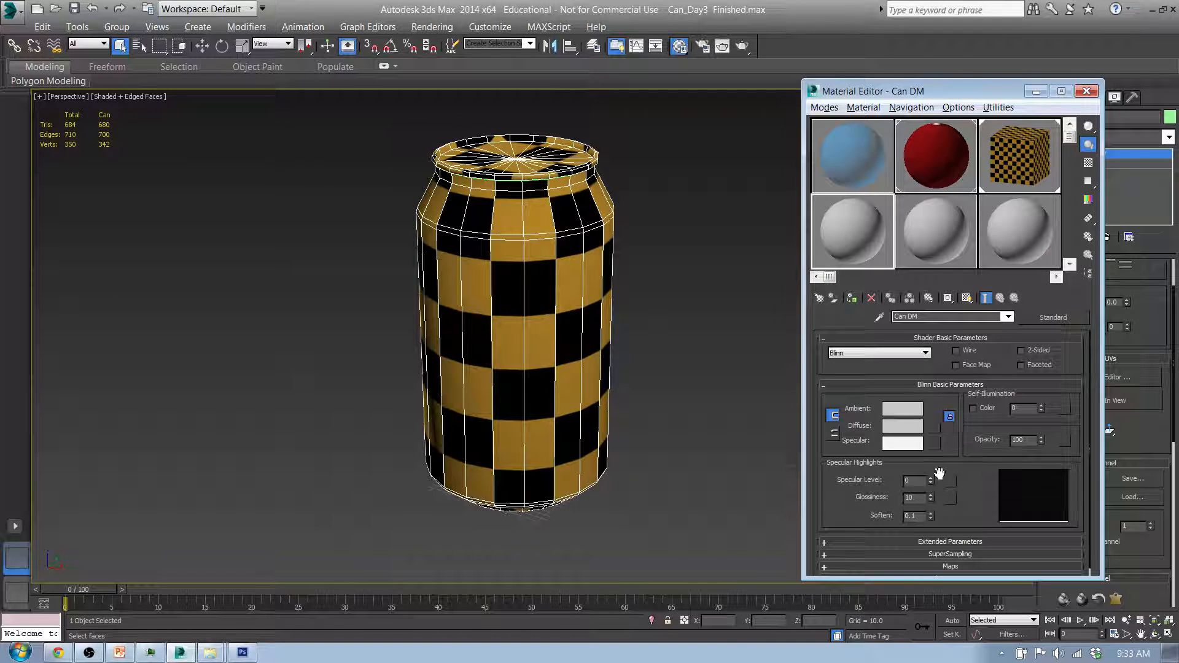
Step: Load Can_DM.psd from the Q1W7_Can Assets folder as the Can DM material's diffuse bitmap, using collapsed layers
click(936, 426)
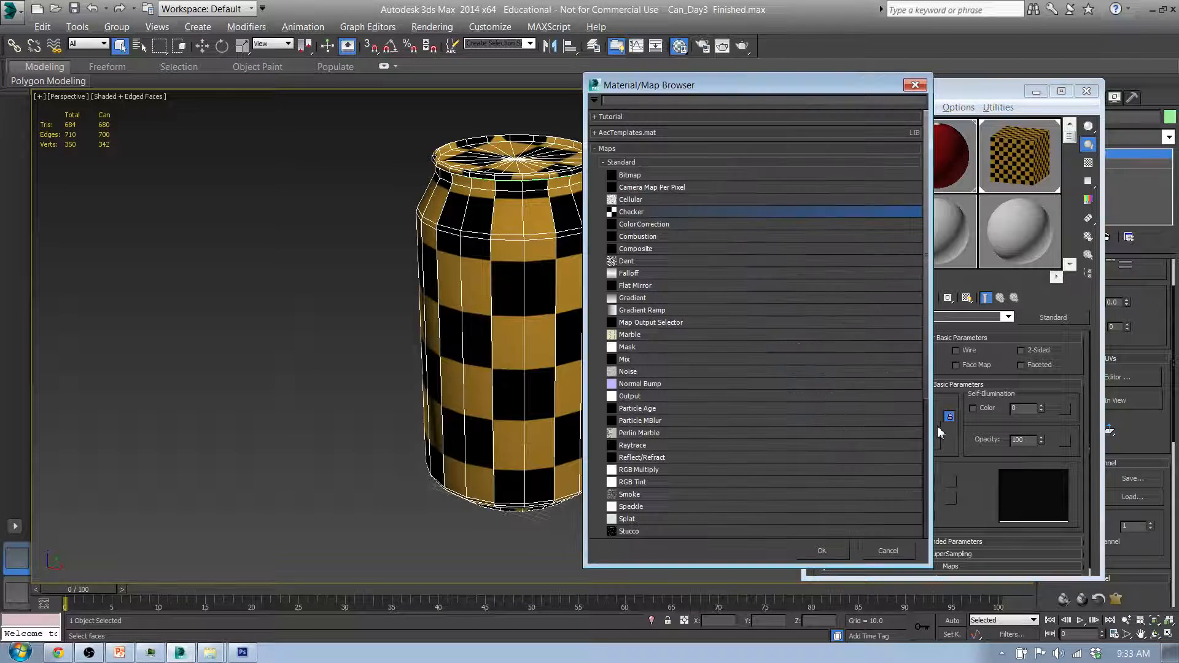
click(652, 177)
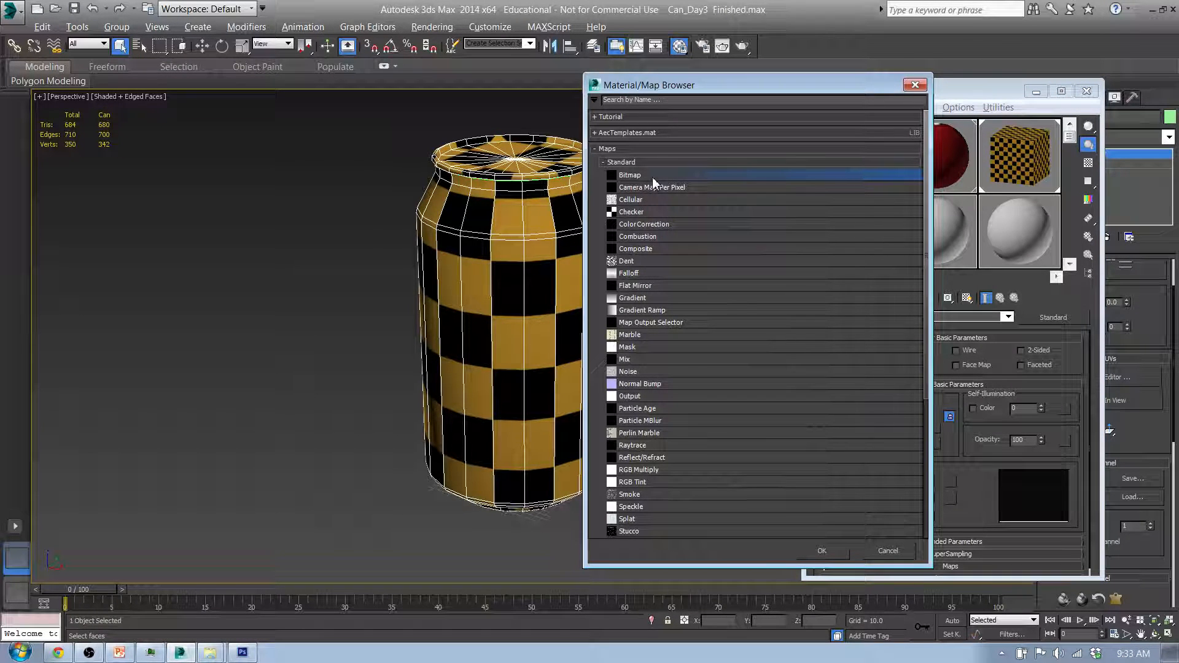
click(823, 551)
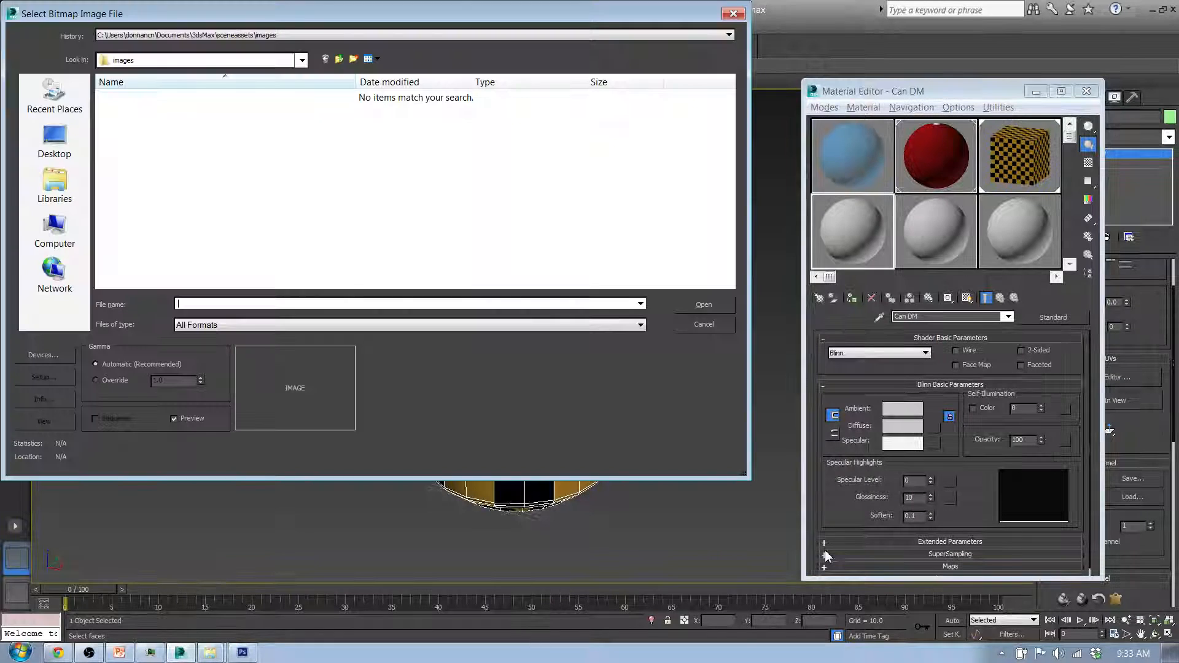
click(339, 60)
click(339, 60)
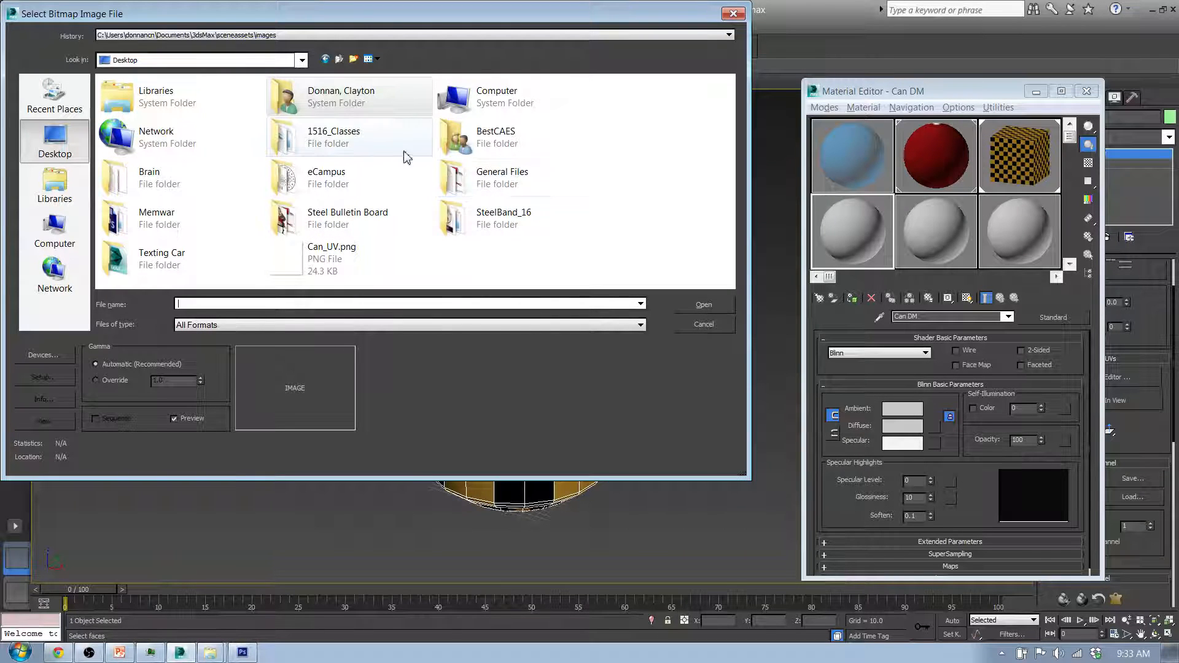
double_click(362, 150)
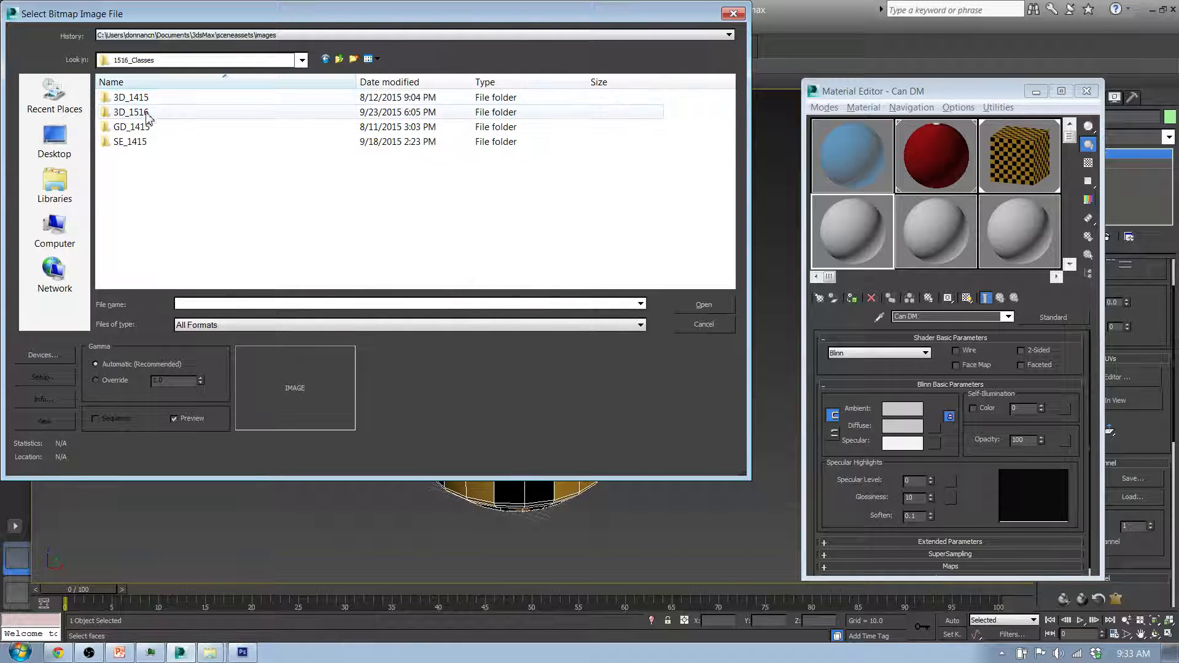
double_click(150, 114)
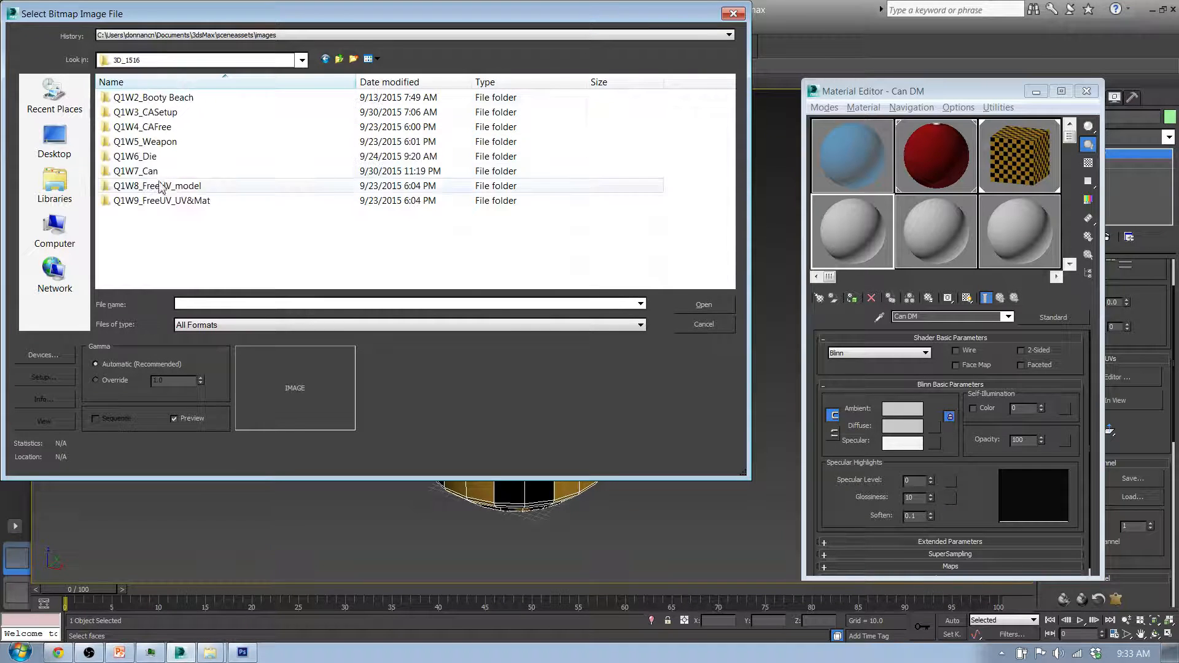
double_click(145, 169)
double_click(144, 167)
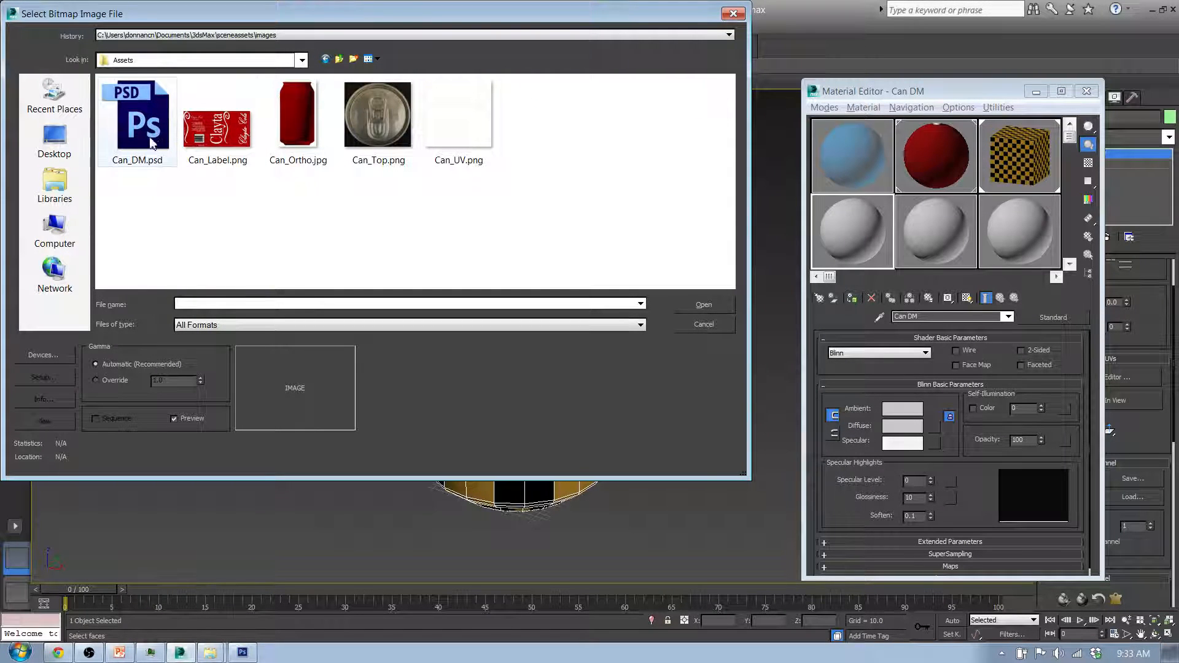
click(151, 143)
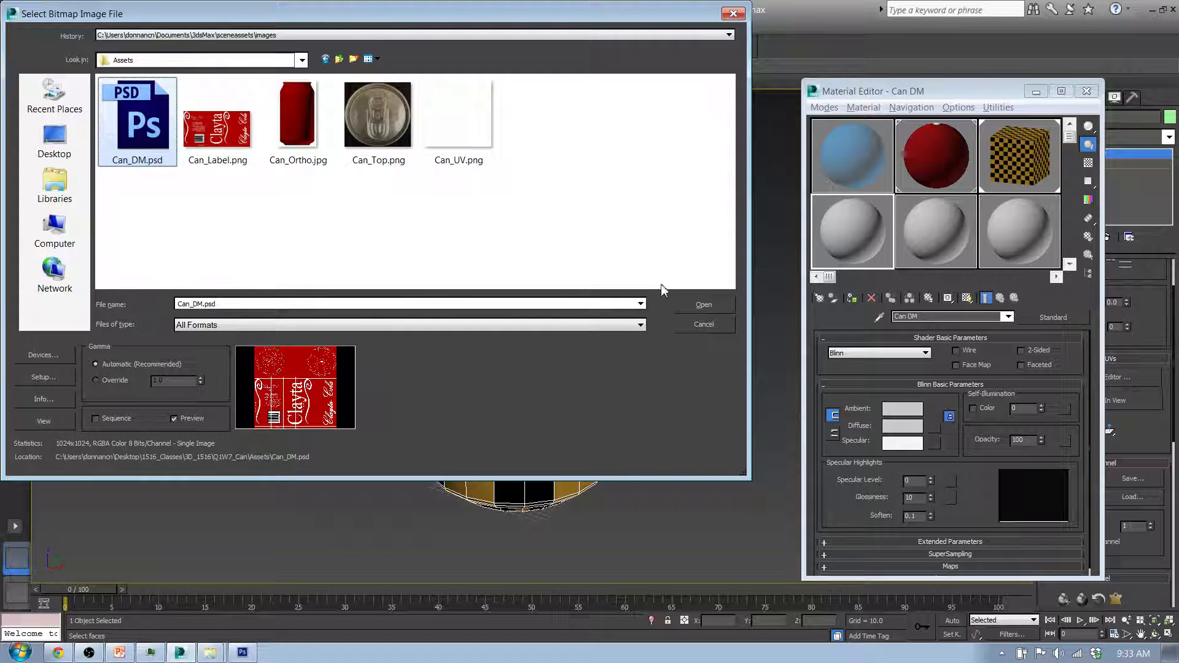
click(710, 304)
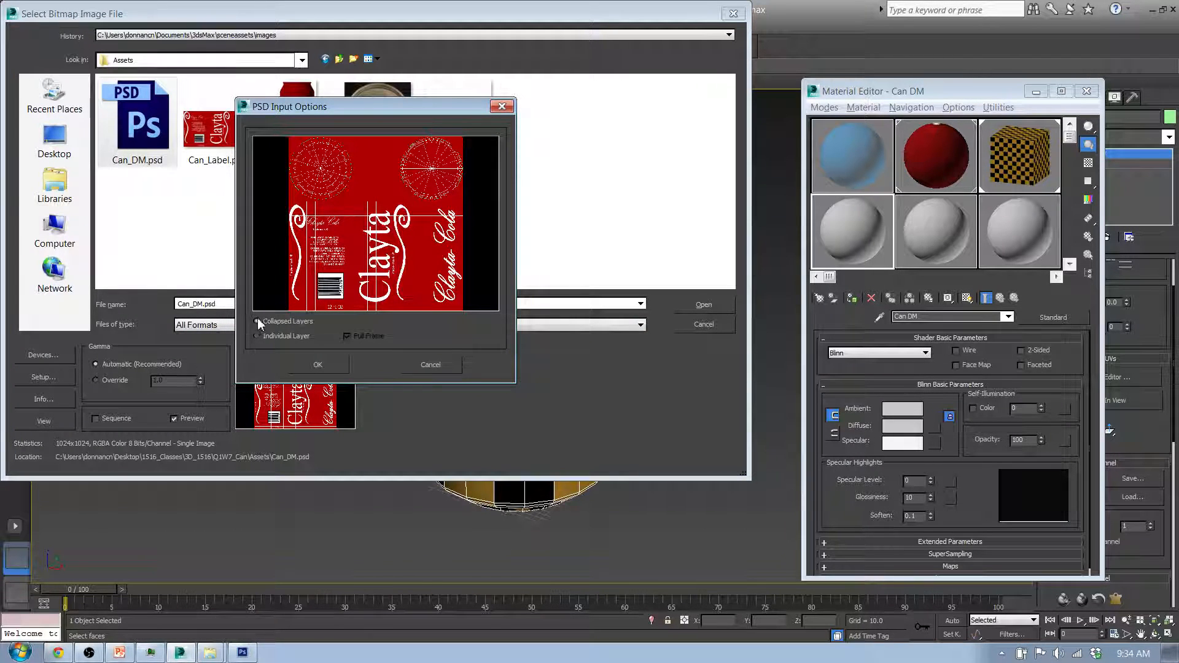
click(335, 367)
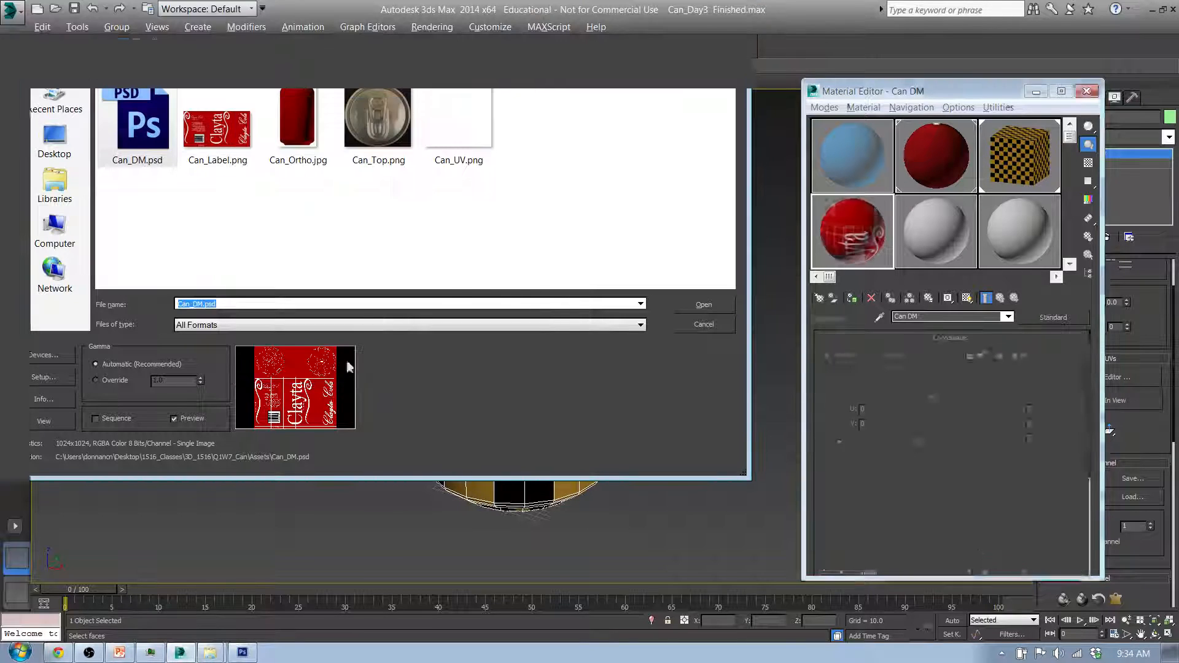
Step: Apply the Can DM material to the can and show its texture in the viewport
drag(864, 209, 589, 250)
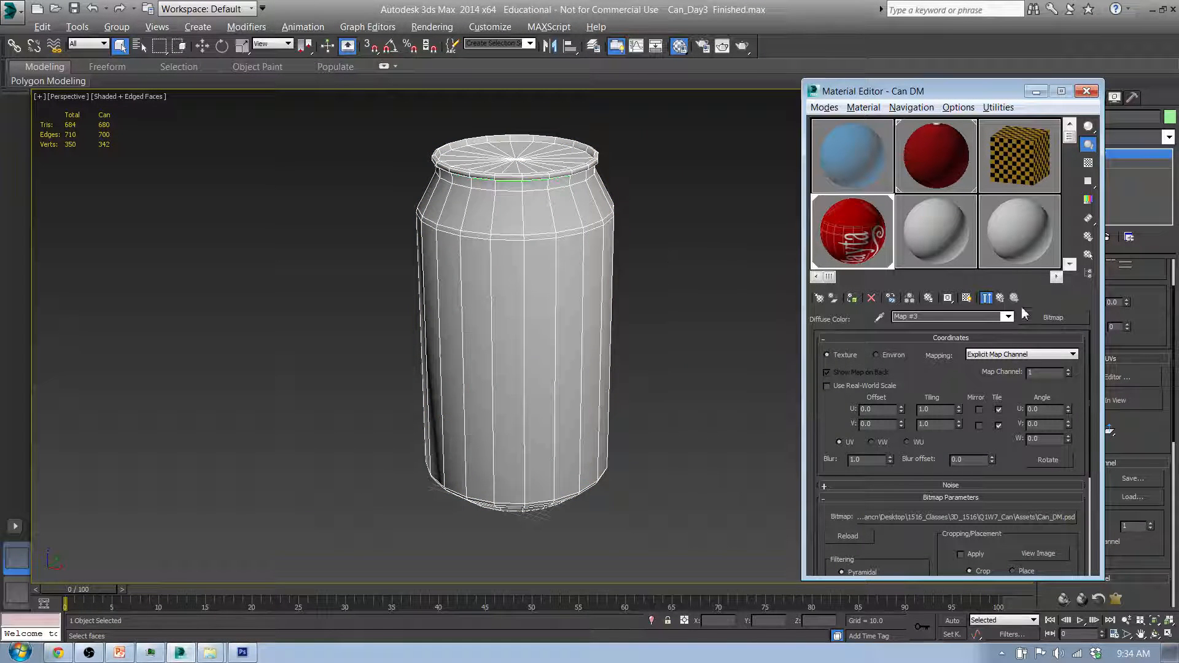
click(1000, 299)
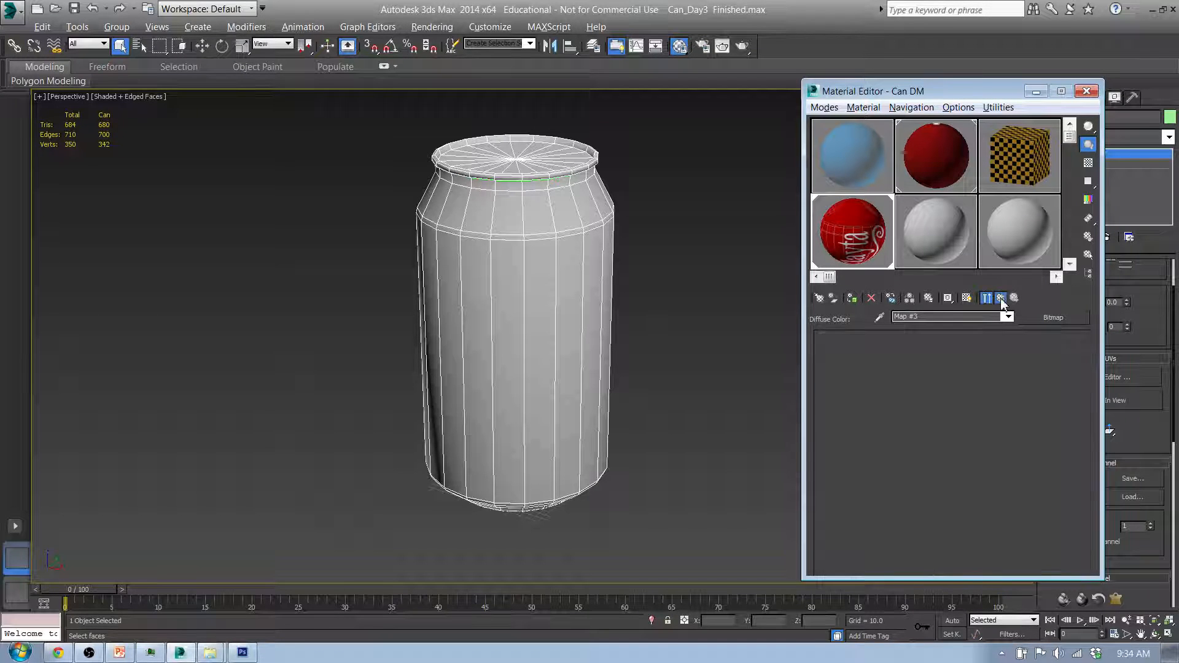
click(968, 299)
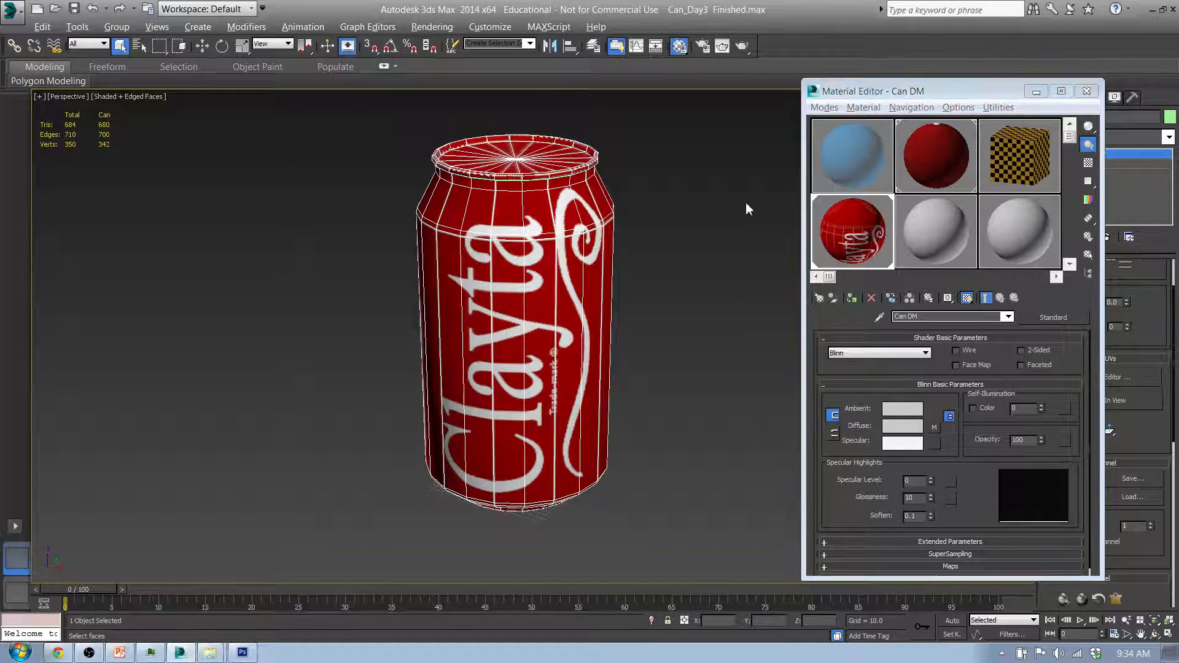
drag(746, 202, 610, 276)
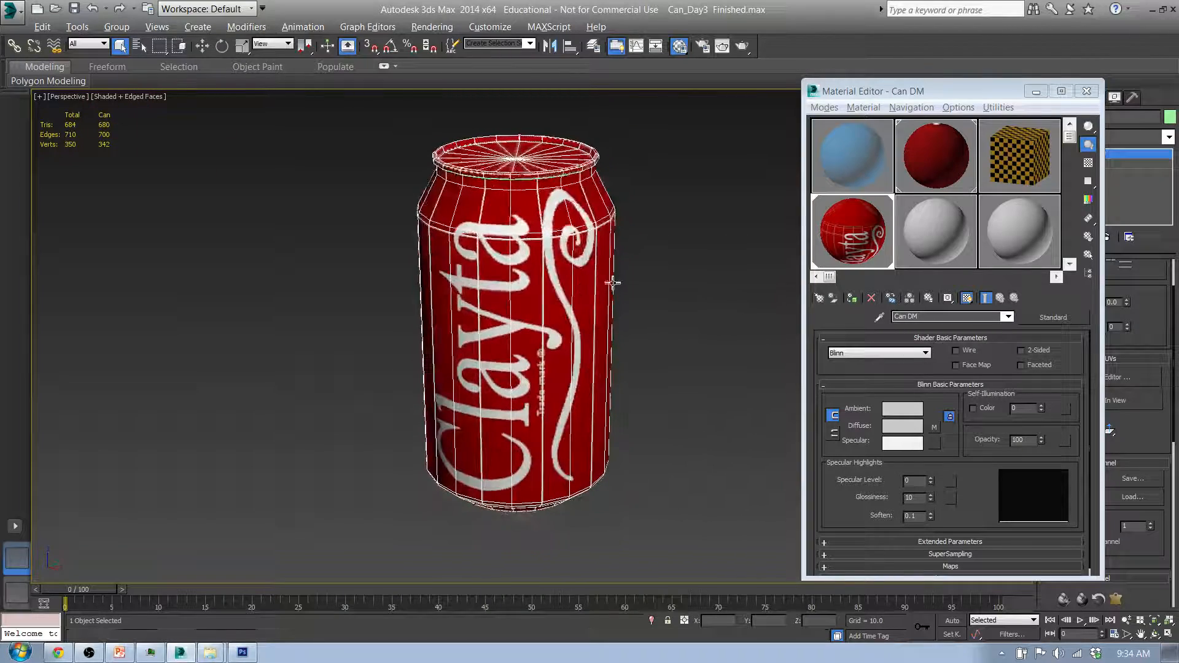
Step: Switch to Photoshop, hide the Can UV layer and save Can_DM.psd, then return to 3ds Max
click(243, 653)
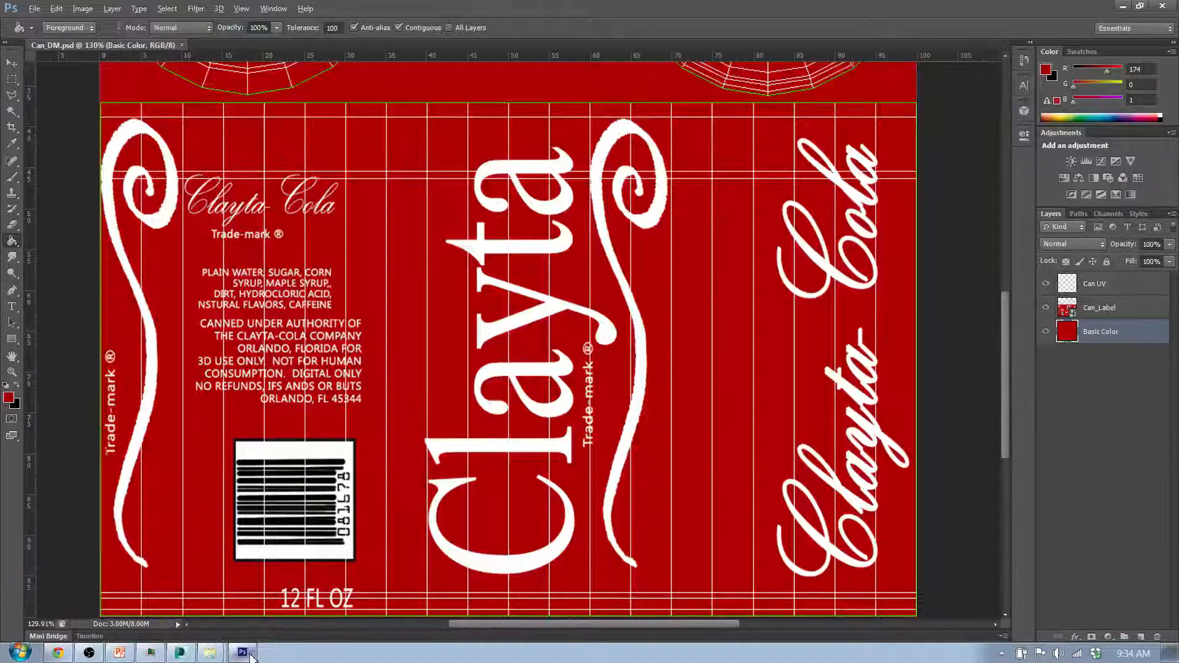
click(1045, 285)
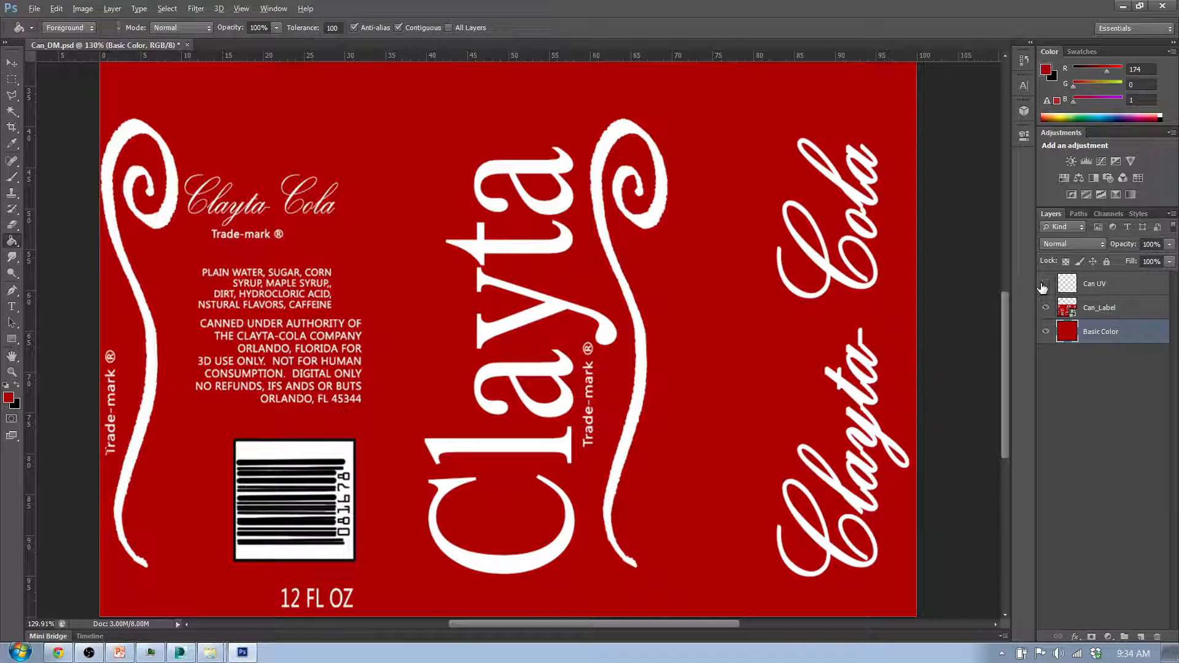
key(ctrl+s)
click(1123, 6)
drag(710, 292, 707, 317)
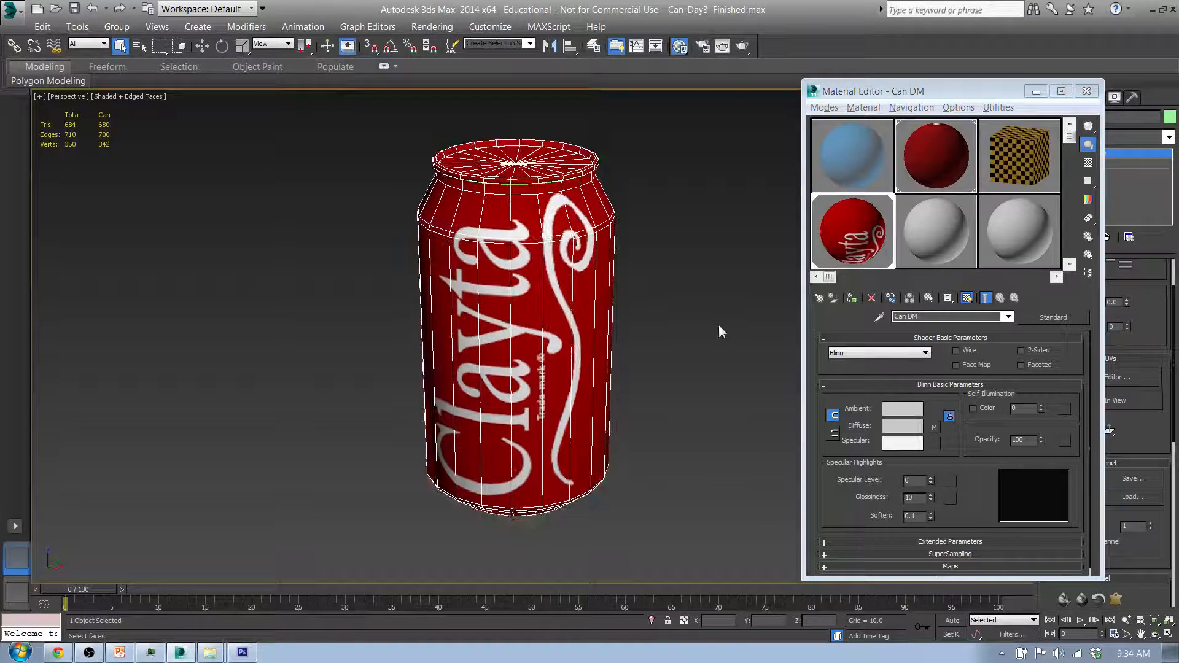
Step: Deselect the can and turn off edged faces in the perspective view to inspect the label all around
drag(1010, 101, 946, 180)
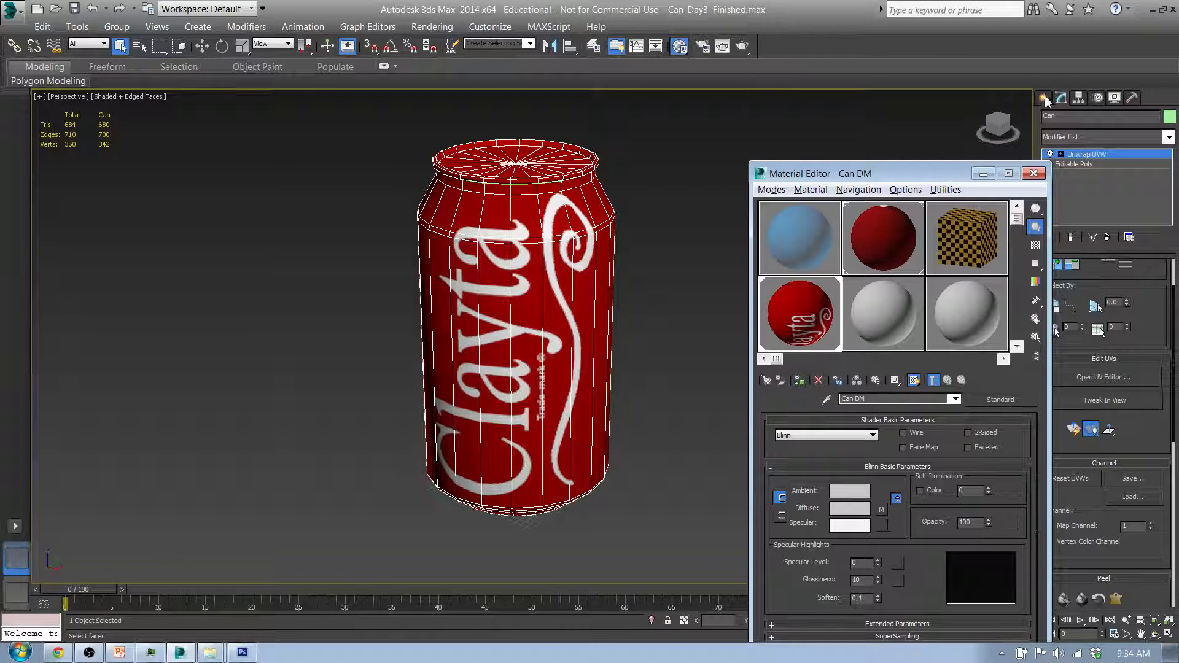
click(1042, 97)
click(689, 194)
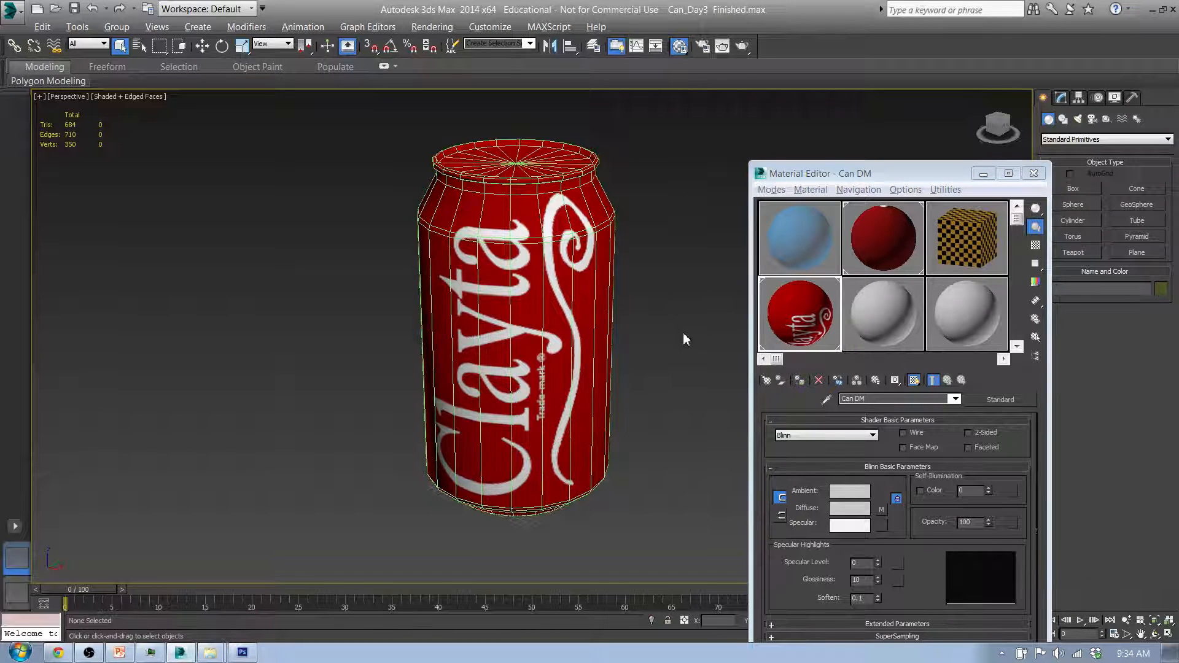
click(148, 97)
click(183, 157)
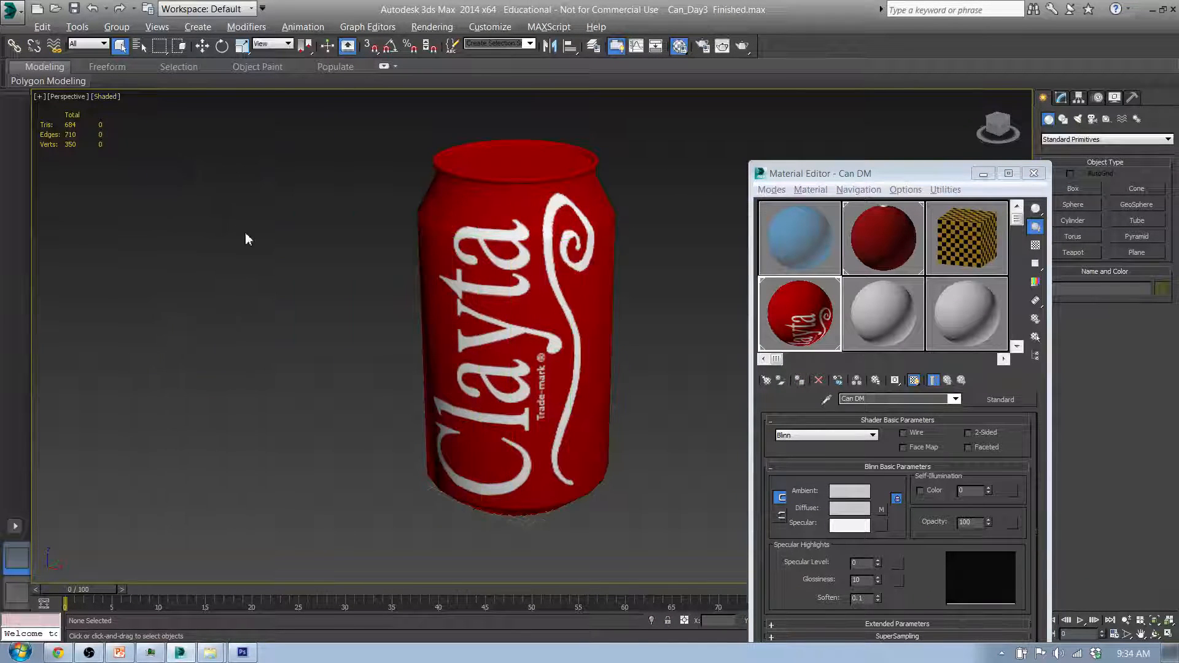
drag(356, 266, 731, 275)
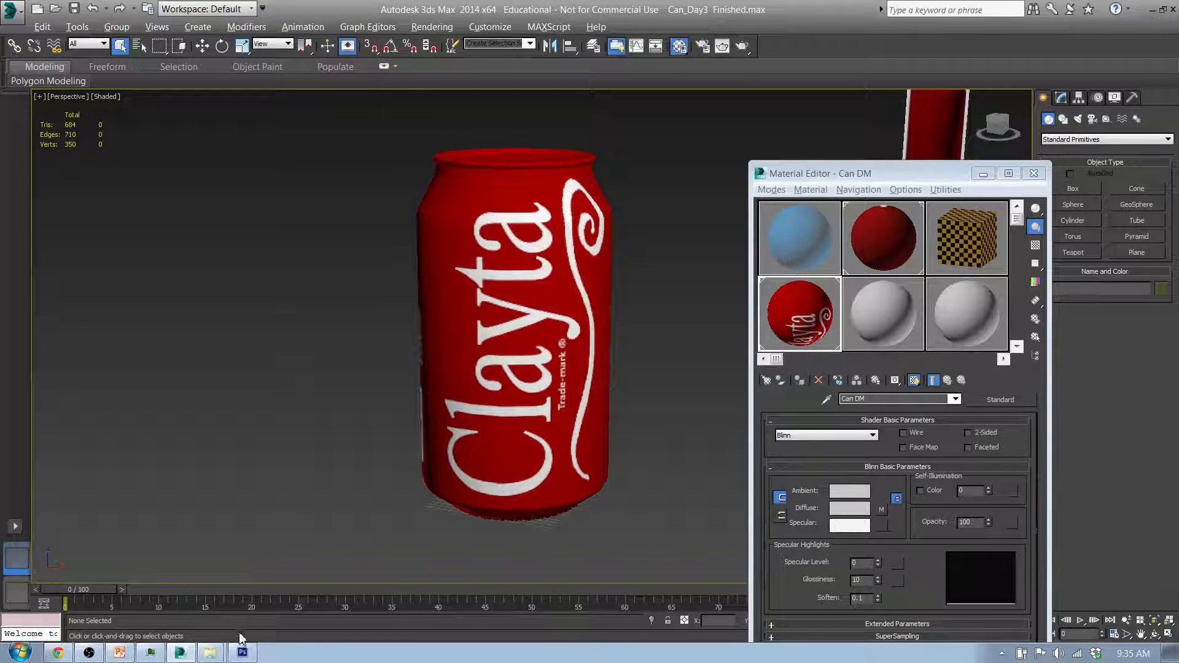
Step: Switch to Photoshop and make the Can UV layer visible again to work on the lid circles
click(244, 653)
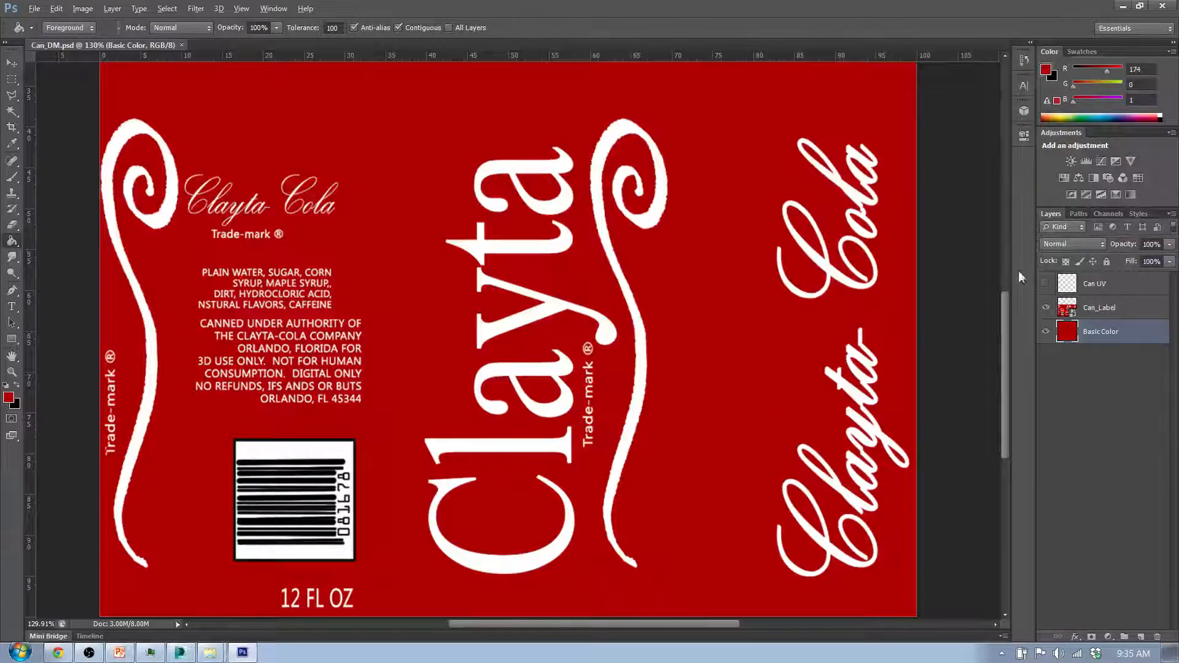
click(1045, 284)
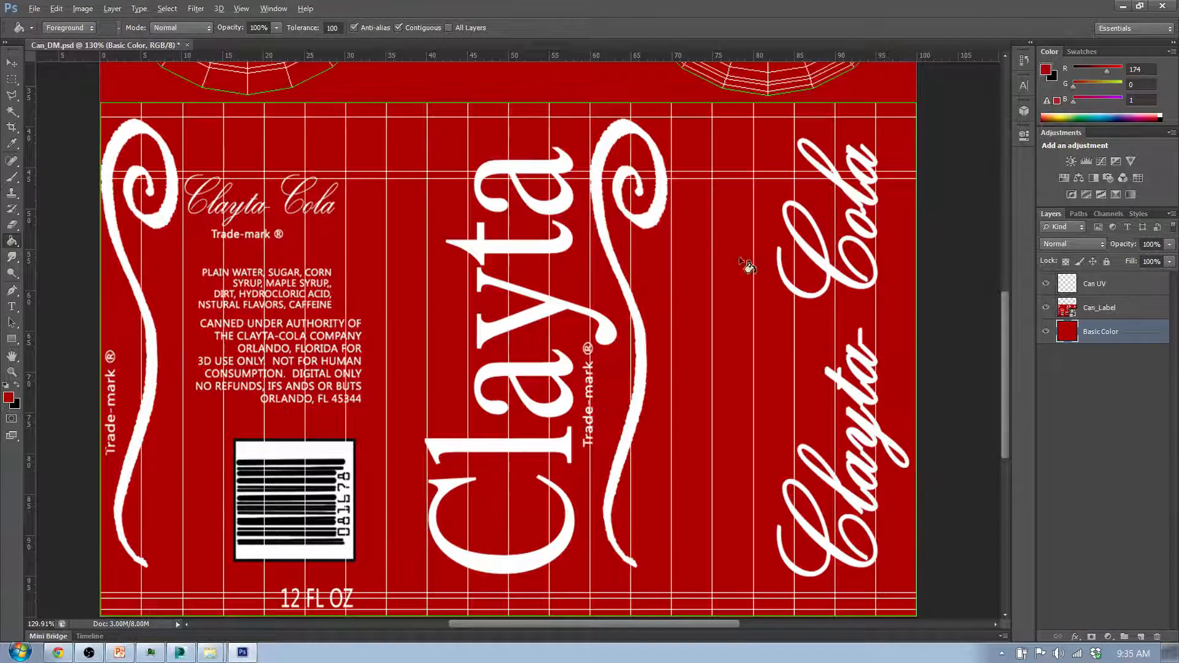
drag(1001, 360, 1004, 267)
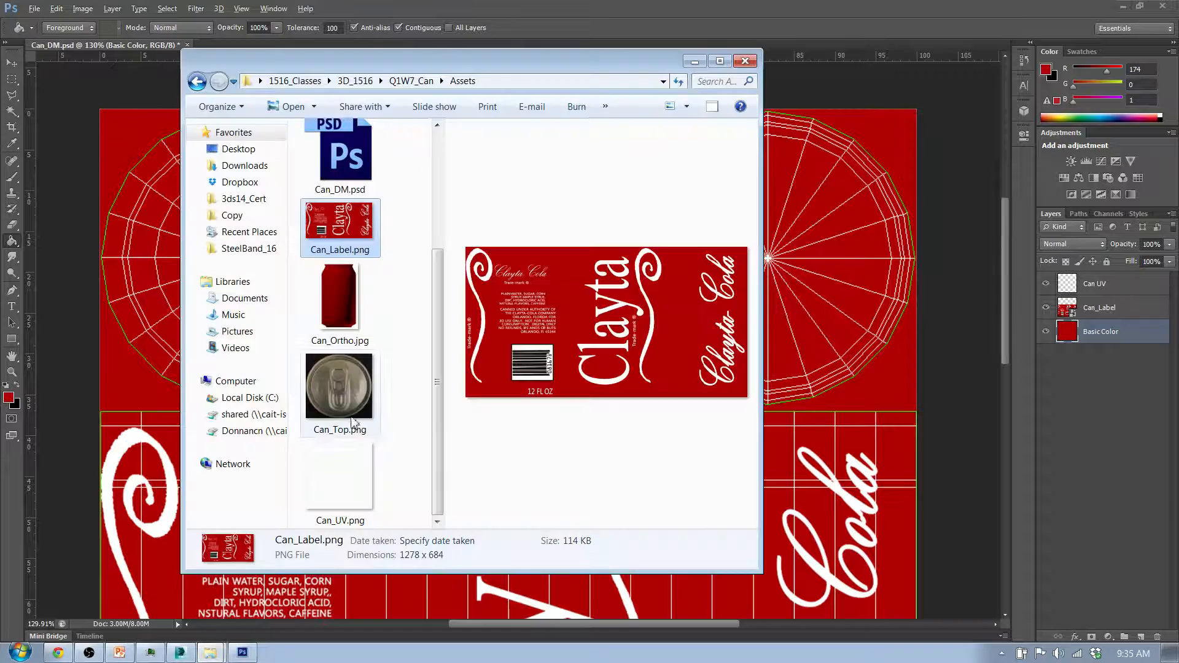
Step: Place Can_Top.png from the Assets folder into the texture as a layer above Basic Color
click(348, 396)
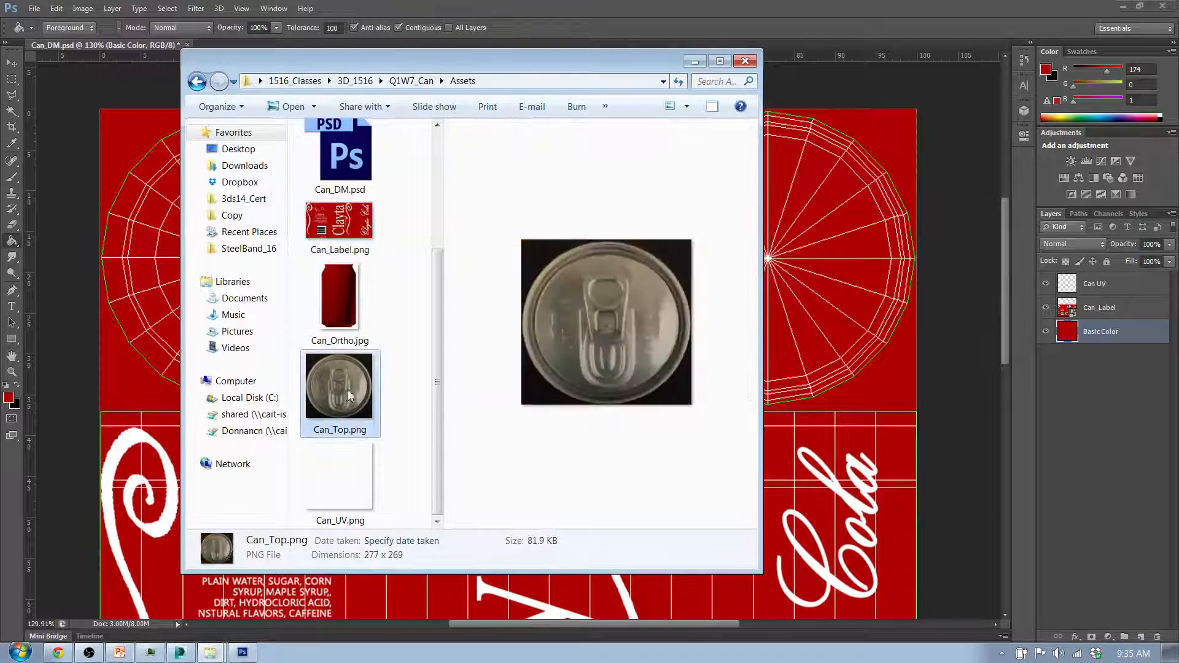
drag(348, 396, 857, 314)
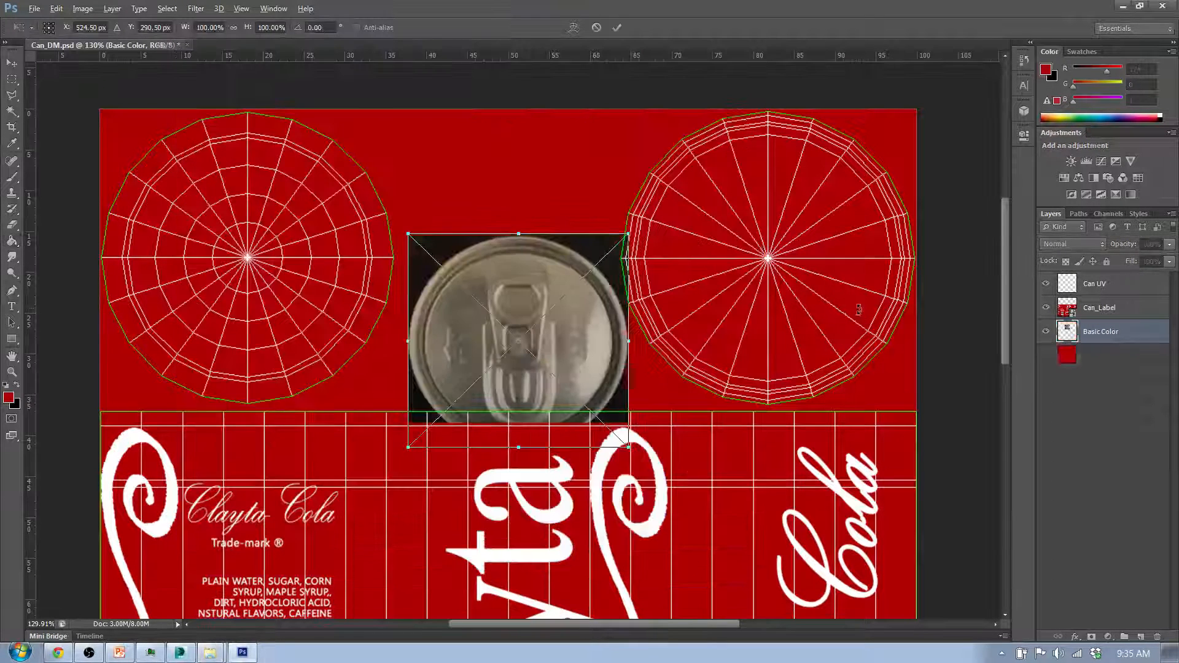
click(12, 63)
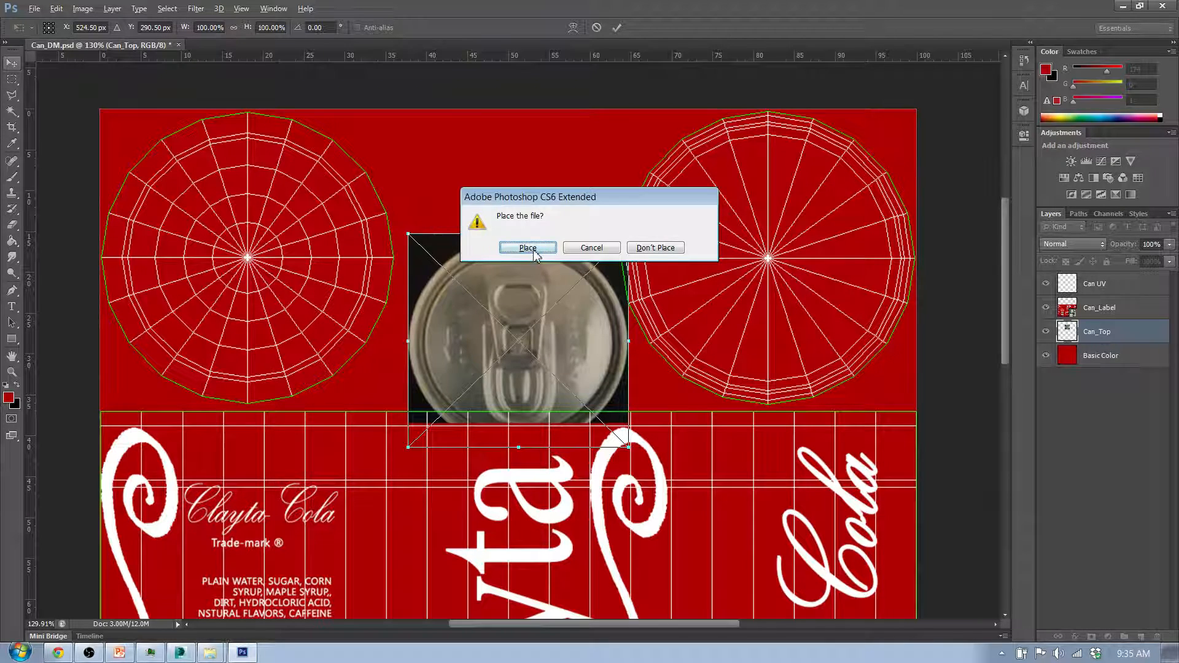
click(528, 249)
Step: Move the Can_Top image onto the right-hand lid circle, centering it on the UV spokes
drag(544, 308, 774, 252)
scroll(787, 291, up, 3)
scroll(789, 295, down, 3)
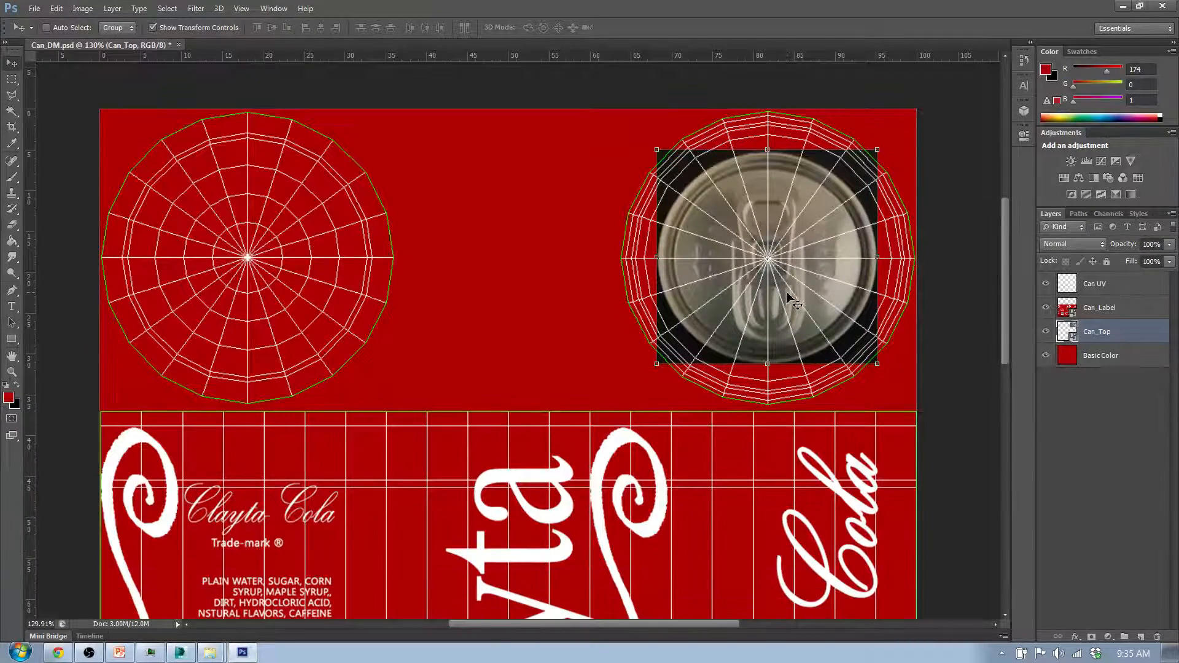
Step: Scale the Can_Top image up to about 126% and recenter it on the spokes of the right-hand UV circle
scroll(919, 275, up, 7)
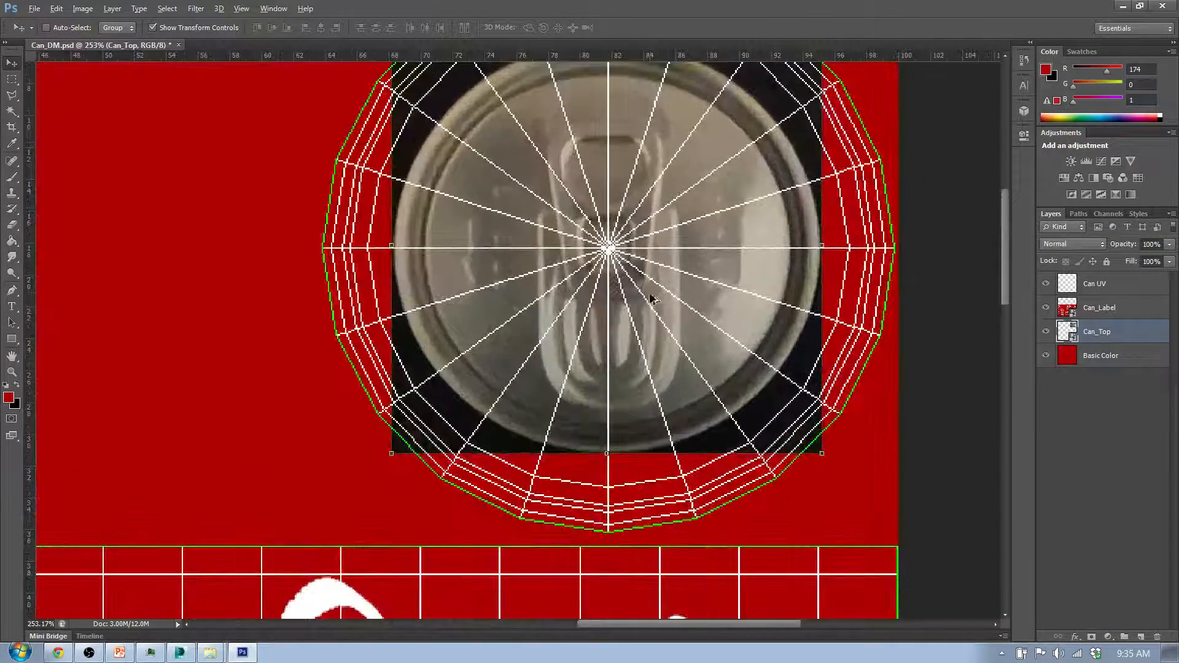
scroll(586, 299, up, 2)
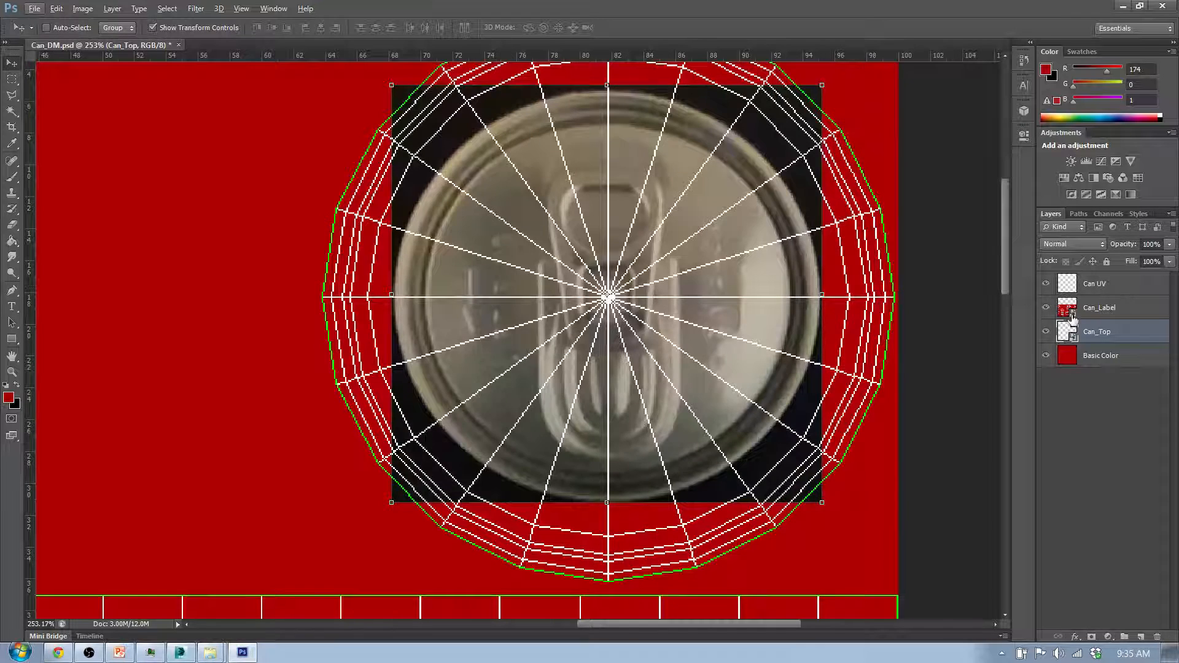
scroll(737, 216, up, 1)
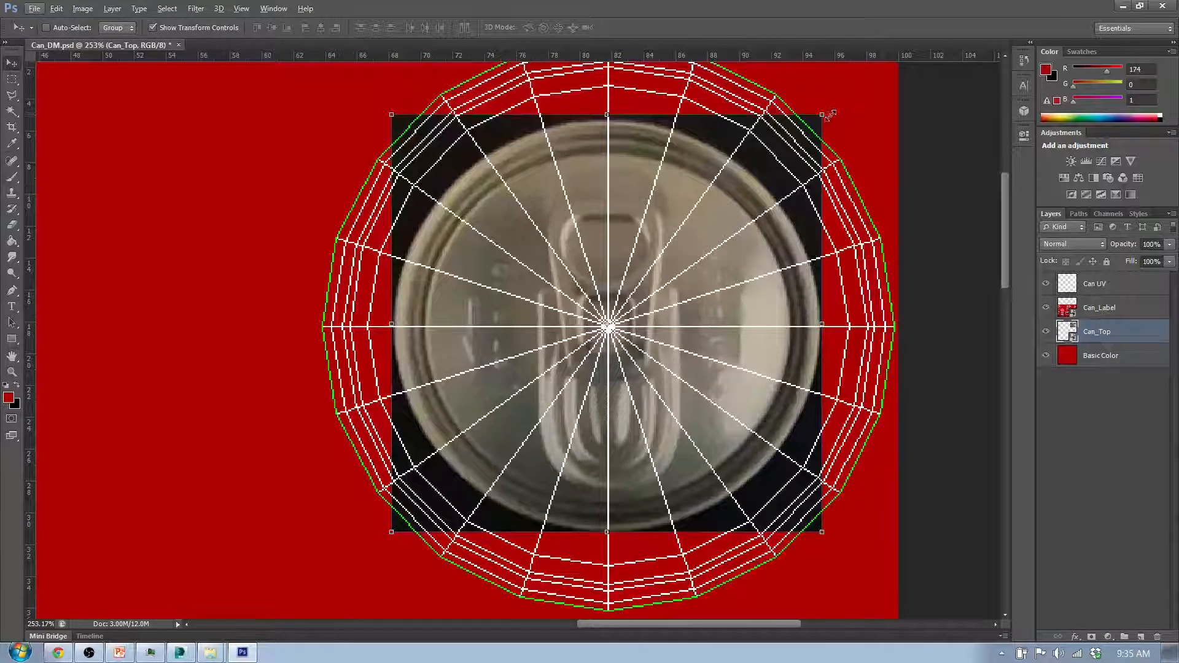
scroll(820, 140, up, 1)
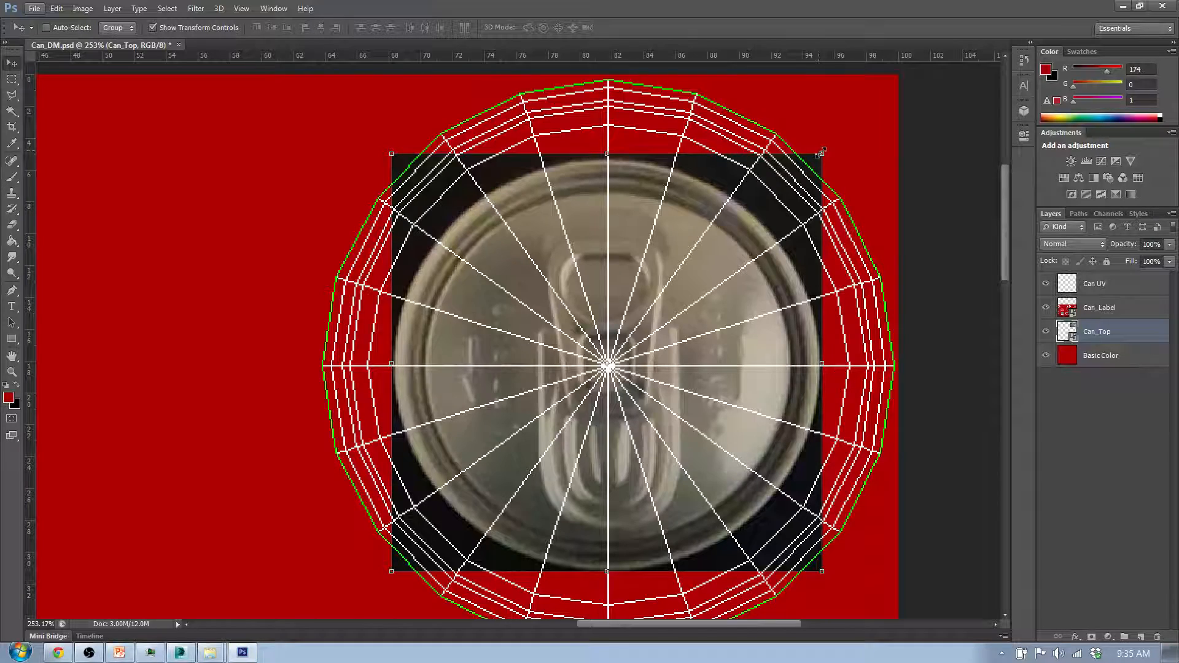
drag(823, 154, 761, 349)
scroll(778, 377, down, 10)
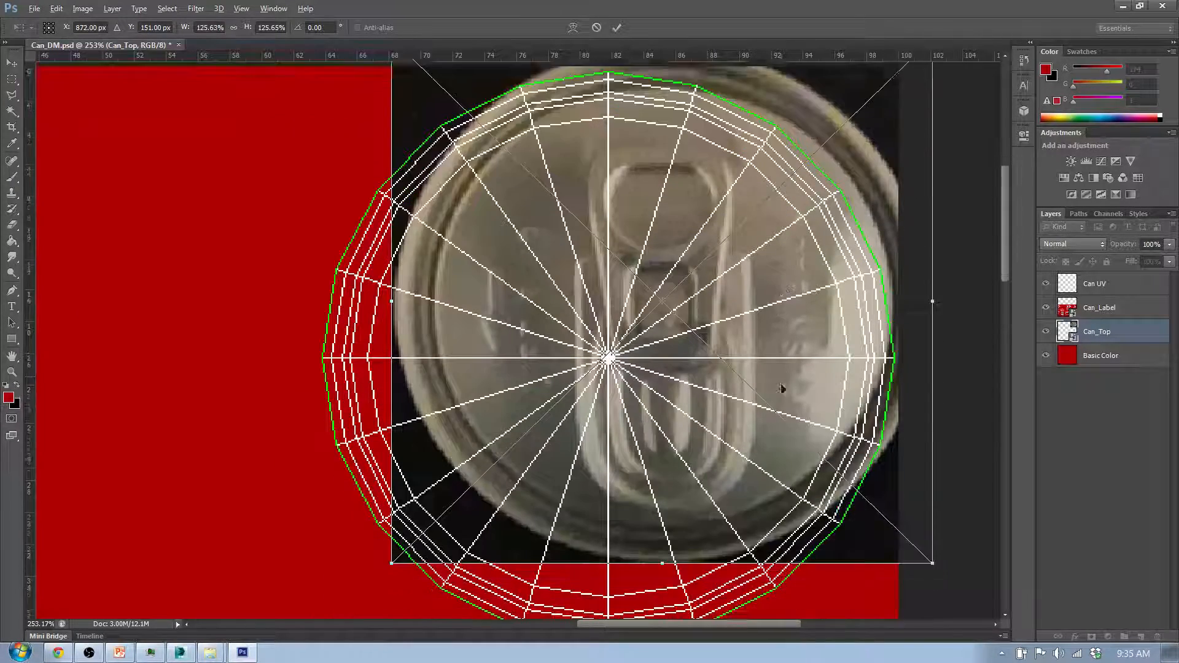
drag(745, 244, 693, 291)
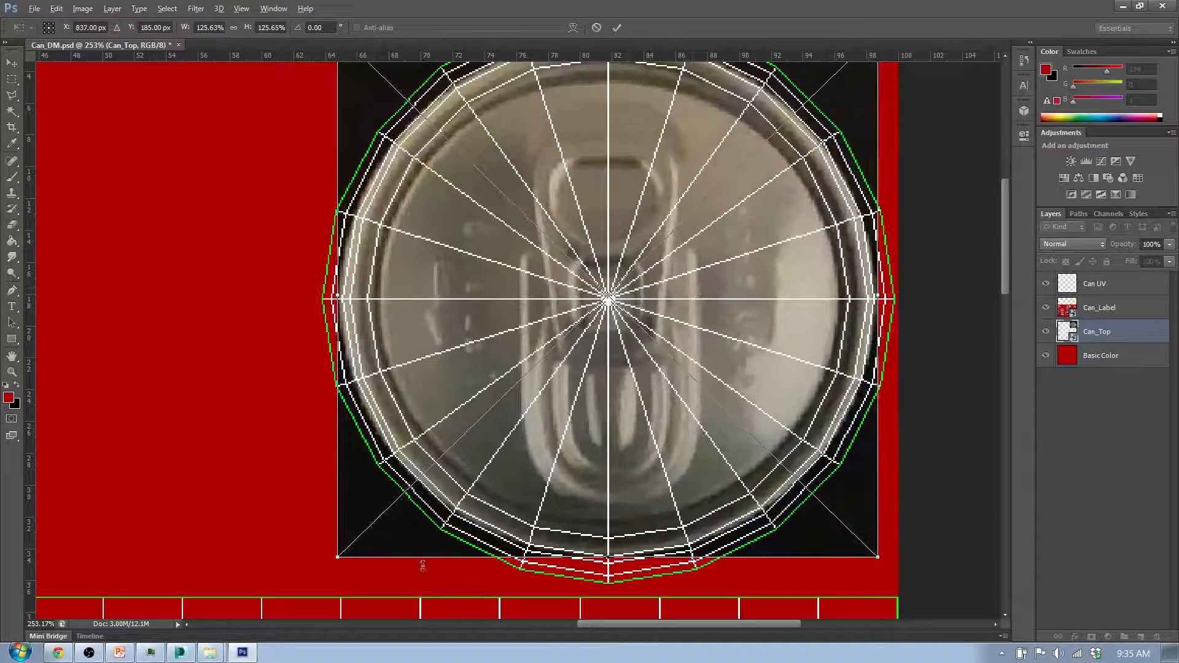
Step: Enlarge Can_Top to about 145% so its rim covers the circle's outer UV edge, recenter it, and apply the transform
drag(337, 559, 253, 628)
drag(572, 450, 611, 407)
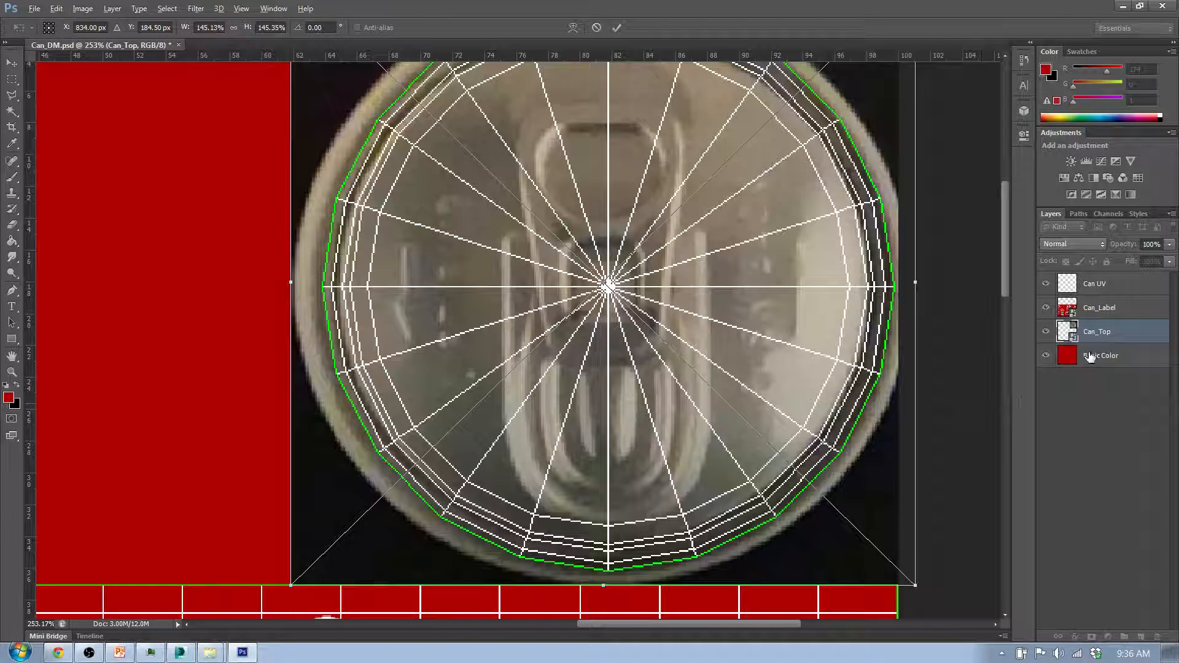
key(Return)
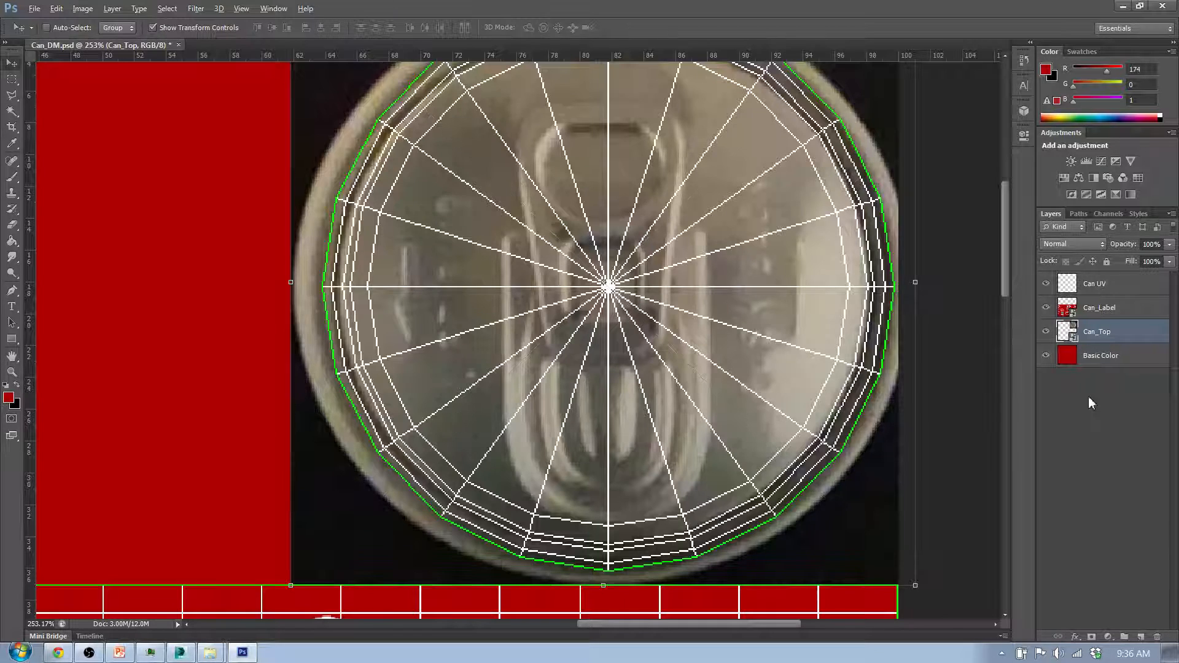
Step: Save the texture with the Can UV layer hidden, and switch to 3ds Max to inspect the can's lid from above
click(1046, 284)
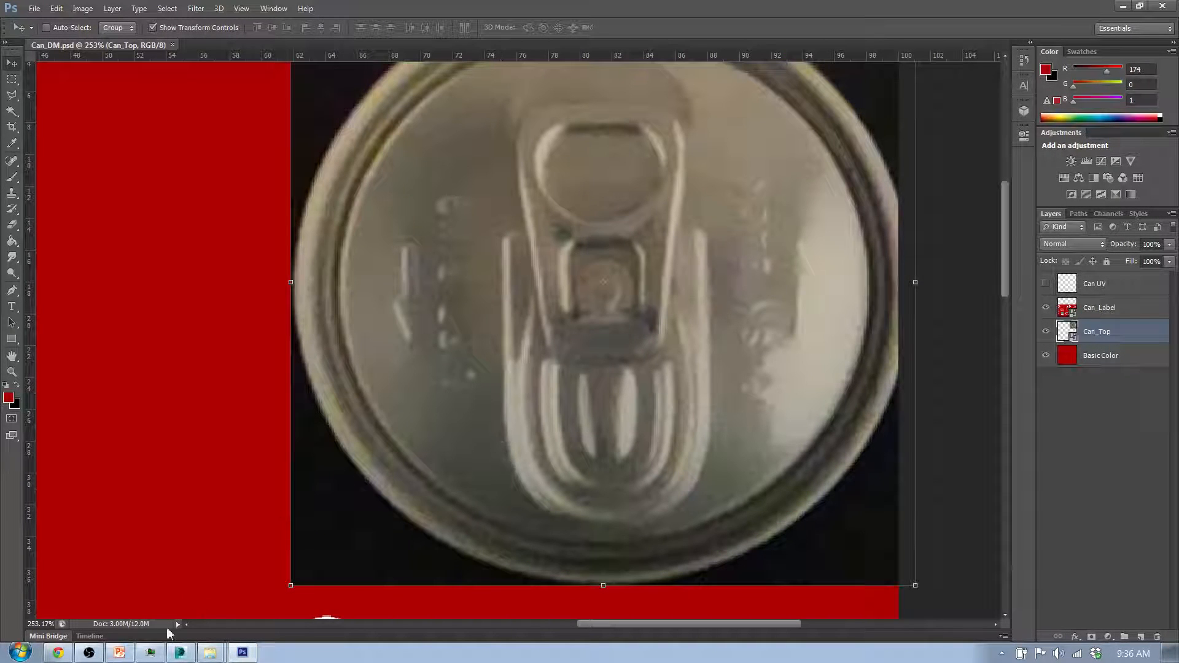
click(180, 652)
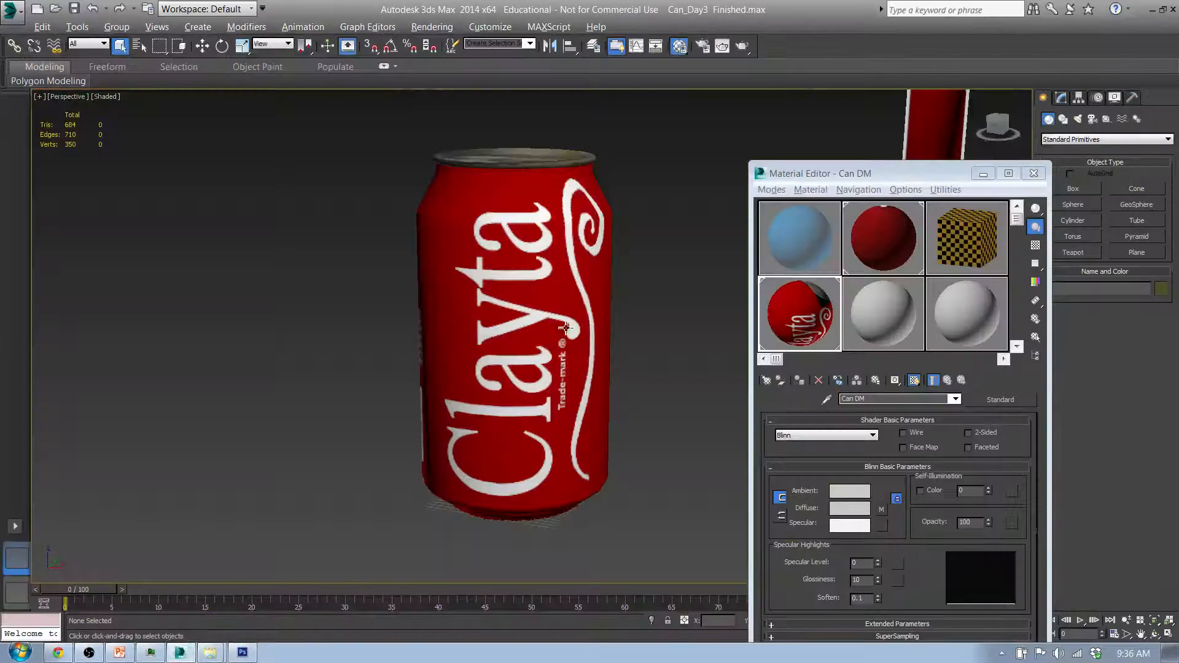
drag(566, 328, 303, 351)
drag(516, 258, 537, 319)
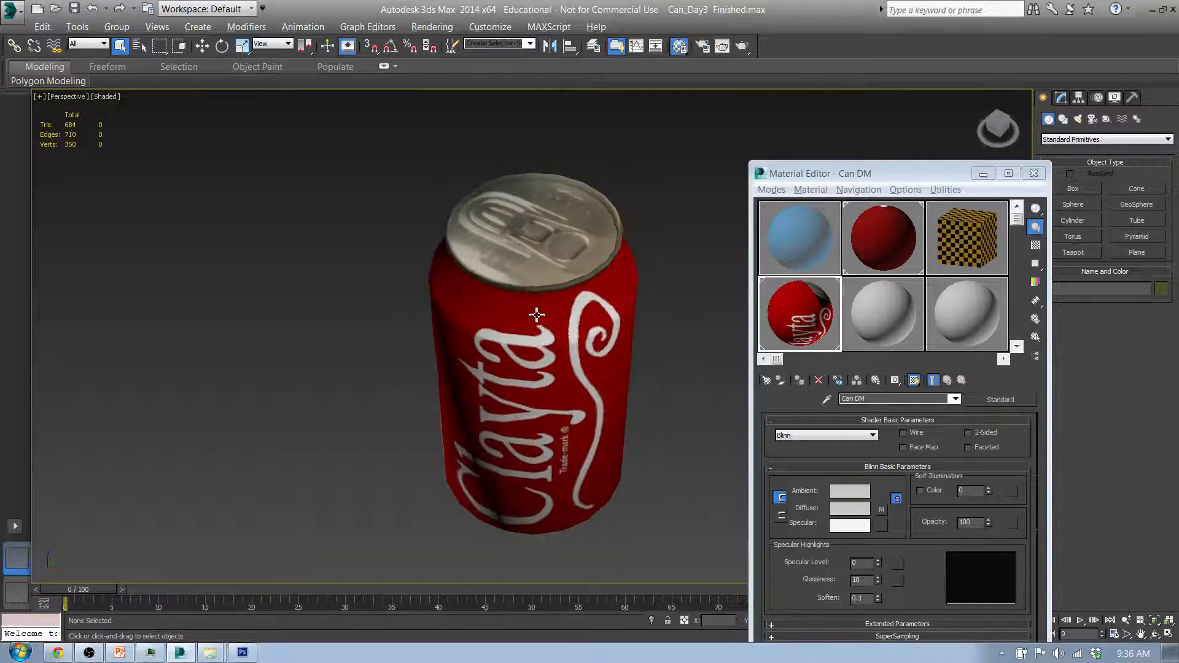
scroll(519, 271, up, 3)
drag(519, 233, 385, 258)
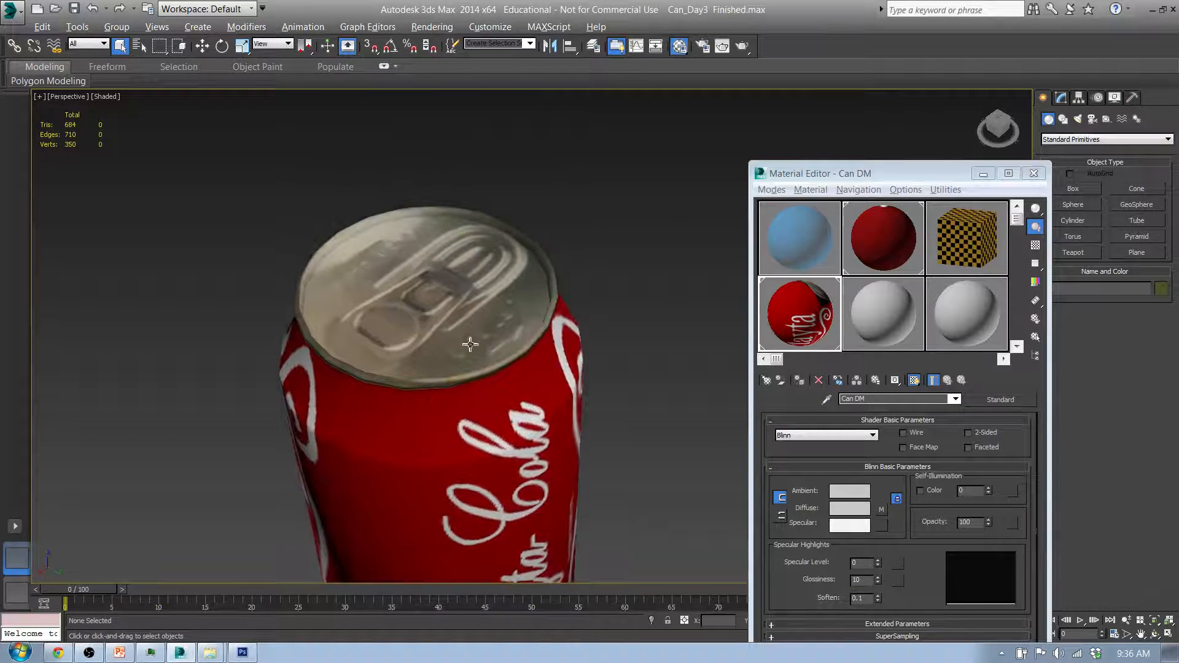
drag(470, 345, 333, 371)
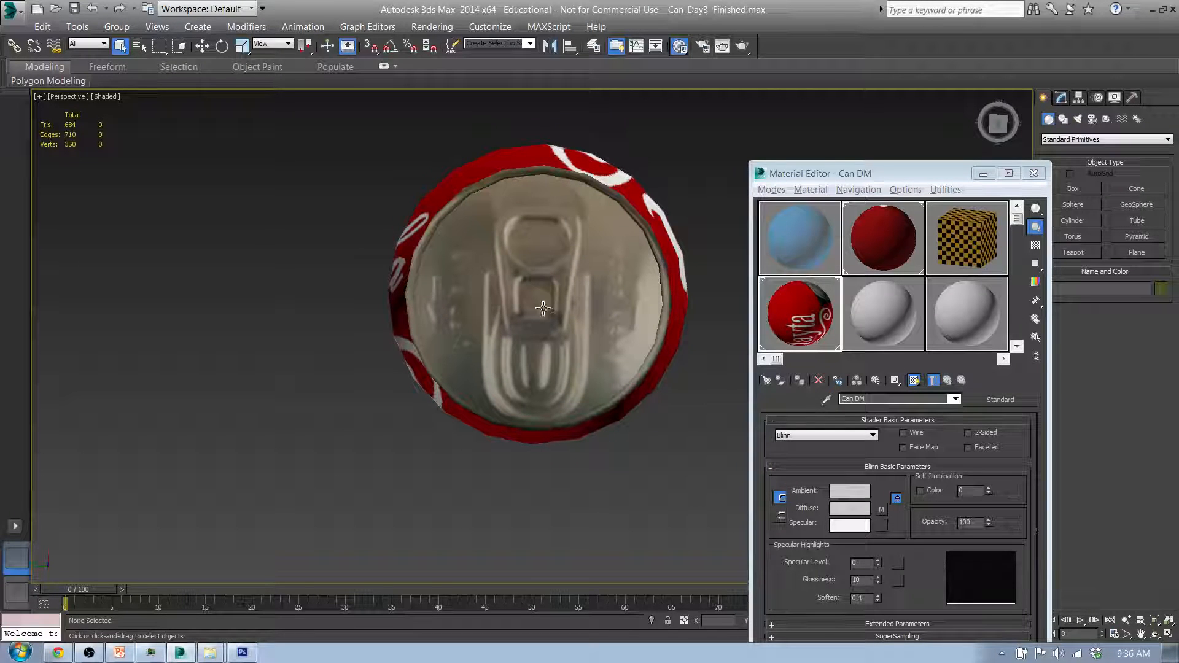
Step: Switch to Photoshop, show the Can UV layer again, and shift the Can_Top image slightly upward on the lid circle
click(242, 652)
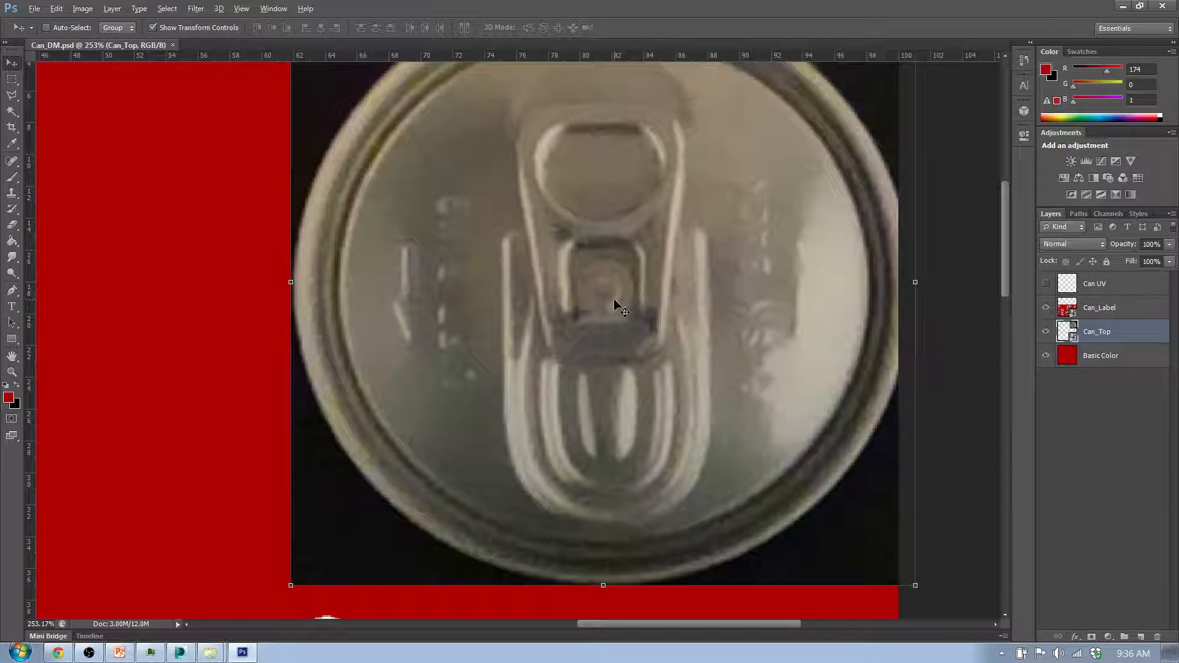
click(1046, 285)
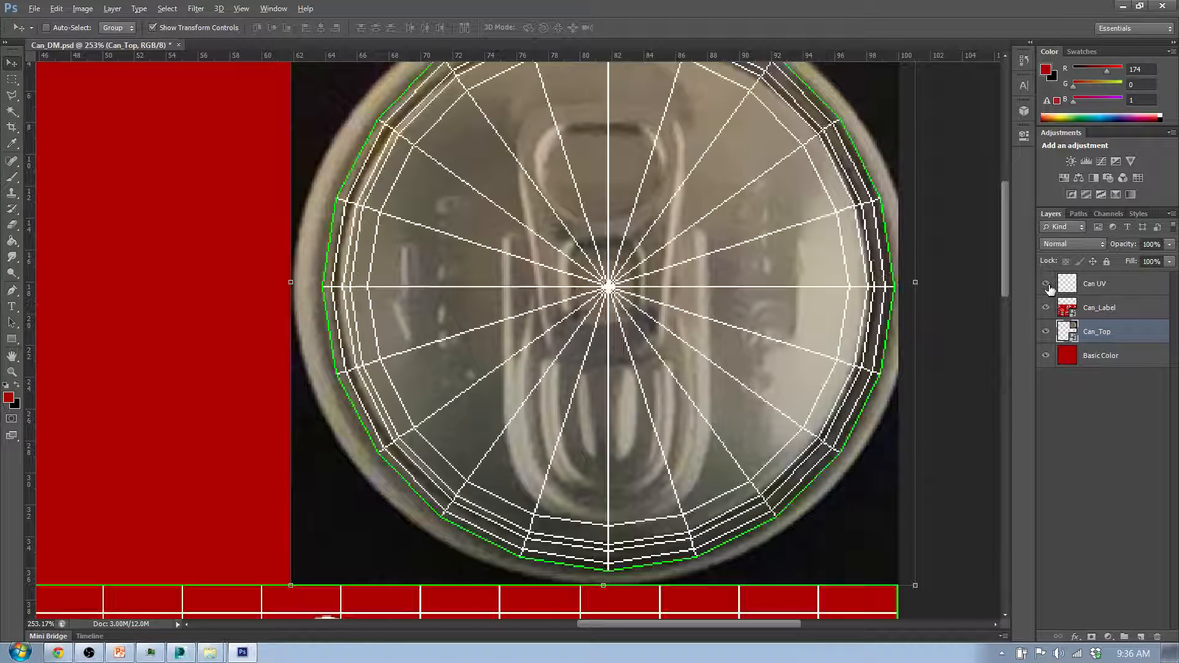
drag(681, 325, 683, 310)
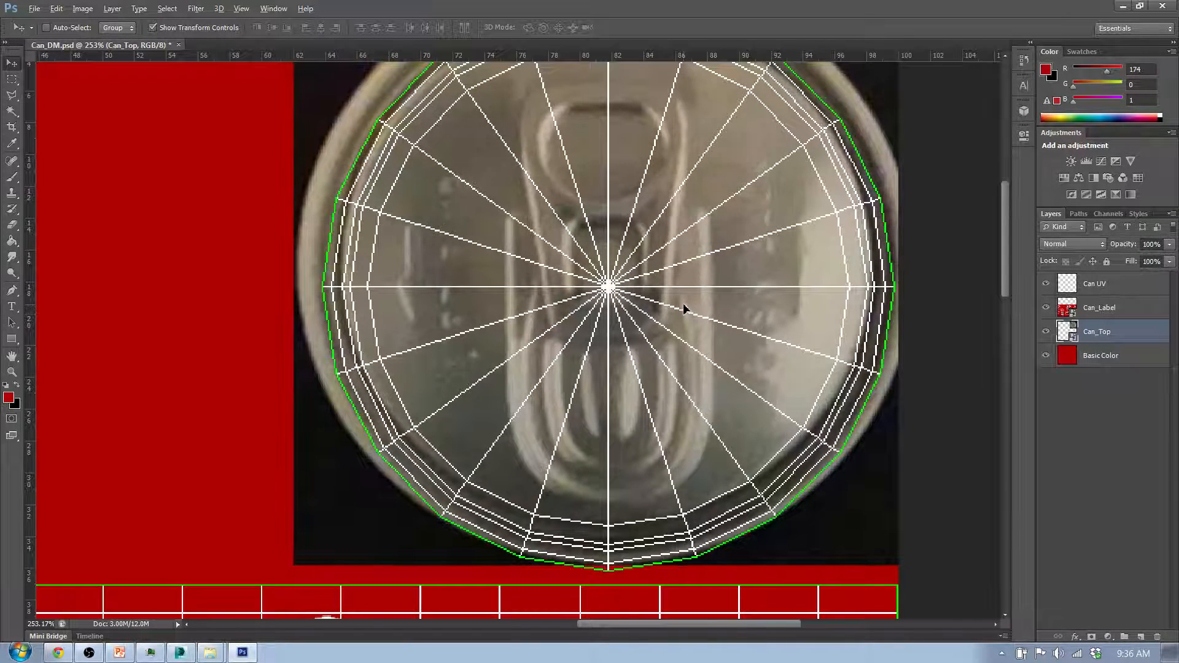
click(1111, 418)
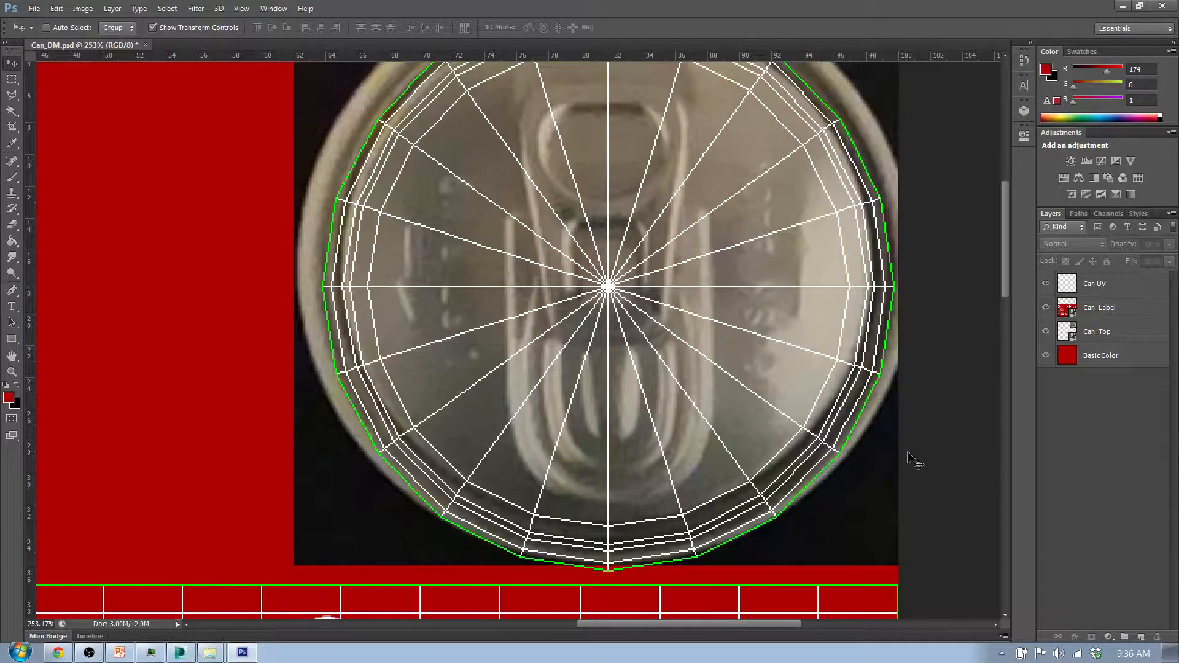
Step: Hide the Can UV layer and activate the Brush tool for touching up the can-top image
scroll(650, 408, down, 5)
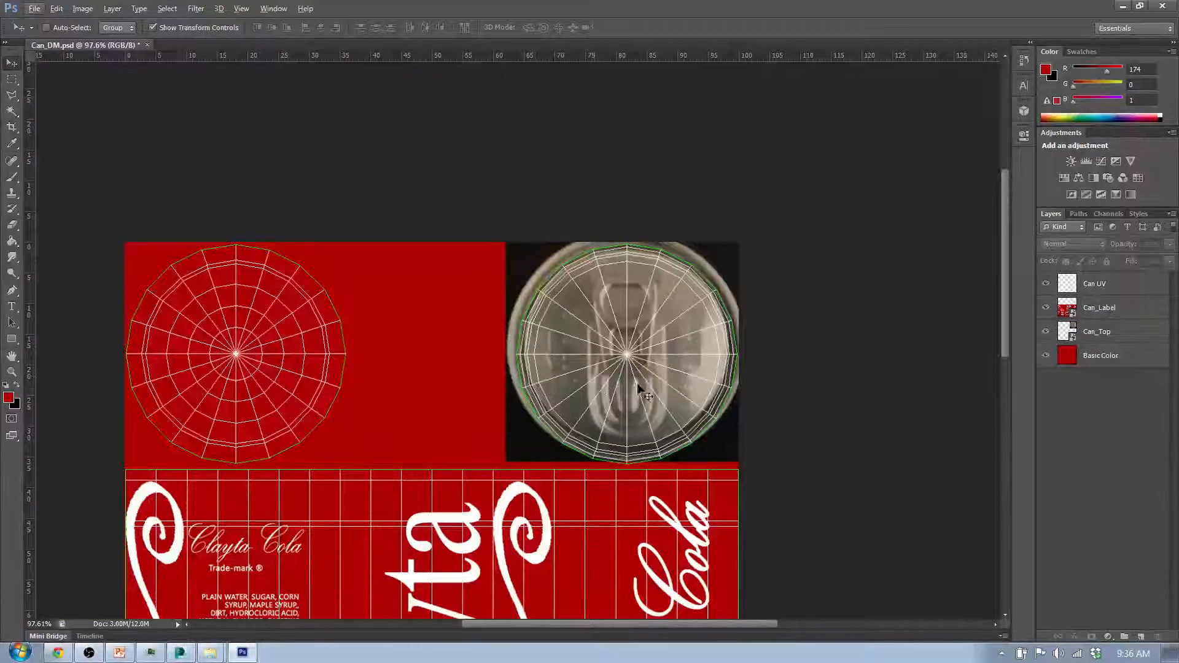
scroll(676, 415, up, 4)
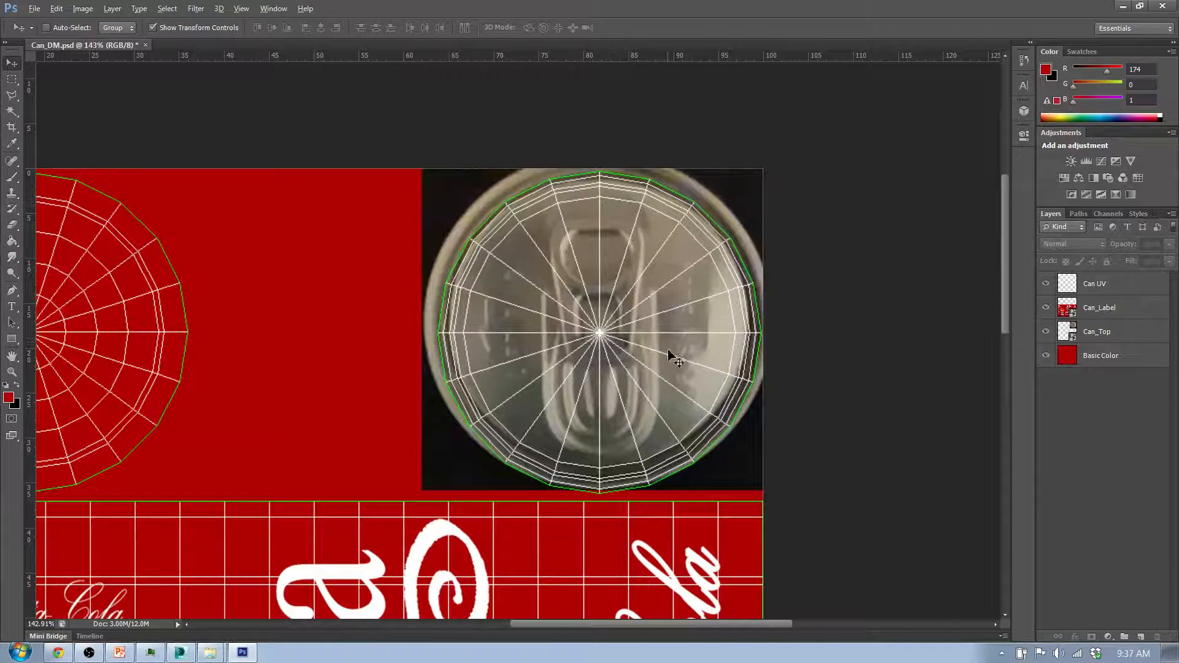
click(1047, 284)
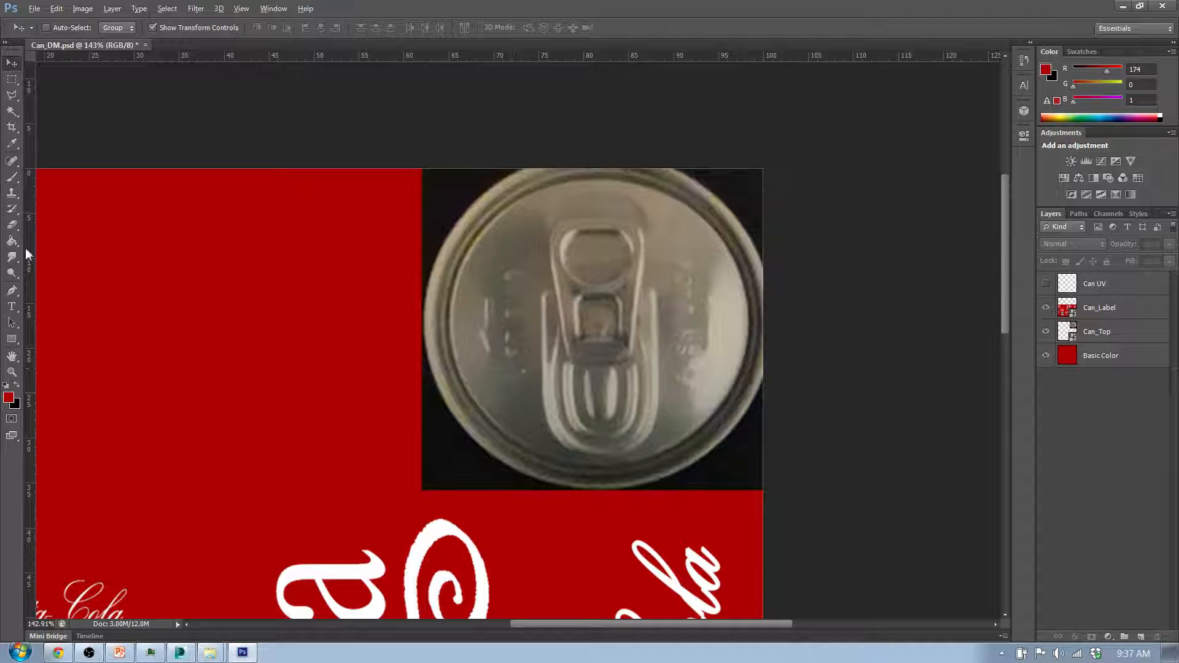
click(14, 179)
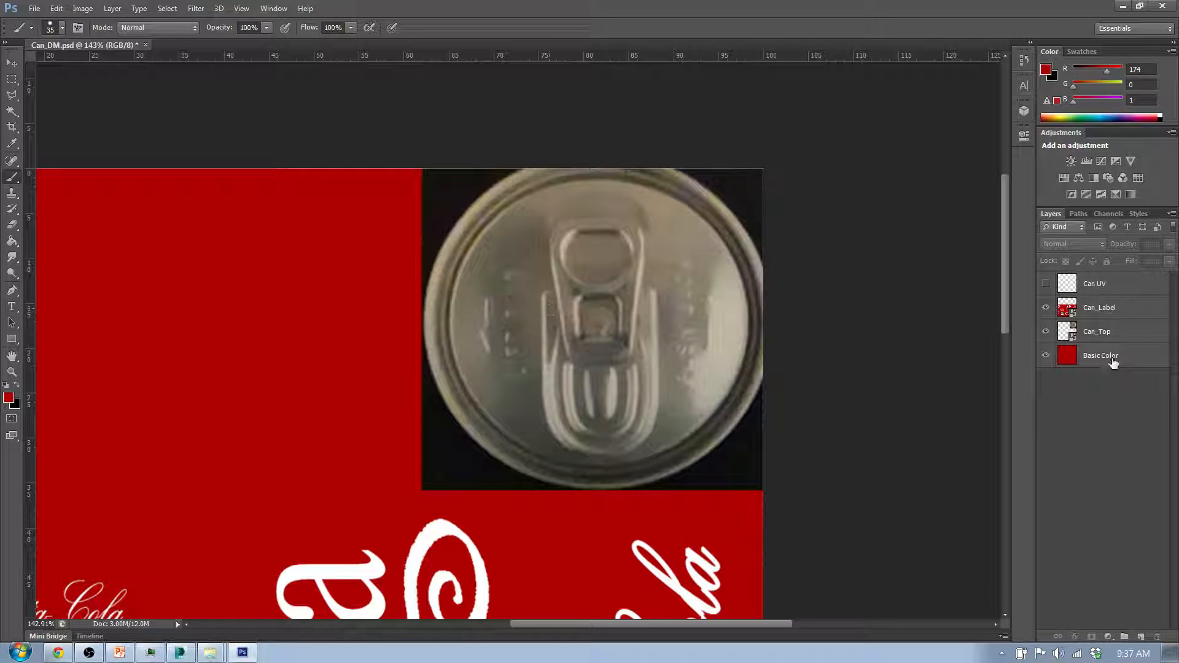
Step: Rasterize the Can_Top layer so it can be painted on directly
click(1121, 335)
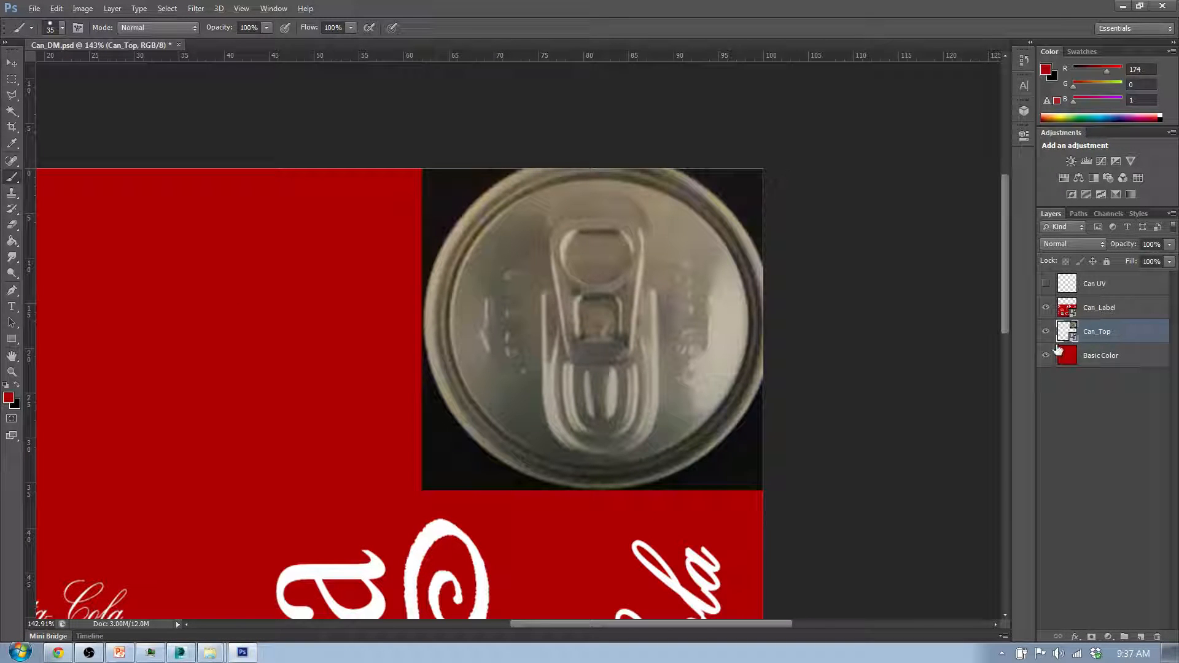
right_click(1132, 333)
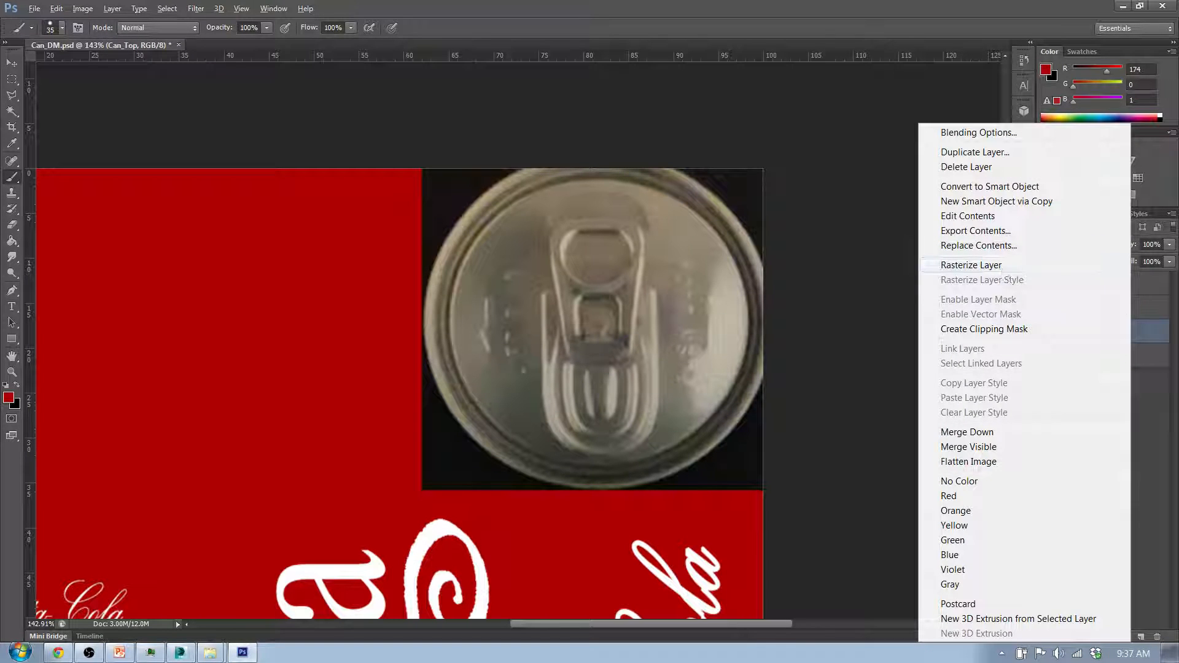
click(1142, 337)
right_click(1140, 332)
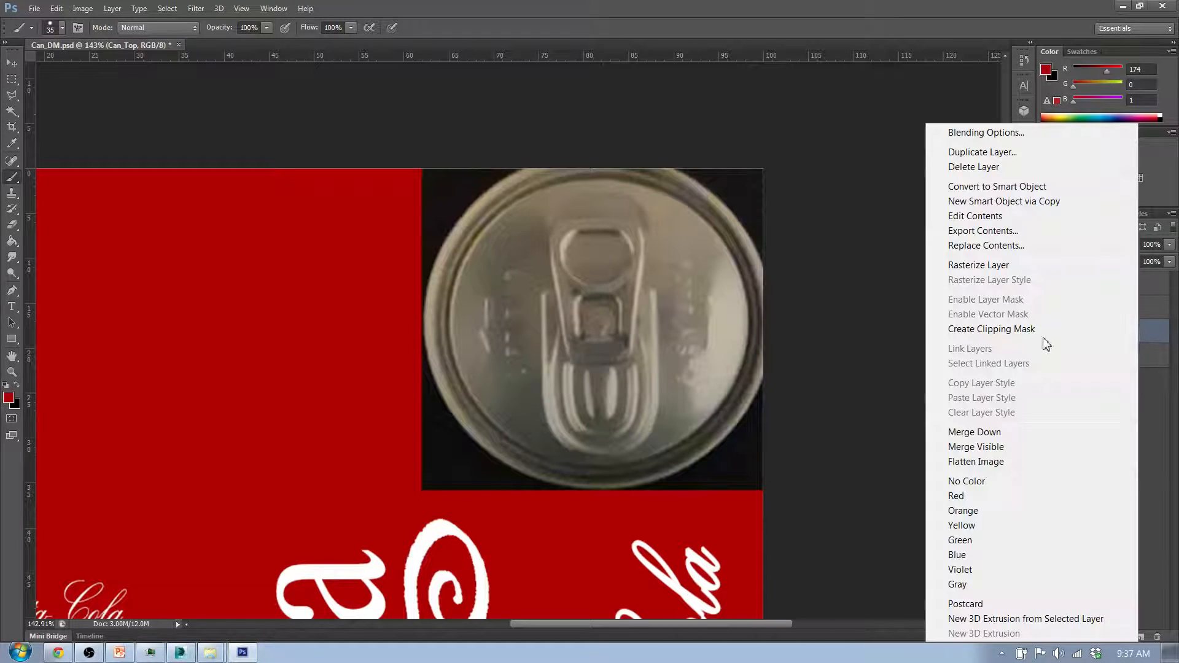
click(1030, 268)
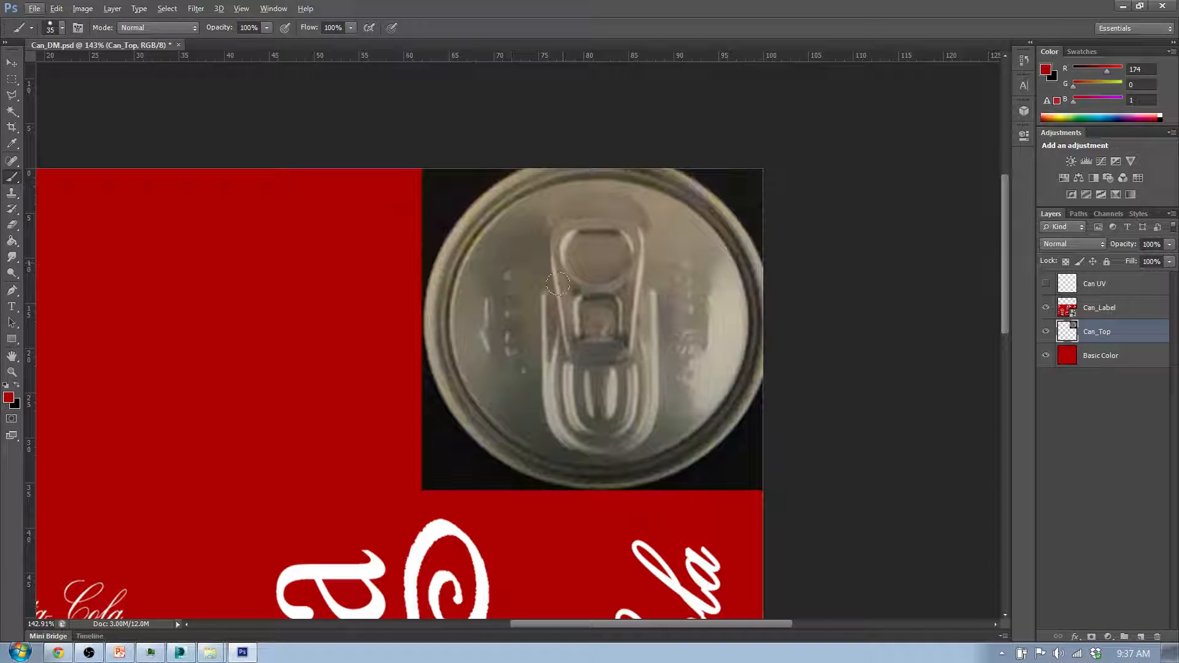
Step: Sample light tan from the lid and paint over the embossed text beside the pull tab with the 35 px brush
key(alt)
alt+click(689, 236)
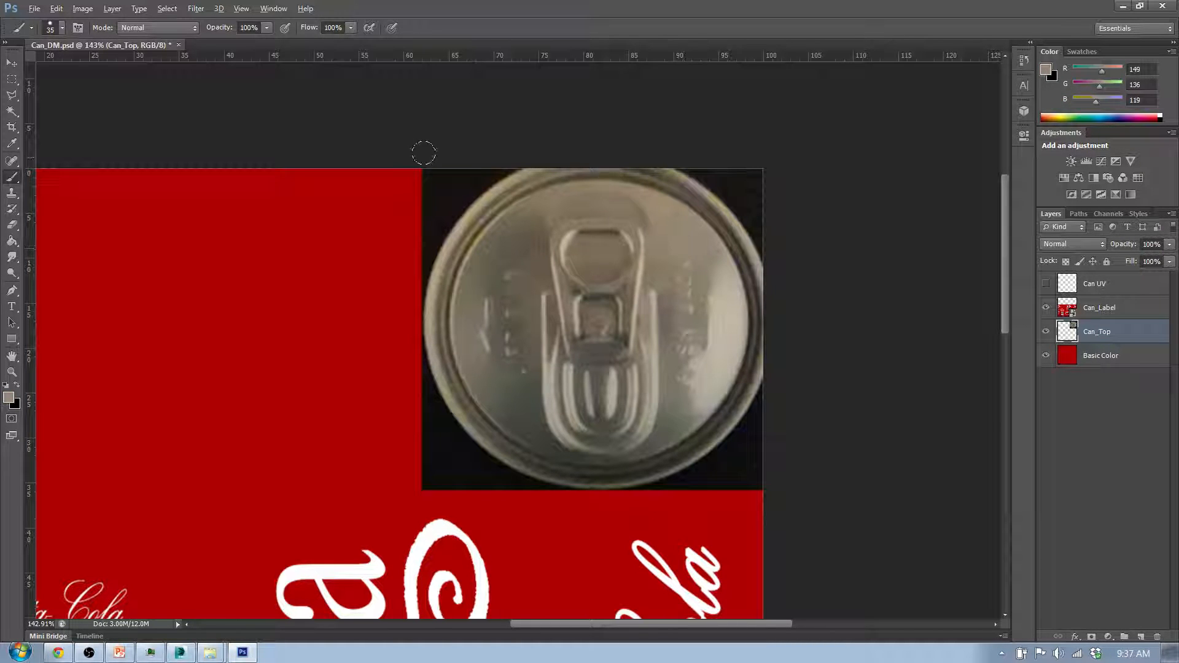
click(62, 29)
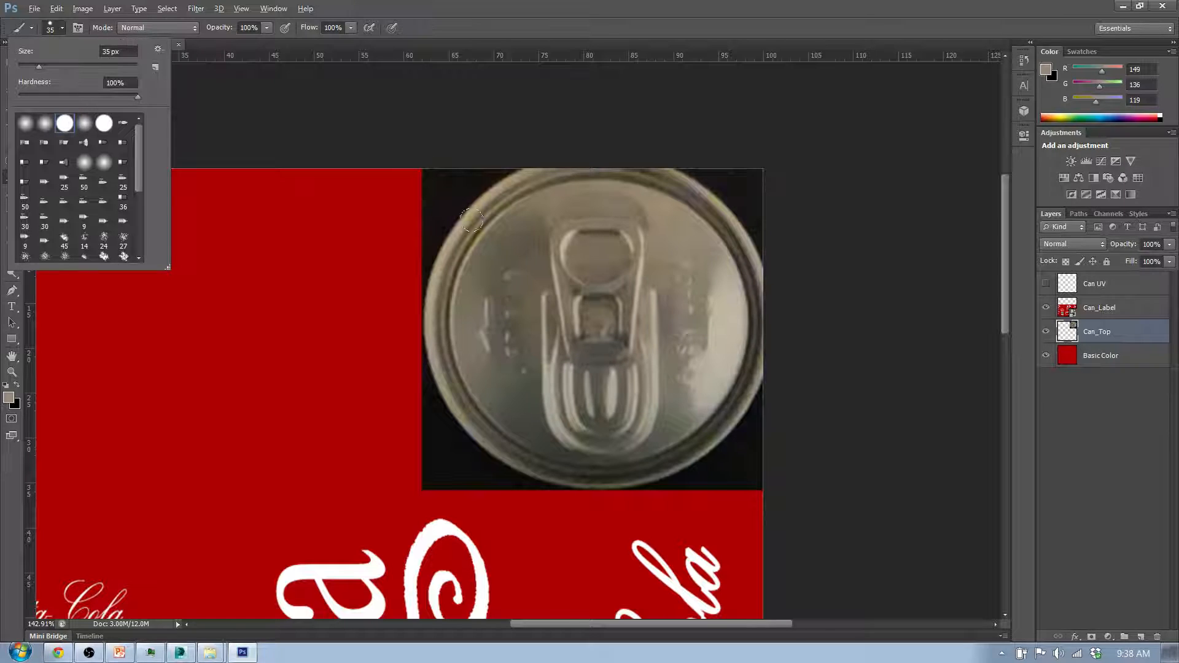
click(697, 251)
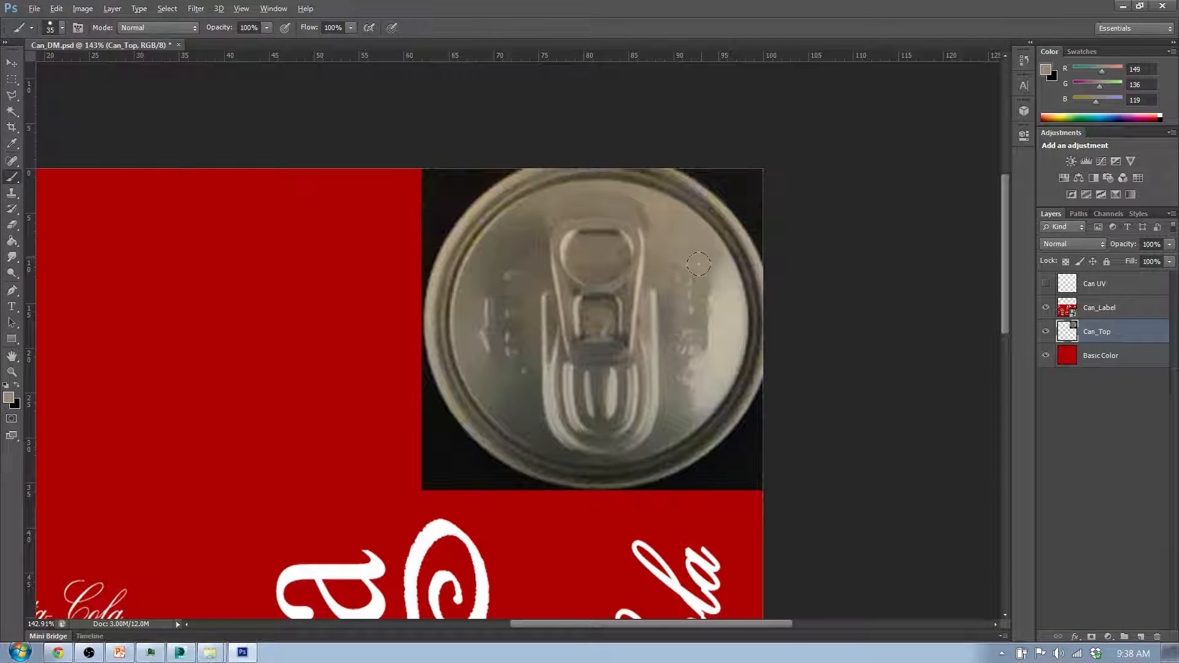
mouse_move(698, 264)
mouse_down()
mouse_move(685, 331)
mouse_move(714, 353)
mouse_move(695, 330)
mouse_move(722, 256)
mouse_move(670, 206)
mouse_move(673, 347)
mouse_move(674, 334)
mouse_move(592, 389)
mouse_move(598, 405)
mouse_move(668, 376)
mouse_move(701, 318)
mouse_move(732, 318)
mouse_move(705, 373)
mouse_up()
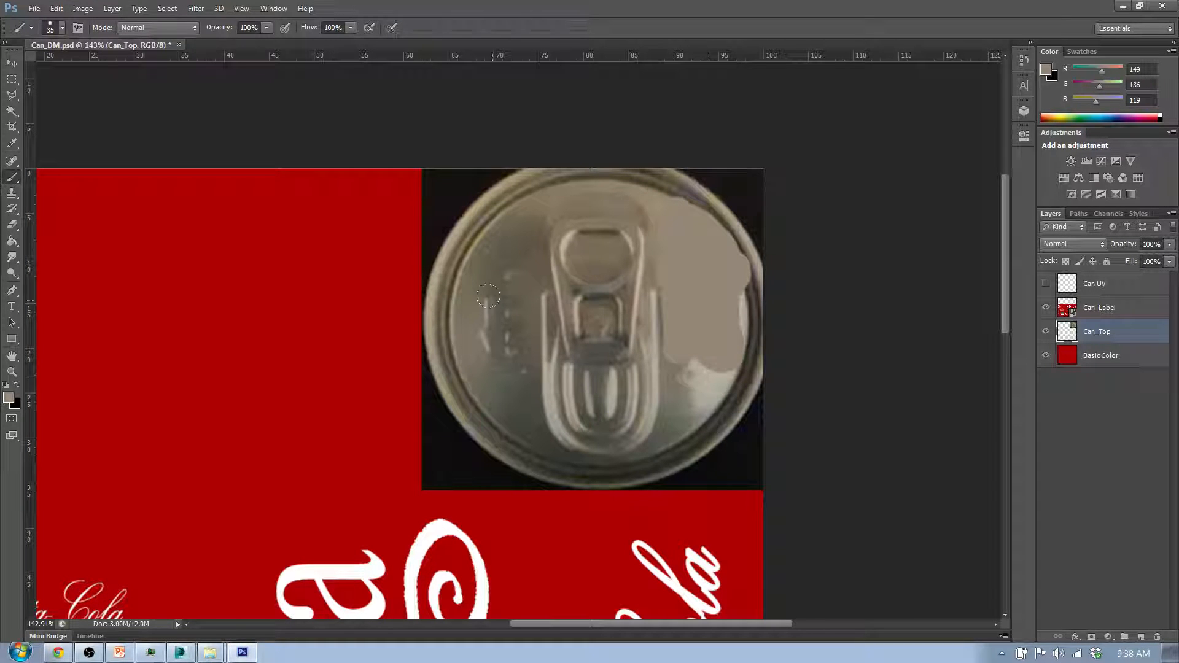
Step: Sample a dark olive tone from the lid's left side and paint several spots over the tan patch on its right side
alt+click(493, 273)
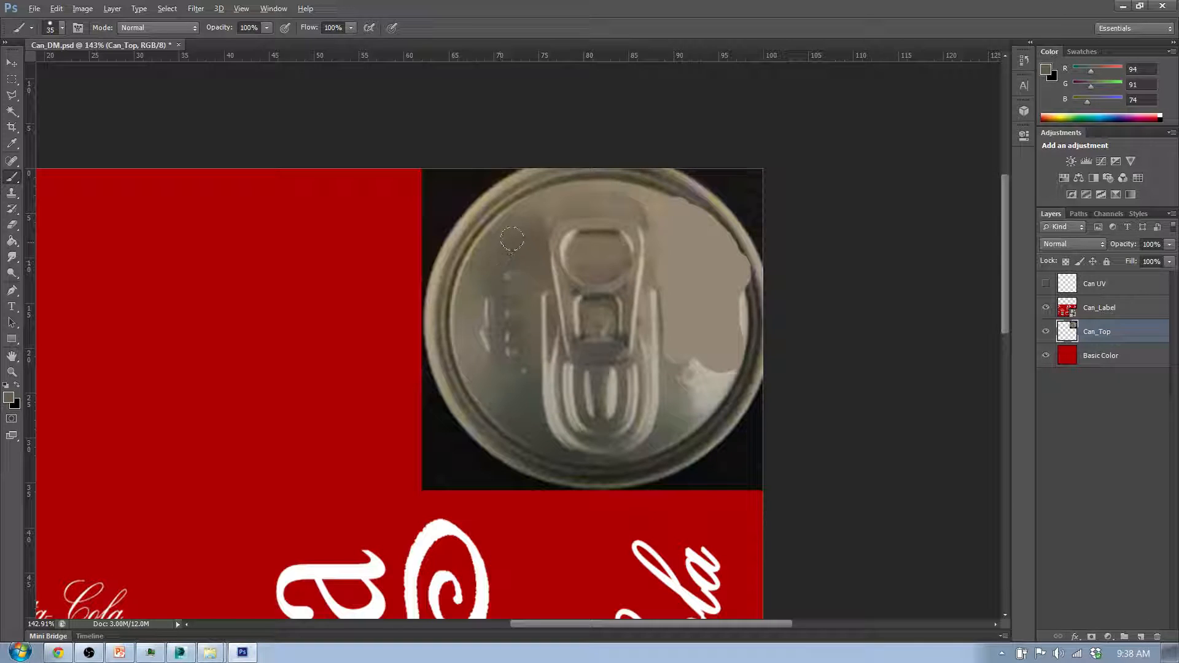
mouse_move(717, 314)
mouse_down()
mouse_move(715, 358)
mouse_move(706, 384)
mouse_up()
mouse_move(682, 310)
mouse_down()
mouse_move(686, 380)
mouse_move(705, 311)
mouse_move(706, 249)
mouse_up()
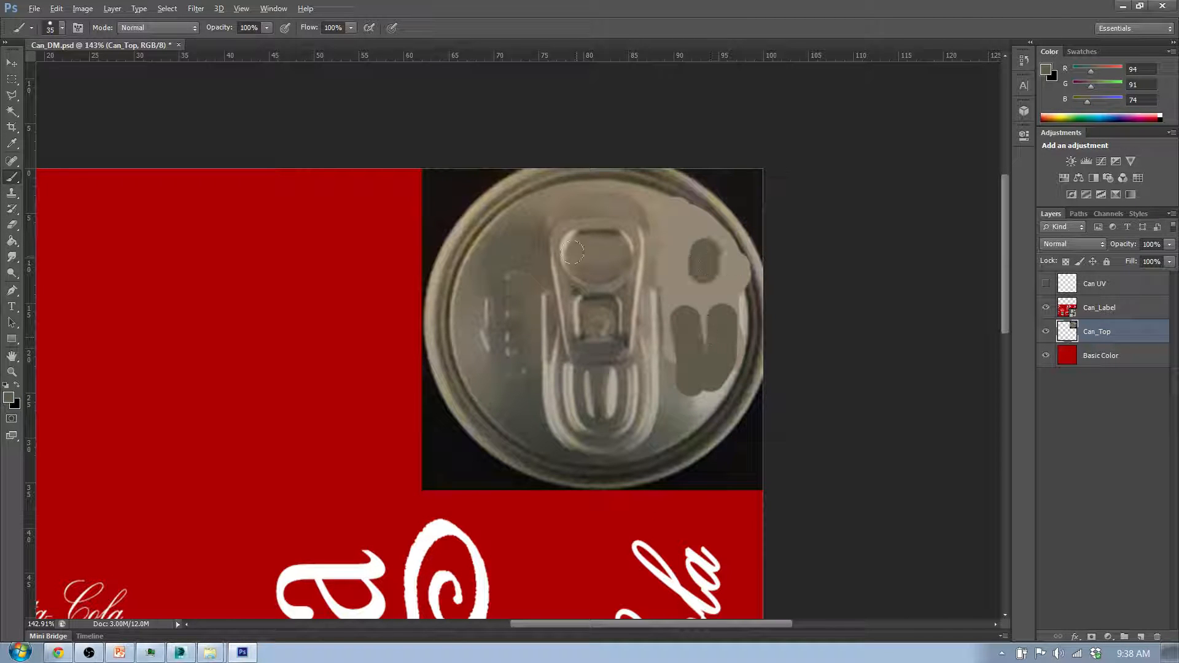
Step: Sample lighter tans from the lid and paint over the left-side arrow, the upper-right rim, and the lower rim
alt+click(681, 237)
mouse_move(513, 243)
mouse_down()
mouse_move(501, 264)
mouse_move(508, 286)
mouse_up()
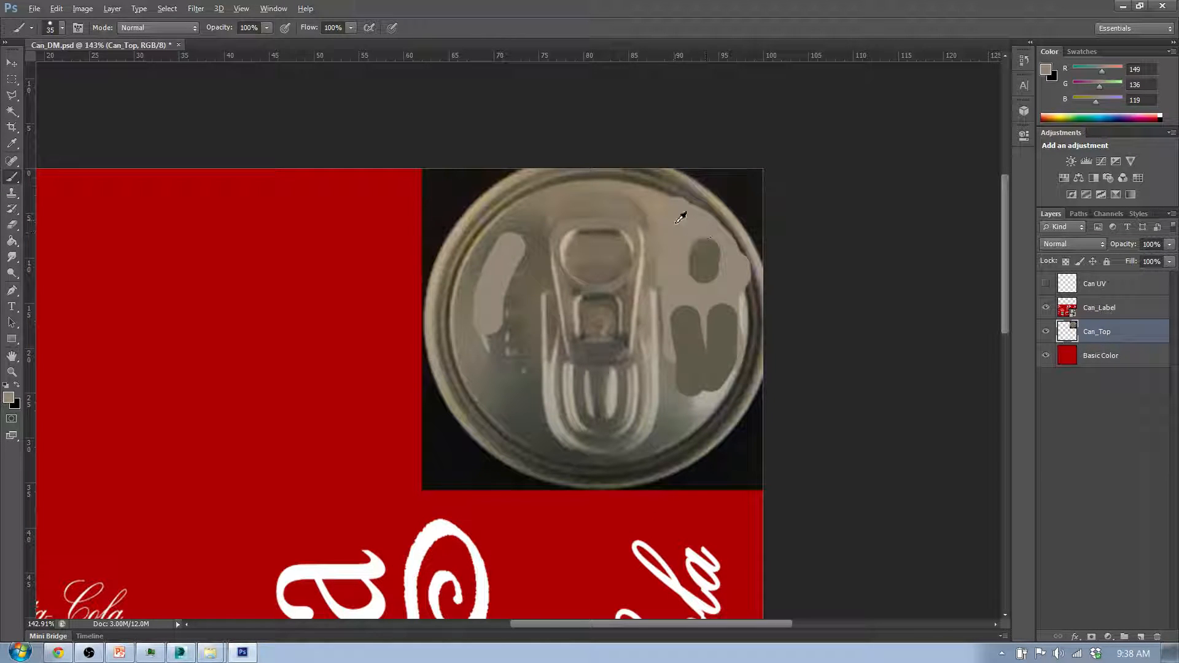
alt+click(639, 192)
mouse_move(716, 199)
mouse_down()
mouse_move(610, 172)
mouse_move(699, 178)
mouse_move(740, 218)
mouse_move(744, 251)
mouse_up()
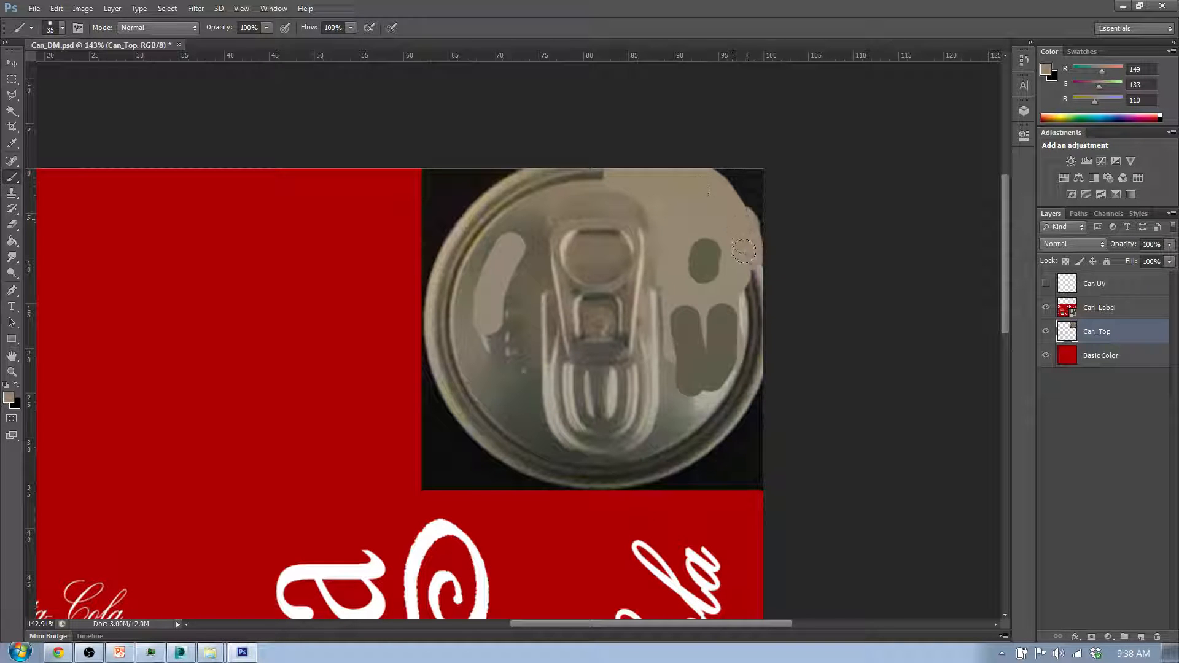
mouse_move(744, 407)
mouse_down()
mouse_move(706, 452)
mouse_move(660, 476)
mouse_move(543, 476)
mouse_move(493, 453)
mouse_up()
Step: Sample gray tones from the lower part of the lid and paint over its right edge and lower-right area
alt+click(473, 380)
mouse_move(459, 386)
mouse_down()
mouse_move(511, 458)
mouse_move(553, 476)
mouse_move(645, 477)
mouse_move(680, 463)
mouse_move(722, 427)
mouse_move(752, 316)
mouse_move(739, 414)
mouse_move(746, 237)
mouse_up()
alt+click(697, 419)
alt+click(669, 398)
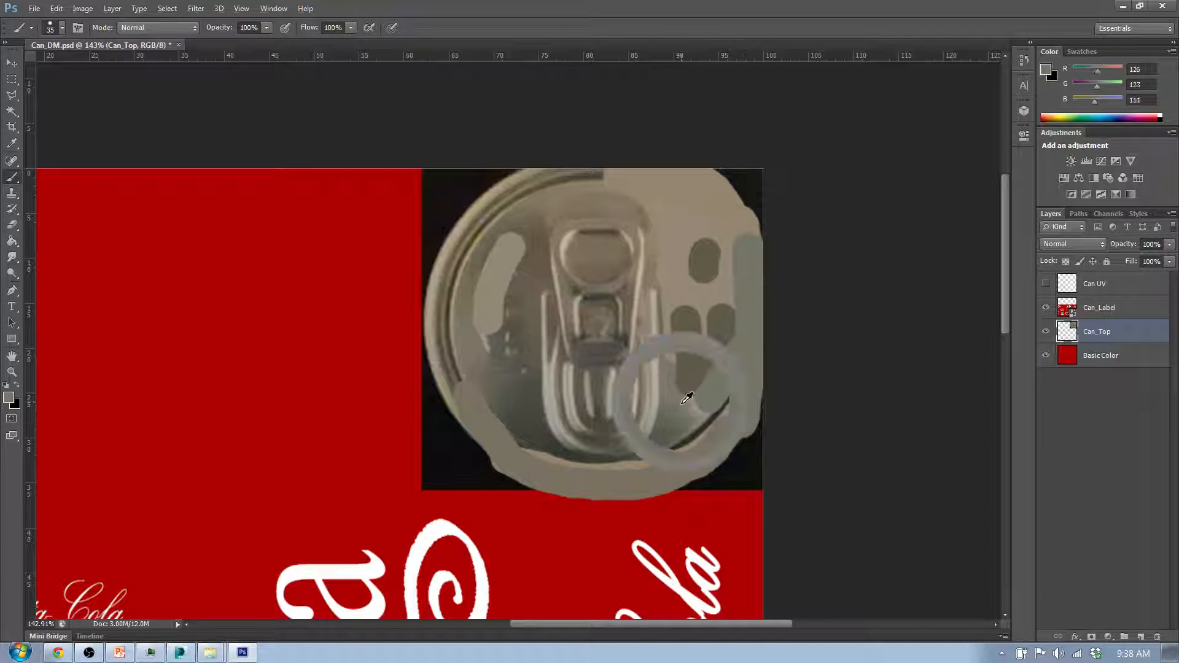
mouse_move(688, 368)
mouse_down()
mouse_move(660, 451)
mouse_move(671, 427)
mouse_up()
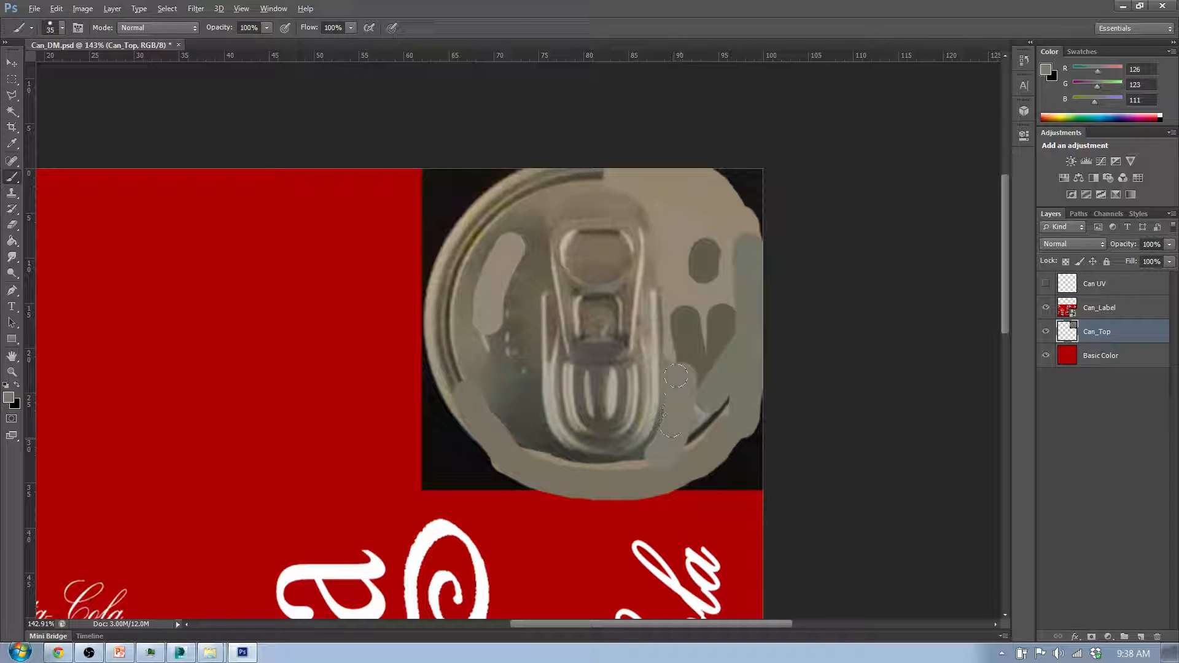
Step: Finish covering the lid's lower-right area in gray, then paint its left side with a sampled dark tone and a sampled gray-tan
mouse_move(676, 376)
mouse_down()
mouse_move(698, 406)
mouse_move(720, 379)
mouse_up()
alt+click(525, 429)
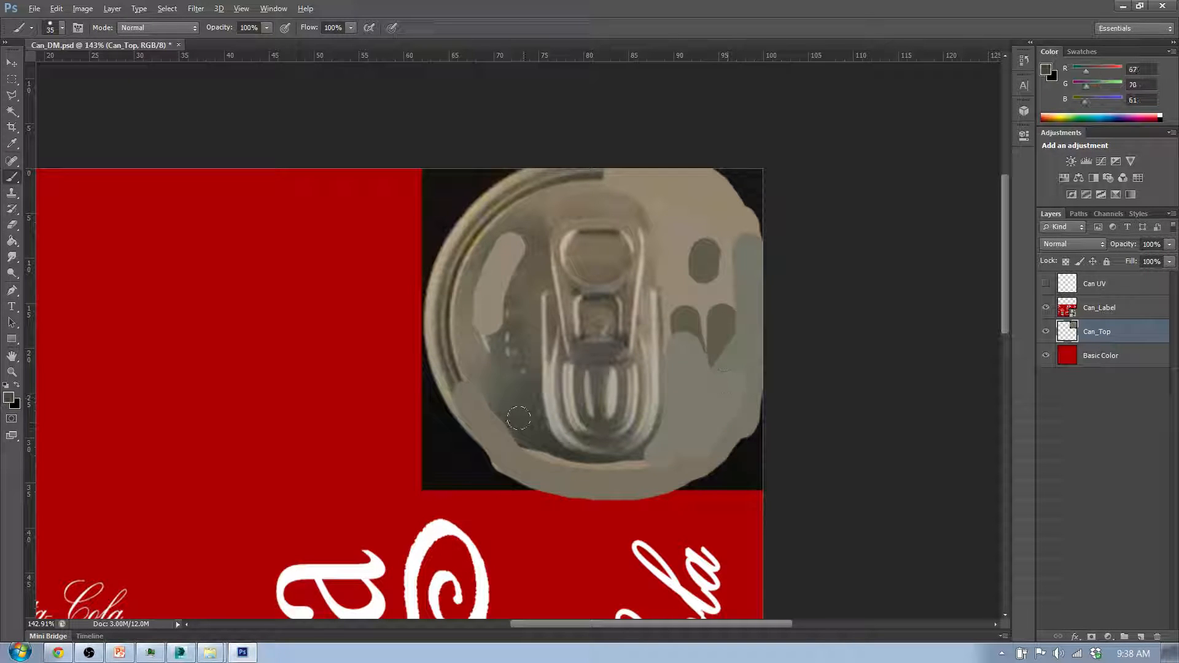
drag(516, 410, 470, 316)
alt+click(453, 274)
mouse_move(452, 274)
mouse_down()
mouse_move(449, 375)
mouse_move(441, 295)
mouse_move(421, 352)
mouse_move(437, 261)
mouse_move(468, 211)
mouse_move(555, 167)
mouse_move(601, 167)
mouse_move(546, 175)
mouse_move(463, 266)
mouse_move(539, 197)
mouse_move(518, 216)
mouse_move(515, 251)
mouse_move(530, 229)
mouse_move(515, 302)
mouse_move(516, 317)
mouse_move(519, 292)
mouse_move(521, 406)
mouse_move(476, 286)
mouse_move(506, 282)
mouse_move(500, 358)
mouse_up()
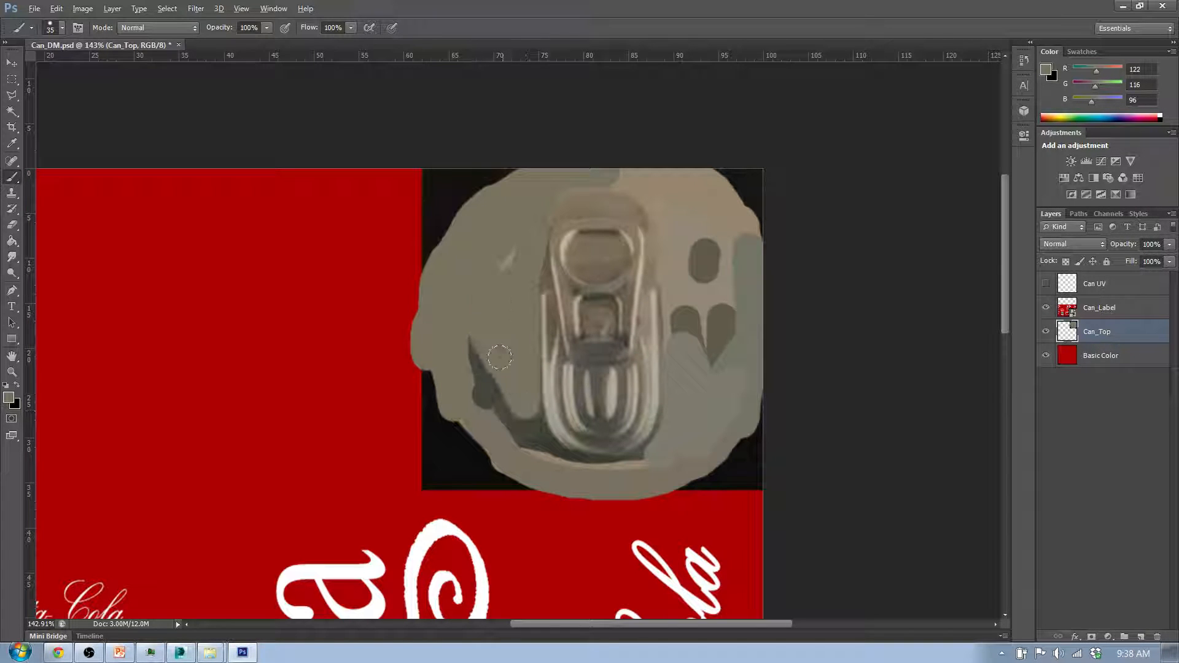
Step: Paint gray-tan strokes above the pull tab, across the lid's right side, and around the tab's lower end to the left side
mouse_move(551, 196)
mouse_down()
mouse_move(638, 188)
mouse_move(653, 210)
mouse_up()
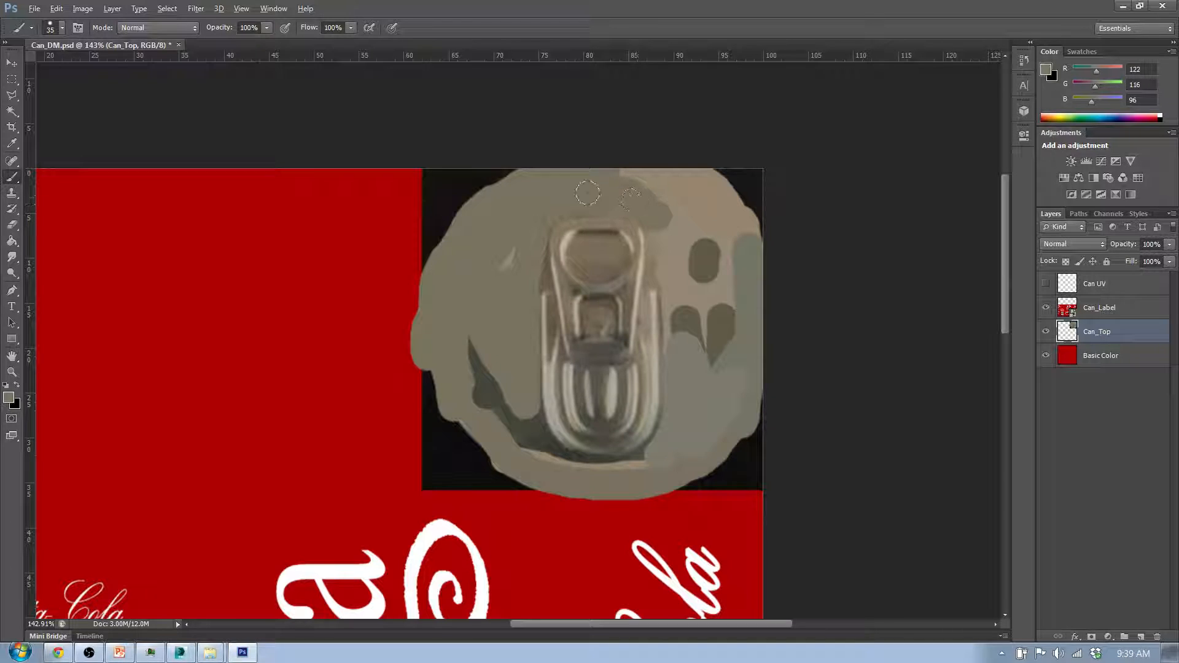
mouse_move(666, 192)
mouse_down()
mouse_move(709, 221)
mouse_move(705, 327)
mouse_move(733, 337)
mouse_up()
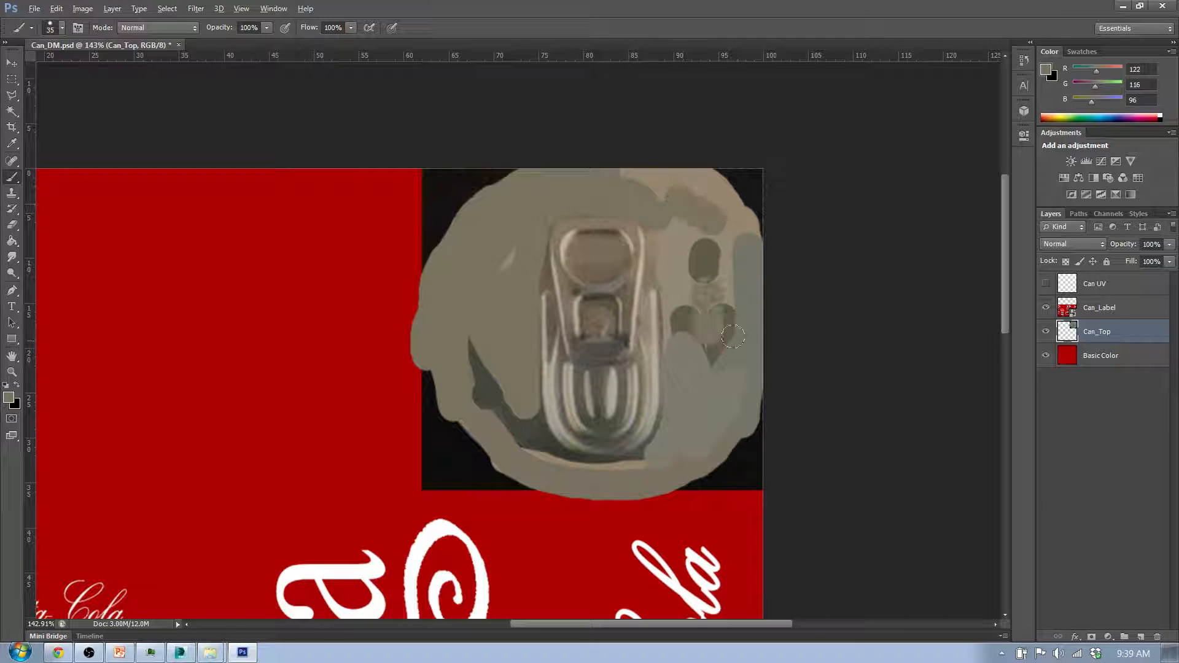
mouse_move(653, 444)
mouse_down()
mouse_move(635, 462)
mouse_move(643, 468)
mouse_move(654, 453)
mouse_up()
mouse_move(669, 406)
mouse_down()
mouse_move(620, 466)
mouse_move(552, 468)
mouse_move(530, 447)
mouse_move(519, 401)
mouse_move(509, 433)
mouse_move(479, 304)
mouse_move(476, 402)
mouse_move(499, 274)
mouse_move(473, 305)
mouse_move(473, 347)
mouse_up()
Step: Sample the dark olive spot on the lid's right side and paint matching spots along the left side
alt+click(706, 256)
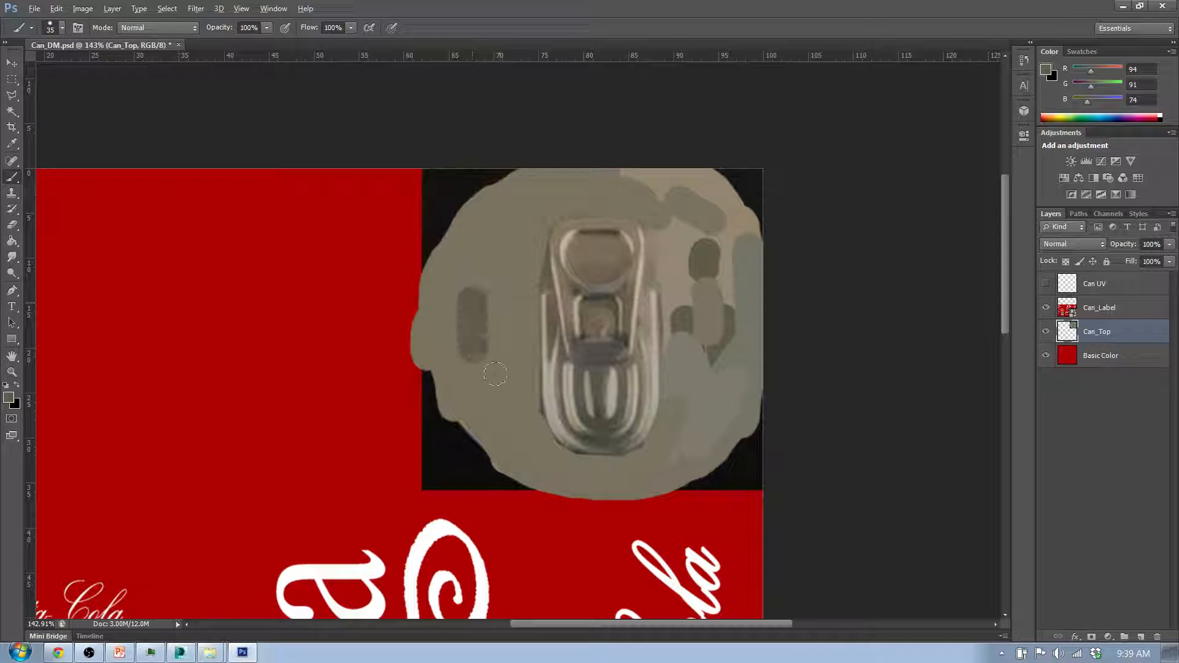
click(513, 416)
click(508, 241)
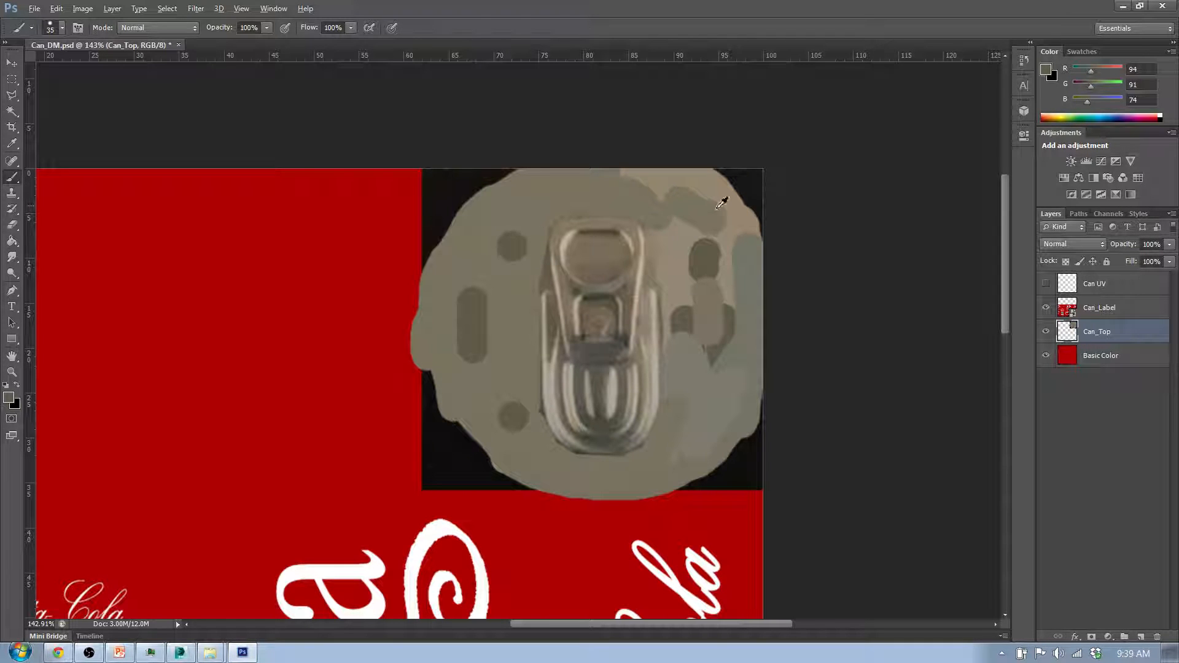
Step: Sample the light tan from the lid's upper-right area and dab spots of it around the pull tab on both sides
alt+click(705, 191)
click(551, 191)
click(475, 244)
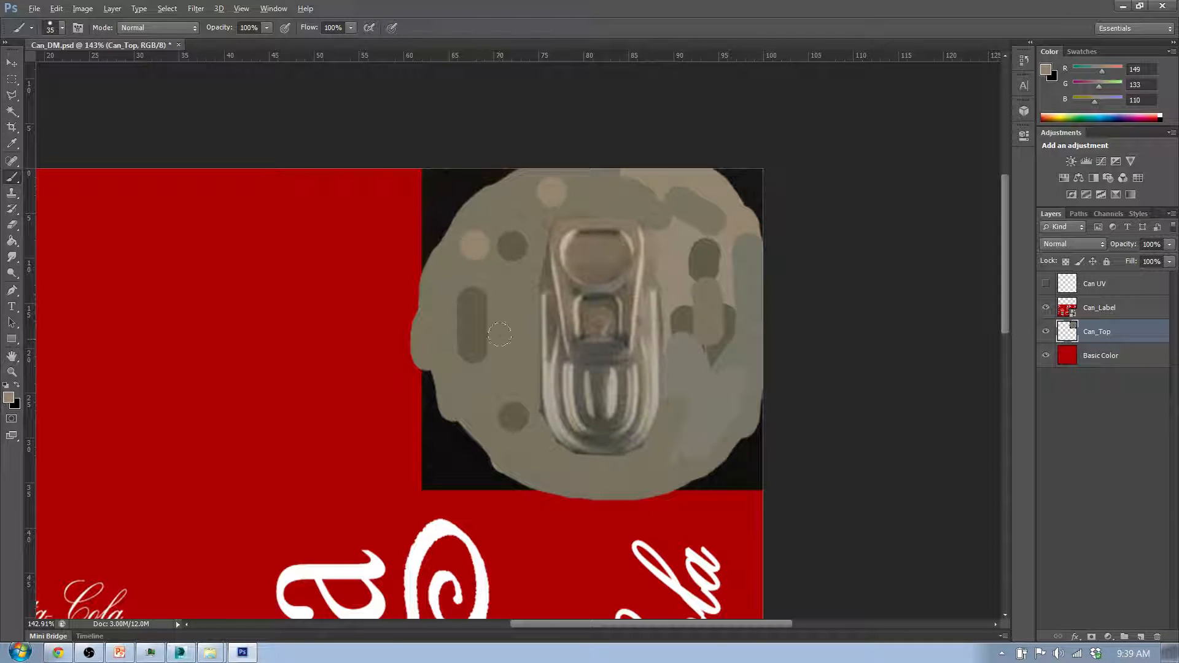
click(509, 362)
click(670, 447)
click(725, 341)
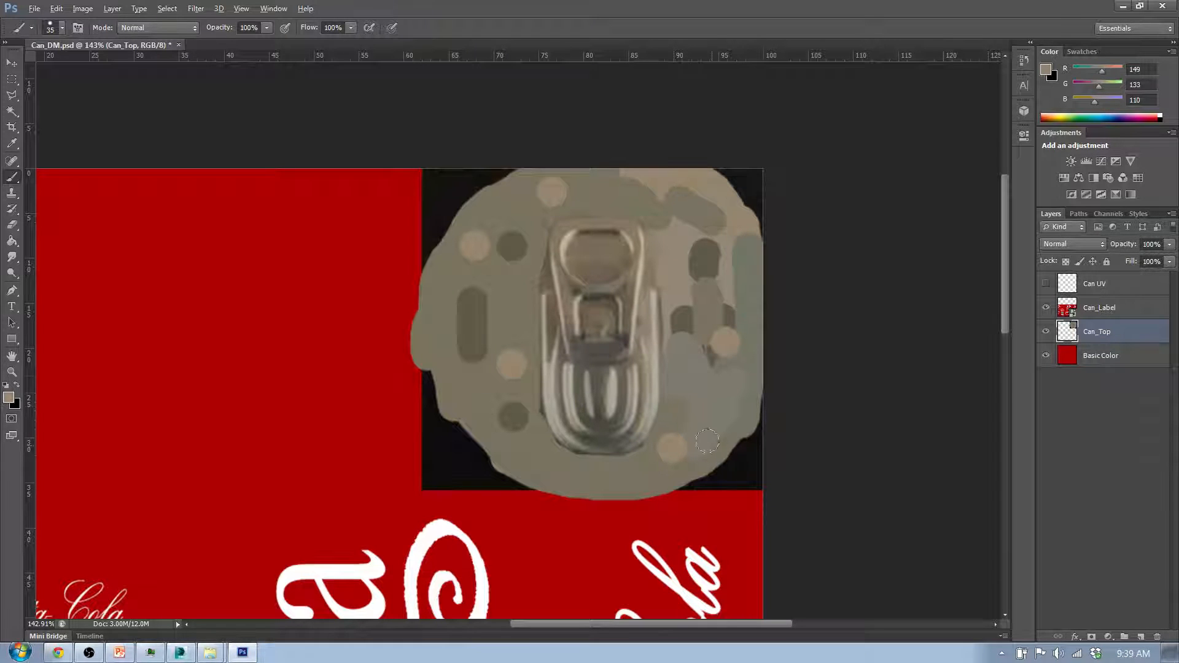
Step: Erase the black background around the lid on the Can_Top layer with a 65 px eraser
click(13, 227)
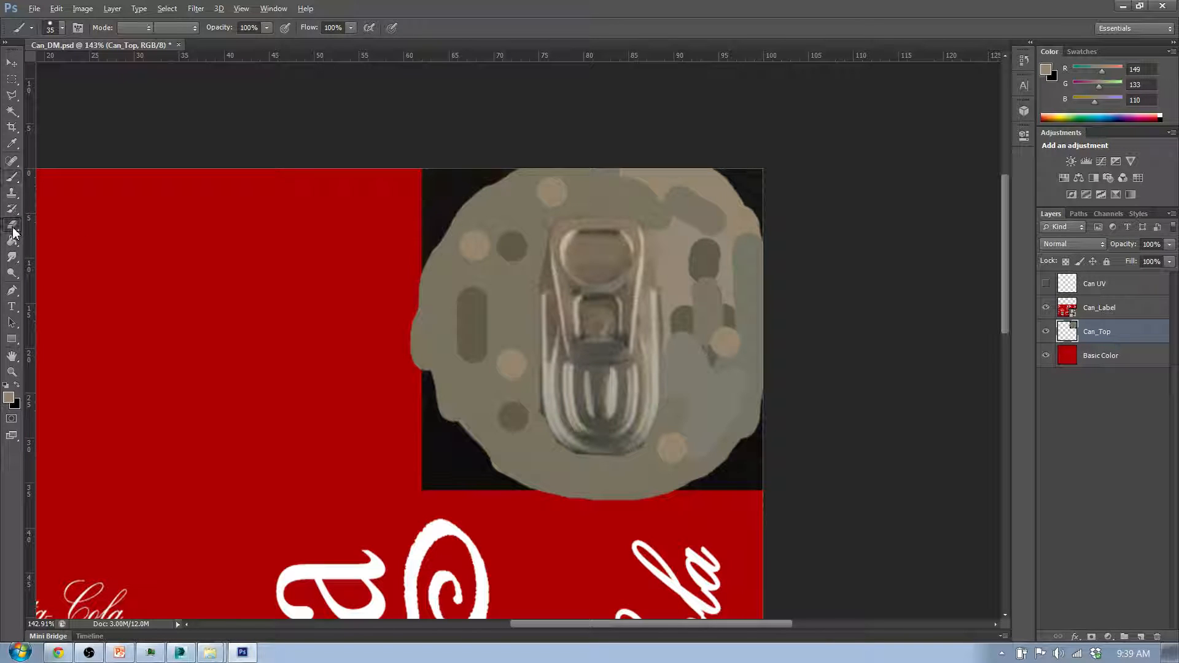
click(61, 28)
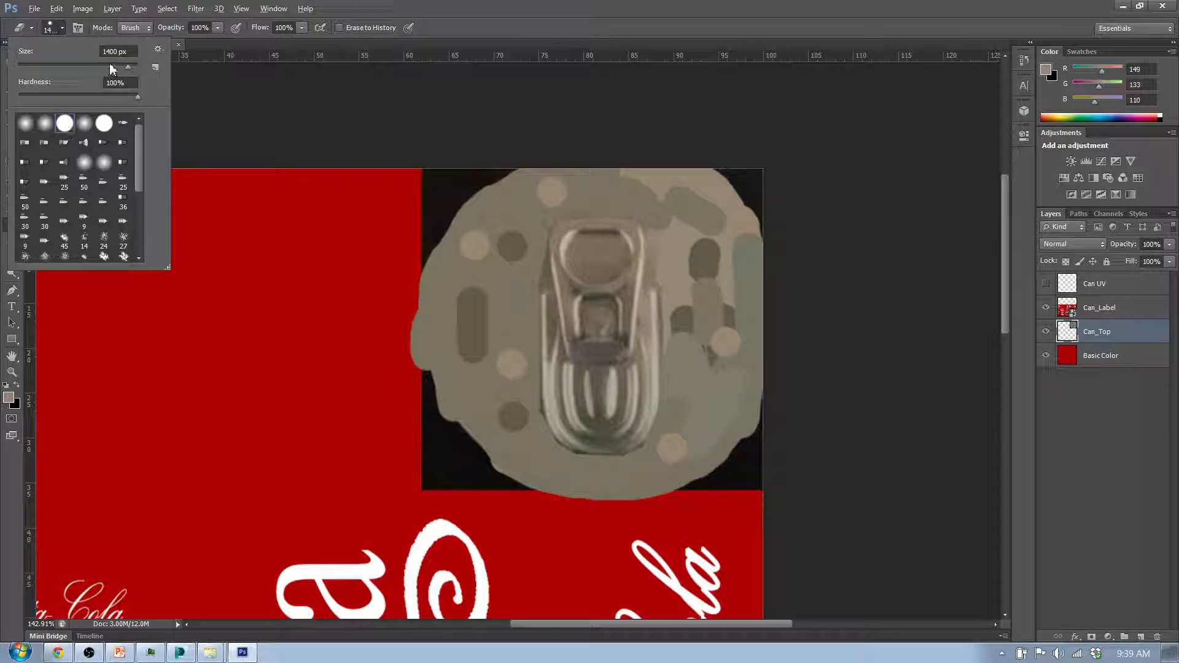
drag(125, 69, 54, 69)
mouse_move(478, 140)
mouse_down()
mouse_move(408, 190)
mouse_move(476, 149)
mouse_move(378, 271)
mouse_move(379, 354)
mouse_move(409, 444)
mouse_move(459, 475)
mouse_move(390, 381)
mouse_move(438, 450)
mouse_move(509, 488)
mouse_move(690, 487)
mouse_move(676, 475)
mouse_move(722, 472)
mouse_move(769, 412)
mouse_move(687, 482)
mouse_up()
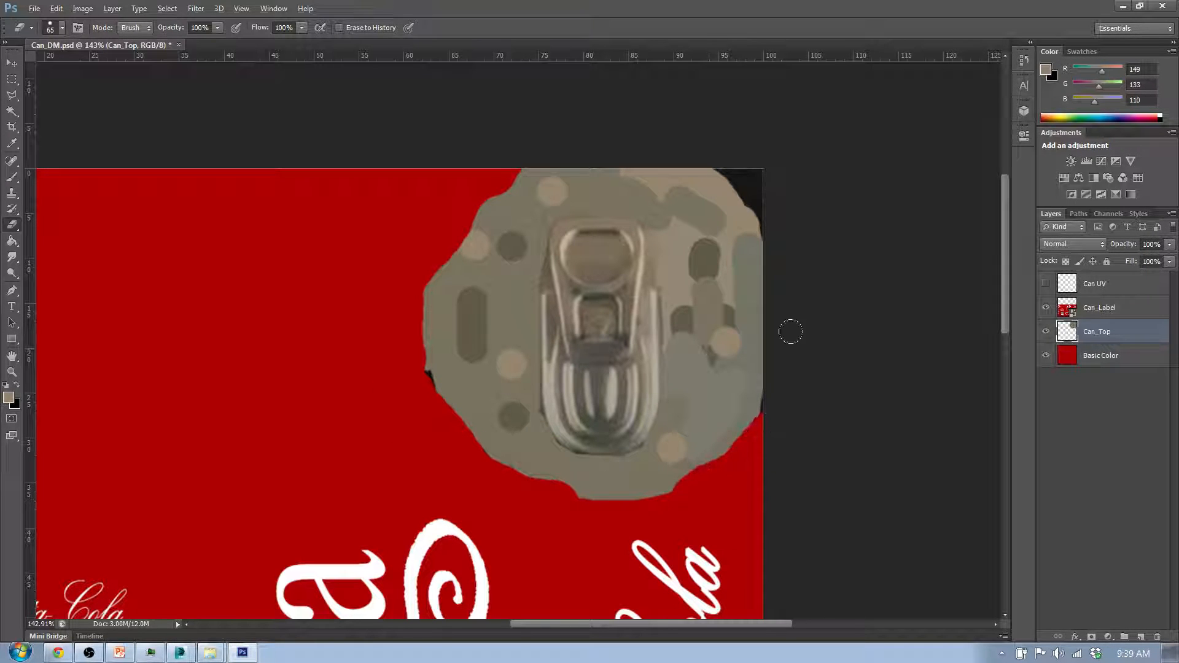
mouse_move(766, 196)
mouse_down()
mouse_move(710, 146)
mouse_move(773, 220)
mouse_up()
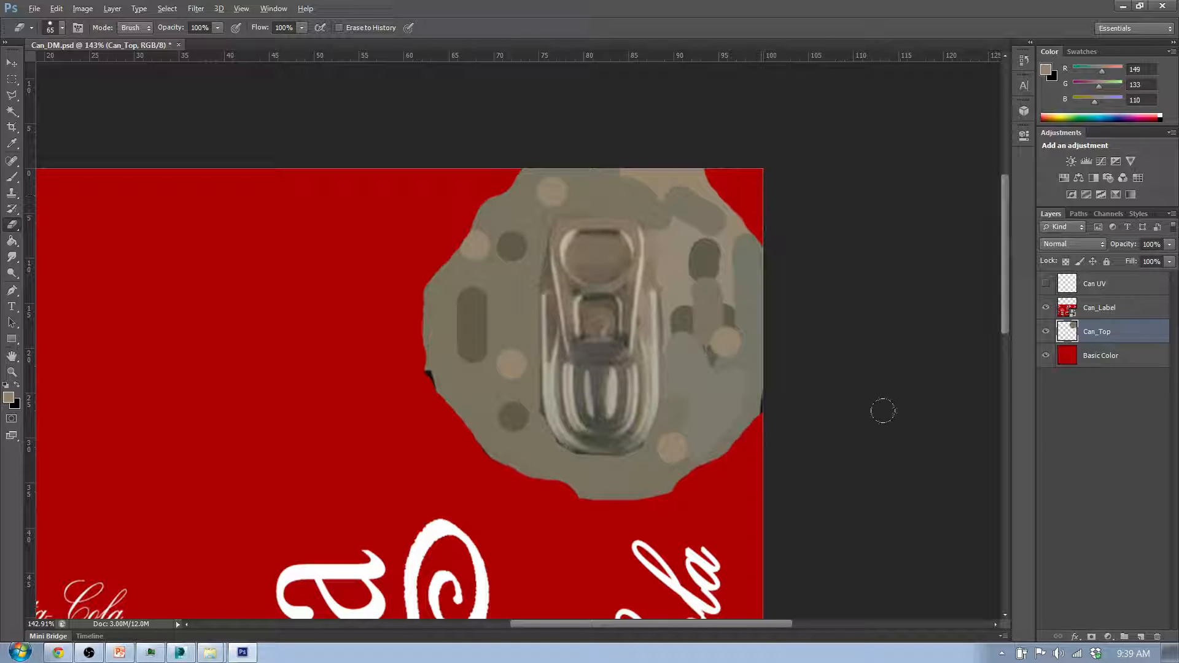
Step: Show the Can UV layer and erase the excess lid paint below the UV circle, near the label area
click(1046, 284)
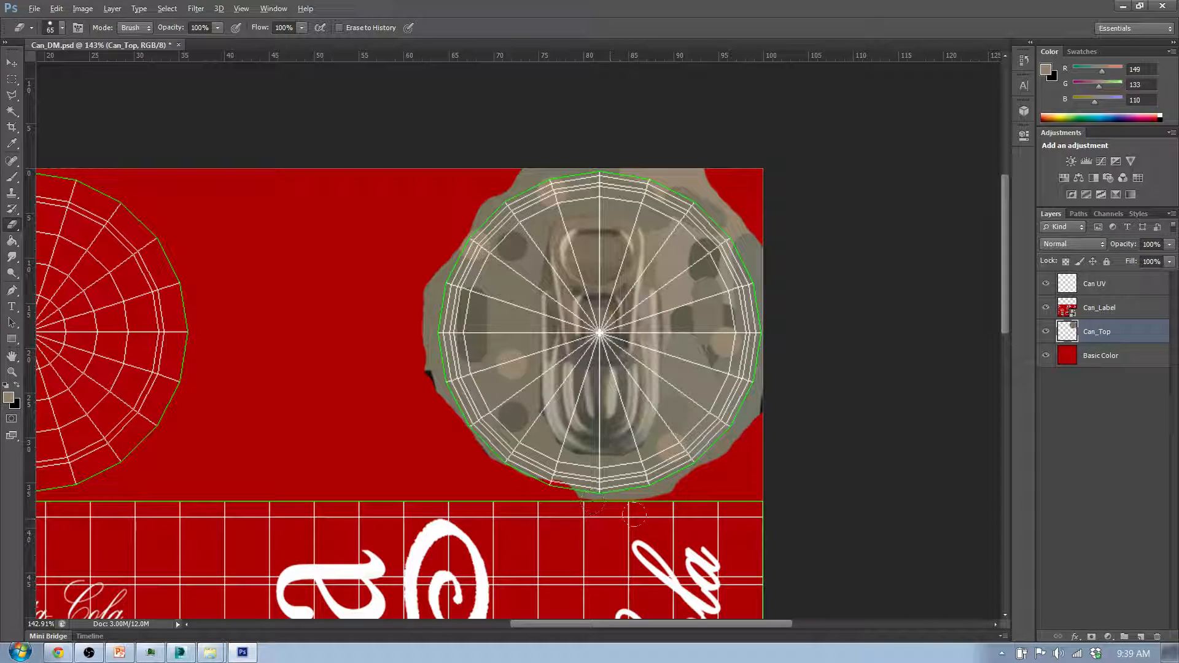
scroll(636, 556, up, 3)
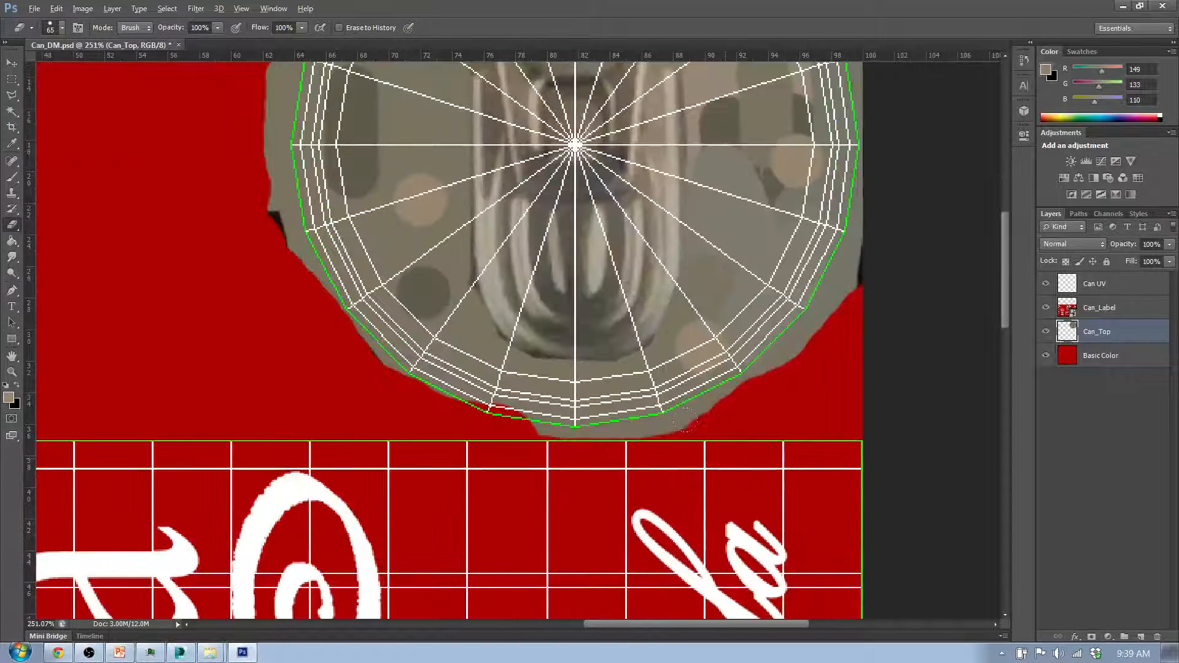
mouse_move(620, 437)
mouse_down()
mouse_move(487, 444)
mouse_move(668, 440)
mouse_up()
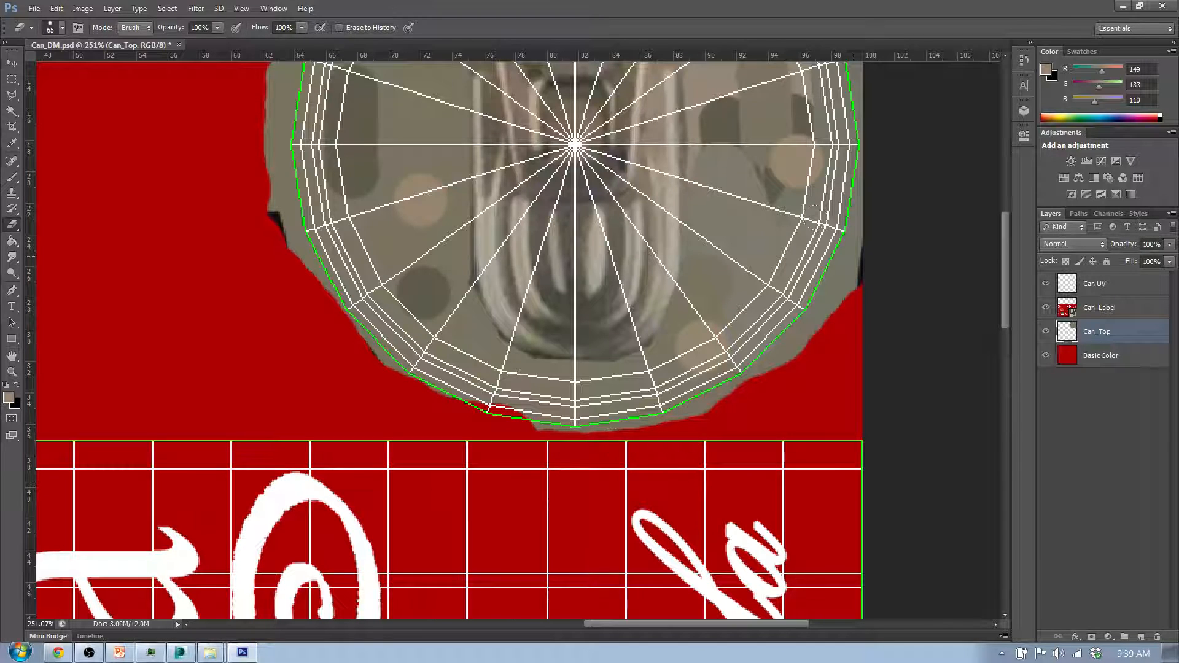
Step: Paint light tan around the lid's rim with the 35 px brush, filling the gaps inside the UV circle's outer edge
click(13, 180)
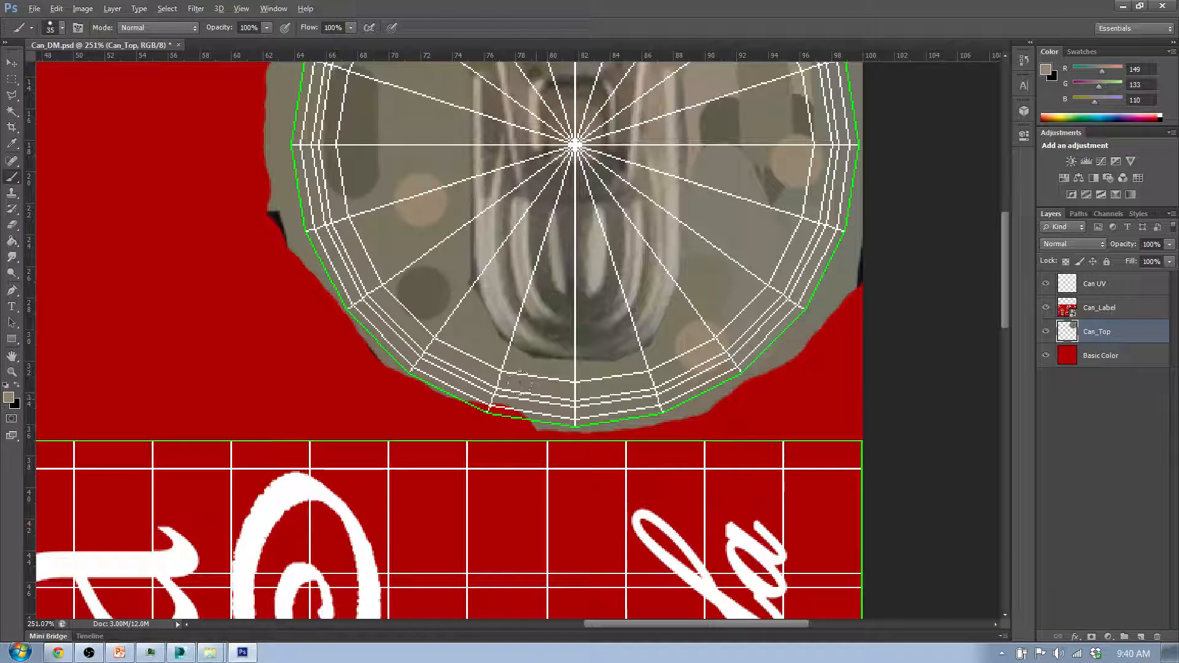
mouse_move(537, 400)
mouse_down()
mouse_move(372, 350)
mouse_move(376, 338)
mouse_move(300, 227)
mouse_move(286, 168)
mouse_move(294, 270)
mouse_up()
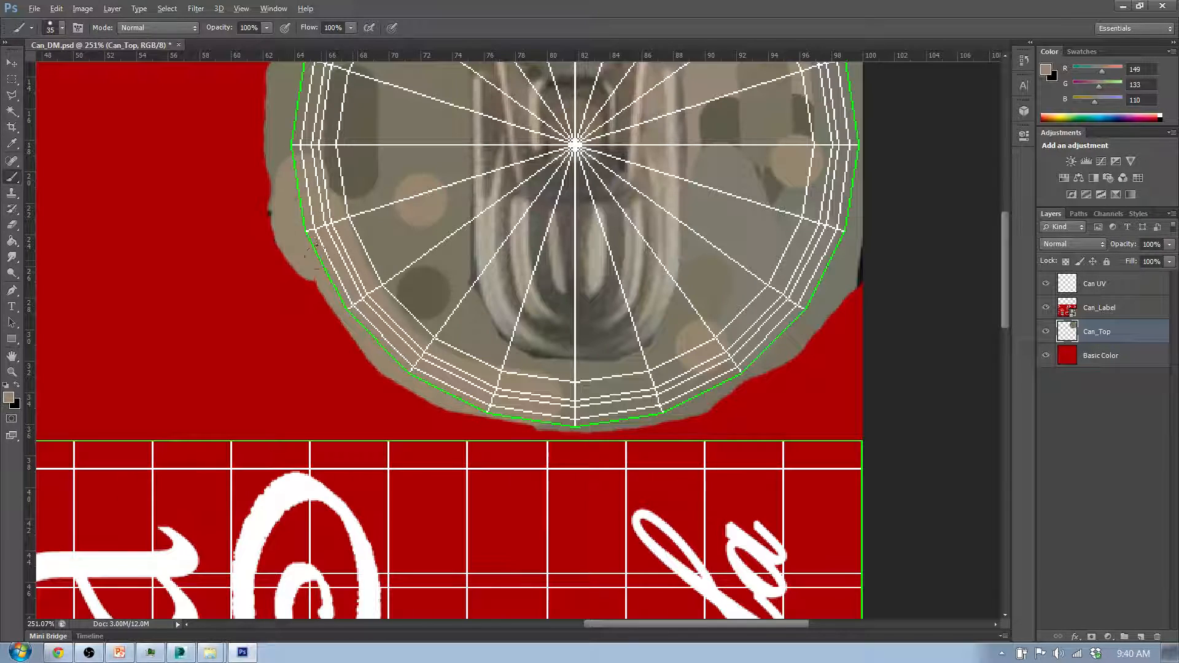
scroll(337, 297, up, 5)
mouse_move(286, 342)
mouse_down()
mouse_move(307, 368)
mouse_move(295, 264)
mouse_move(436, 151)
mouse_move(481, 73)
mouse_move(553, 74)
mouse_move(449, 74)
mouse_move(602, 92)
mouse_move(777, 154)
mouse_move(841, 320)
mouse_move(826, 473)
mouse_move(804, 510)
mouse_up()
scroll(811, 504, down, 3)
scroll(820, 426, down, 1)
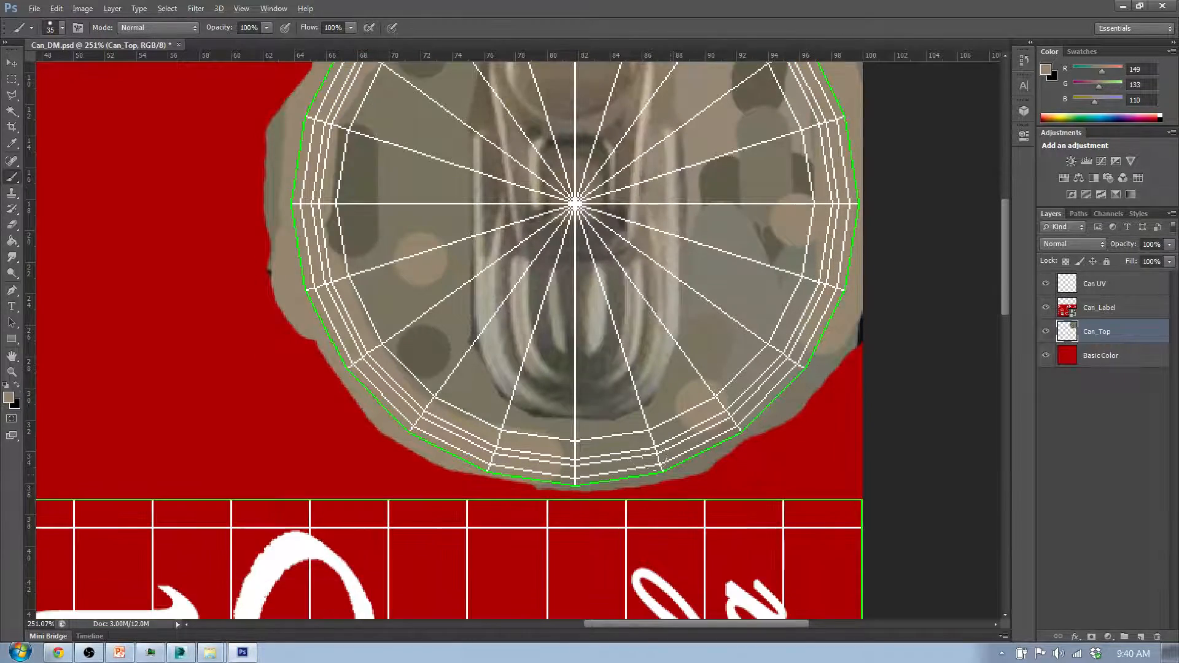
scroll(566, 550, up, 4)
scroll(590, 448, down, 3)
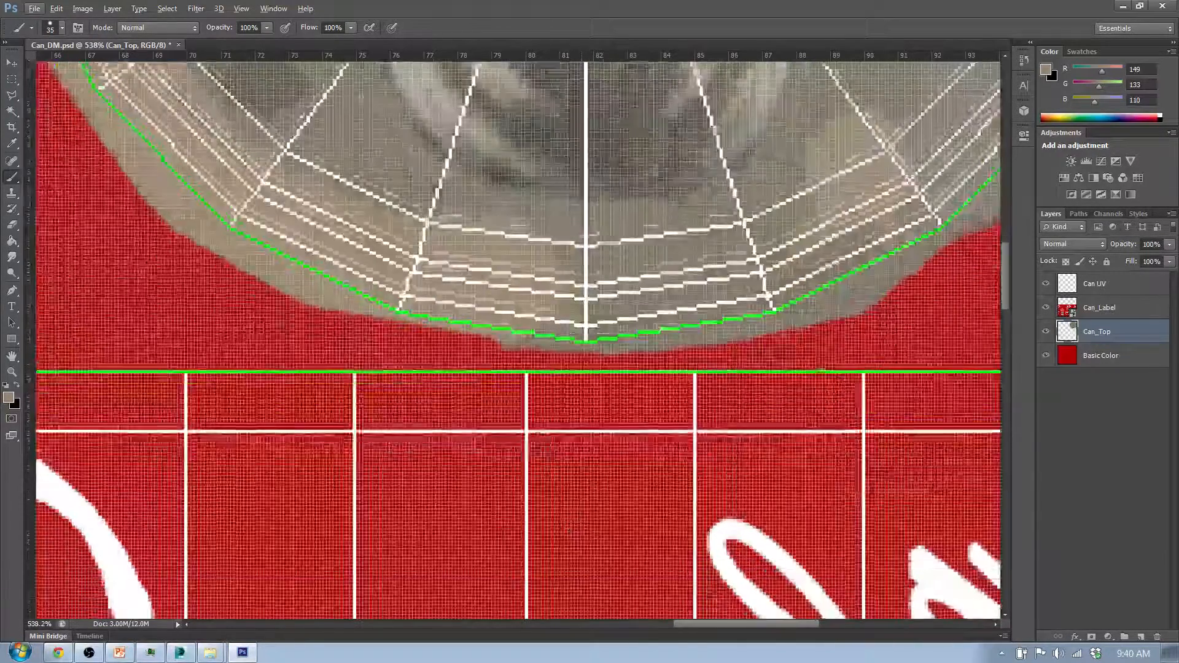
scroll(593, 434, down, 3)
scroll(594, 434, down, 1)
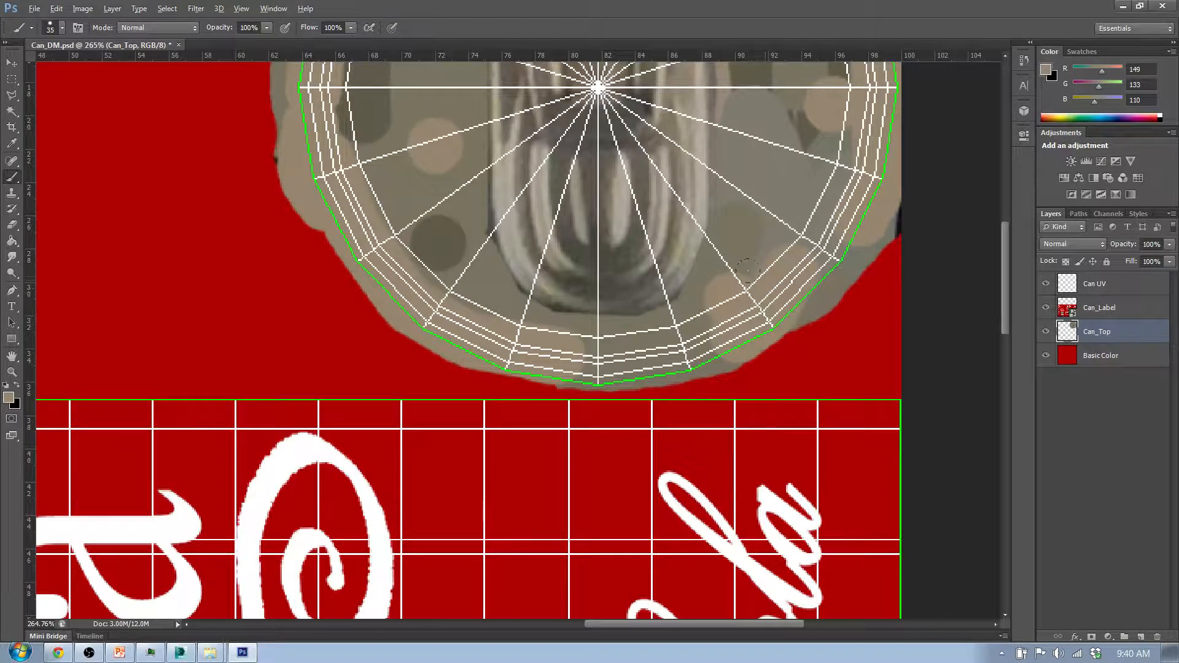
scroll(748, 270, down, 5)
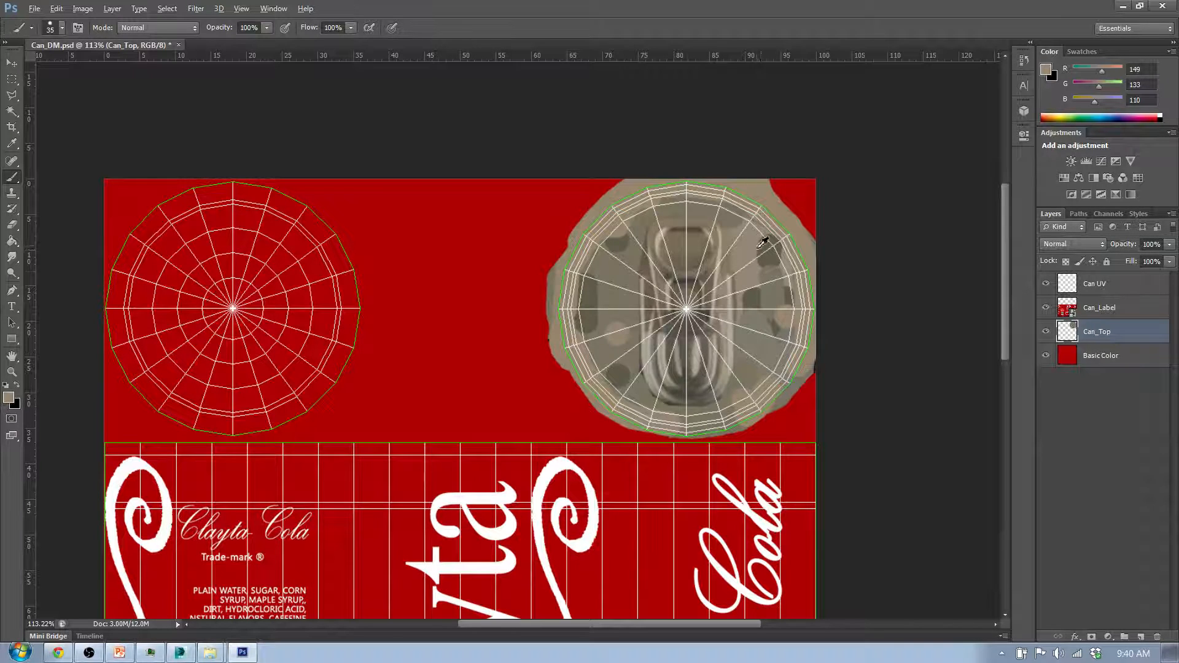
Step: Smudge the painted spots on the lid's left side at 68% strength so the tones blend together
alt+click(749, 317)
click(16, 264)
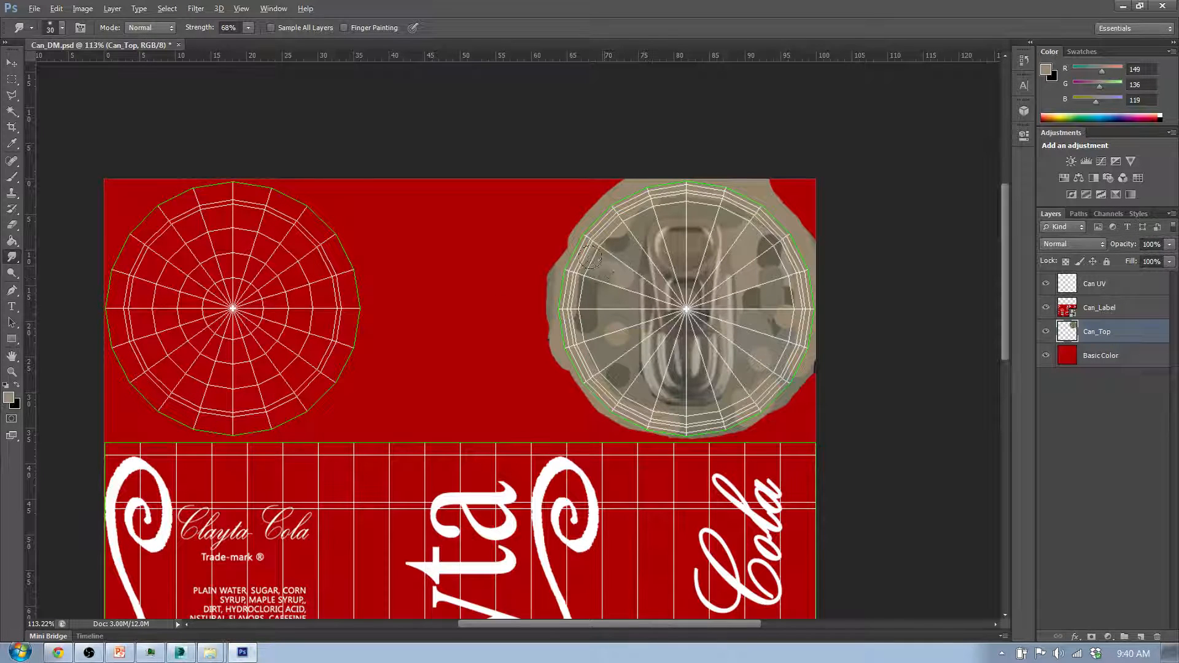
mouse_move(605, 318)
mouse_down()
mouse_move(610, 228)
mouse_move(595, 233)
mouse_move(588, 273)
mouse_move(636, 207)
mouse_up()
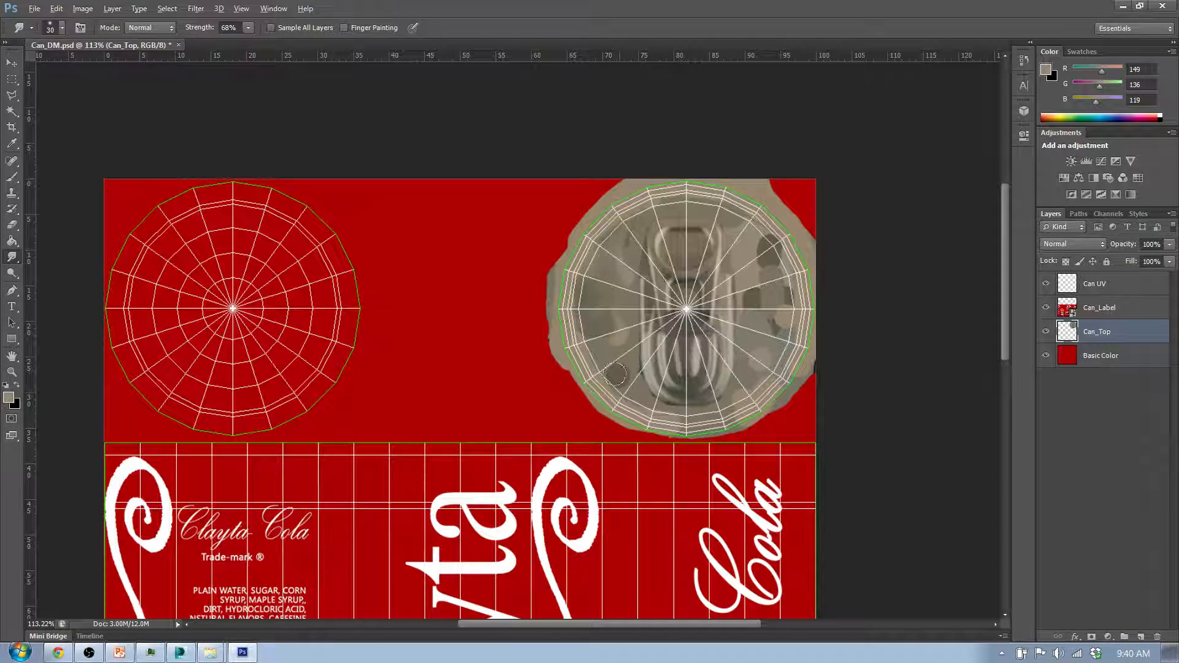
scroll(610, 416, up, 3)
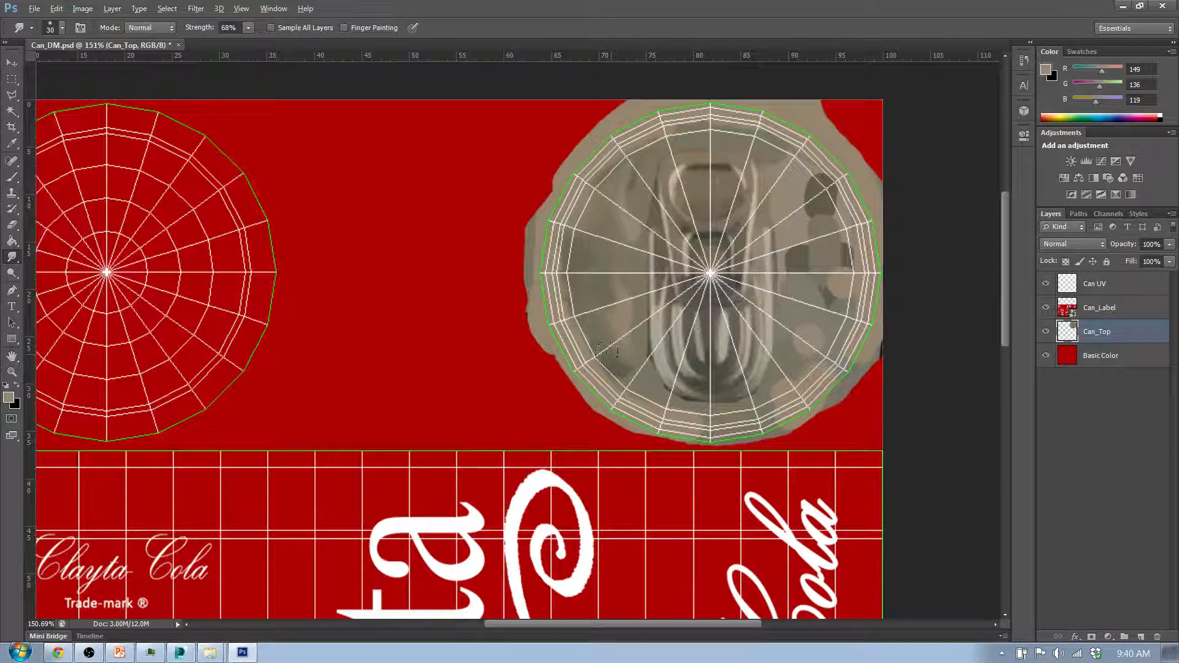
mouse_move(552, 293)
mouse_down()
mouse_move(568, 169)
mouse_move(637, 131)
mouse_move(731, 112)
mouse_move(839, 215)
mouse_move(841, 197)
mouse_move(816, 202)
mouse_move(821, 190)
mouse_up()
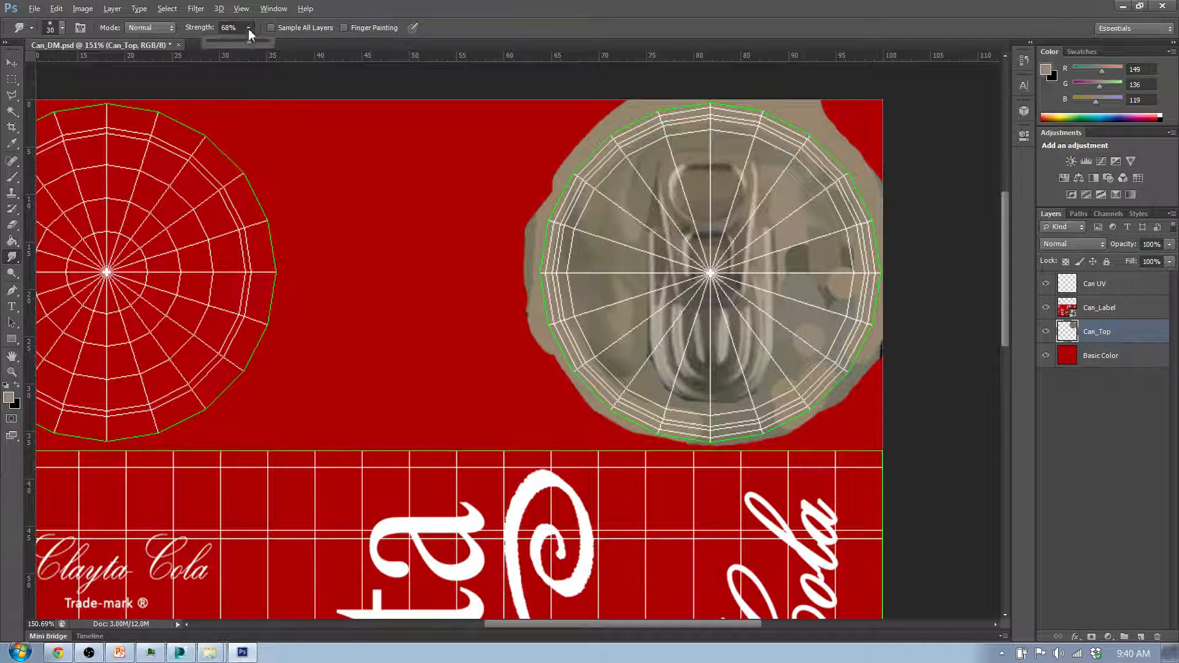
Step: Set the smudge strength to 67% and blend the painted spots across the lid's right side and lower-right rim
drag(249, 35, 242, 42)
click(812, 179)
drag(854, 253, 826, 245)
mouse_move(790, 206)
mouse_down()
mouse_move(773, 163)
mouse_move(771, 196)
mouse_up()
mouse_move(801, 267)
mouse_down()
mouse_move(787, 185)
mouse_move(842, 318)
mouse_move(837, 300)
mouse_move(804, 296)
mouse_up()
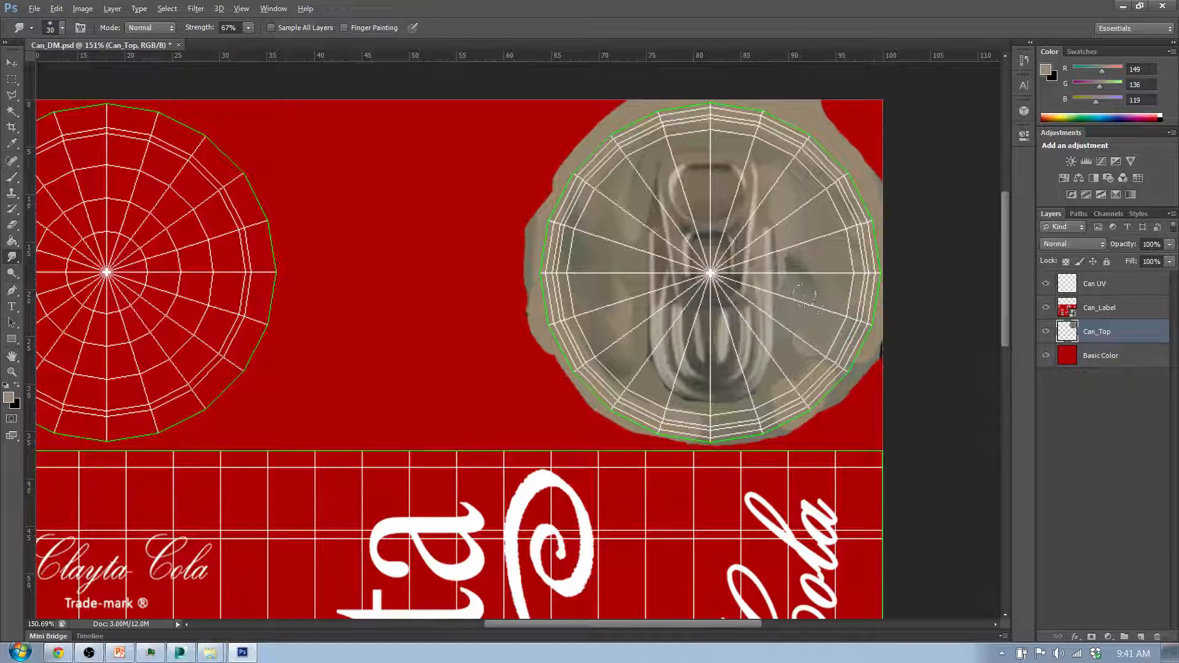
mouse_move(801, 251)
mouse_down()
mouse_move(797, 293)
mouse_move(790, 217)
mouse_move(795, 278)
mouse_move(837, 251)
mouse_move(810, 291)
mouse_move(801, 257)
mouse_move(836, 326)
mouse_move(822, 369)
mouse_move(792, 383)
mouse_up()
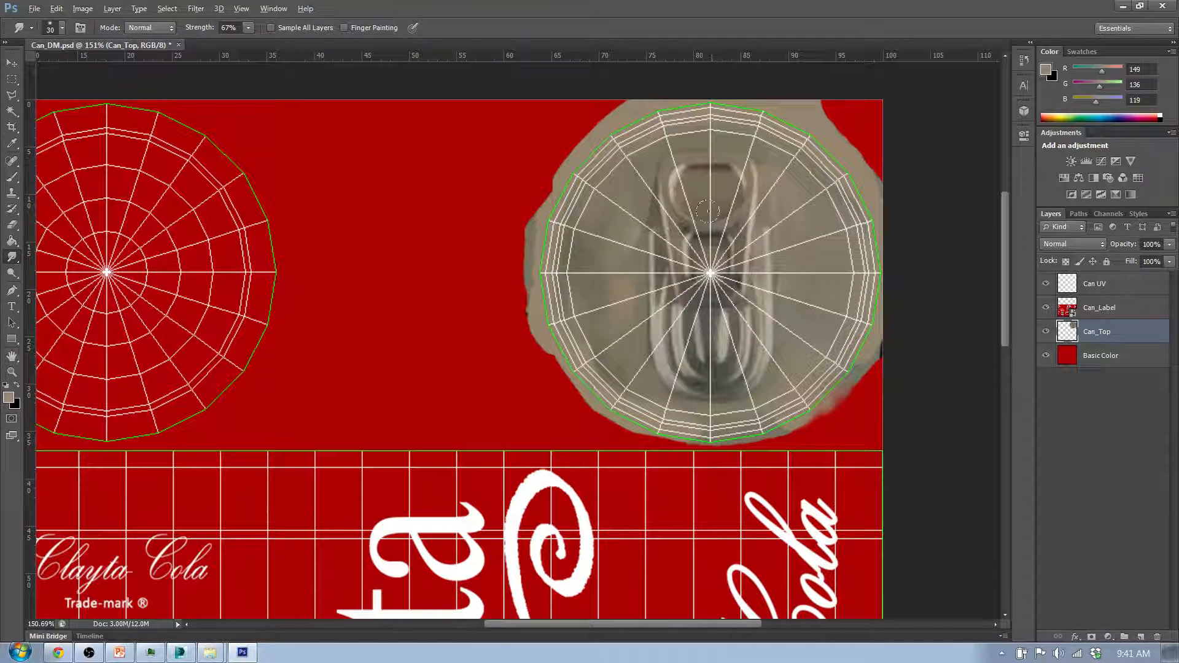
Step: Soften the lid's painted surface around the pull tab with the Blur tool at 47% strength
click(12, 257)
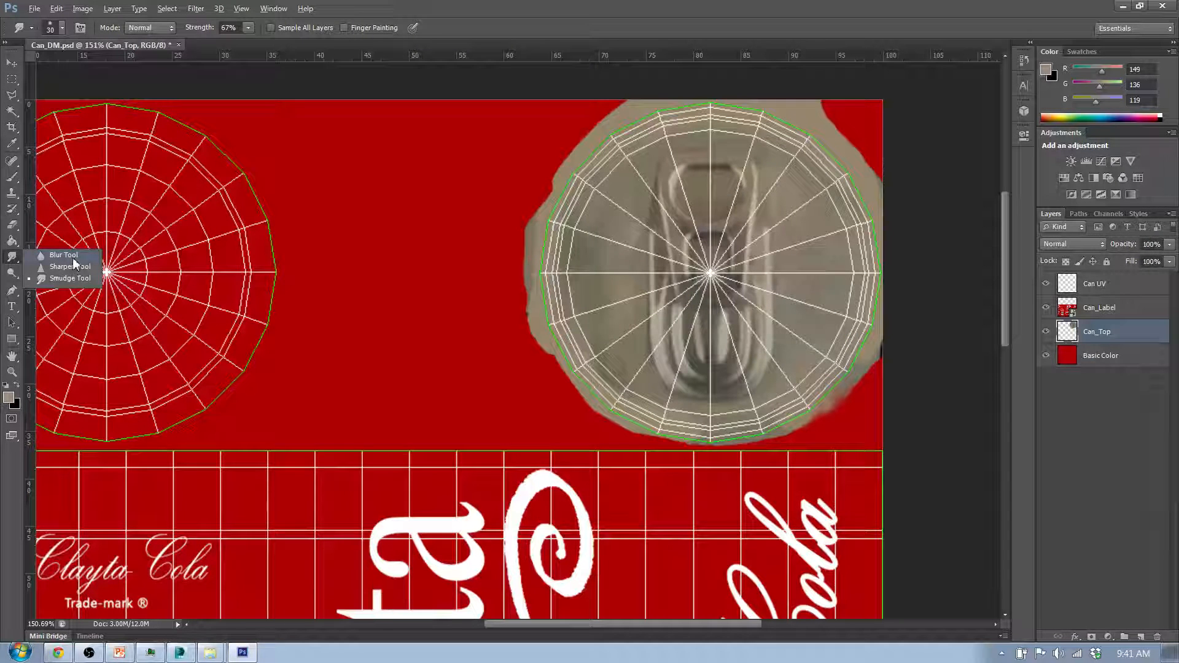
click(72, 257)
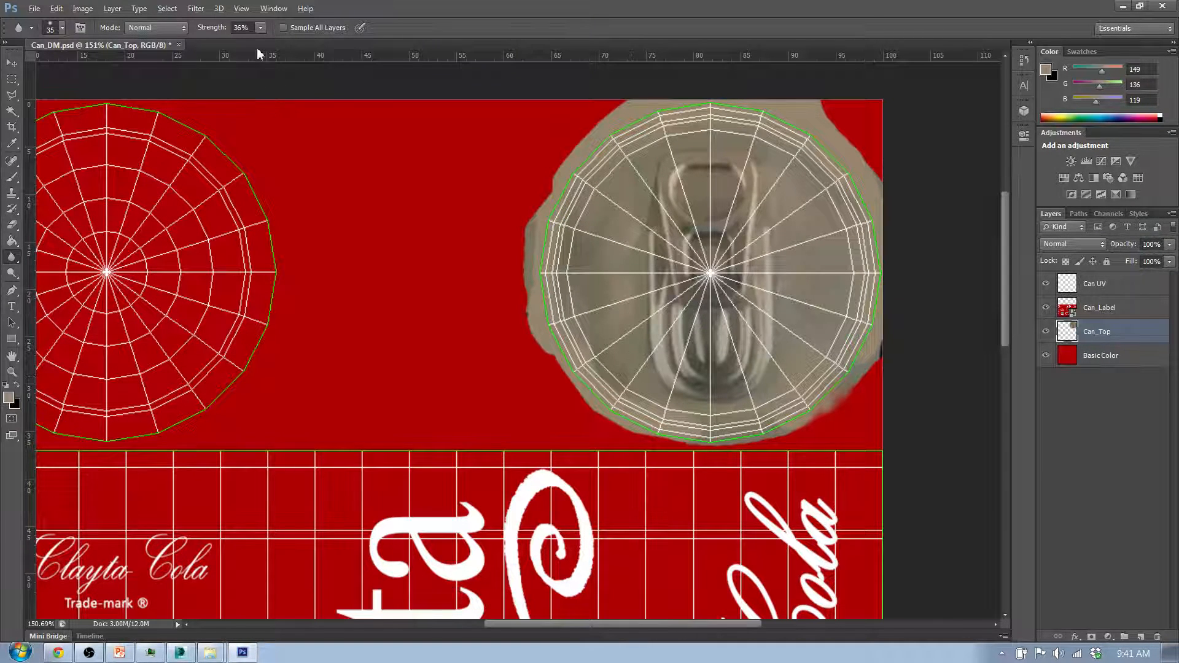
click(259, 28)
click(597, 320)
scroll(629, 132, up, 3)
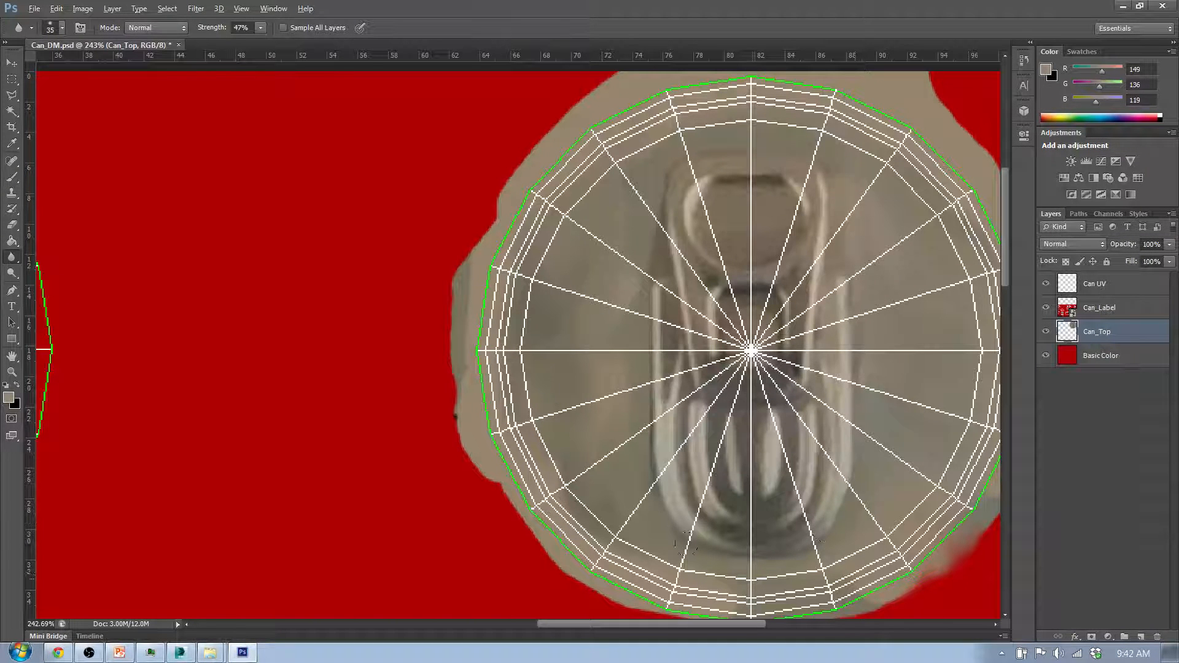
scroll(851, 410, down, 2)
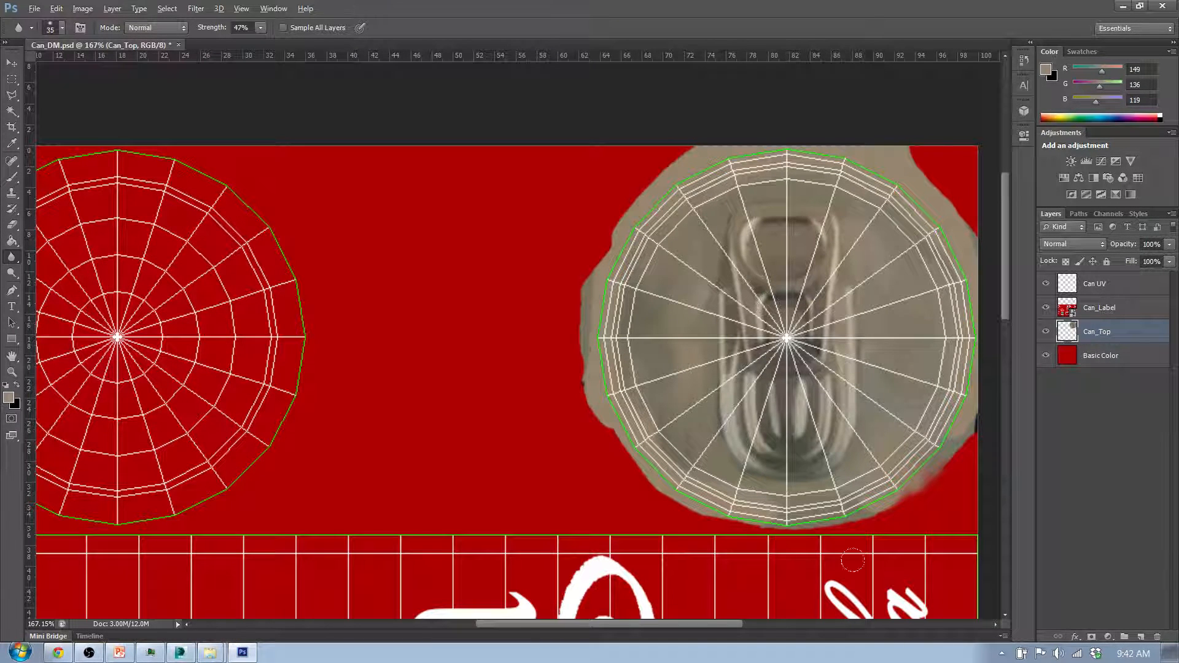
Step: Deselect the Can_Top layer, hide the Can UV layer, and switch to 3ds Max
mouse_move(738, 625)
mouse_down()
mouse_move(710, 623)
mouse_move(723, 624)
mouse_up()
scroll(724, 458, down, 2)
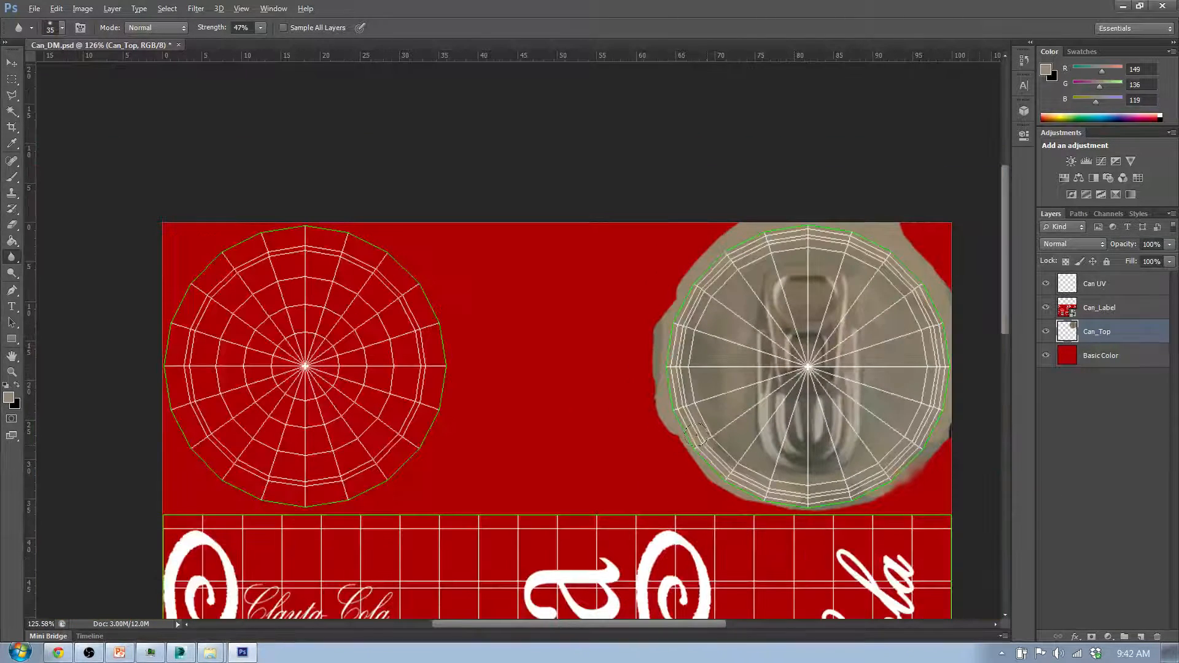
ctrl+click(1115, 335)
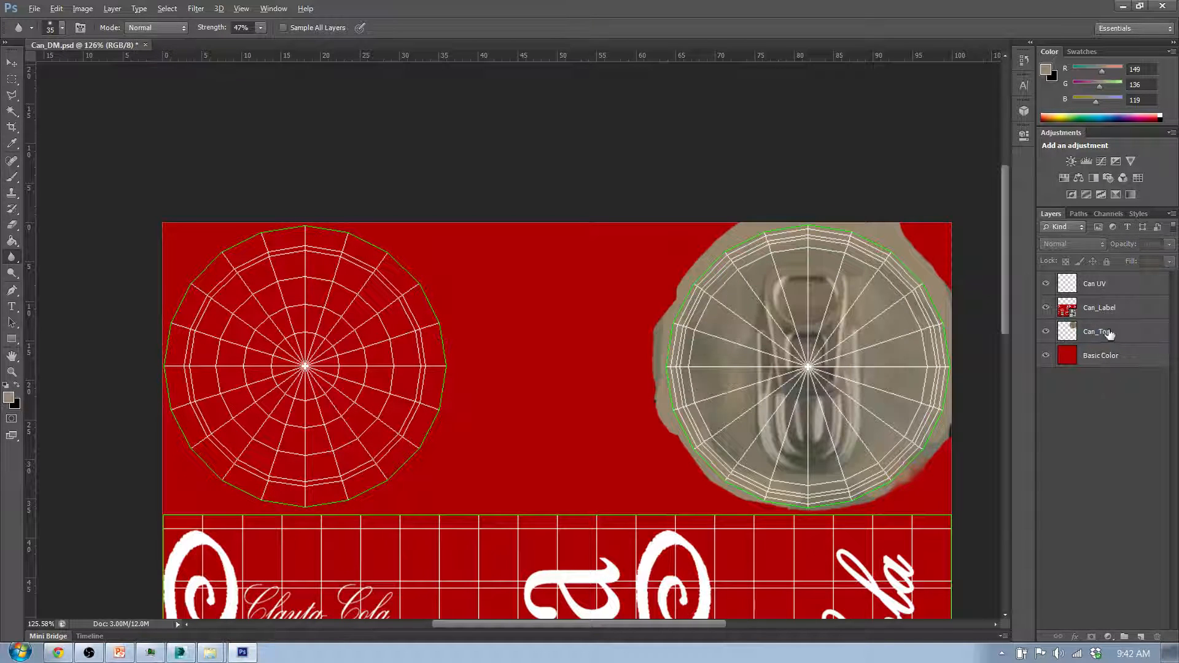
click(1046, 284)
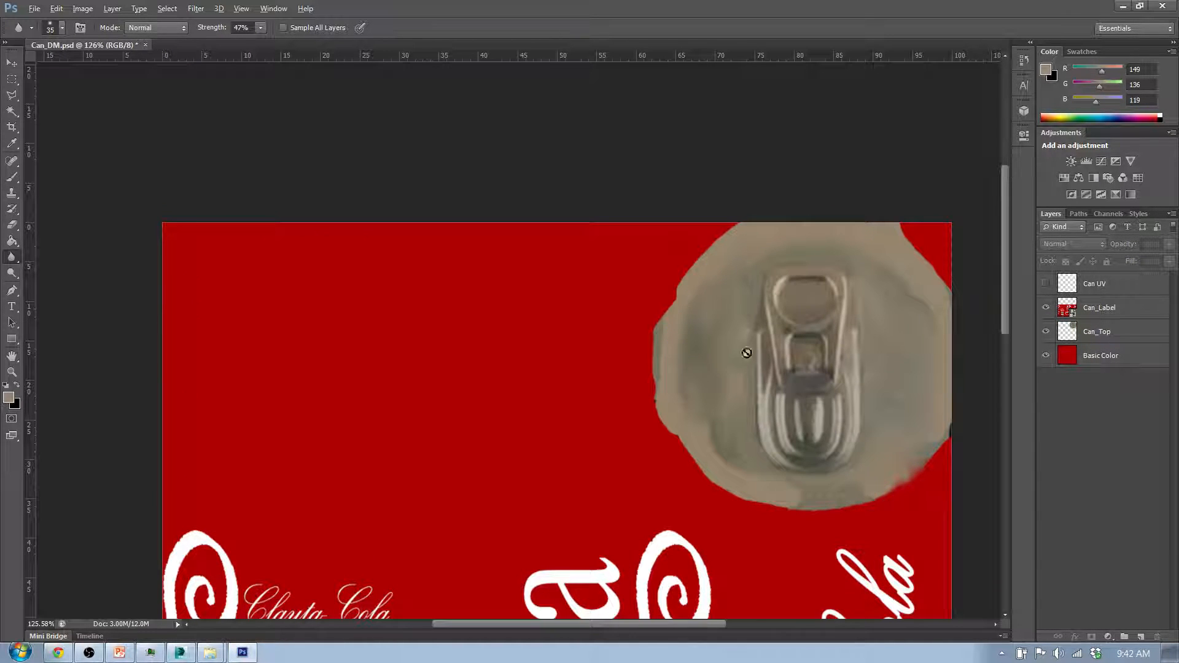
click(180, 652)
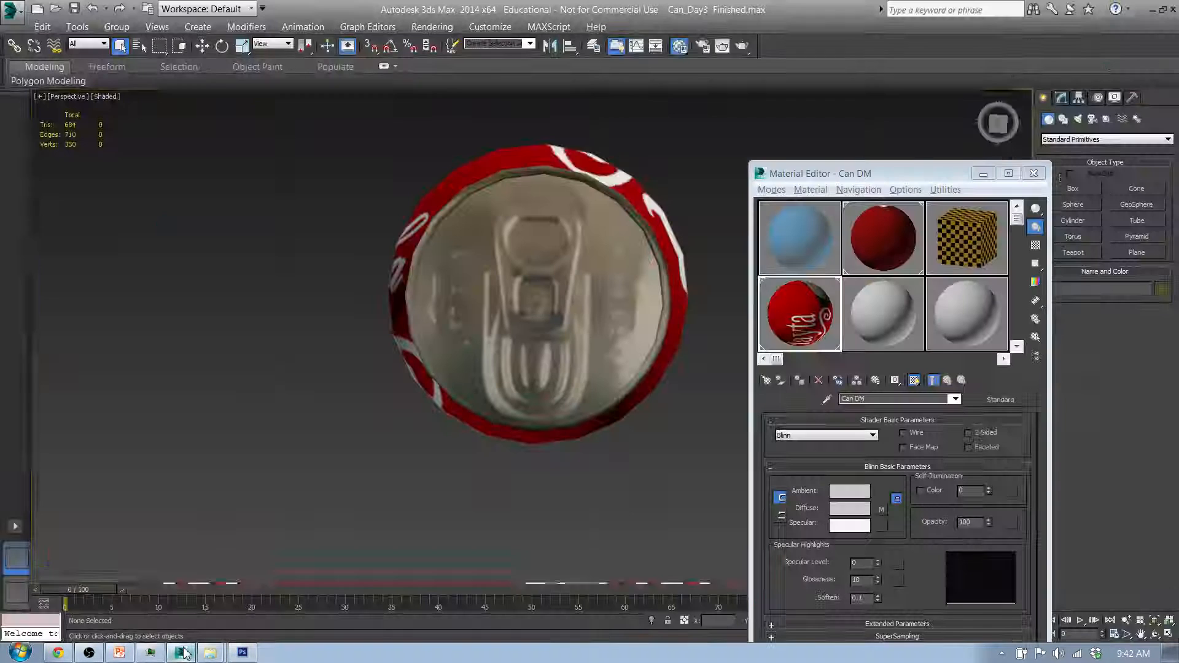
Step: Switch to Photoshop and save the Can_DM.psd texture
drag(453, 447, 476, 357)
click(242, 653)
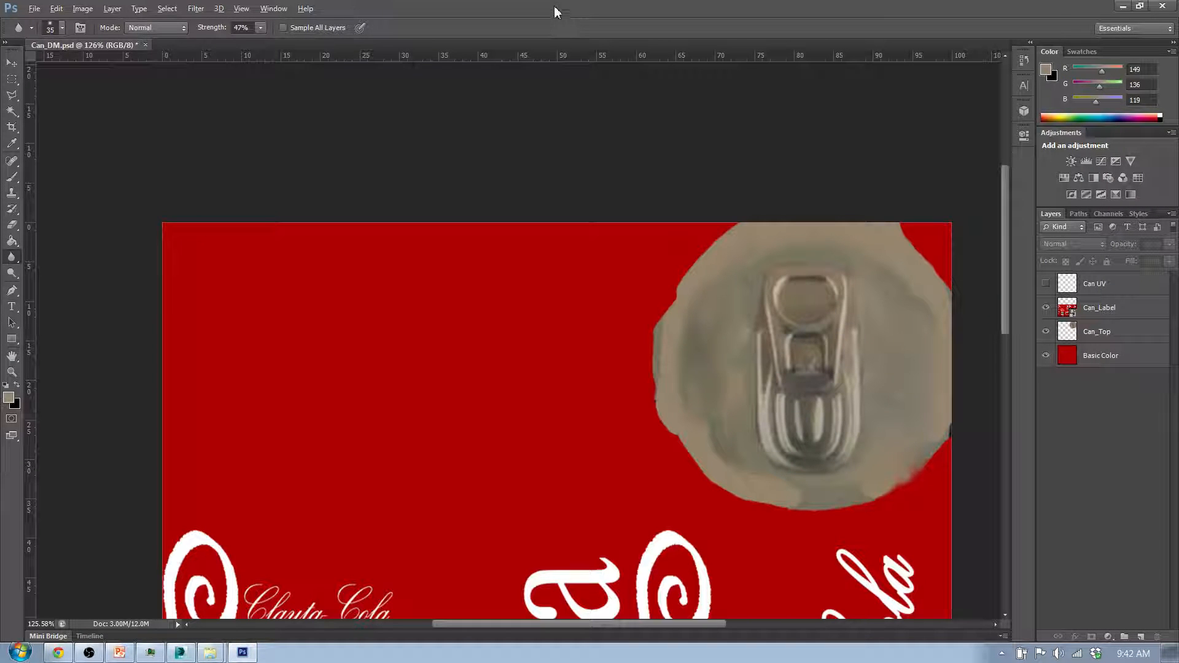
key(ctrl+s)
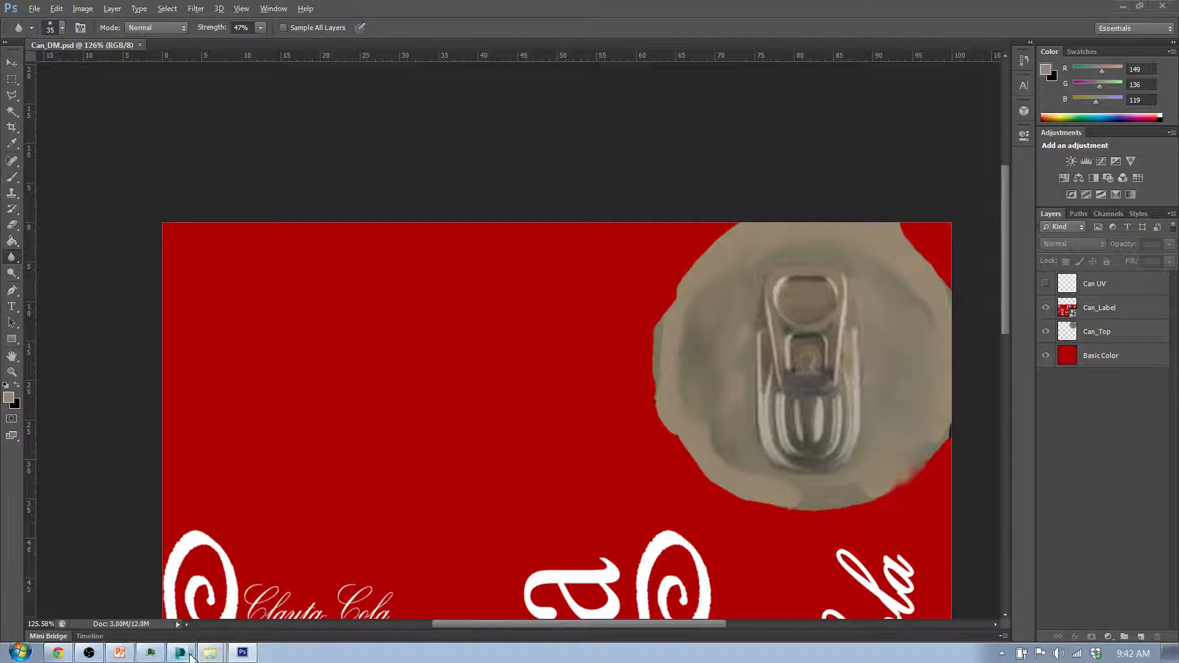
Step: Switch to 3ds Max and examine the updated texture on the can's lid, sides and underside
click(180, 652)
mouse_move(603, 200)
mouse_down()
mouse_move(608, 232)
mouse_move(616, 179)
mouse_move(655, 145)
mouse_move(617, 200)
mouse_up()
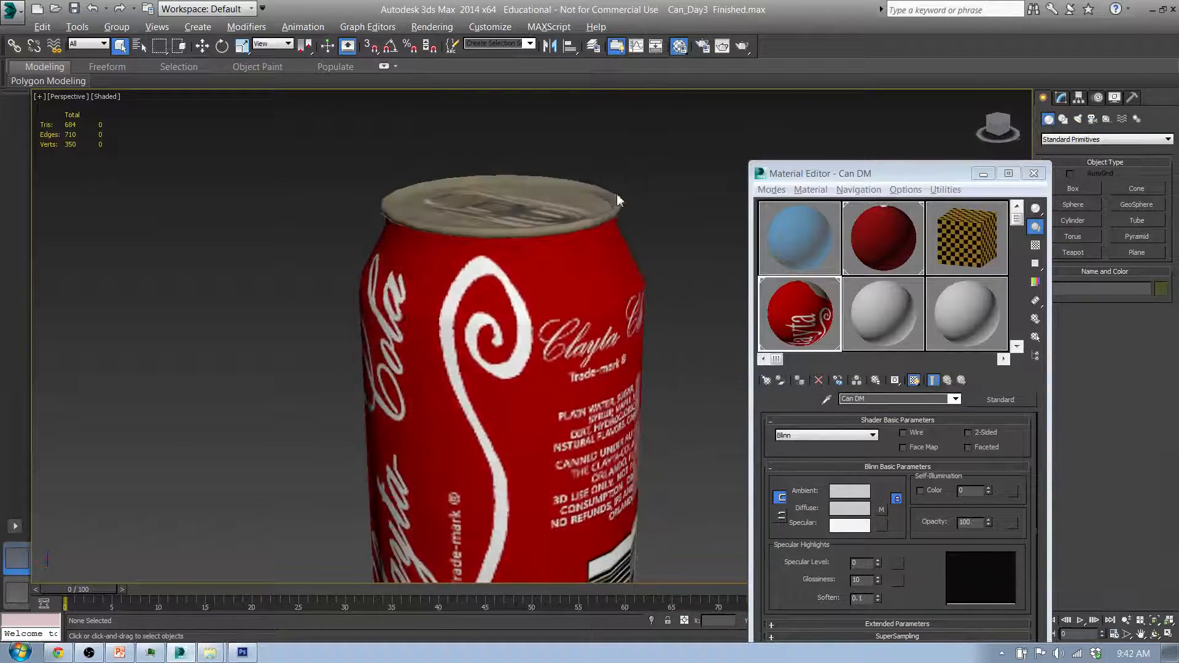
scroll(552, 212, down, 2)
scroll(522, 264, up, 6)
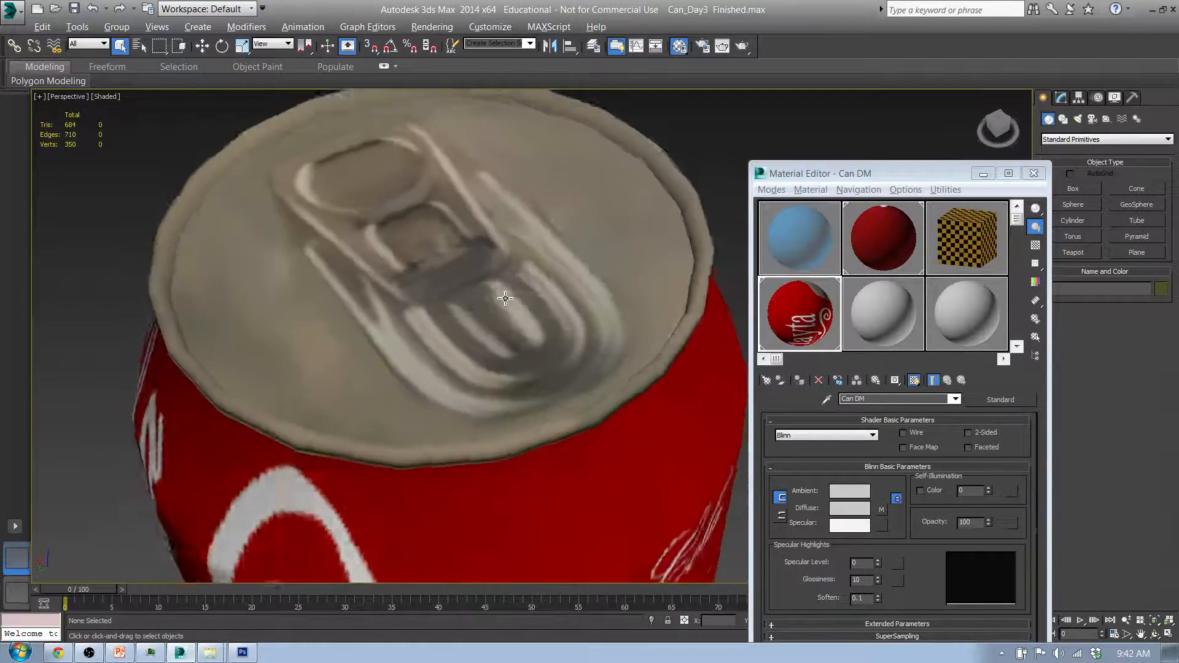
drag(506, 299, 532, 274)
scroll(442, 261, down, 5)
scroll(533, 273, up, 4)
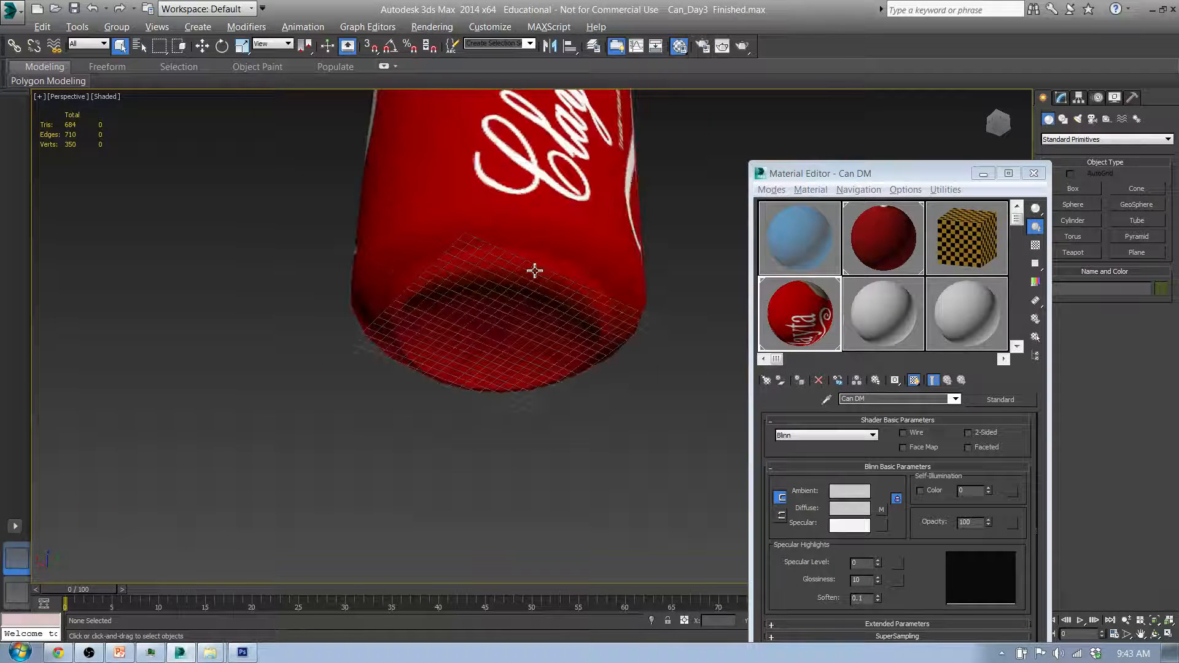
Step: Switch to Photoshop and duplicate the Can_Top layer as Can_Bottom
click(243, 654)
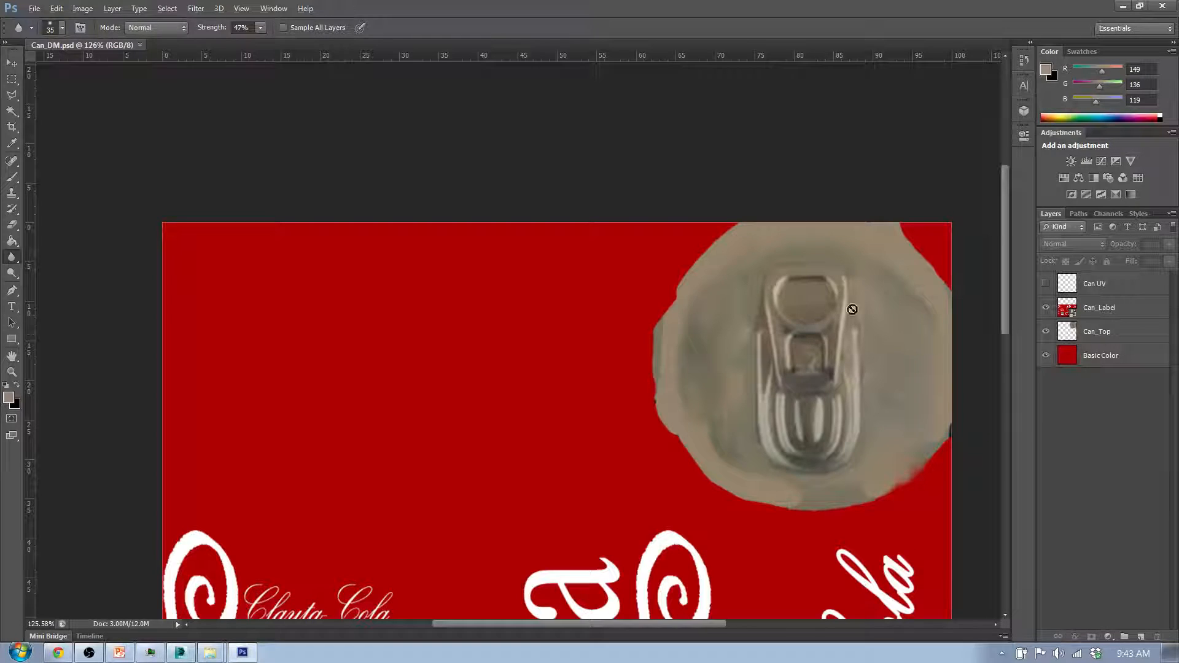
click(1119, 337)
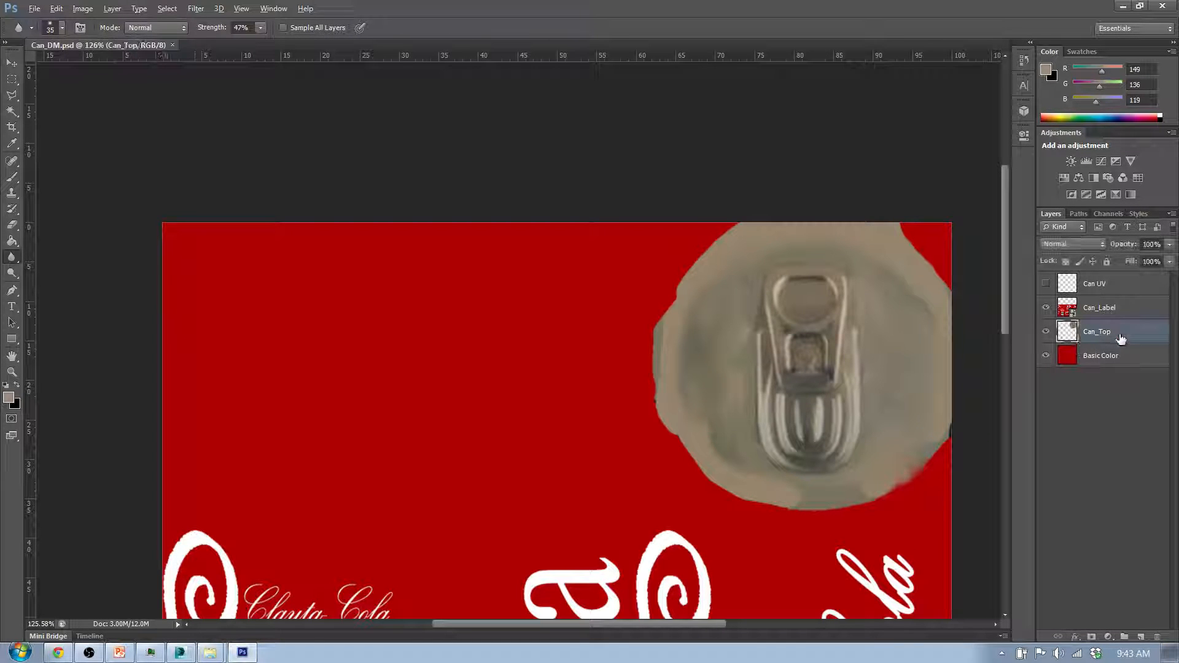
click(1095, 381)
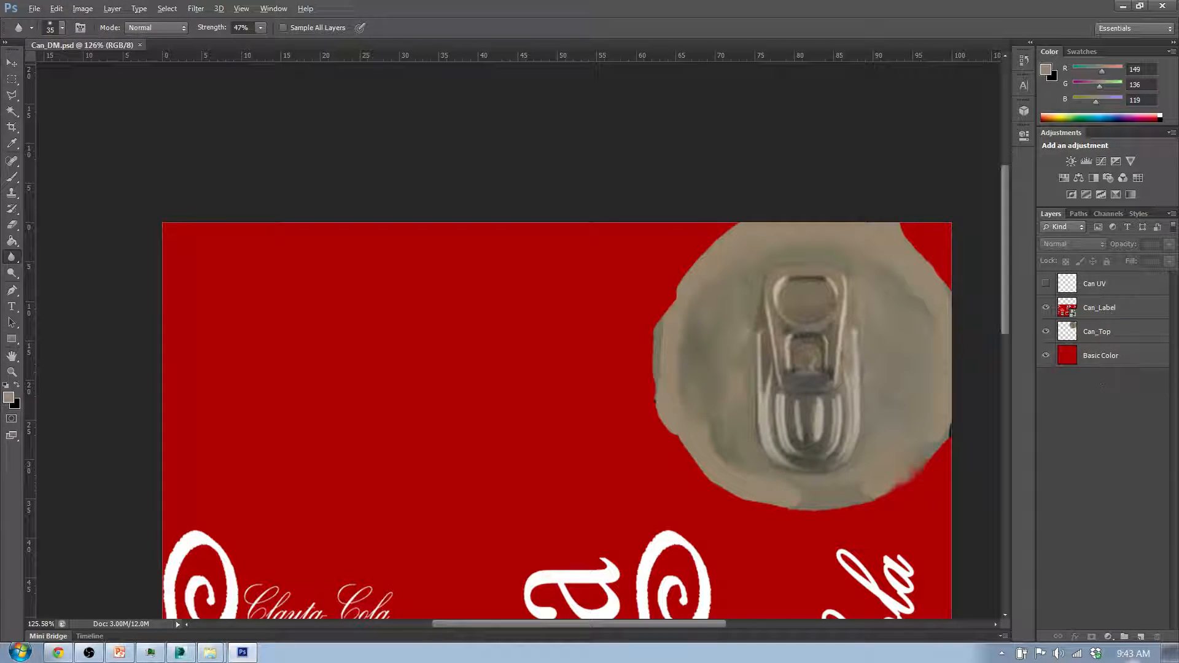
right_click(1111, 339)
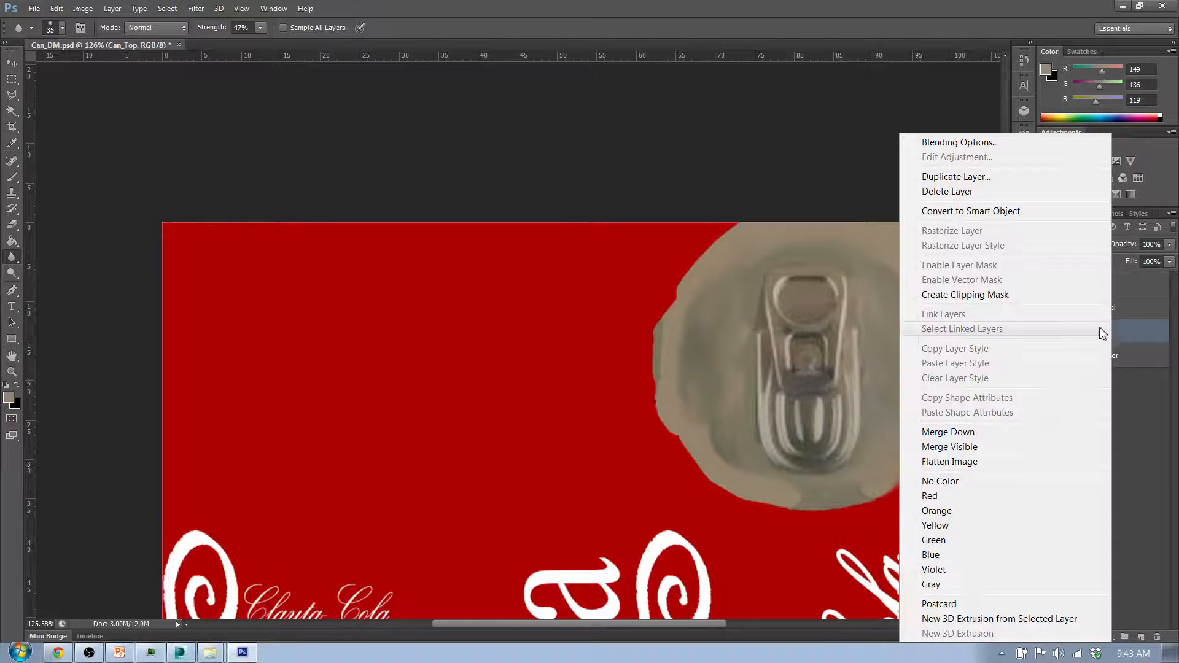
click(988, 180)
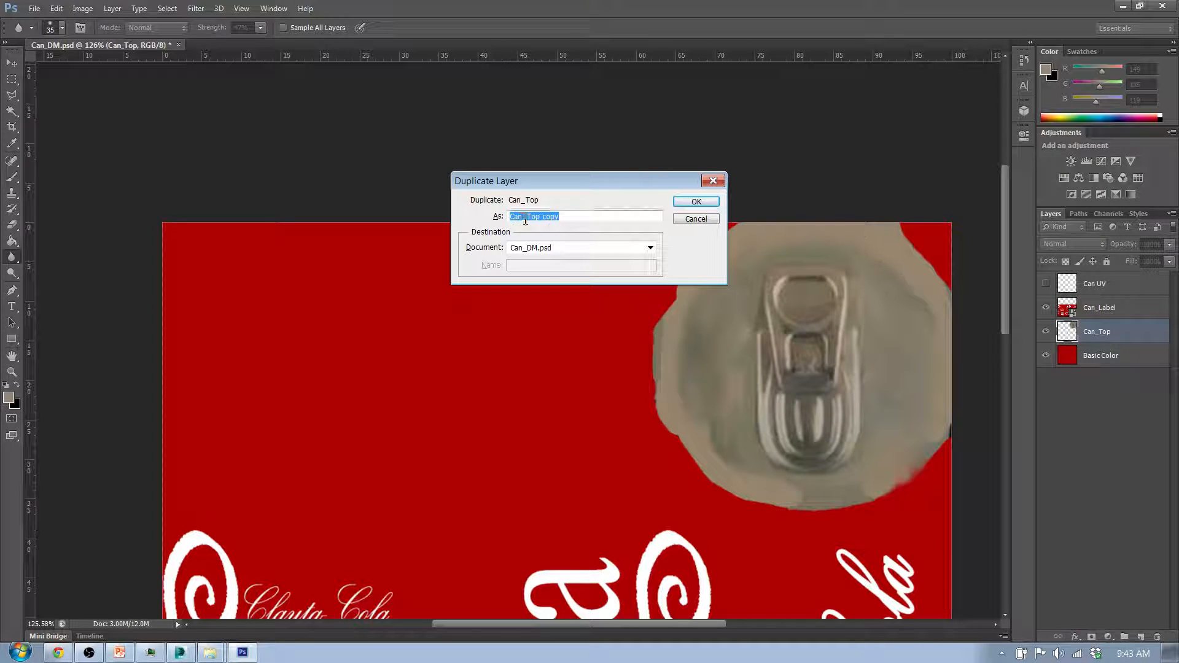
drag(527, 219, 630, 219)
text(B)
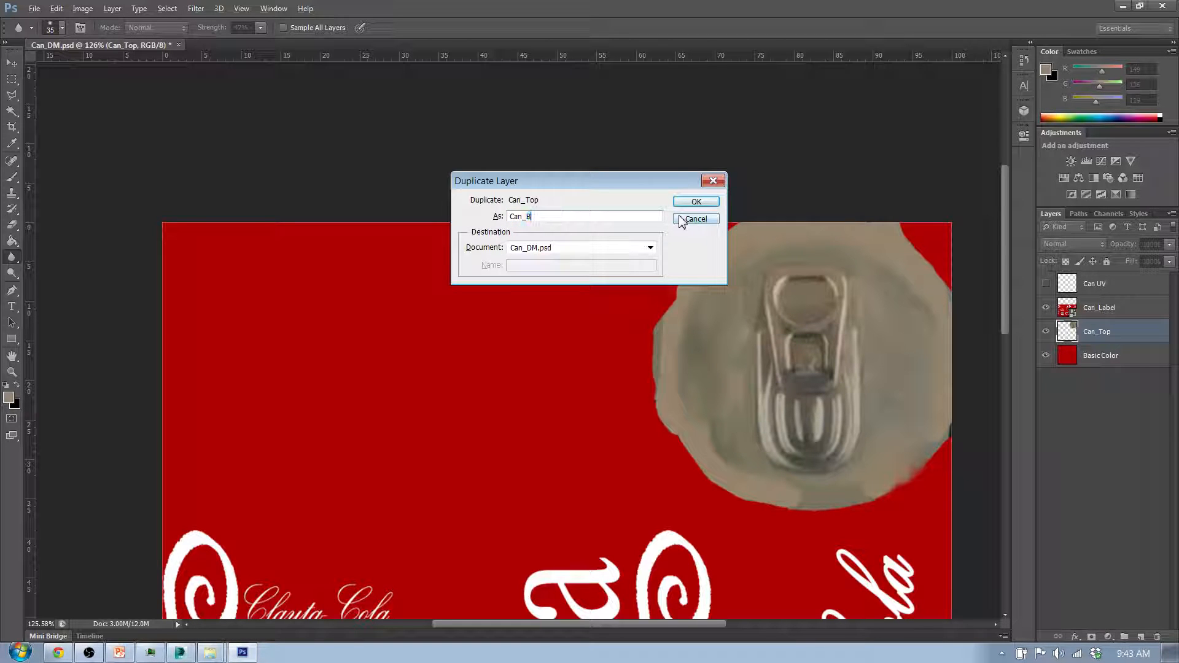
text(ottom)
key(Return)
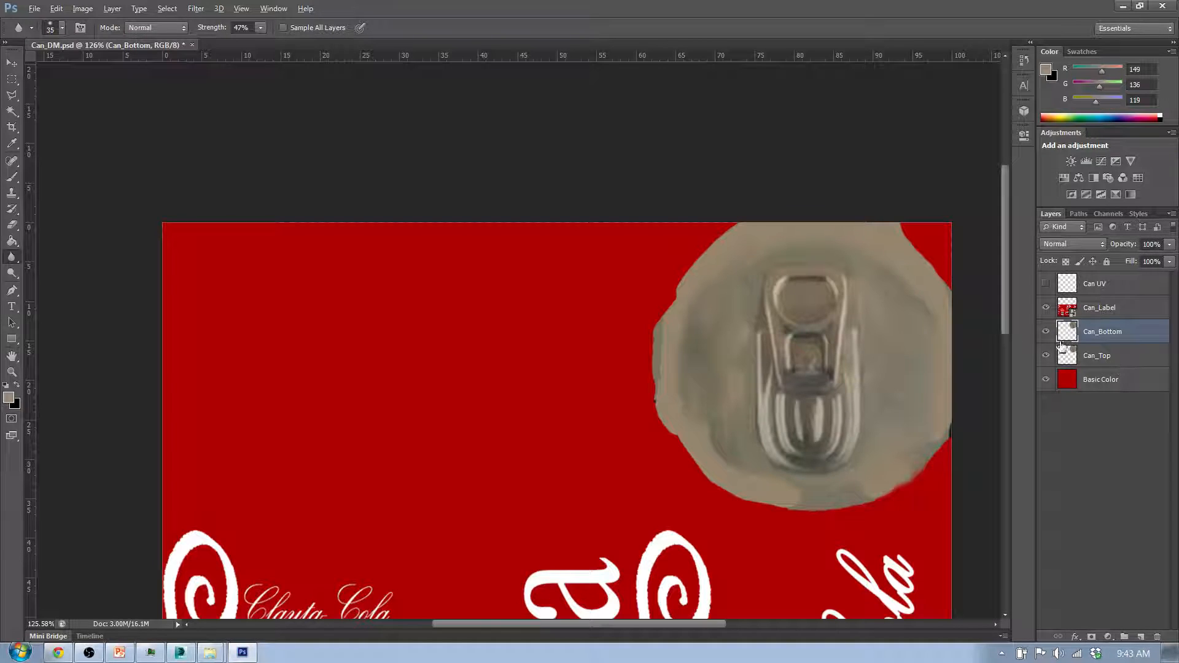
Step: Show the Can UV layer and clone-stamp the lid from its centre onto the left UV circle on Can_Top, using a size 300 brush
click(13, 193)
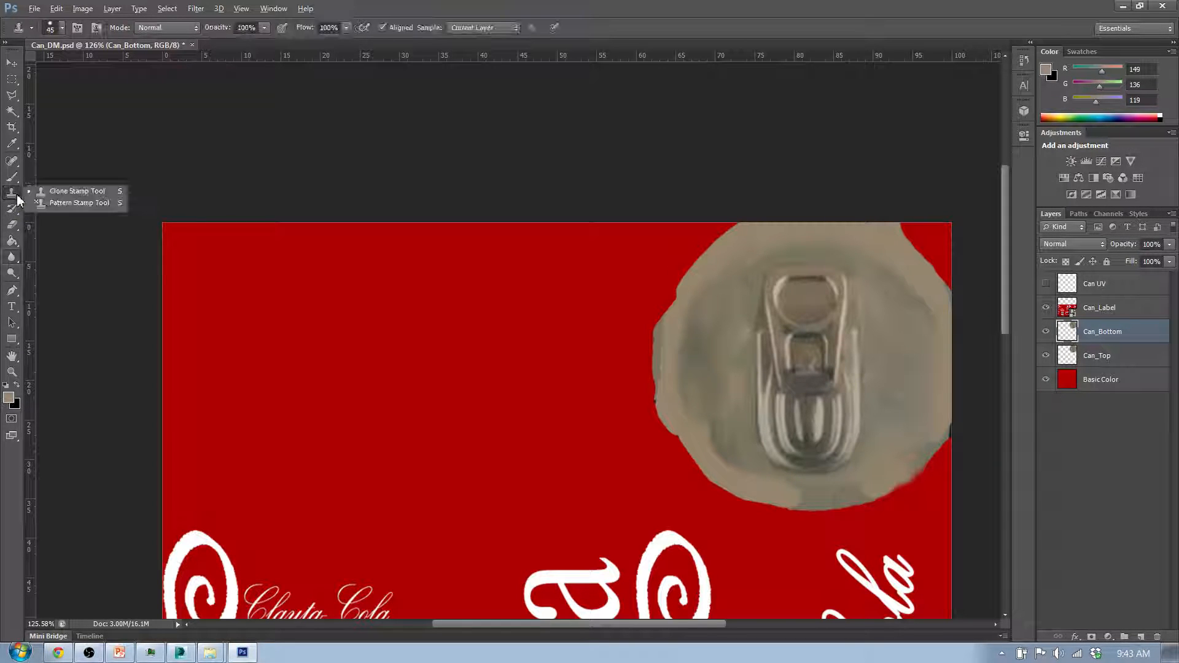
click(58, 194)
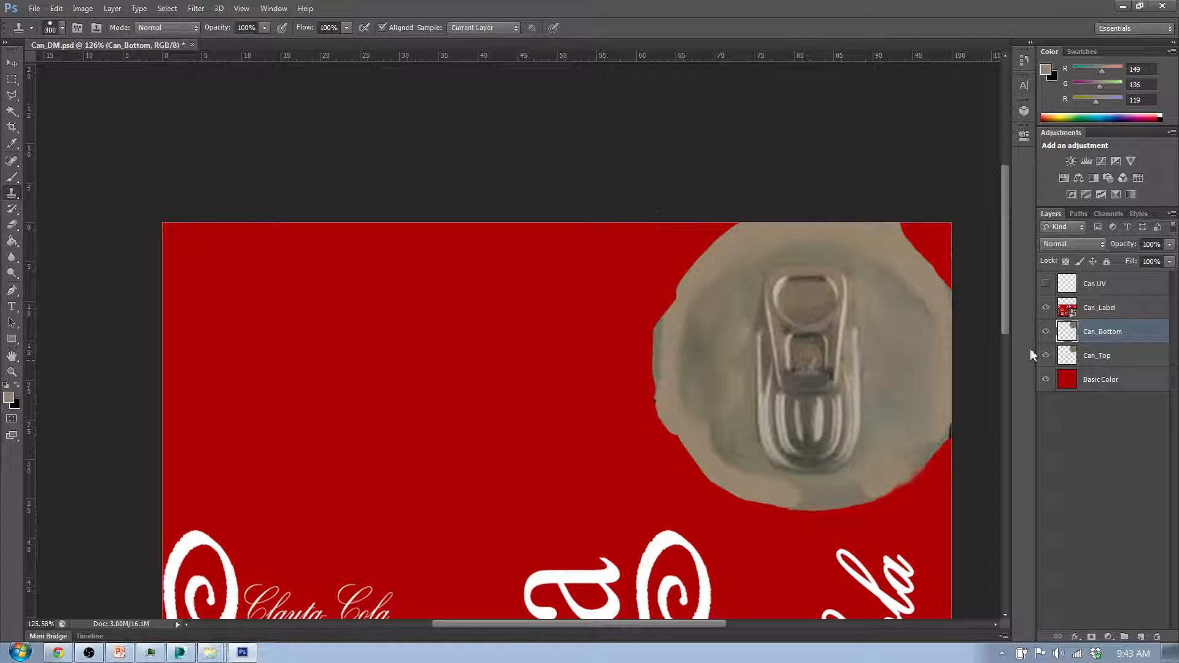
click(1047, 284)
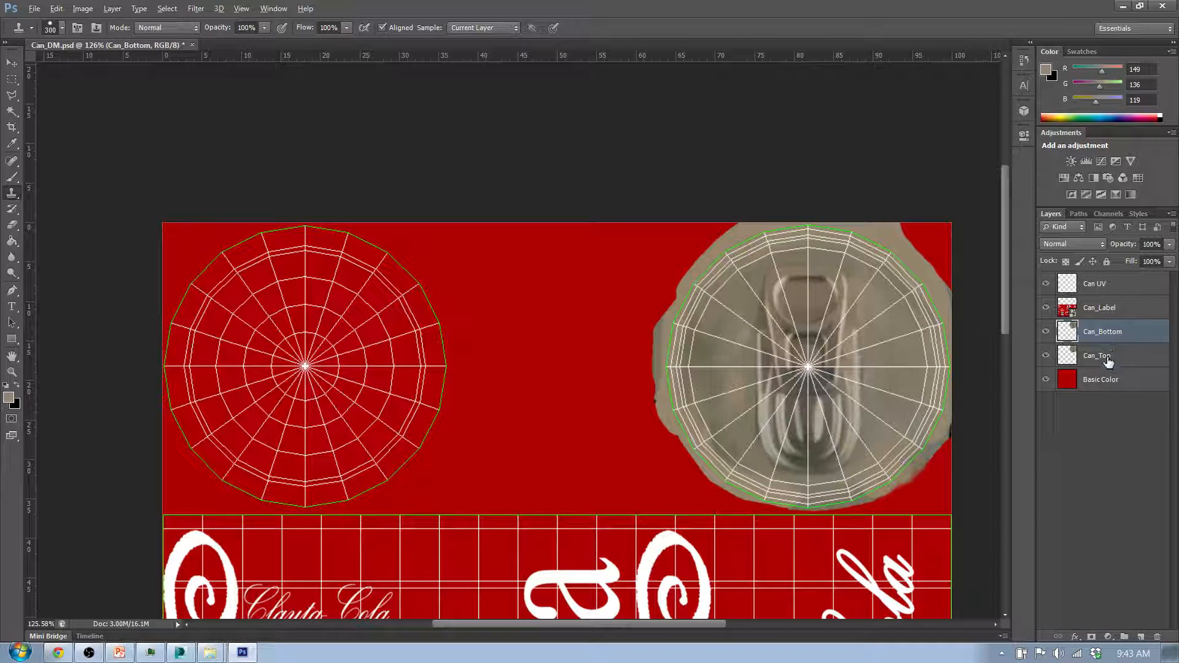
click(1108, 361)
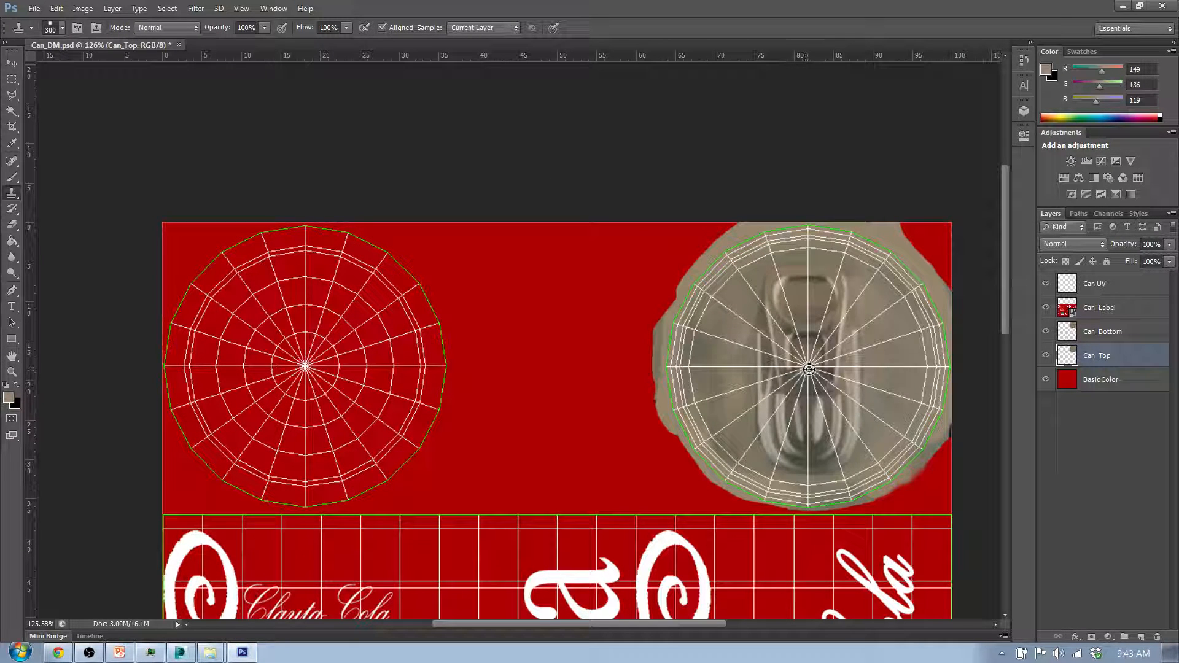
alt+click(809, 369)
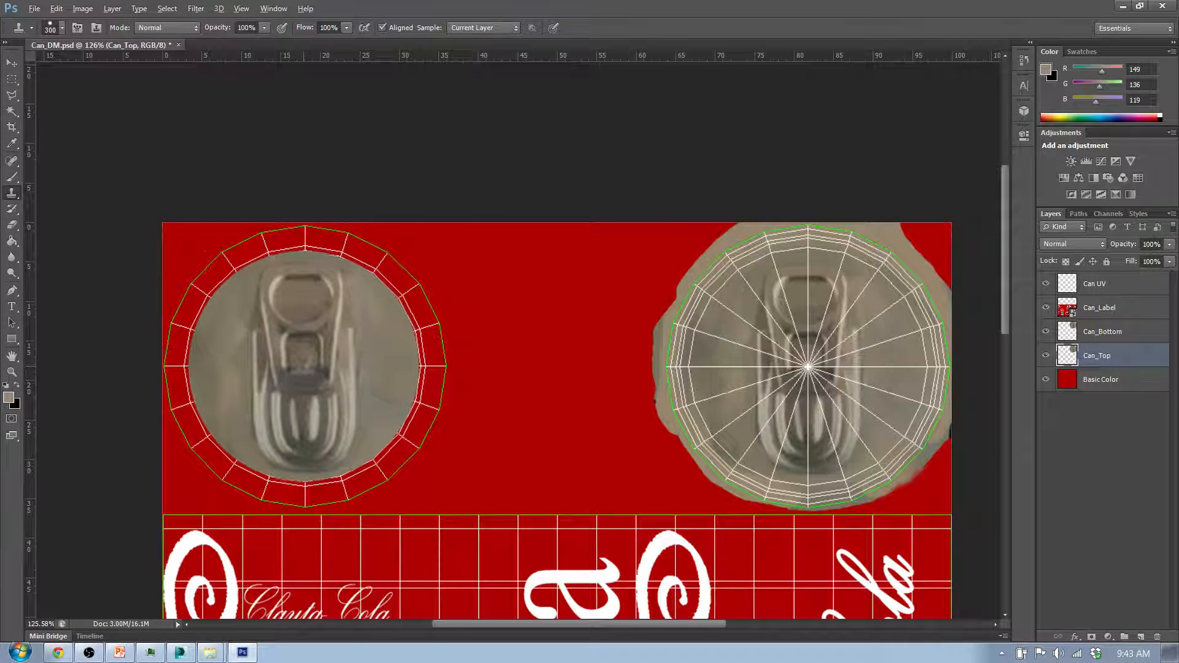
mouse_move(305, 367)
mouse_down()
mouse_move(307, 354)
mouse_move(277, 381)
mouse_move(314, 362)
mouse_move(258, 372)
mouse_move(276, 394)
mouse_move(338, 390)
mouse_move(337, 341)
mouse_move(272, 385)
mouse_move(275, 369)
mouse_up()
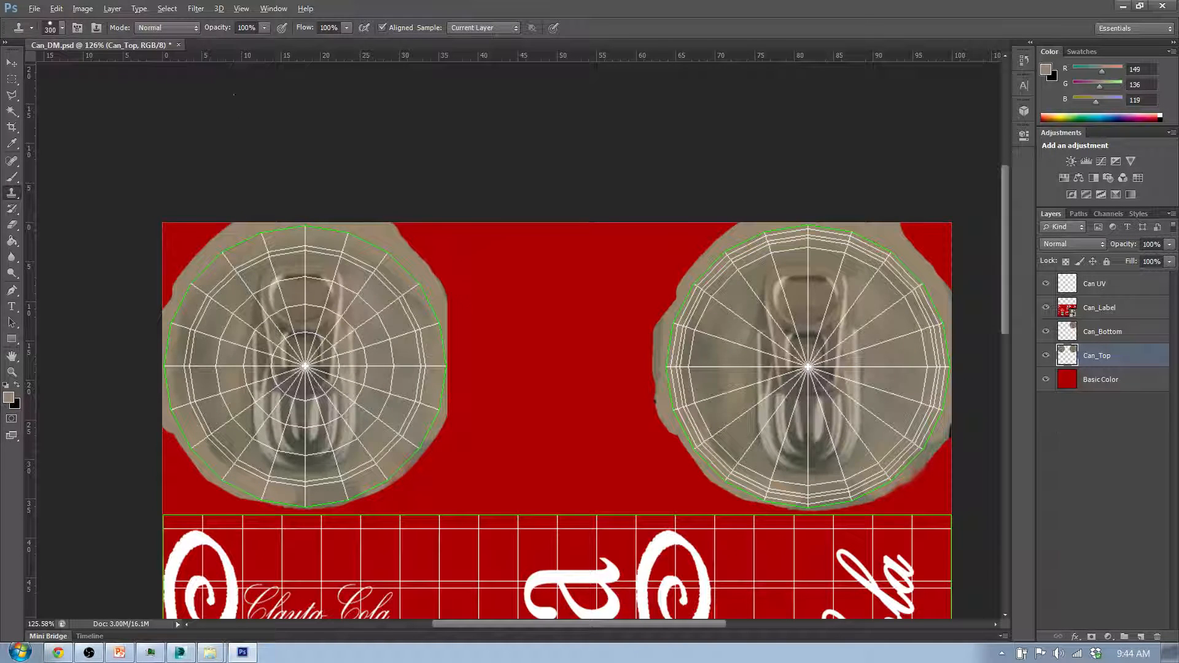
Step: Erase the right lid from Can_Top with Can_Bottom temporarily hidden, then show Can_Bottom and hide the Can UV layer
click(11, 224)
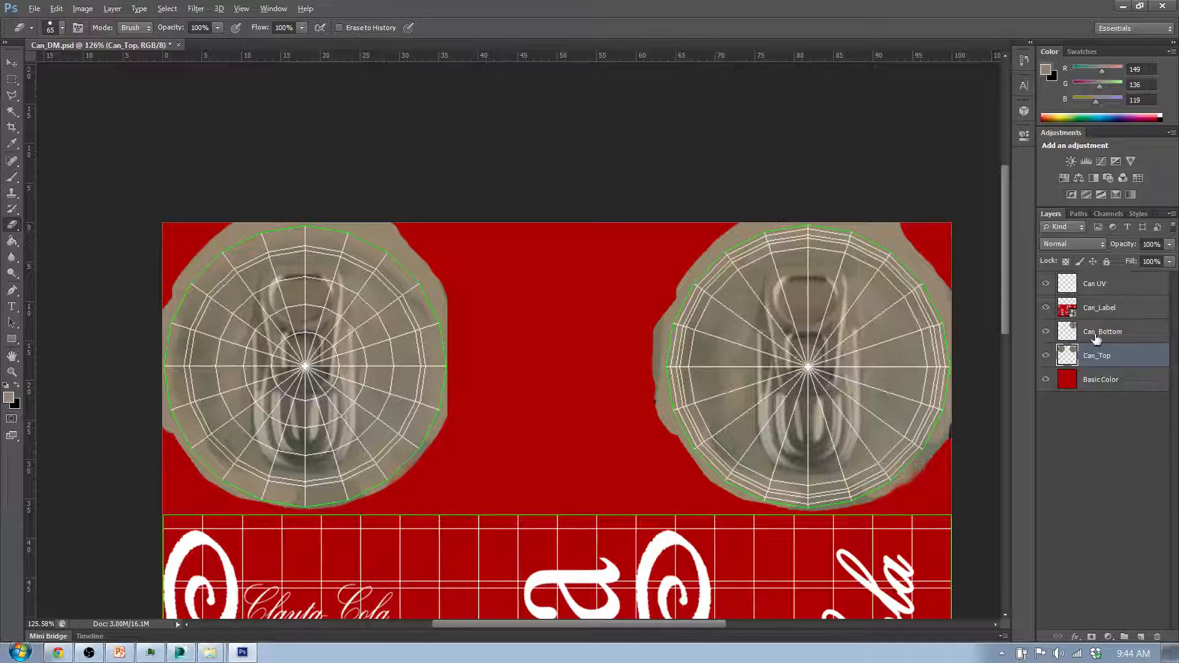
click(1046, 332)
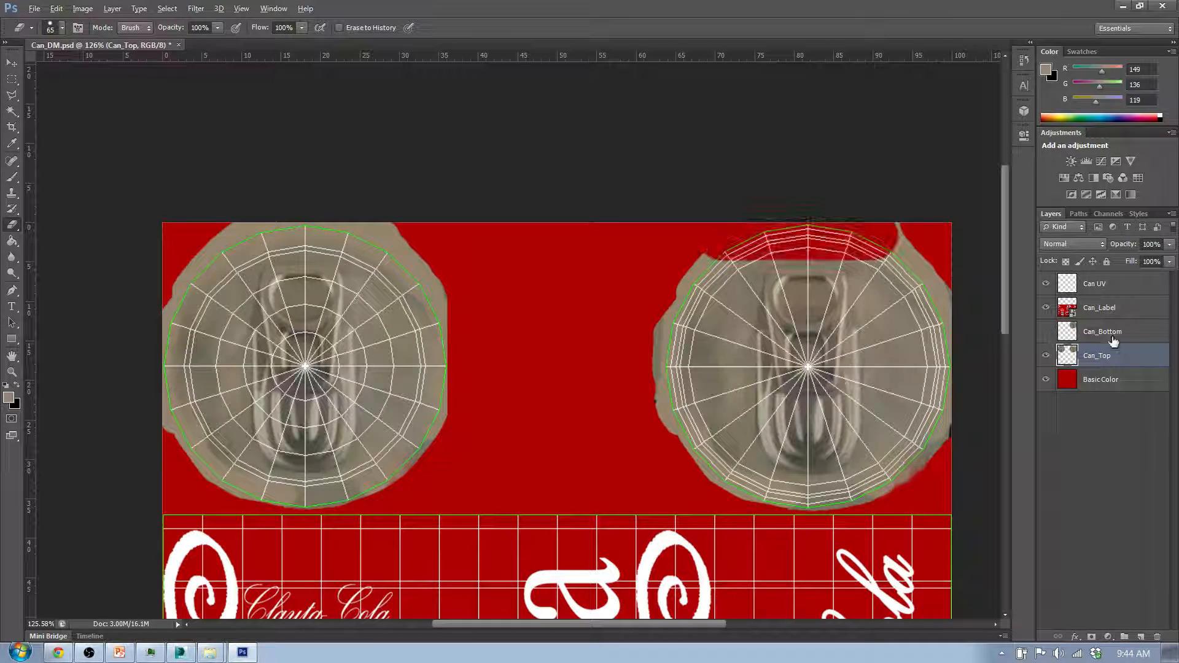
mouse_move(750, 264)
mouse_down()
mouse_move(748, 237)
mouse_move(677, 234)
mouse_move(871, 249)
mouse_move(897, 304)
mouse_move(681, 325)
mouse_move(903, 344)
mouse_move(755, 357)
mouse_move(737, 467)
mouse_move(872, 485)
mouse_move(939, 386)
mouse_move(943, 341)
mouse_up()
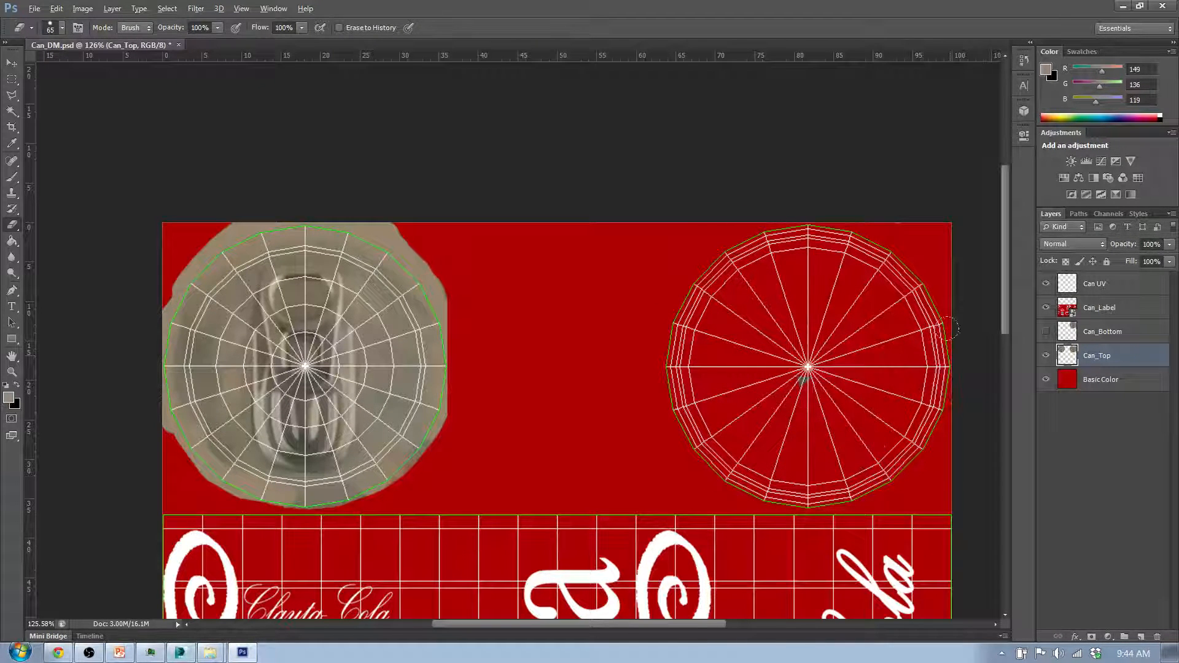
click(1045, 332)
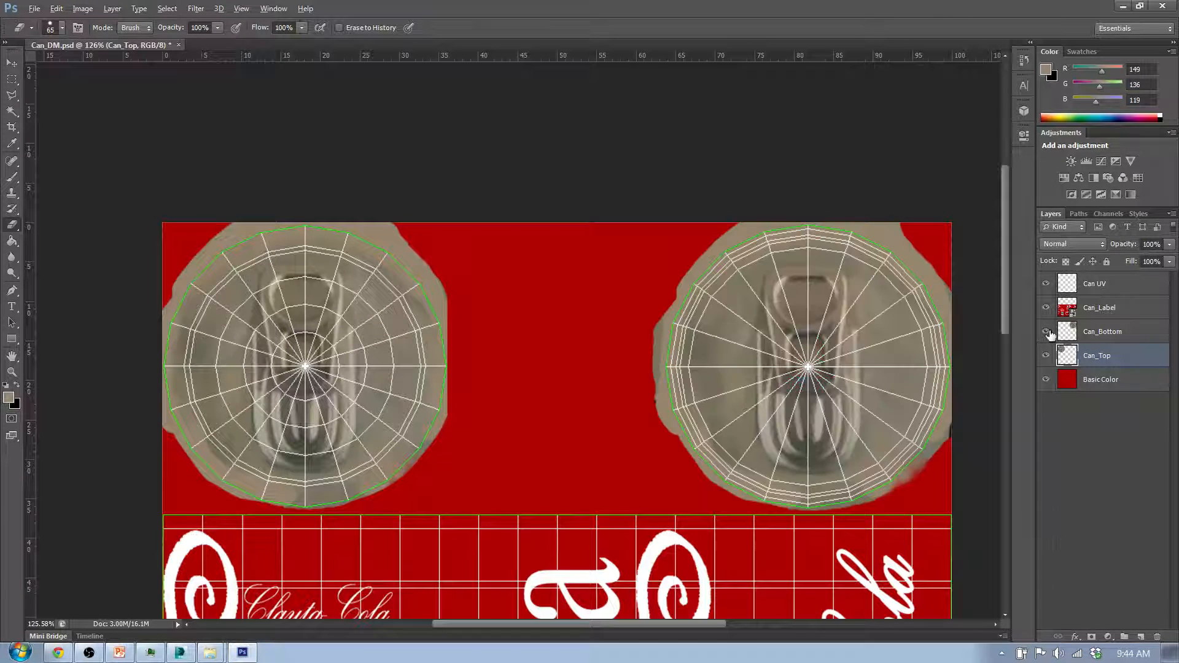
click(1047, 333)
click(1047, 333)
click(1046, 284)
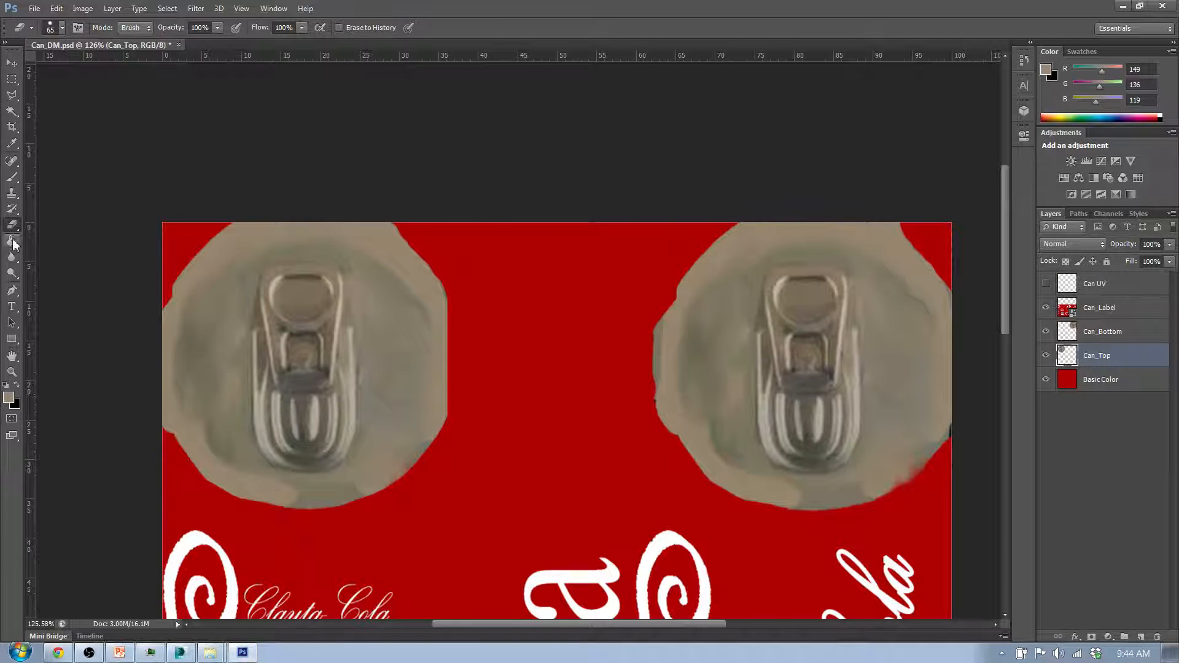
Step: Cover the pull tab on the left lid copy with plain metal using the Clone Stamp at brush size 80
click(12, 193)
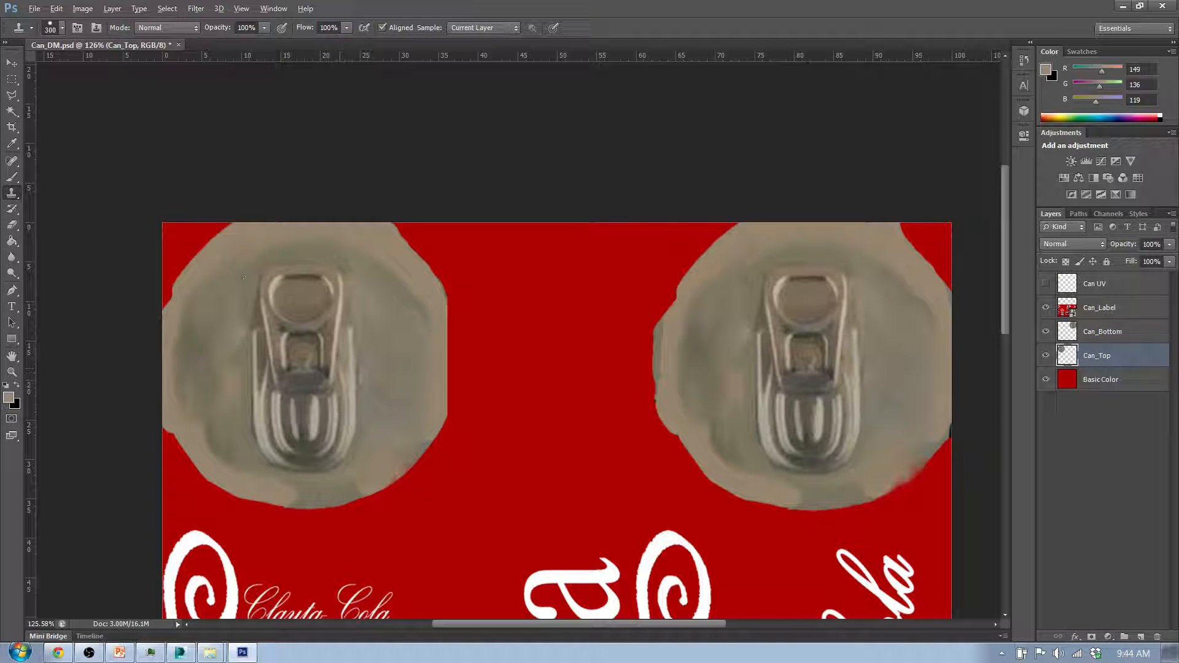
key(bracketleft)
key(bracketleft)
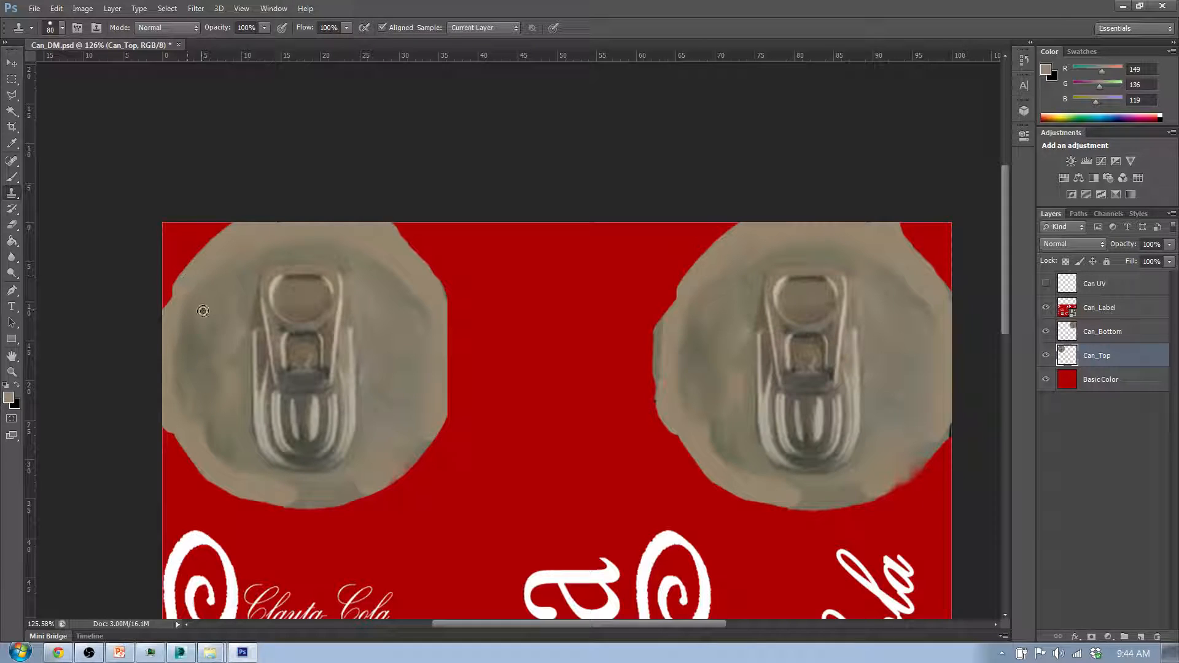
click(168, 294)
mouse_move(245, 318)
mouse_down()
mouse_move(290, 324)
mouse_move(266, 323)
mouse_move(274, 306)
mouse_move(284, 351)
mouse_move(247, 328)
mouse_move(257, 325)
mouse_move(256, 378)
mouse_move(274, 407)
mouse_move(315, 385)
mouse_move(321, 289)
mouse_move(271, 275)
mouse_move(201, 343)
mouse_move(268, 278)
mouse_move(254, 245)
mouse_move(237, 283)
mouse_move(248, 306)
mouse_move(221, 373)
mouse_move(212, 346)
mouse_move(256, 371)
mouse_up()
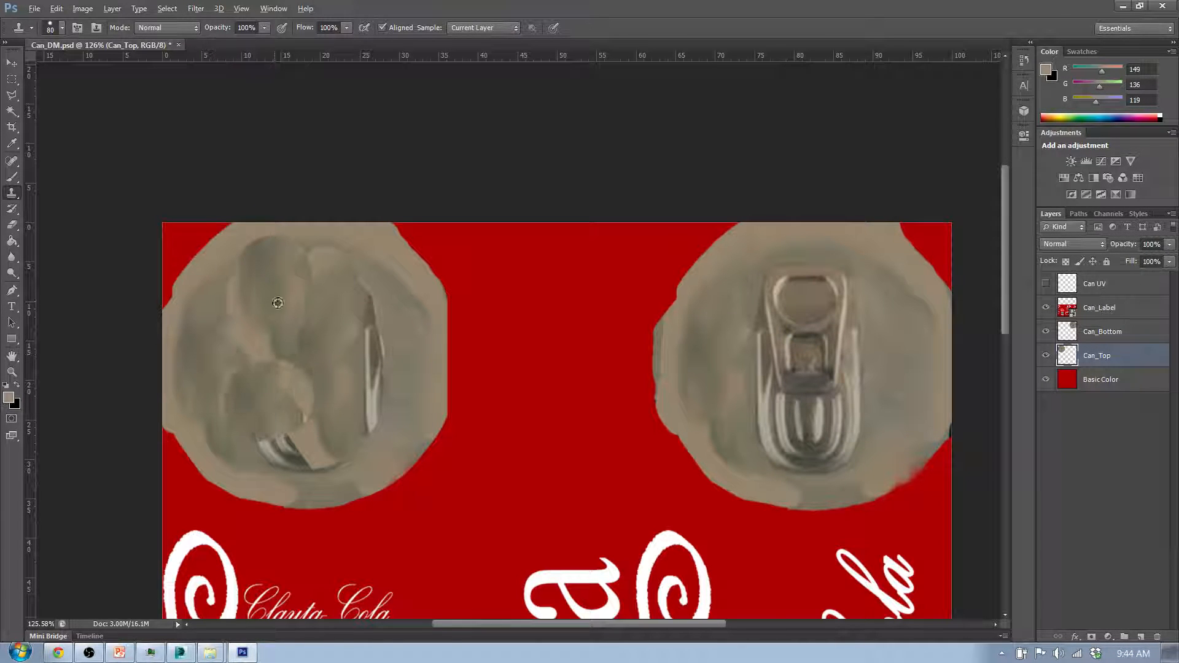
mouse_move(276, 430)
mouse_down()
mouse_move(258, 412)
mouse_move(290, 427)
mouse_move(319, 368)
mouse_up()
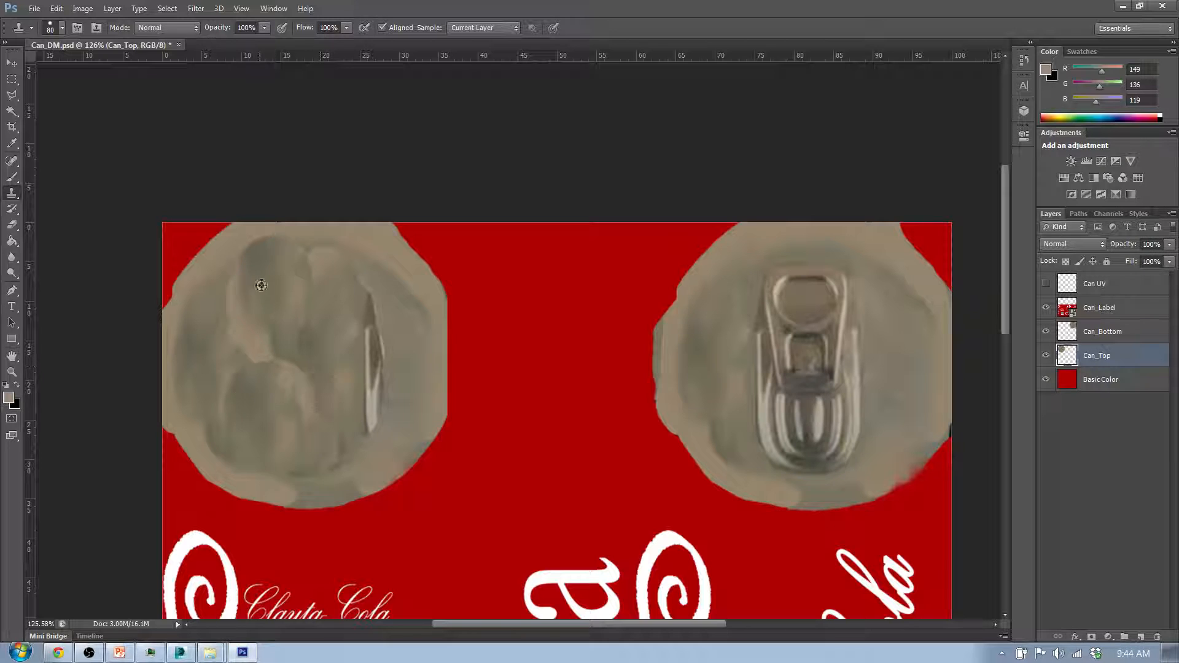
drag(368, 316, 368, 427)
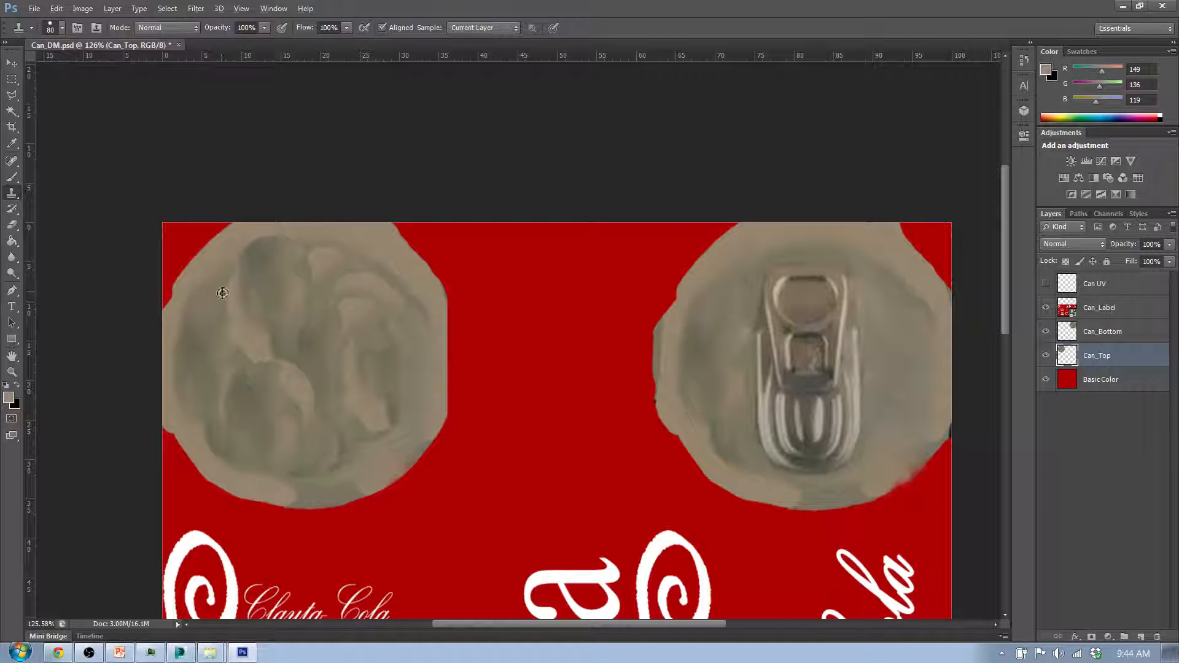
mouse_move(216, 291)
mouse_down()
mouse_move(214, 367)
mouse_move(232, 394)
mouse_up()
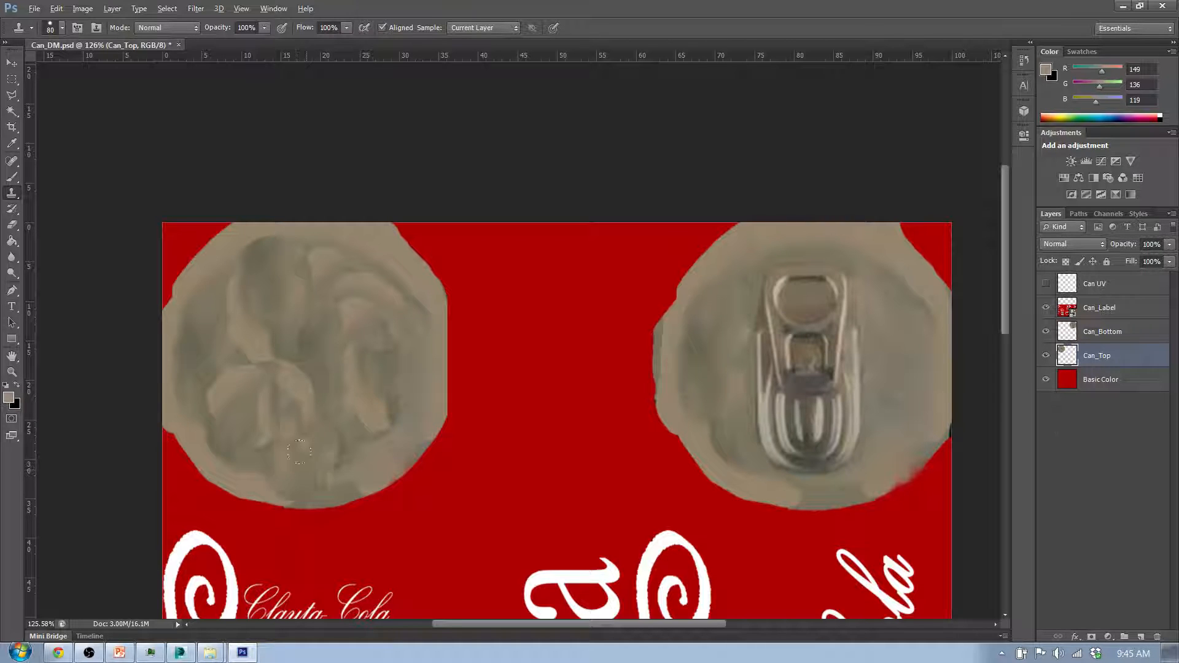
drag(299, 452, 318, 379)
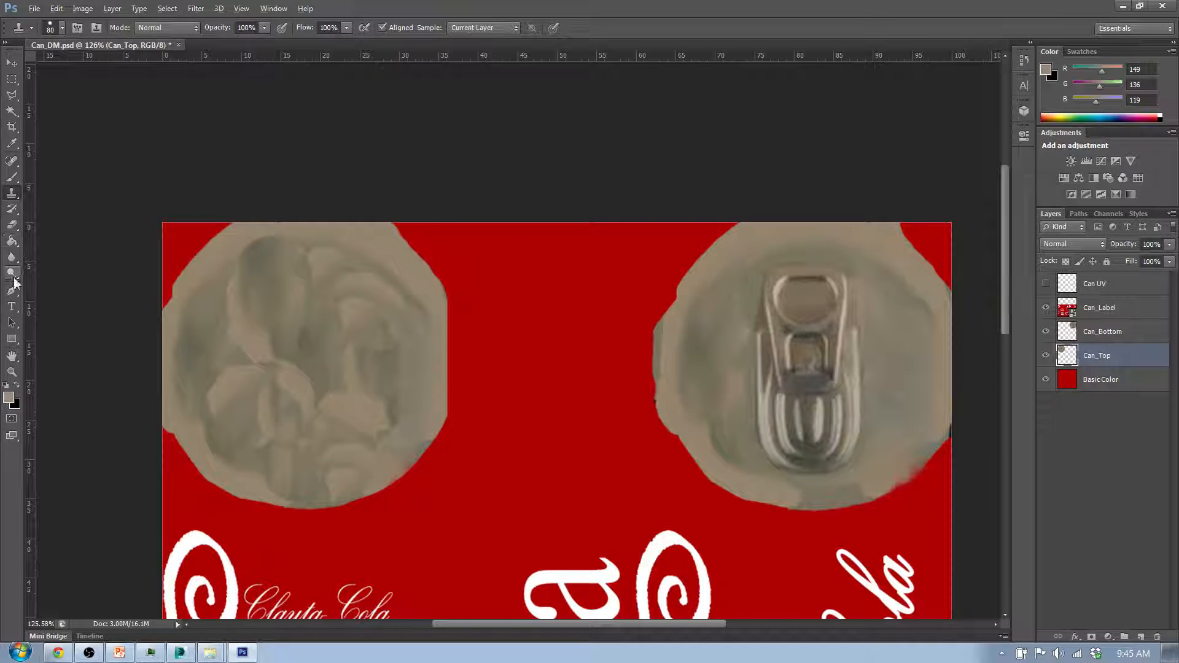
Step: Smudge the cloned patches across the middle of the left disc at 67% strength, enlarging the brush to 100
click(13, 258)
drag(16, 263, 78, 279)
mouse_move(286, 249)
mouse_down()
mouse_move(227, 264)
mouse_move(221, 286)
mouse_move(240, 324)
mouse_move(294, 308)
mouse_move(318, 351)
mouse_up()
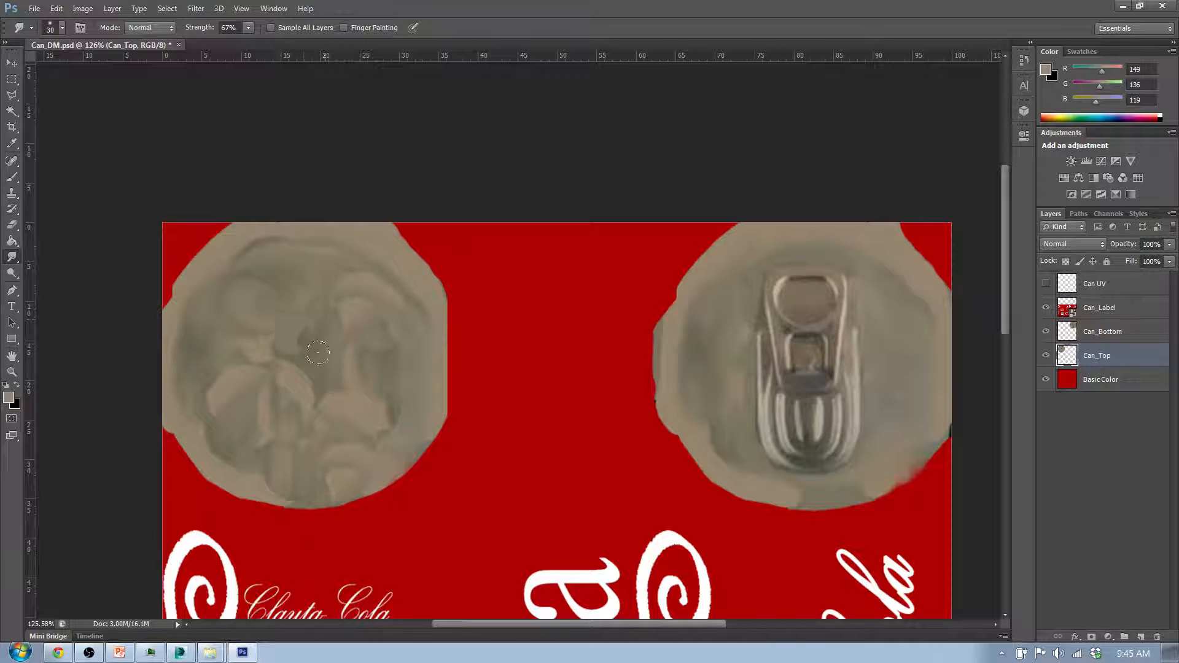
key(bracketright)
key(bracketright)
key(bracketright)
key(bracketright)
key(bracketright)
mouse_move(240, 266)
mouse_down()
mouse_move(212, 258)
mouse_move(189, 326)
mouse_move(216, 348)
mouse_up()
mouse_move(257, 382)
mouse_down()
mouse_move(306, 343)
mouse_move(284, 280)
mouse_up()
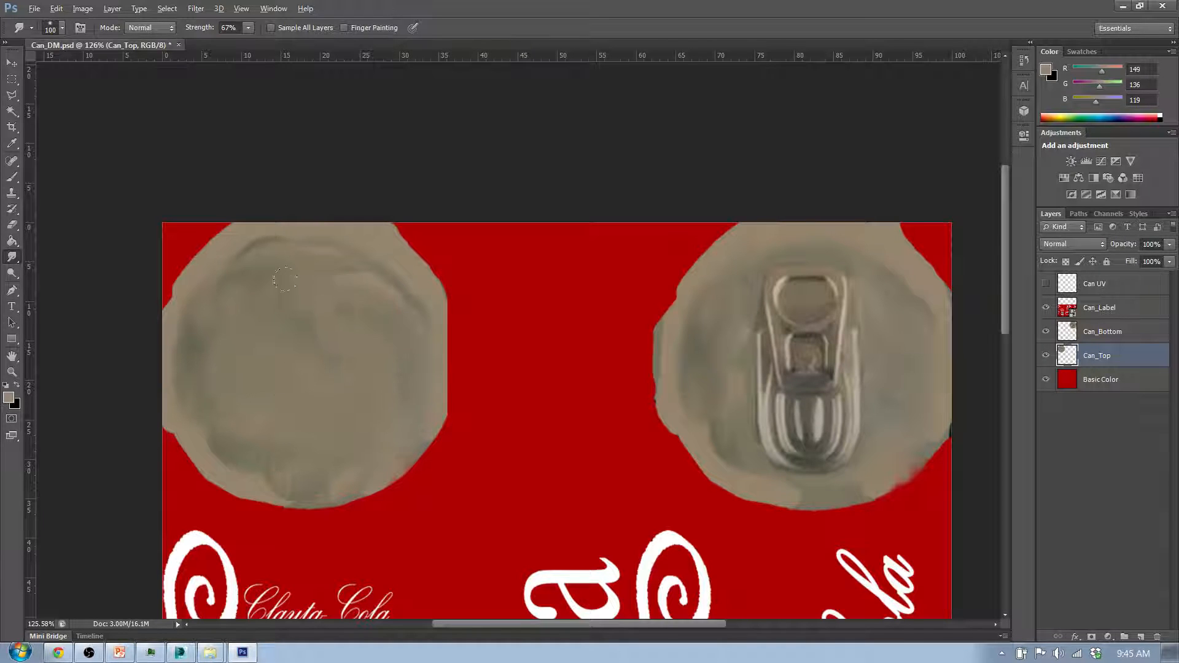
Step: Smudge the remaining dark patches around the left disc's rim into an even tone, and show the Can UV layer
mouse_move(256, 226)
mouse_down()
mouse_move(198, 269)
mouse_move(167, 258)
mouse_move(216, 204)
mouse_move(333, 223)
mouse_move(351, 253)
mouse_up()
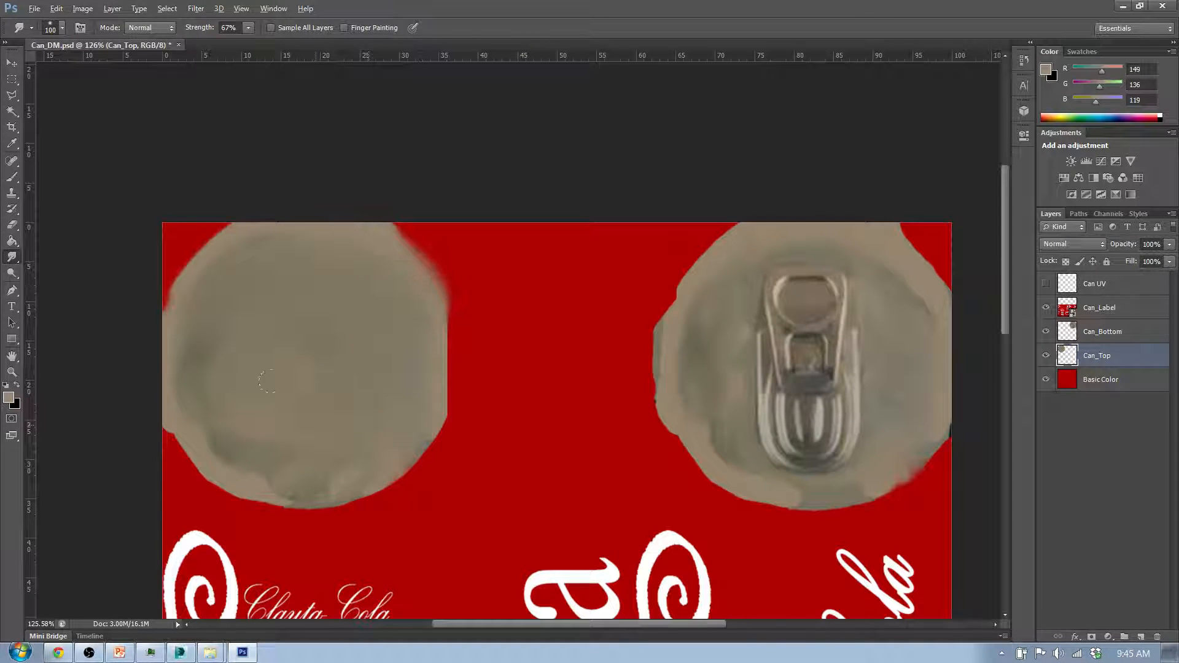
mouse_move(189, 388)
mouse_down()
mouse_move(158, 315)
mouse_move(130, 333)
mouse_move(194, 285)
mouse_move(121, 275)
mouse_move(146, 268)
mouse_move(133, 338)
mouse_move(167, 384)
mouse_move(206, 397)
mouse_move(127, 374)
mouse_move(208, 393)
mouse_move(160, 378)
mouse_move(188, 408)
mouse_up()
mouse_move(289, 405)
mouse_down()
mouse_move(307, 389)
mouse_move(290, 316)
mouse_up()
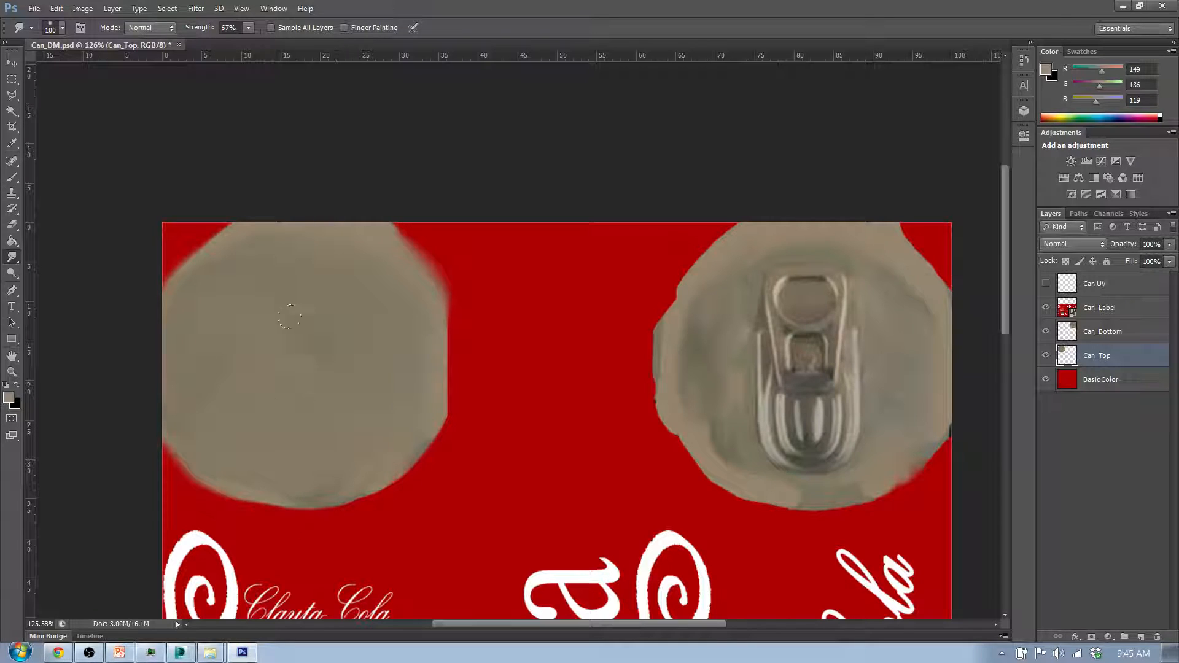
mouse_move(342, 257)
mouse_down()
mouse_move(286, 210)
mouse_move(225, 244)
mouse_up()
click(1047, 285)
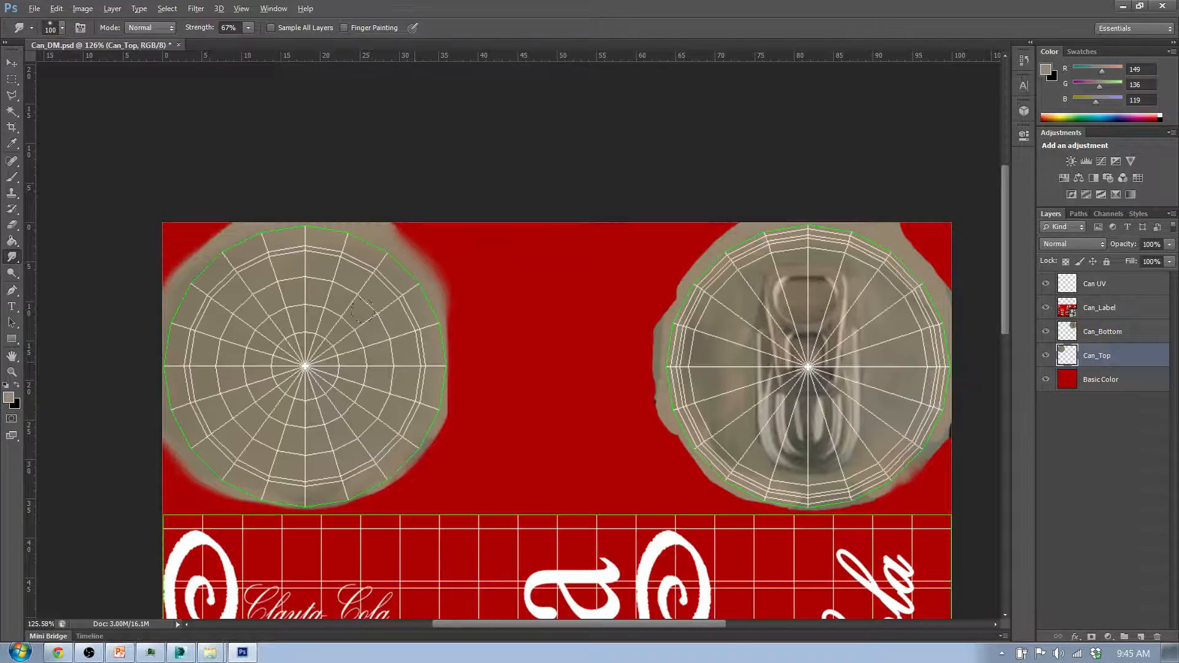
Step: Extend the plain metal past the lower and lower-right UV rim of the left disc with the Clone Stamp at brush size 40
scroll(304, 513, up, 15)
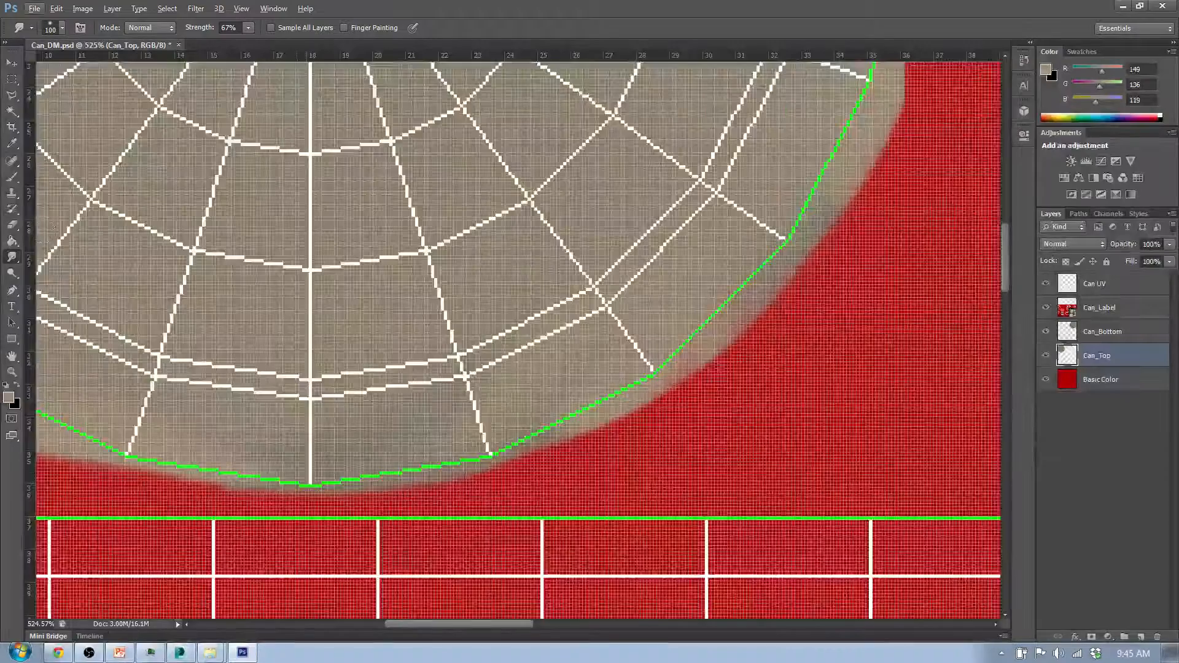
scroll(519, 338, down, 1)
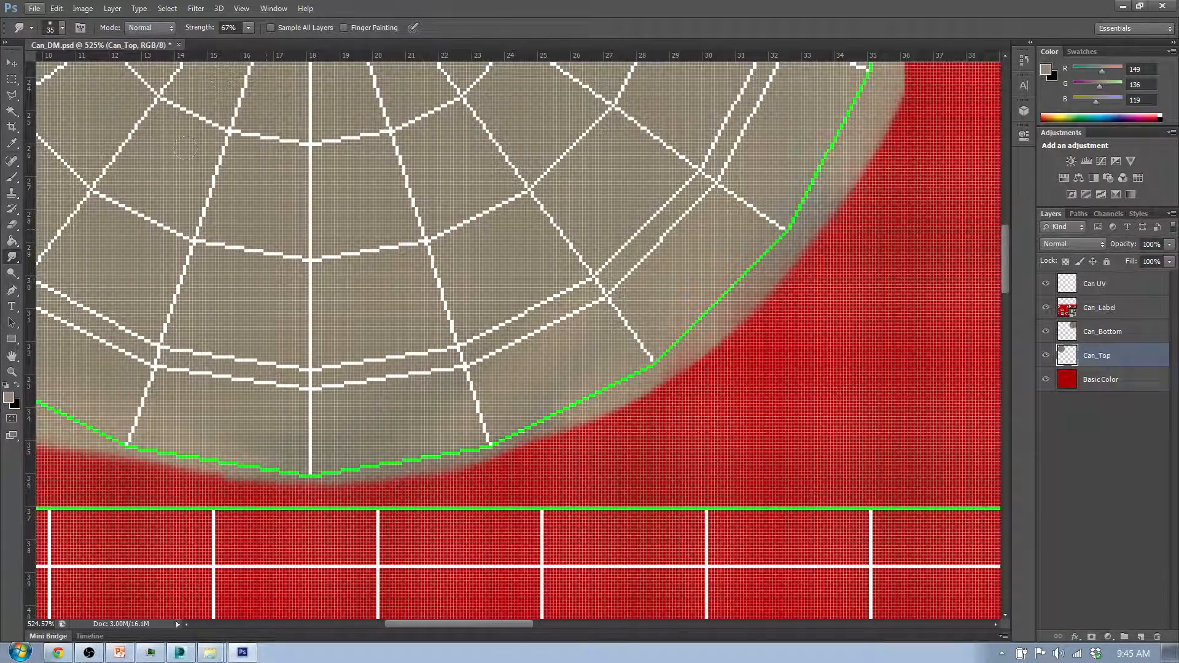
click(12, 195)
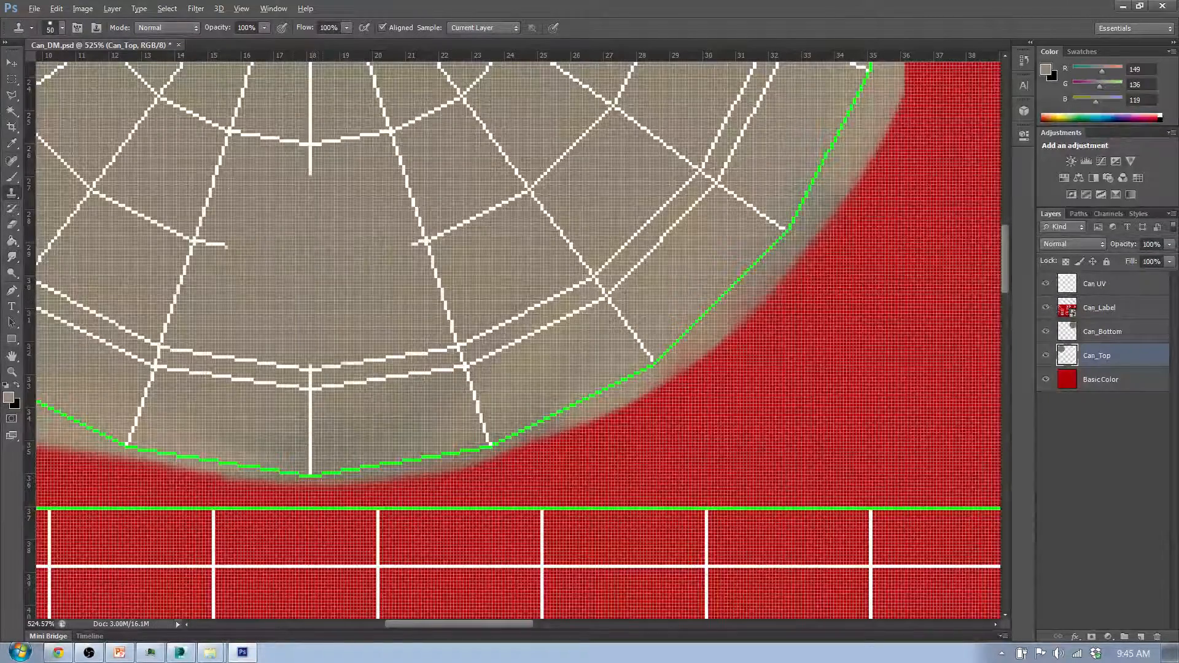
alt+click(351, 144)
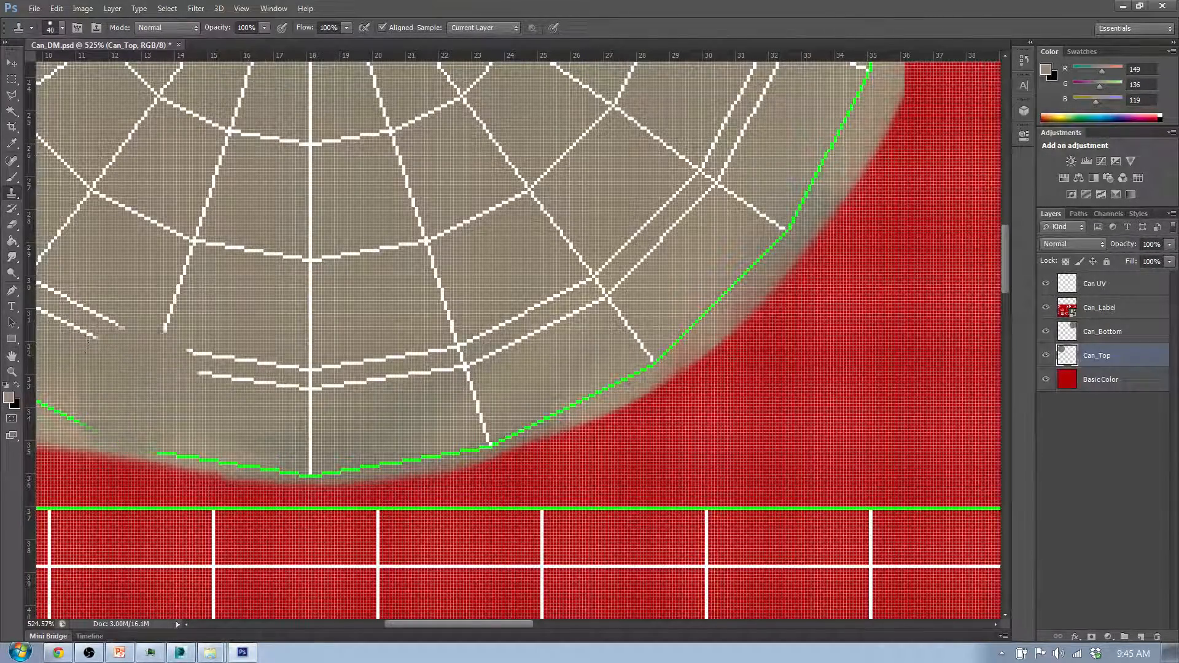
drag(75, 348, 215, 376)
mouse_move(270, 436)
mouse_down()
mouse_move(328, 477)
mouse_move(505, 457)
mouse_move(597, 417)
mouse_move(651, 357)
mouse_move(633, 307)
mouse_up()
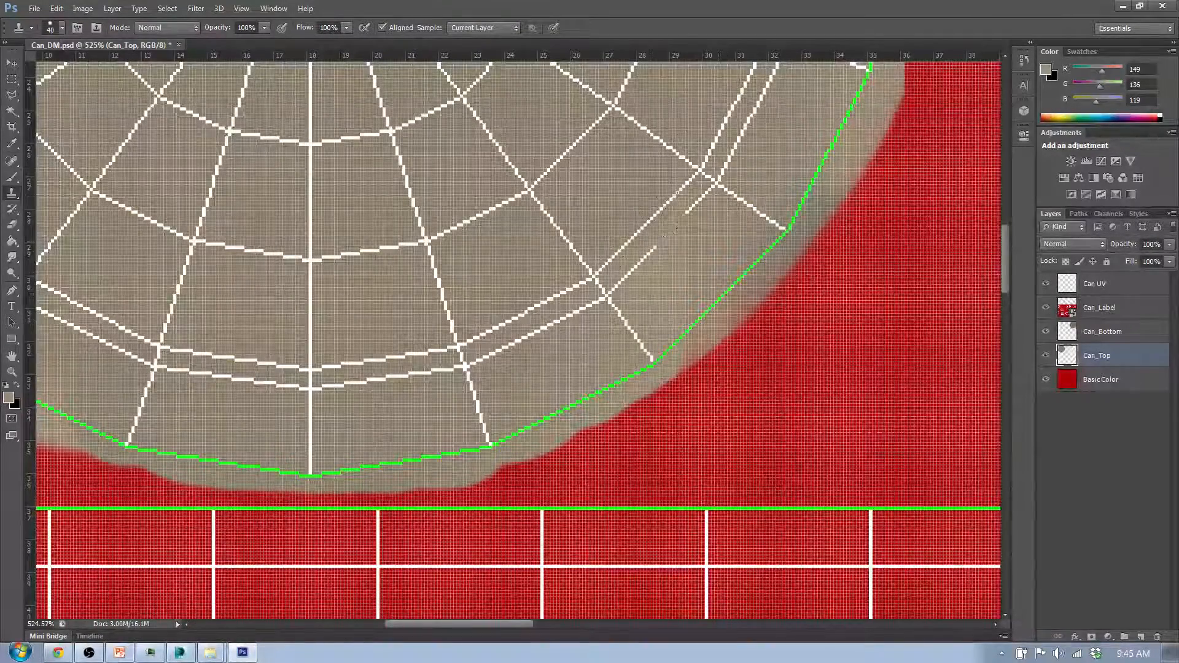
alt+click(349, 158)
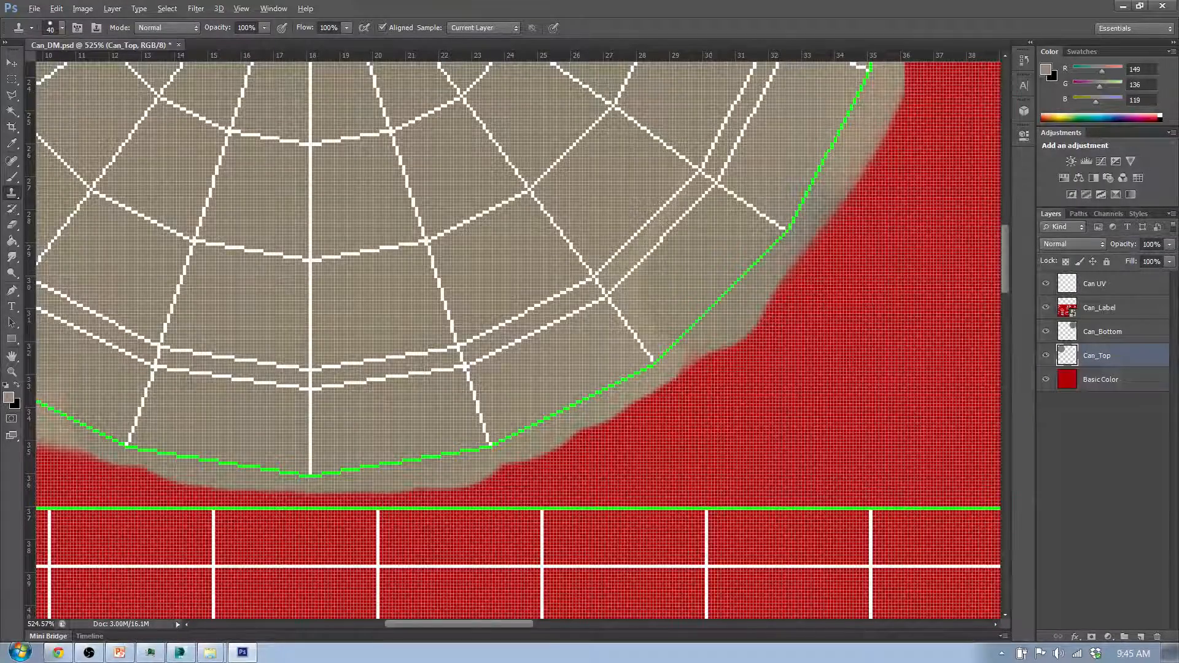
Step: Clone plain metal sampled inside the left disc over its right-hand UV rim
scroll(406, 264, down, 5)
scroll(435, 238, up, 5)
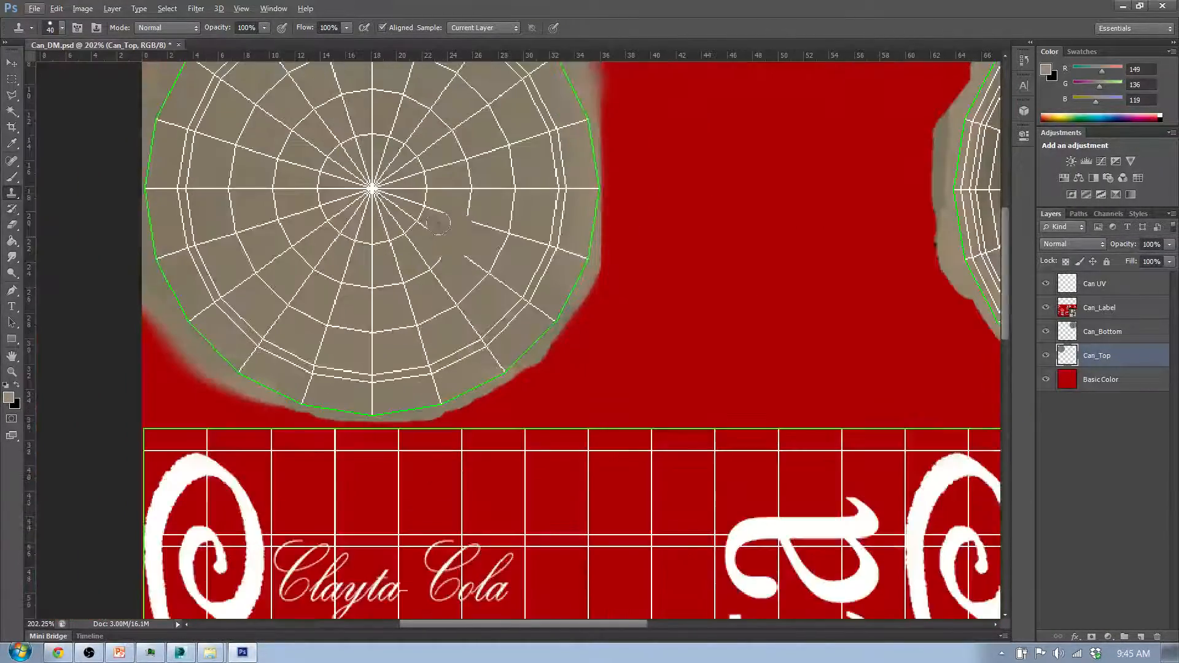
alt+click(368, 285)
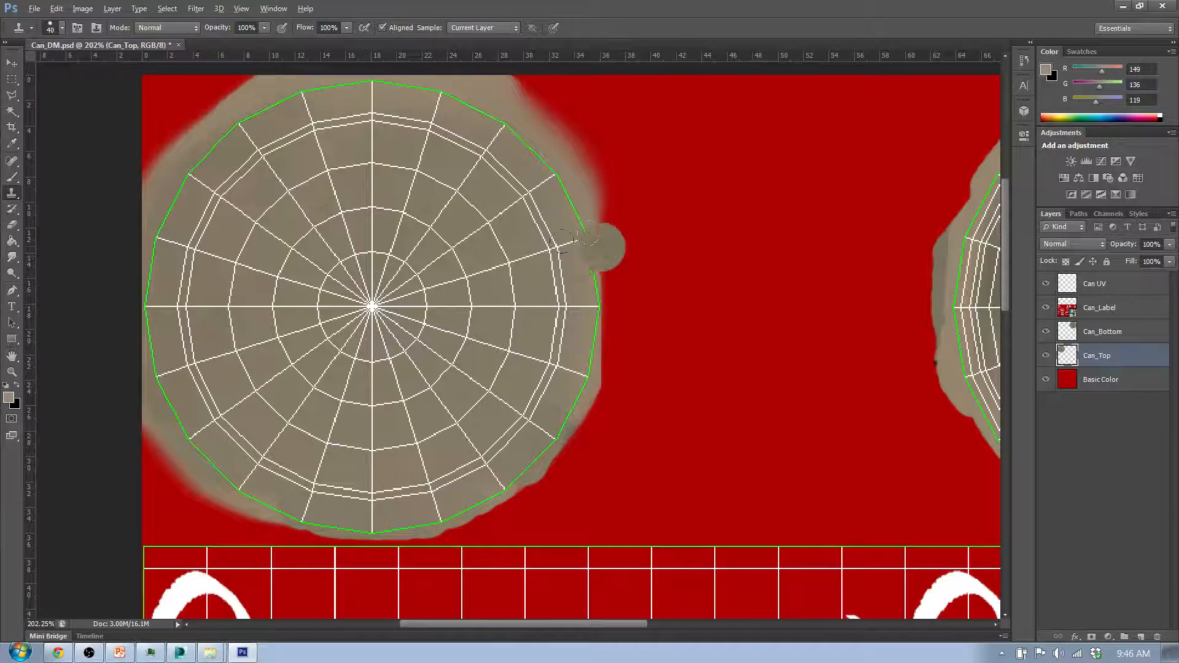
mouse_move(576, 256)
mouse_down()
mouse_move(594, 327)
mouse_move(585, 356)
mouse_up()
drag(584, 297, 591, 263)
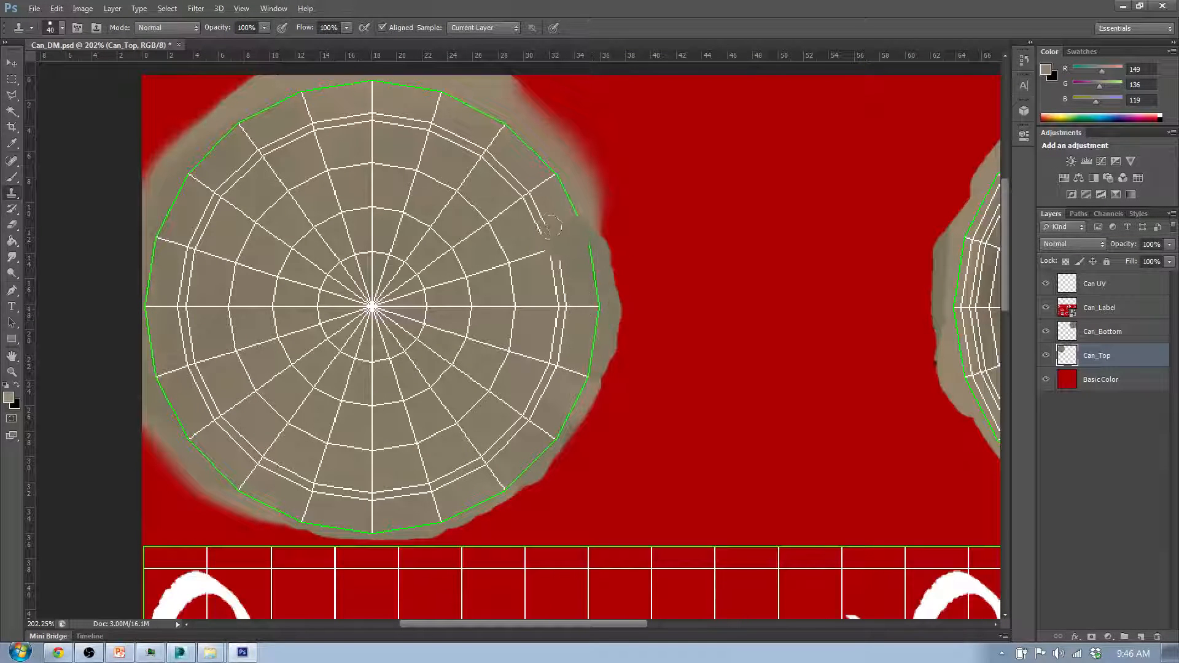
Step: Hide the Can UV layer, check both discs on the texture, and undo the stray clone dab beside the left disc
scroll(393, 360, down, 6)
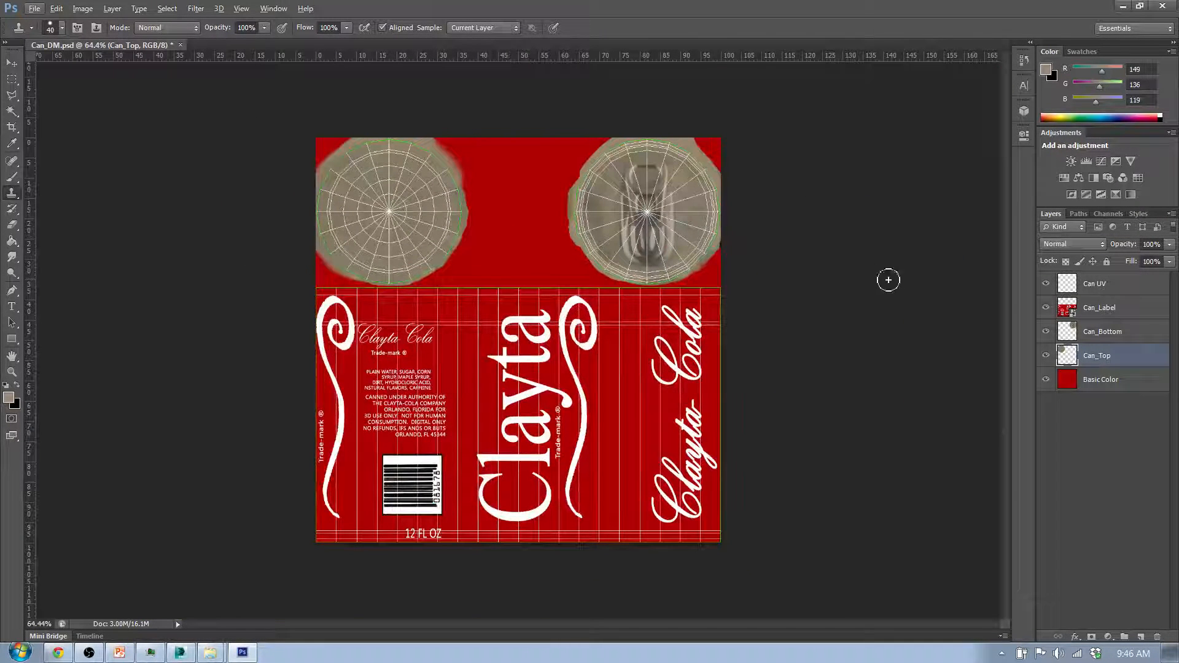
click(1045, 284)
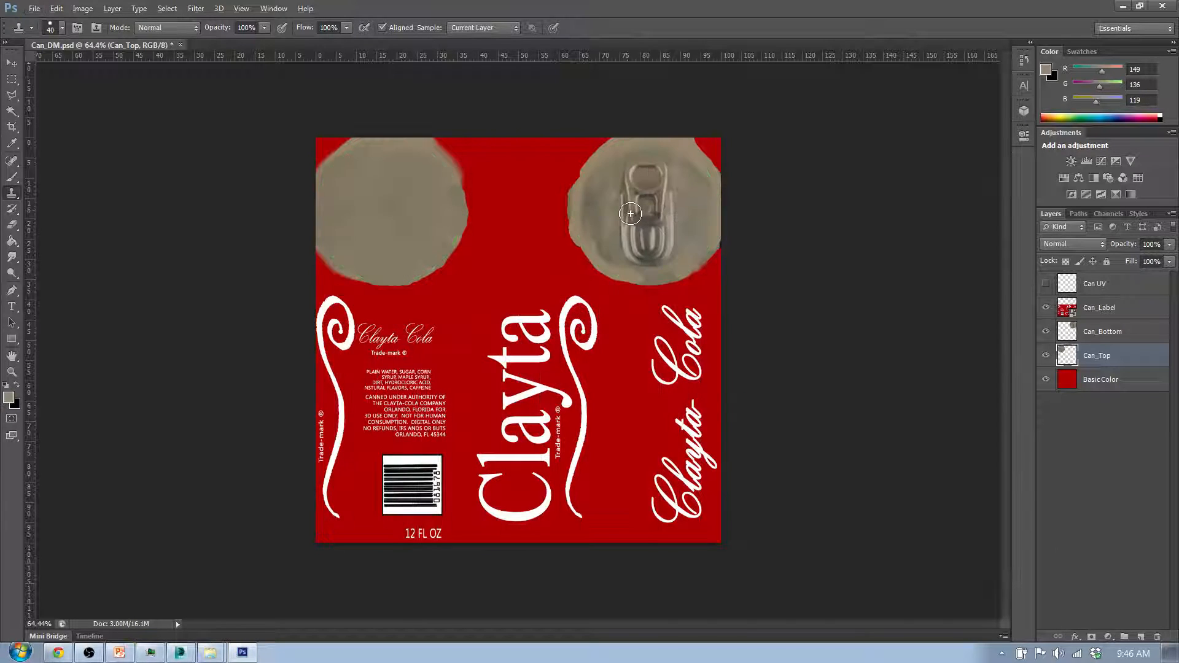
scroll(634, 214, up, 2)
scroll(547, 150, up, 4)
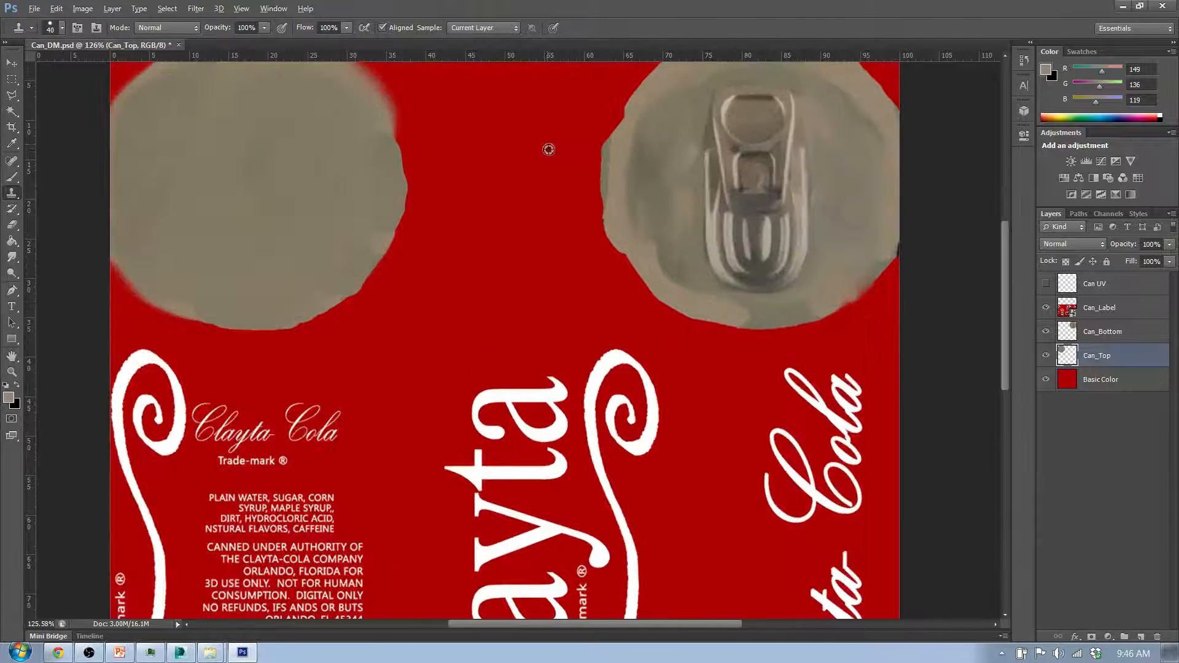
scroll(547, 157, down, 1)
scroll(556, 184, up, 2)
key(ctrl+z)
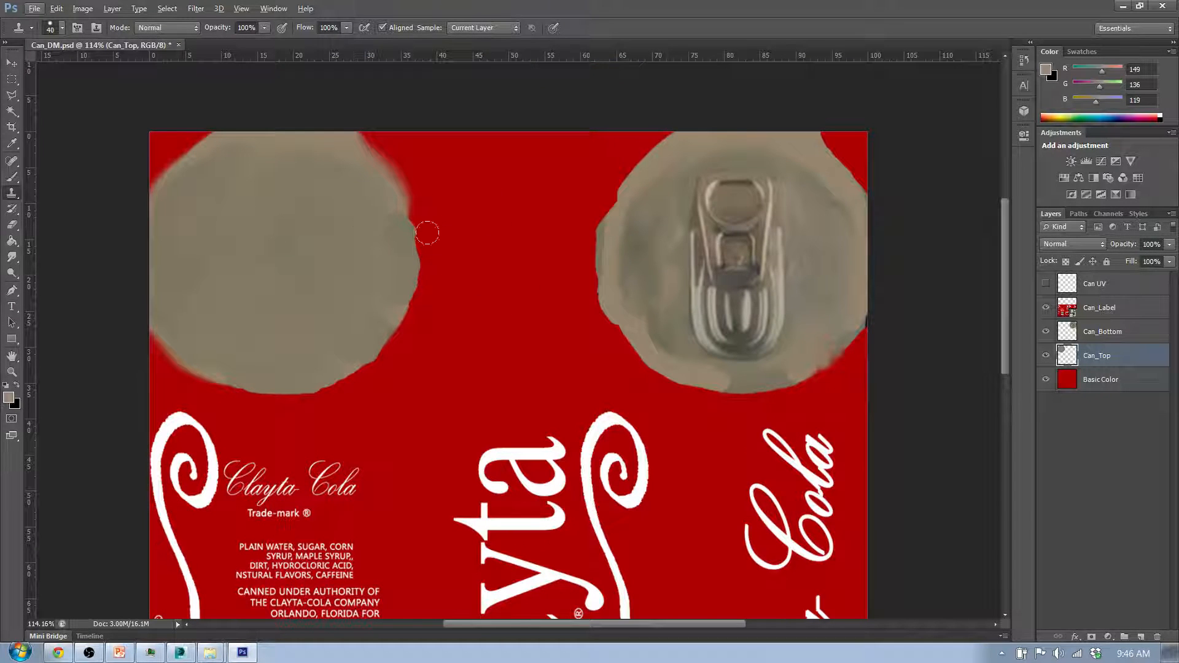
click(460, 240)
key(ctrl+z)
Step: Smudge the remaining uneven patches on the left disc at brush size 35, and save Can_DM.psd
click(11, 258)
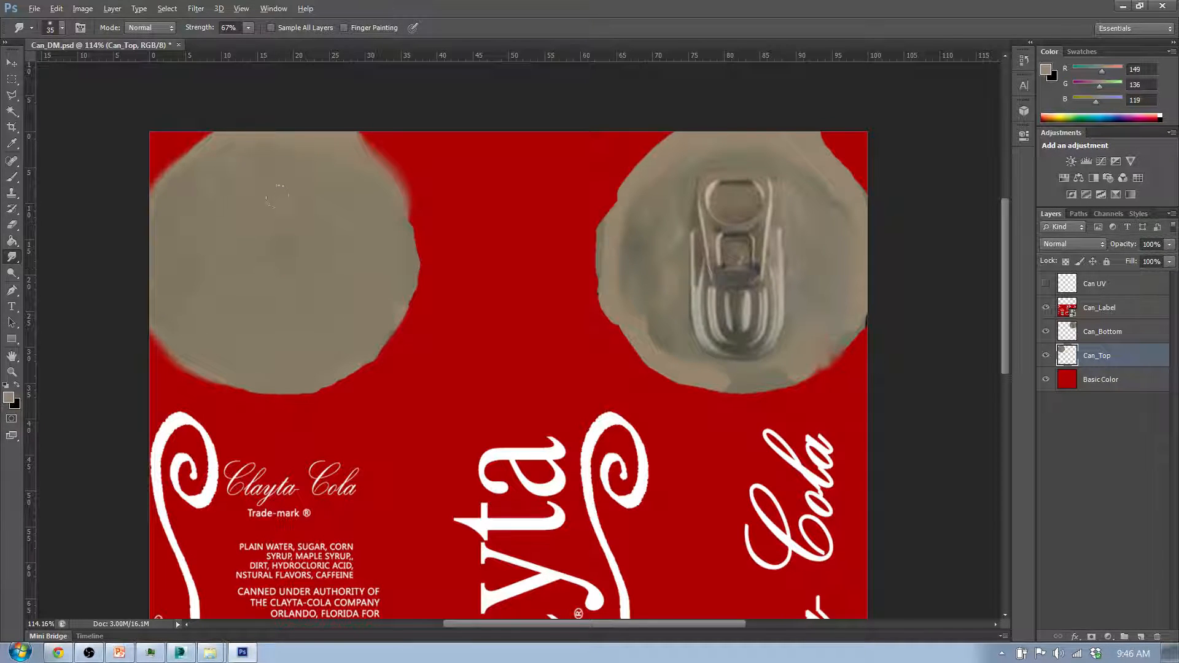
mouse_move(649, 261)
mouse_down()
mouse_move(654, 229)
mouse_move(617, 227)
mouse_up()
scroll(876, 315, down, 3)
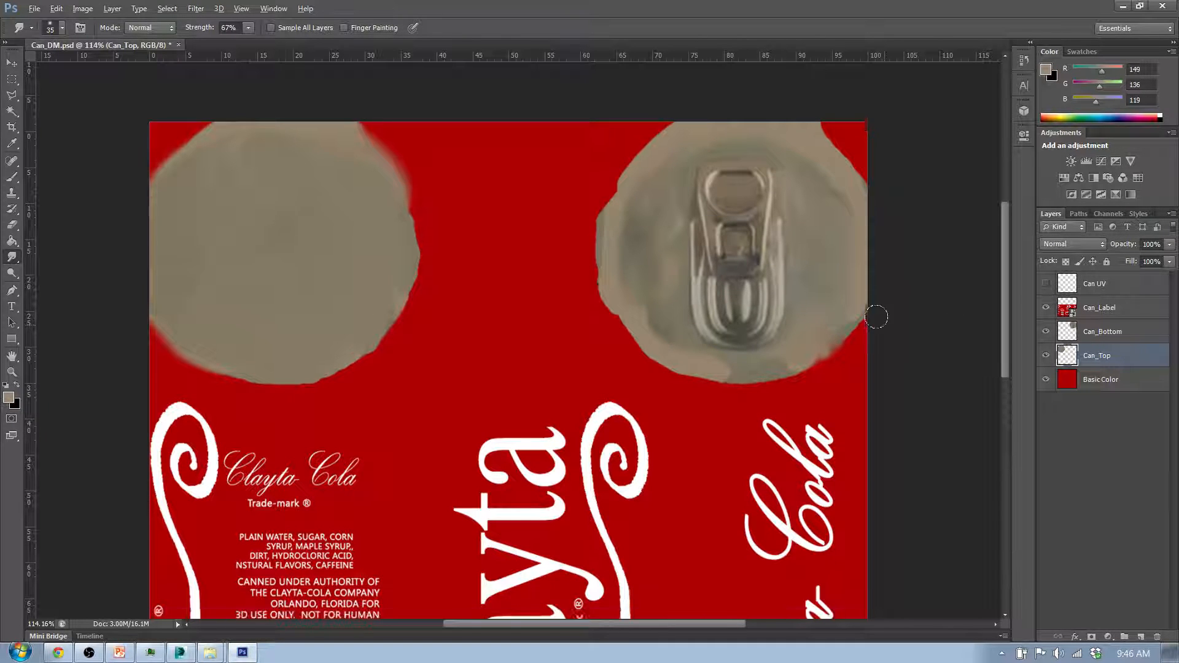
key(ctrl+s)
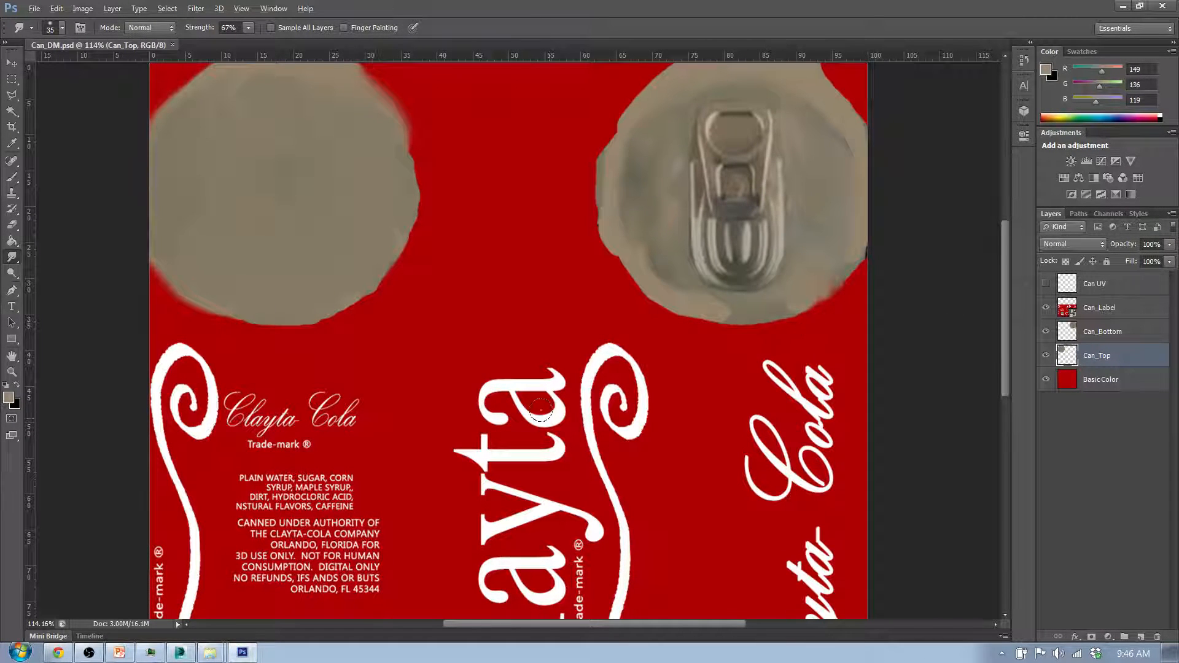
Step: Switch to 3ds Max and examine the updated texture on the can's bottom, label and lid
click(180, 652)
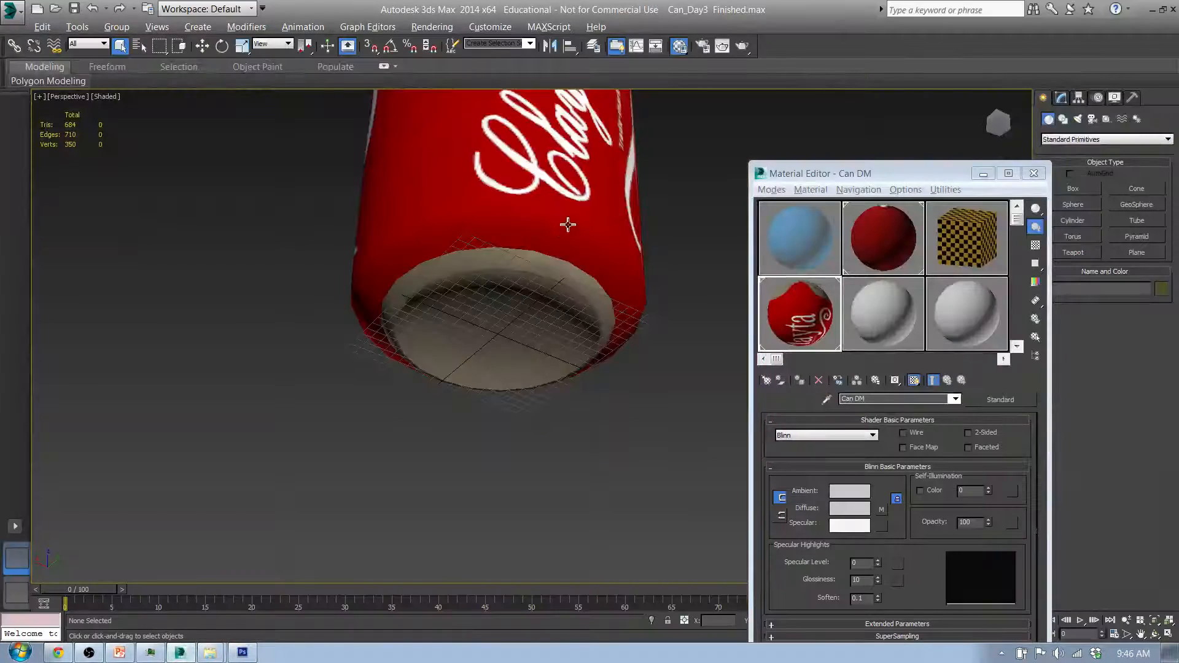
drag(568, 225, 567, 272)
drag(568, 271, 548, 312)
scroll(523, 361, down, 3)
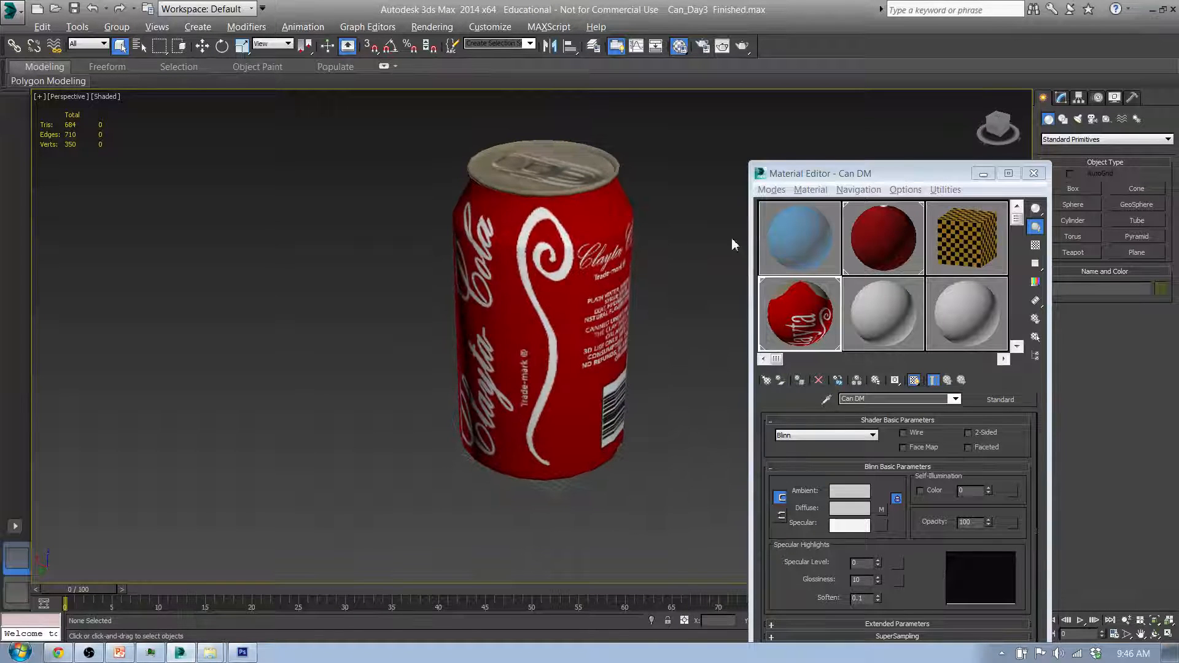
Step: Set the Can DM material's Glossiness to 33 and its Specular Level to 90, checking the shine on the can
drag(918, 177, 921, 89)
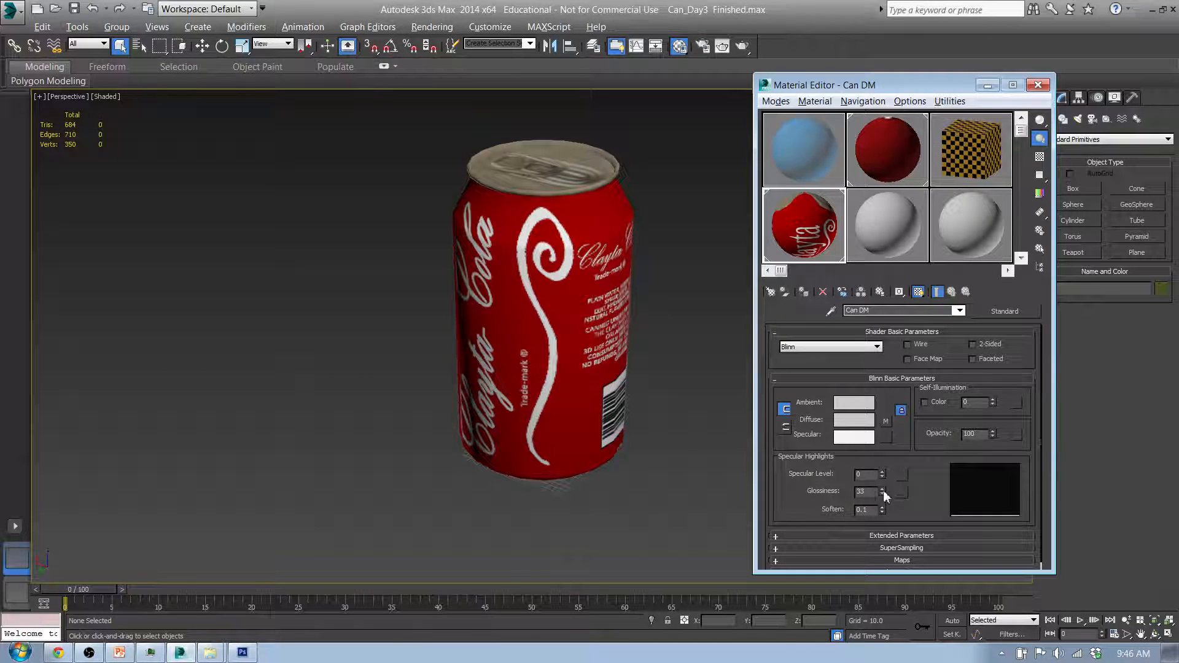
drag(881, 477, 886, 424)
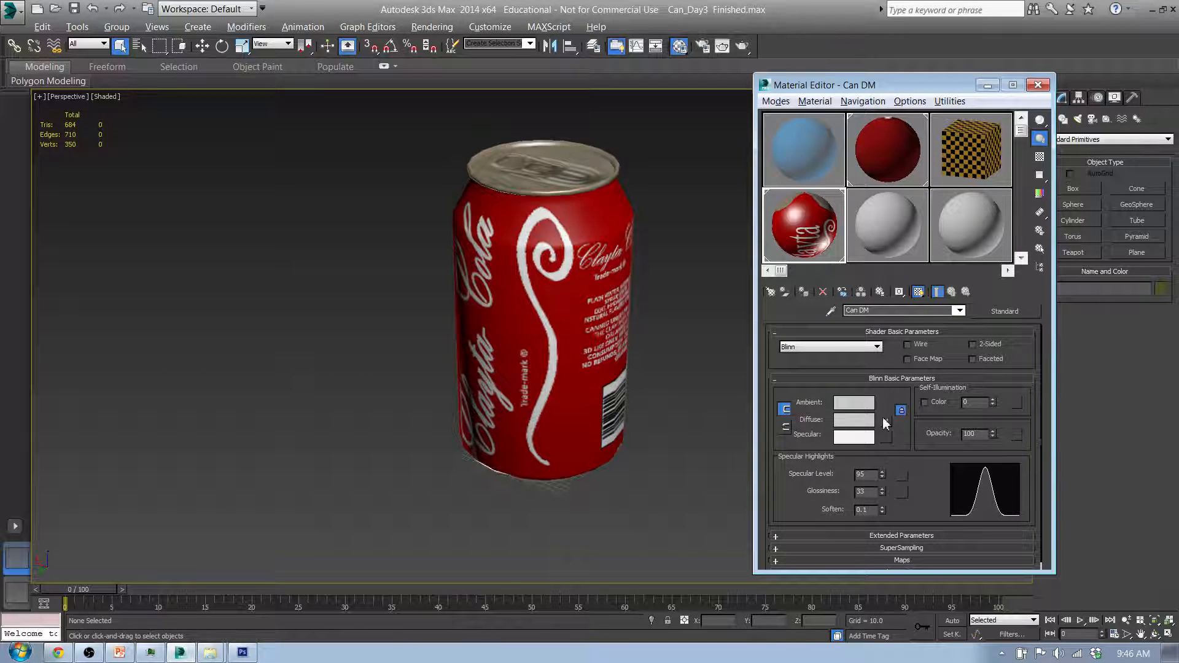
drag(551, 299, 389, 242)
double_click(873, 478)
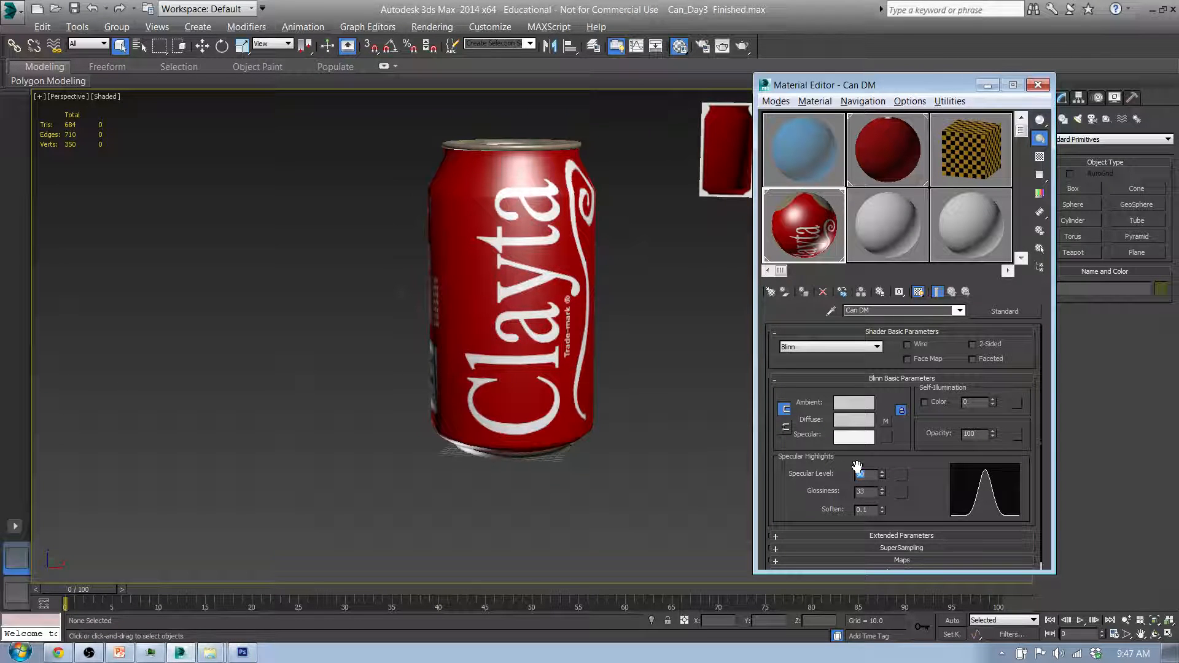
Step: Try Glossiness values of 47 and 60 on the Can DM material, settle on 30, and check the highlights around the can
drag(883, 493, 884, 485)
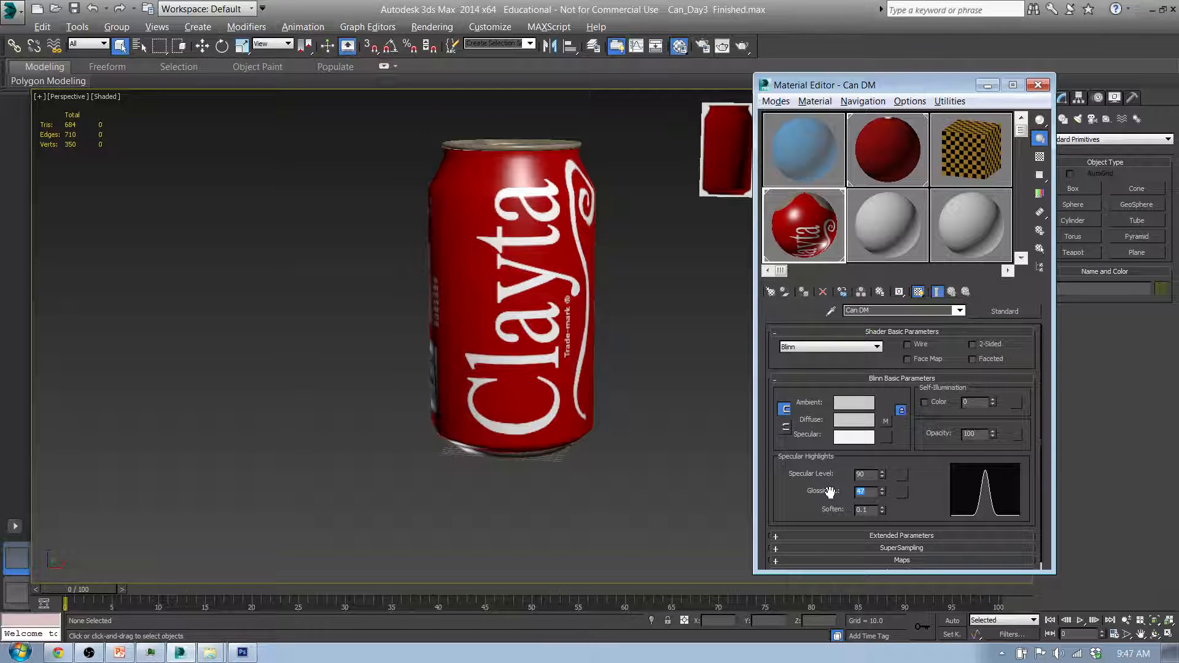
key(Return)
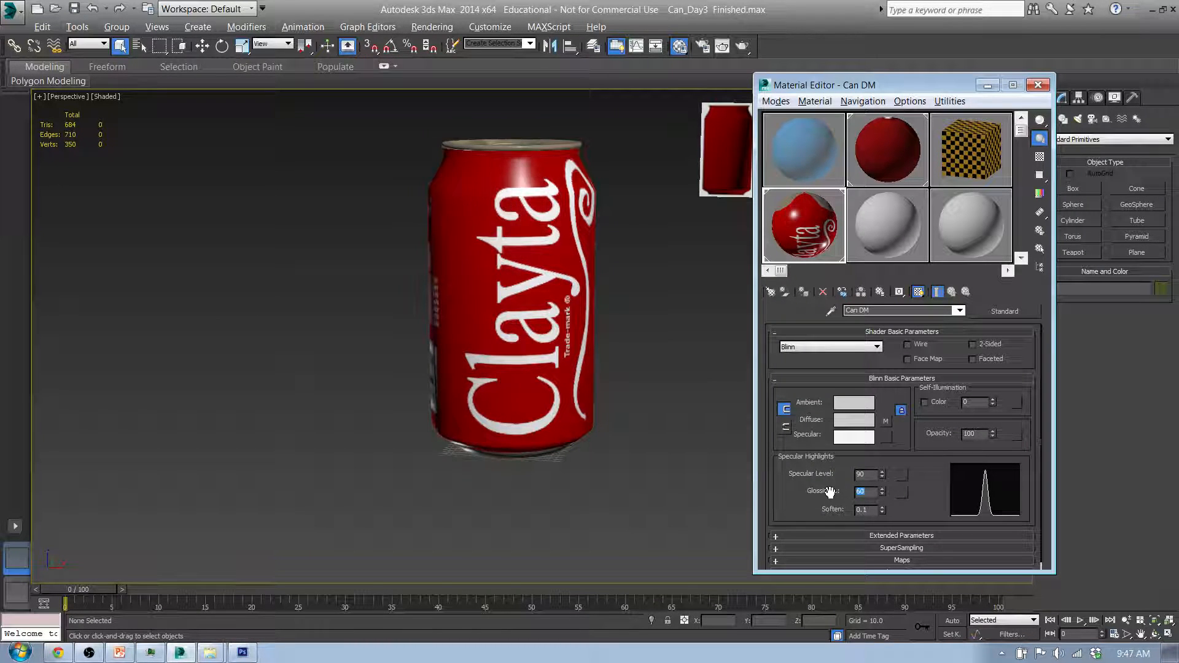
text(30)
key(Return)
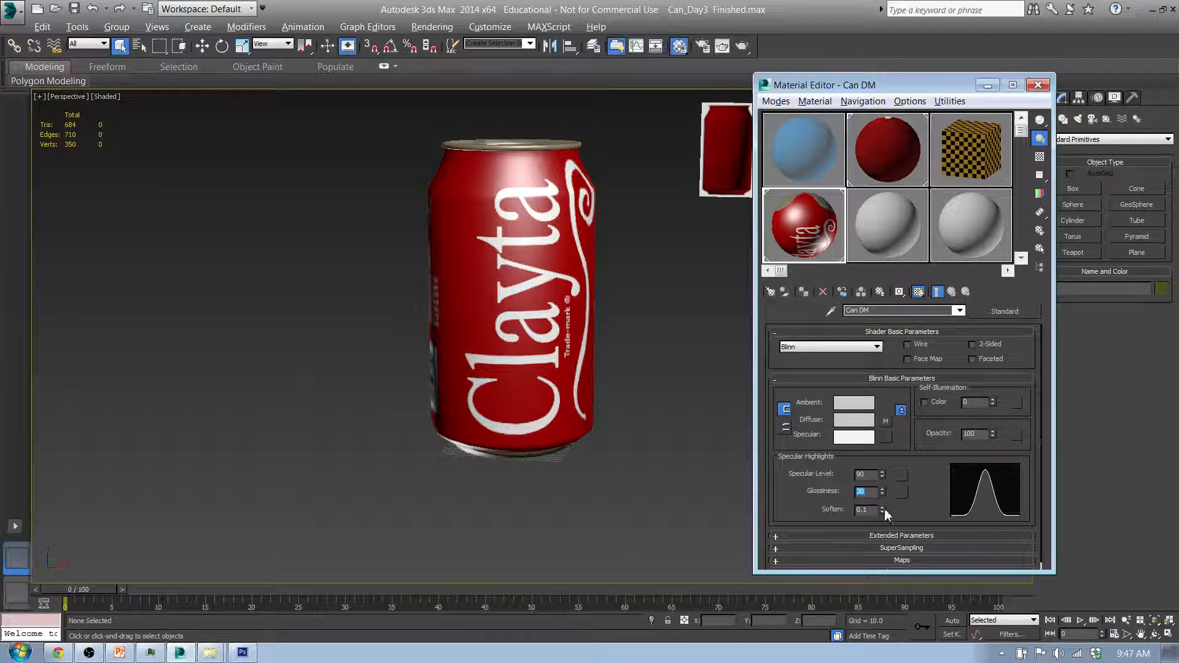
drag(546, 321, 700, 319)
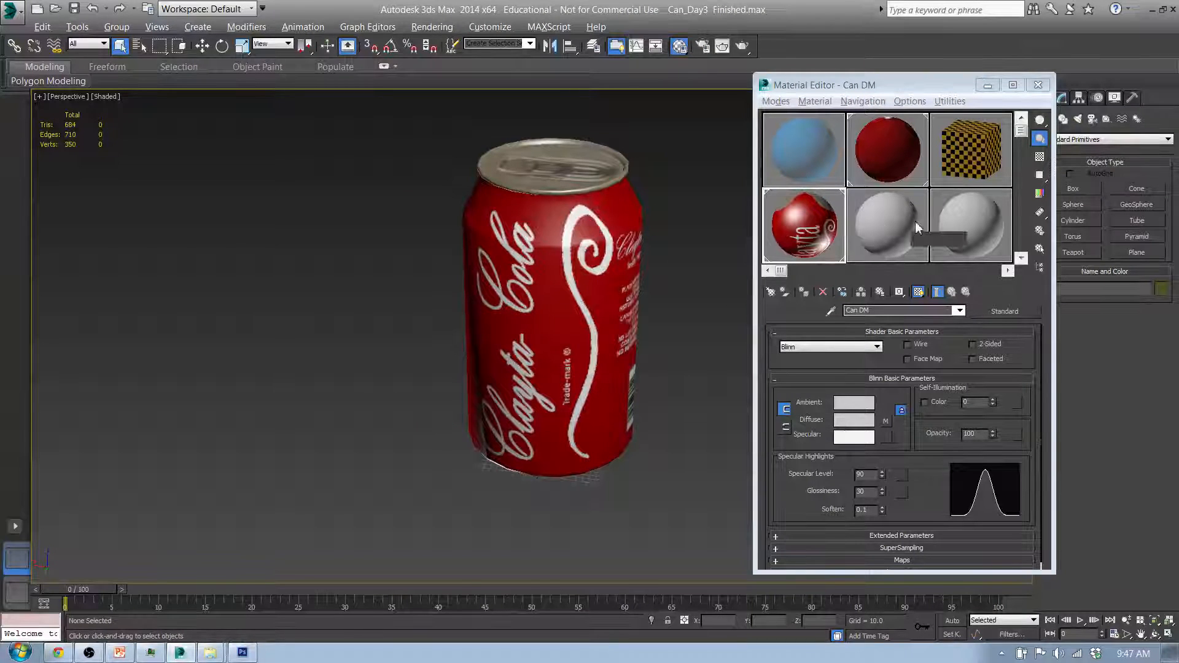
drag(616, 316, 573, 334)
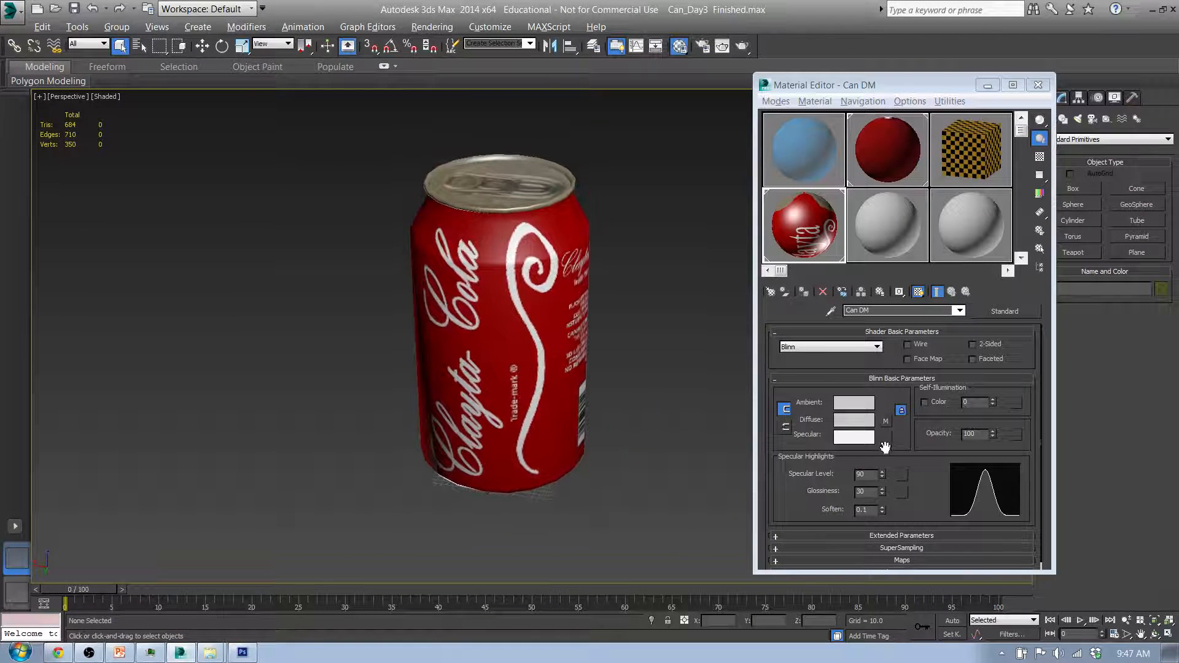
Step: Switch to Photoshop, deselect all layers in Can_DM.psd, and look over the finished texture
click(243, 652)
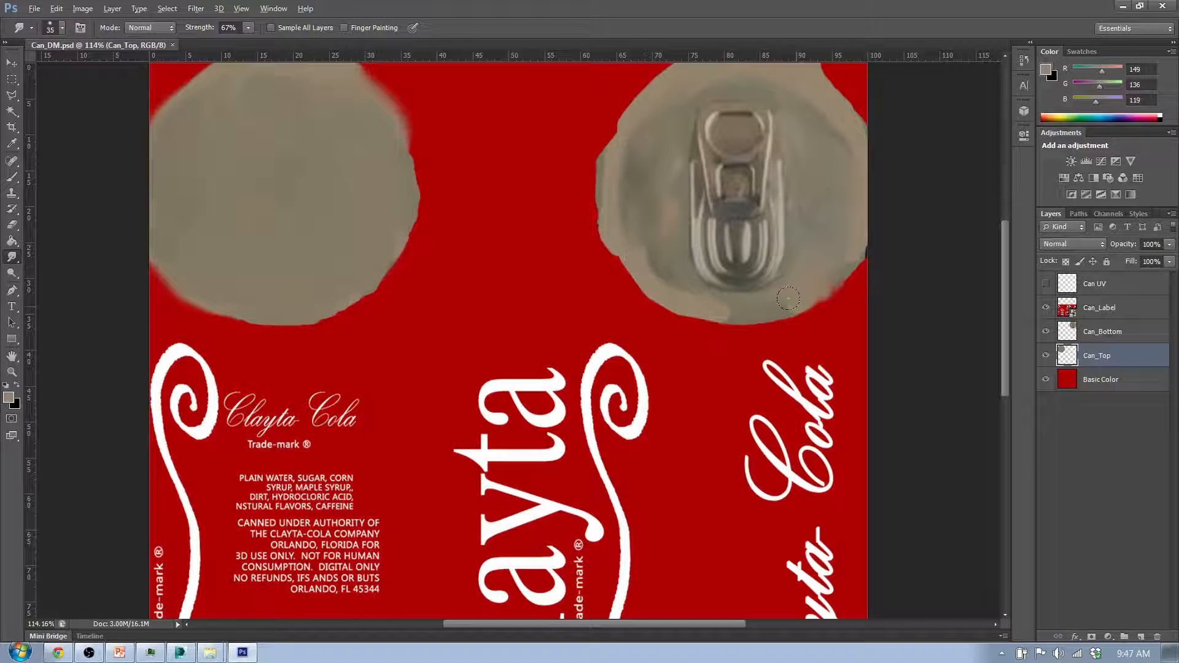
click(1136, 424)
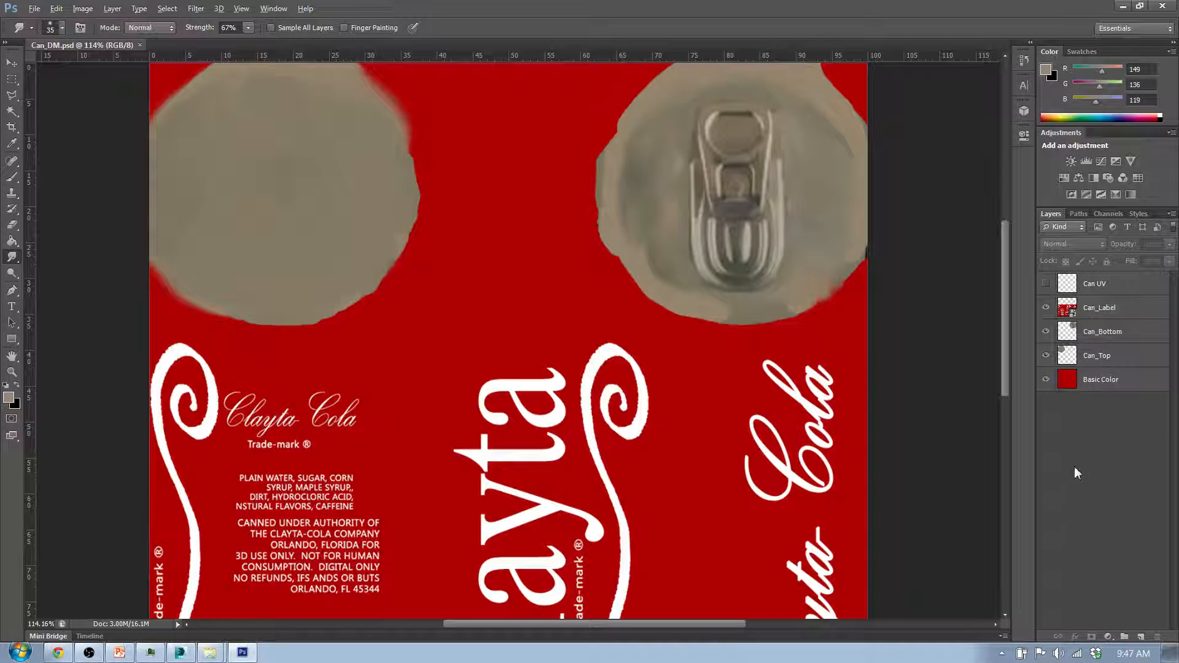
drag(1007, 310, 1008, 273)
scroll(1008, 343, up, 1)
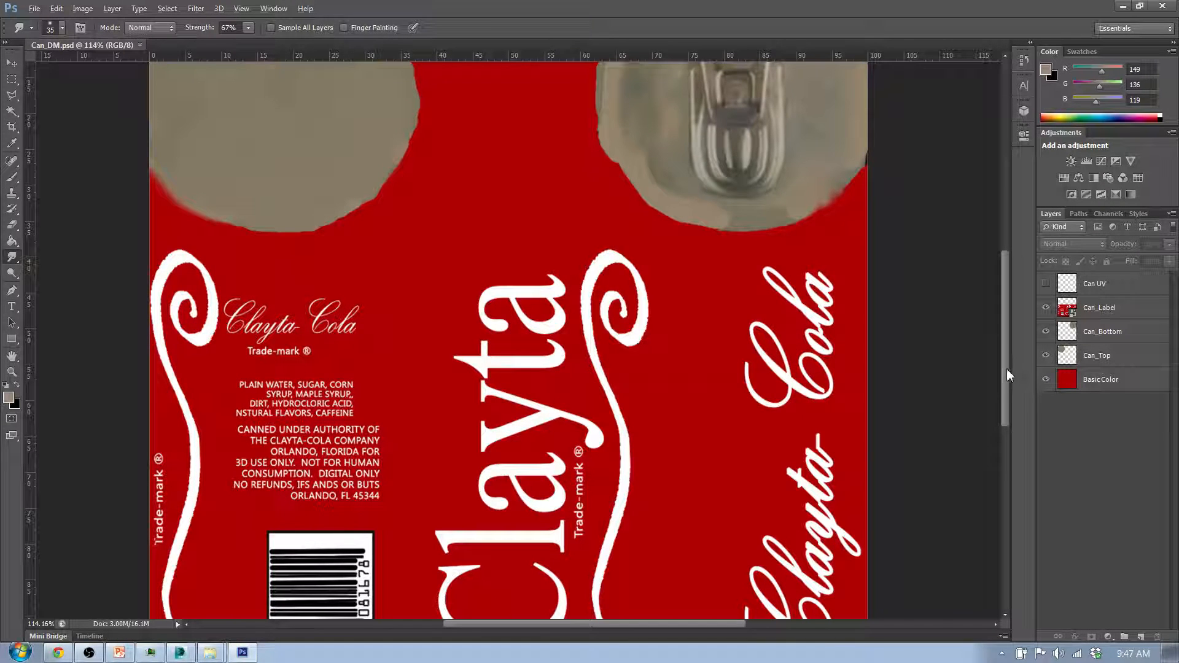
drag(1007, 375, 1014, 352)
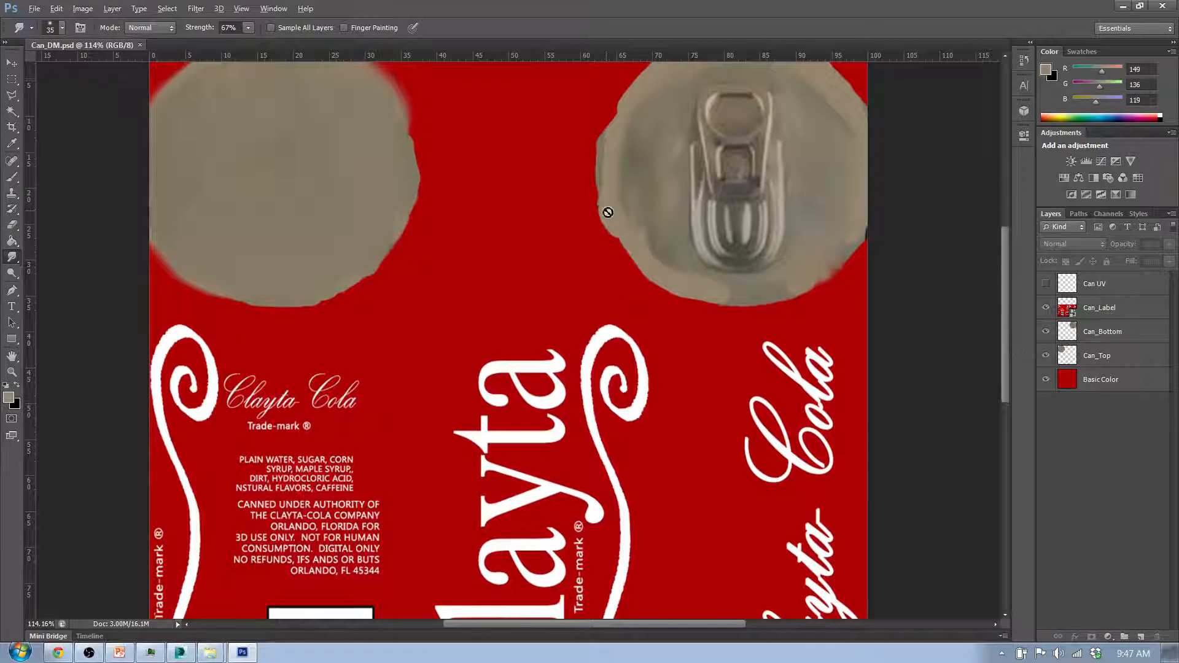
Step: Start a Save for Web export of Can_DM.psd as PNG-24 with an image width of 512 px
click(35, 9)
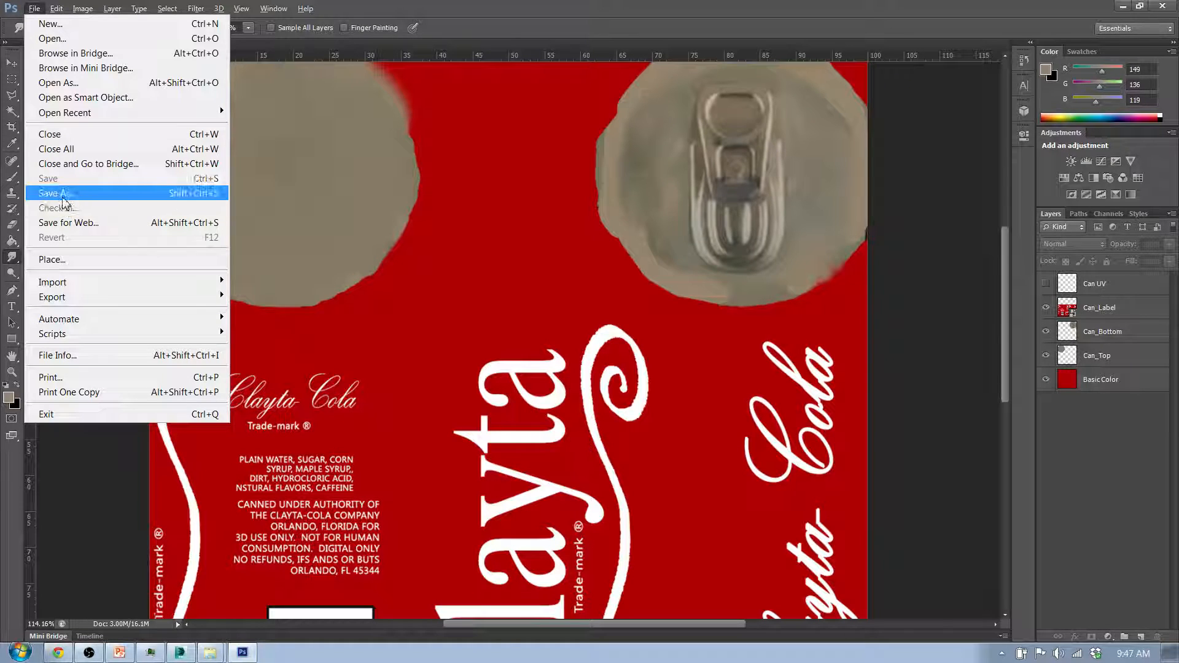
click(39, 10)
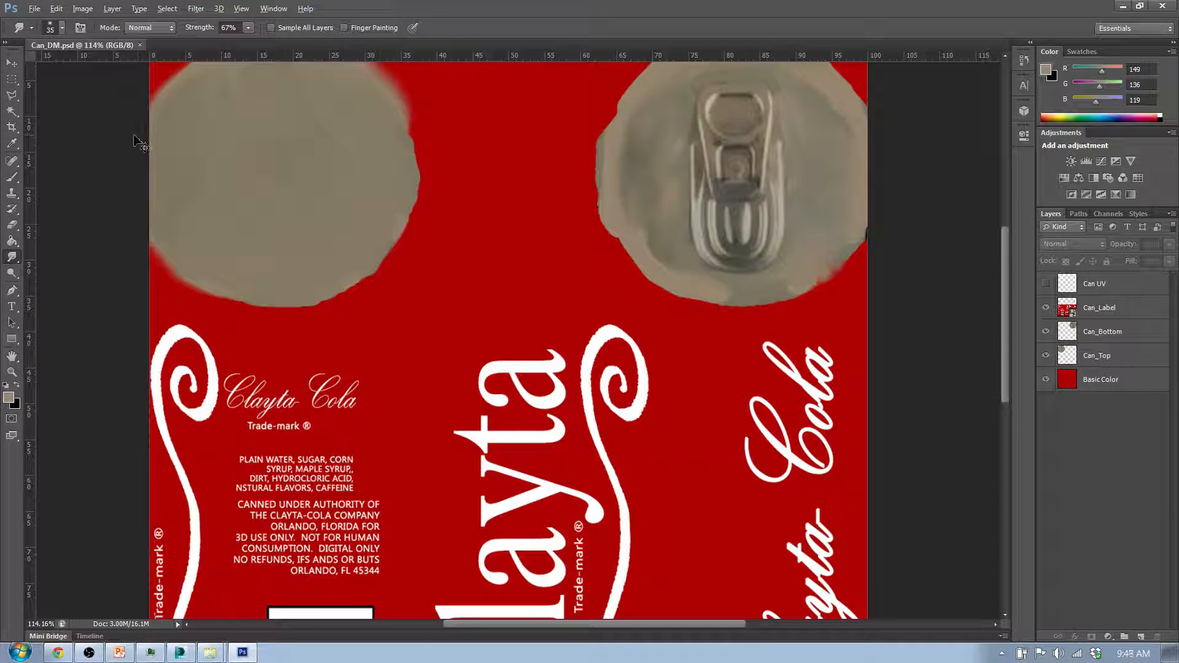
click(34, 9)
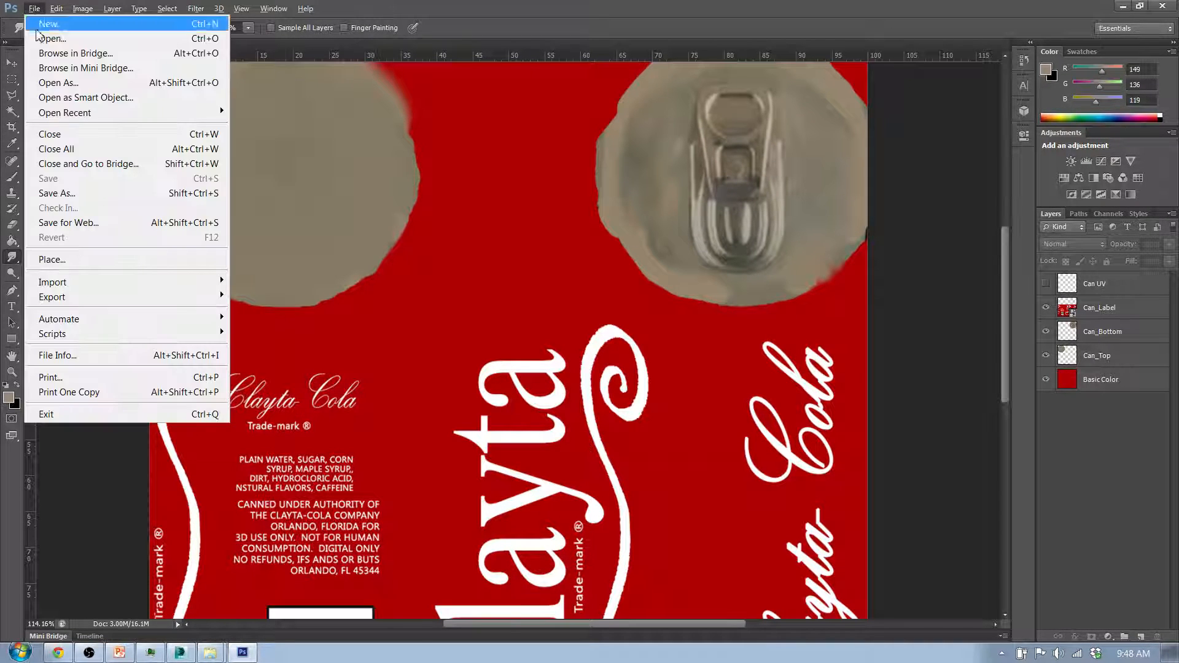
click(68, 221)
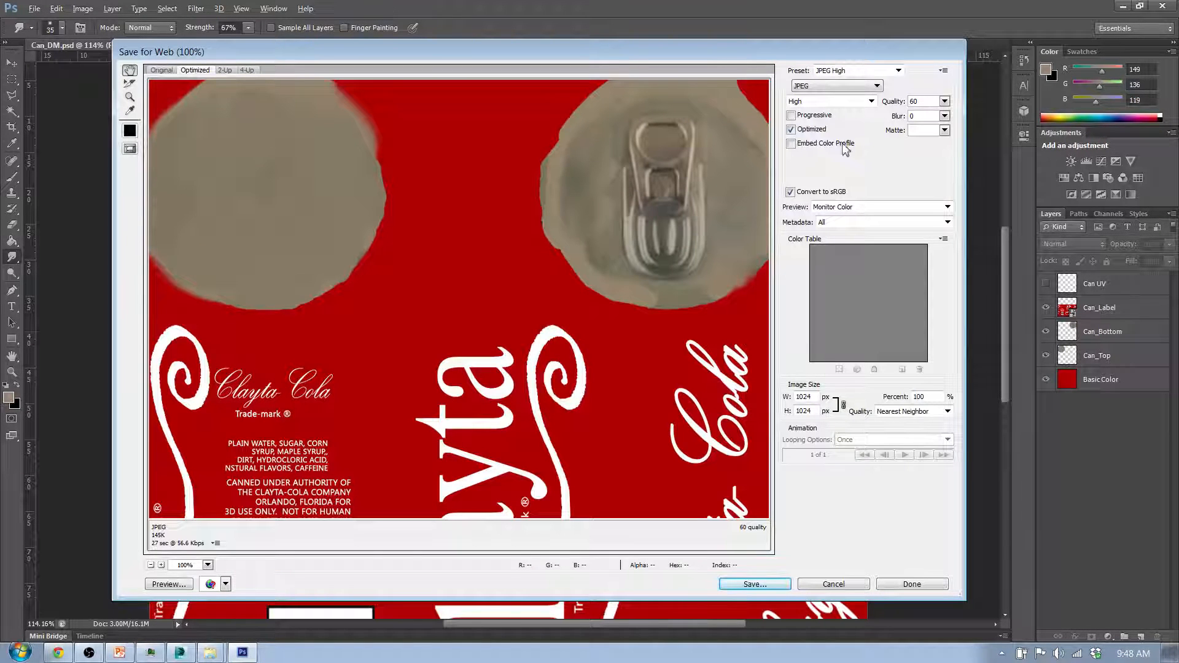
click(878, 87)
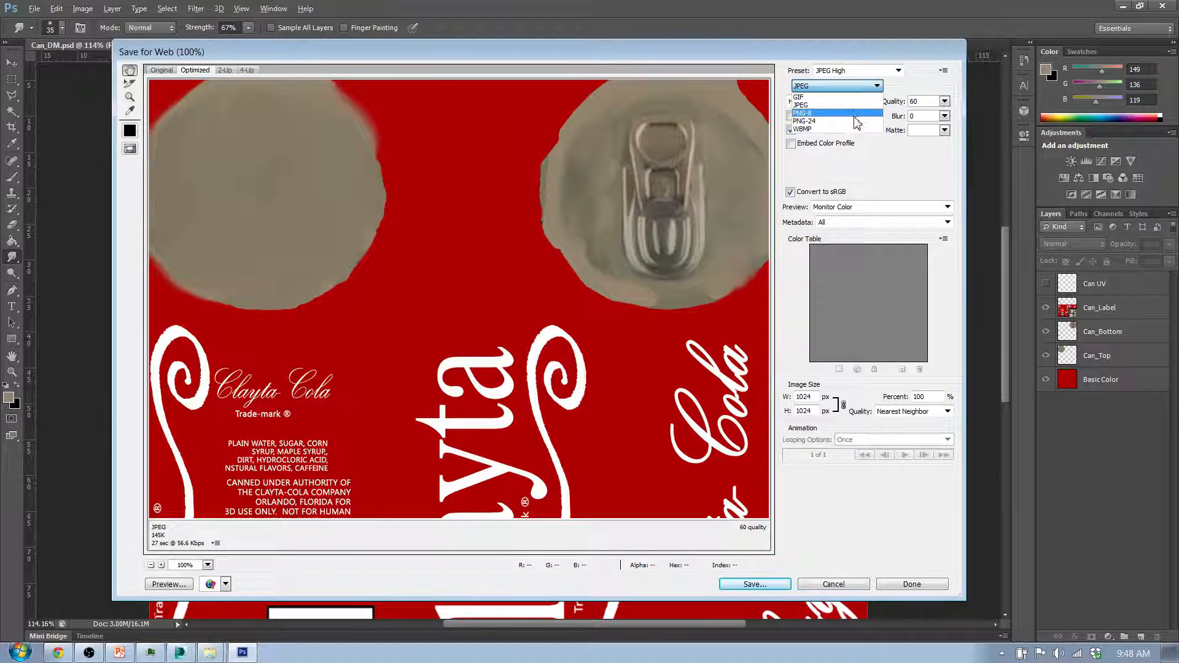
click(805, 121)
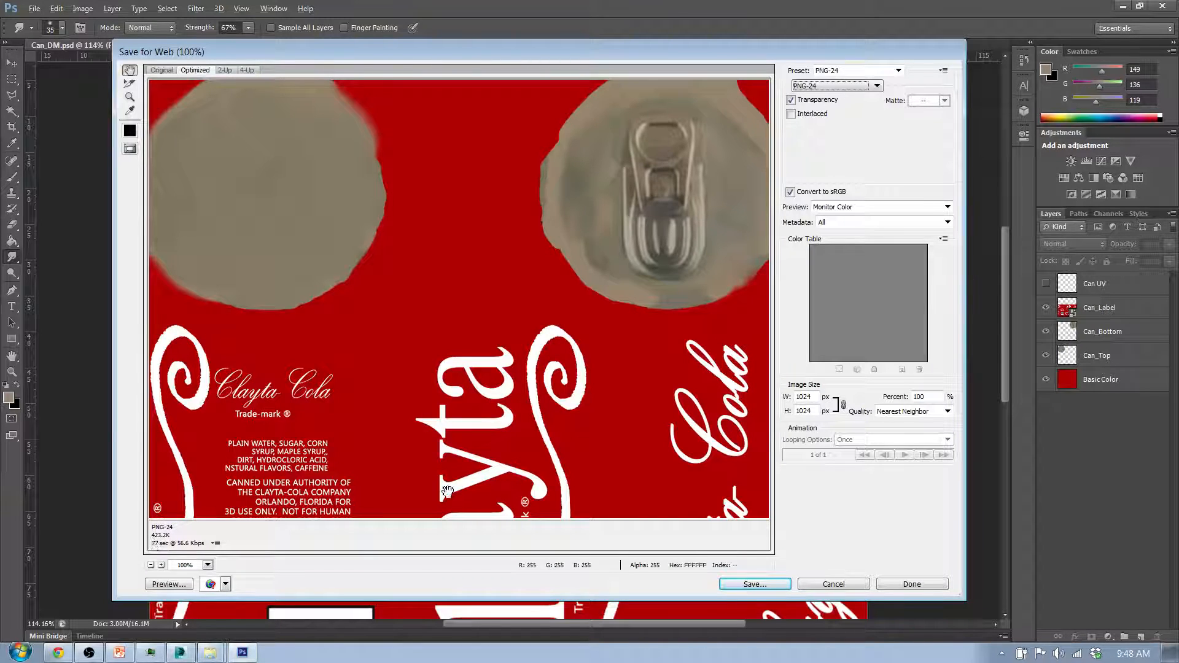
click(819, 398)
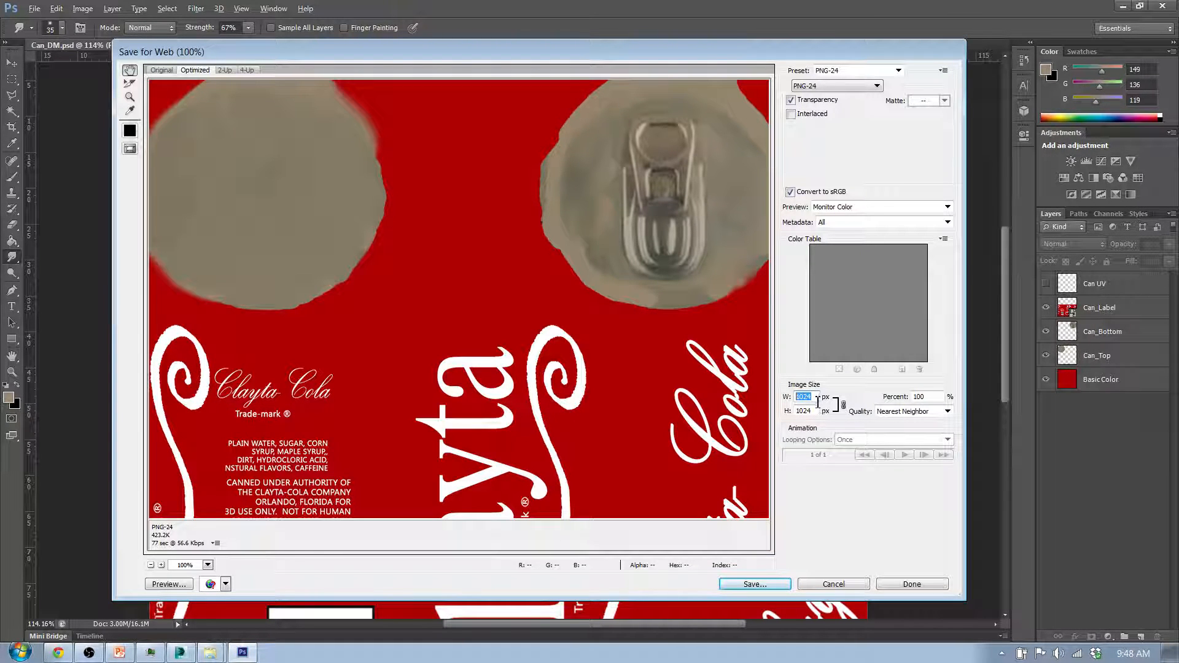
text(512)
Step: Save the optimized image as CanFinal_DM.png in the Assets folder of Q1W7_Can
click(764, 587)
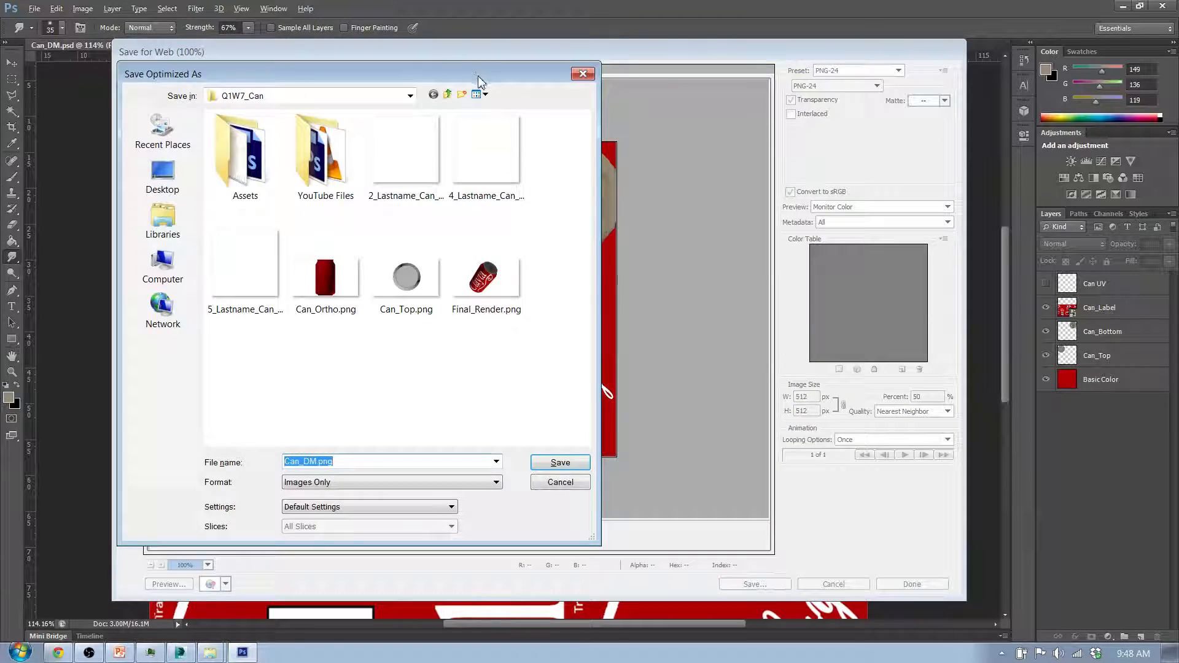
drag(479, 74, 571, 86)
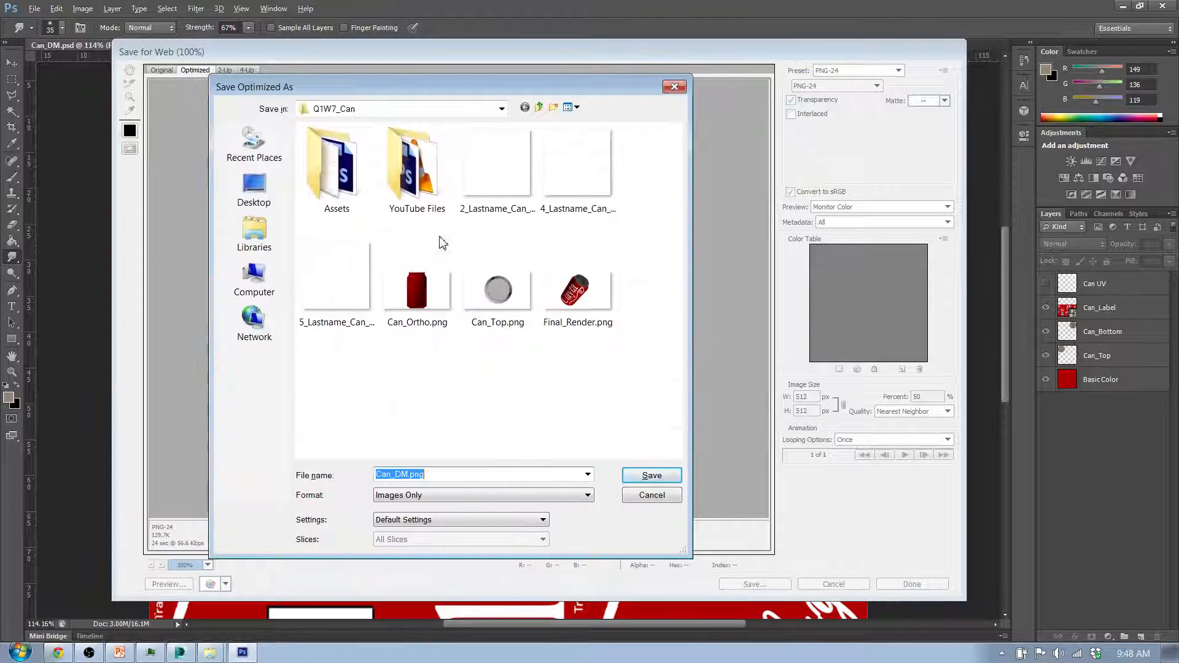
double_click(335, 165)
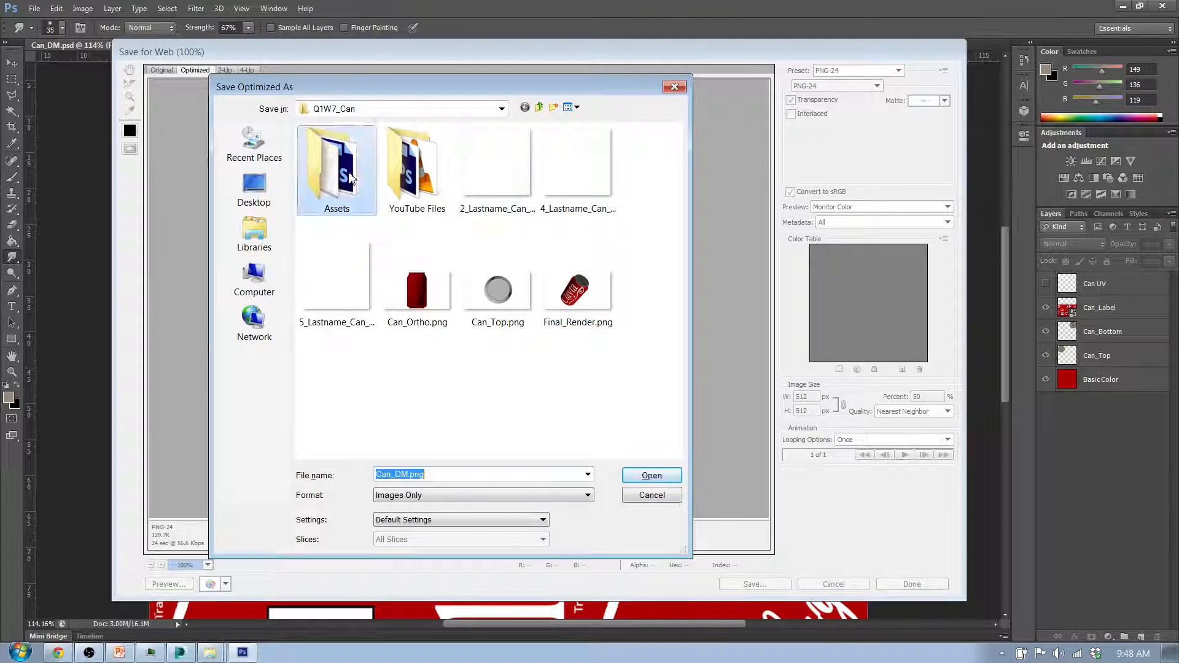
double_click(397, 474)
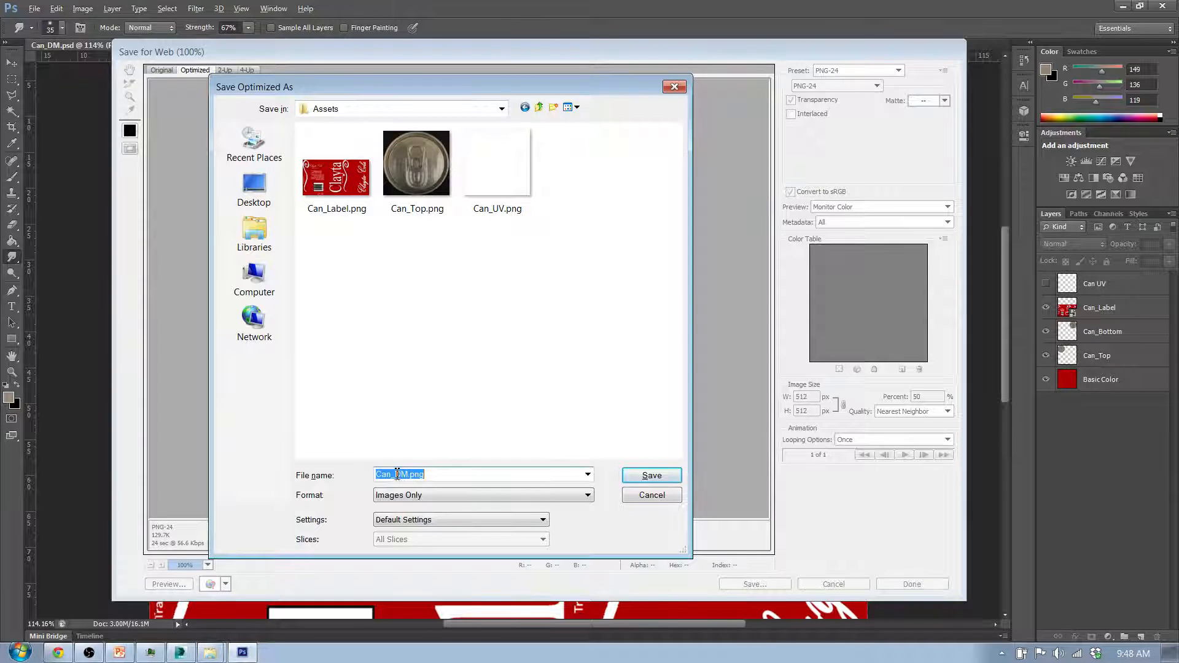
click(395, 474)
text(Final)
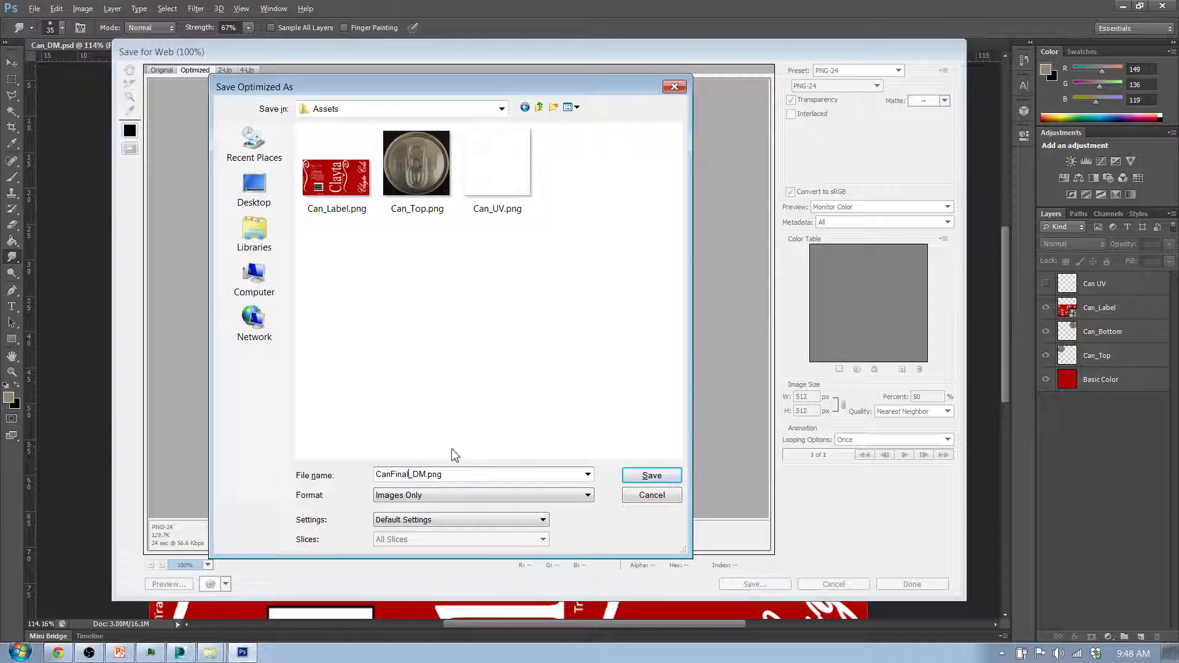
click(649, 481)
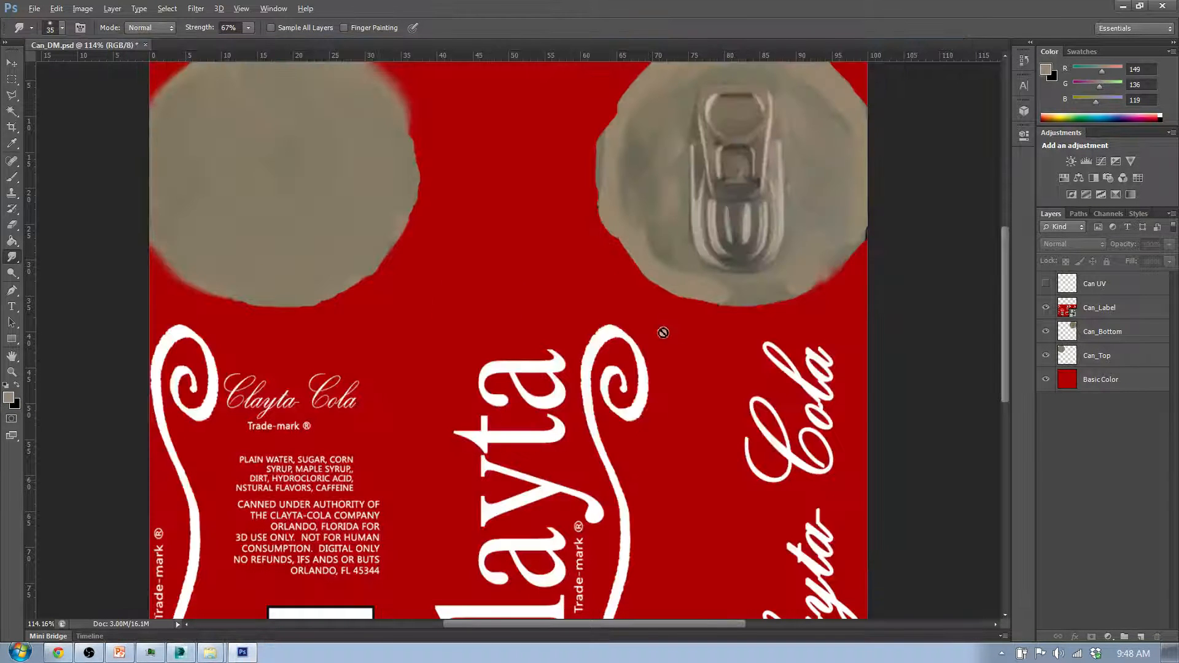
Step: Save the Can_DM.psd document
click(33, 9)
click(34, 9)
click(34, 8)
click(46, 178)
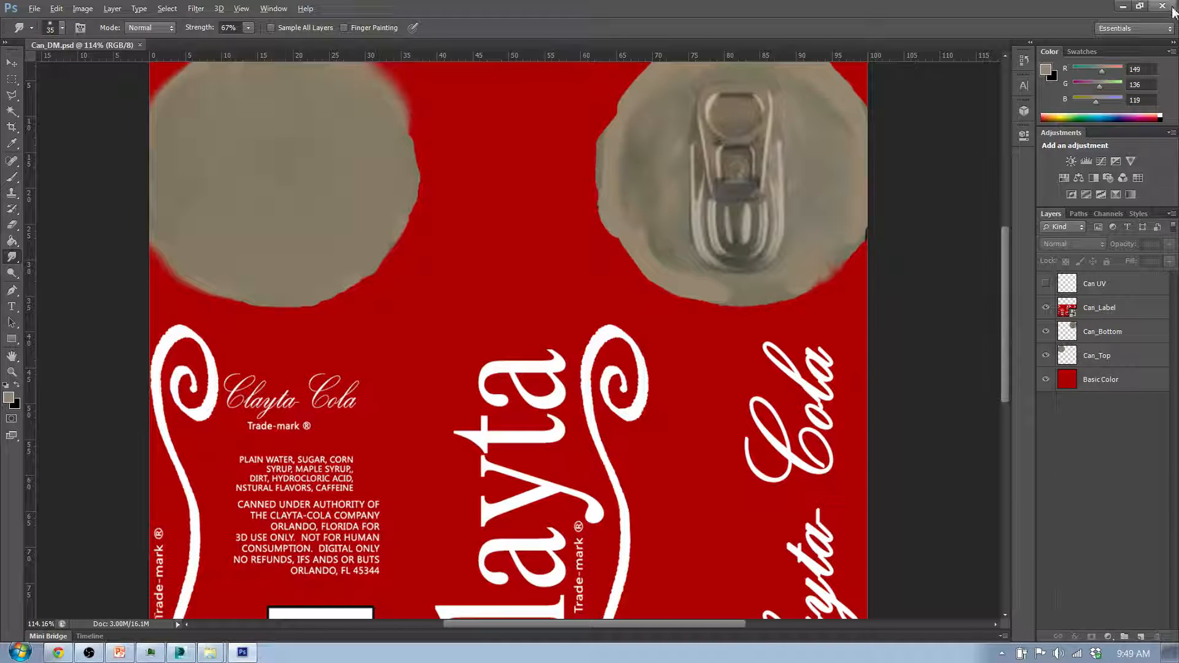
Step: Show the Can UV layer, switch to 3ds Max and examine how the UV lines appear on the can
click(1046, 284)
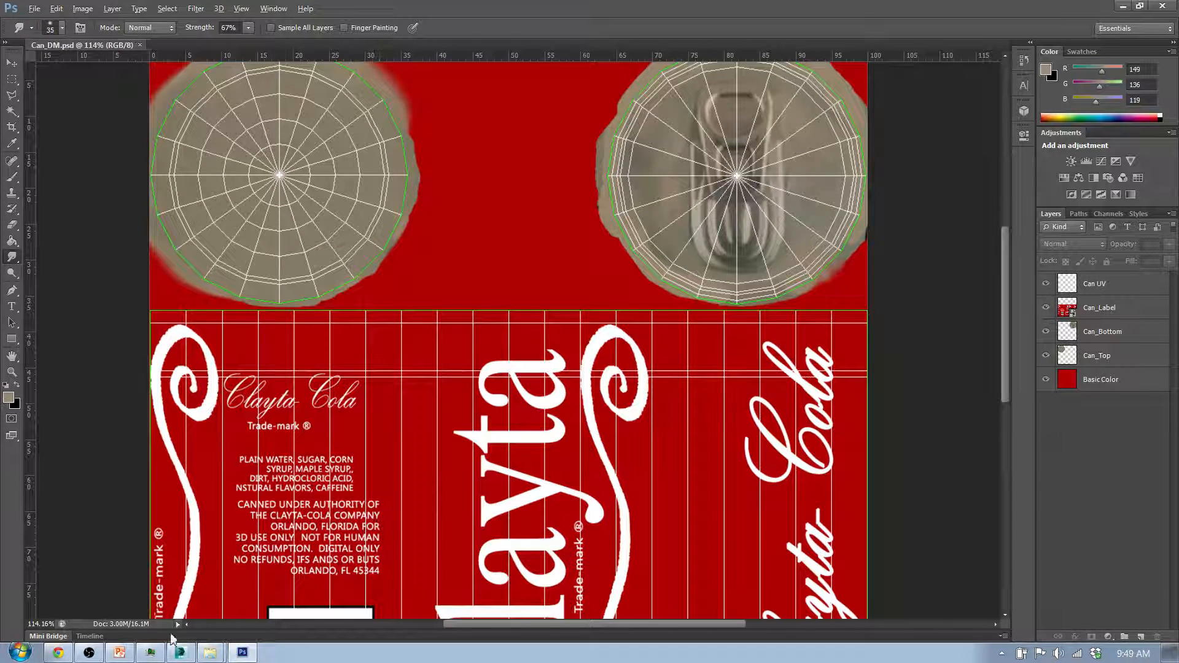
click(180, 653)
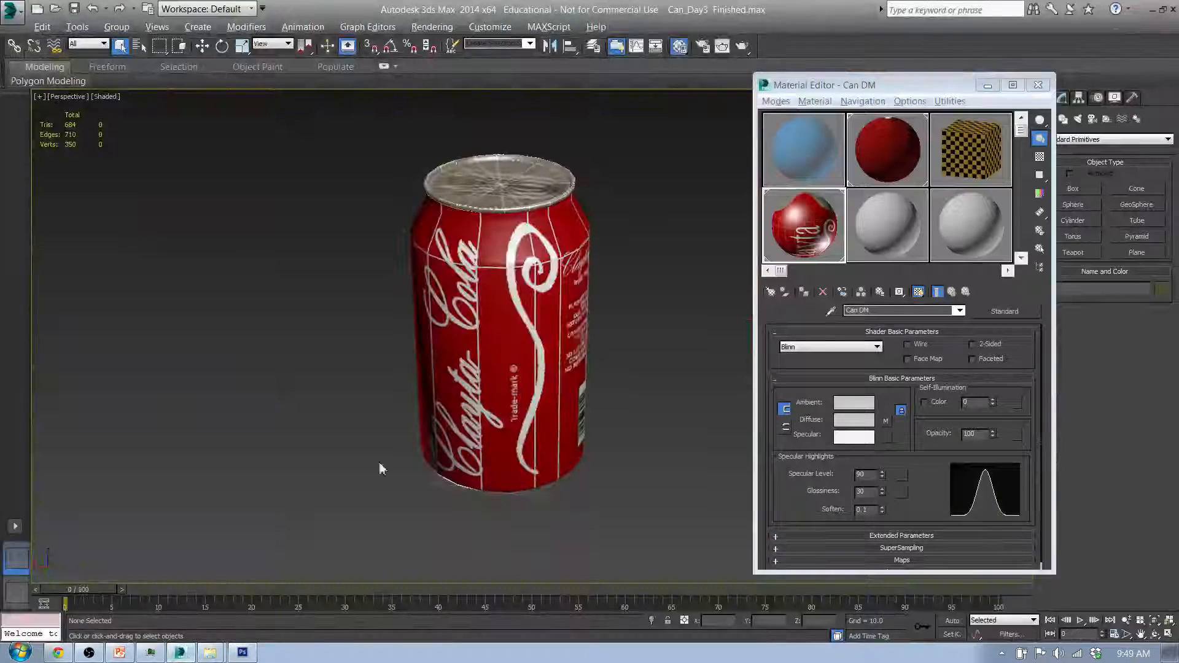
drag(637, 357, 541, 279)
drag(509, 205, 508, 298)
scroll(508, 298, up, 6)
scroll(508, 298, down, 8)
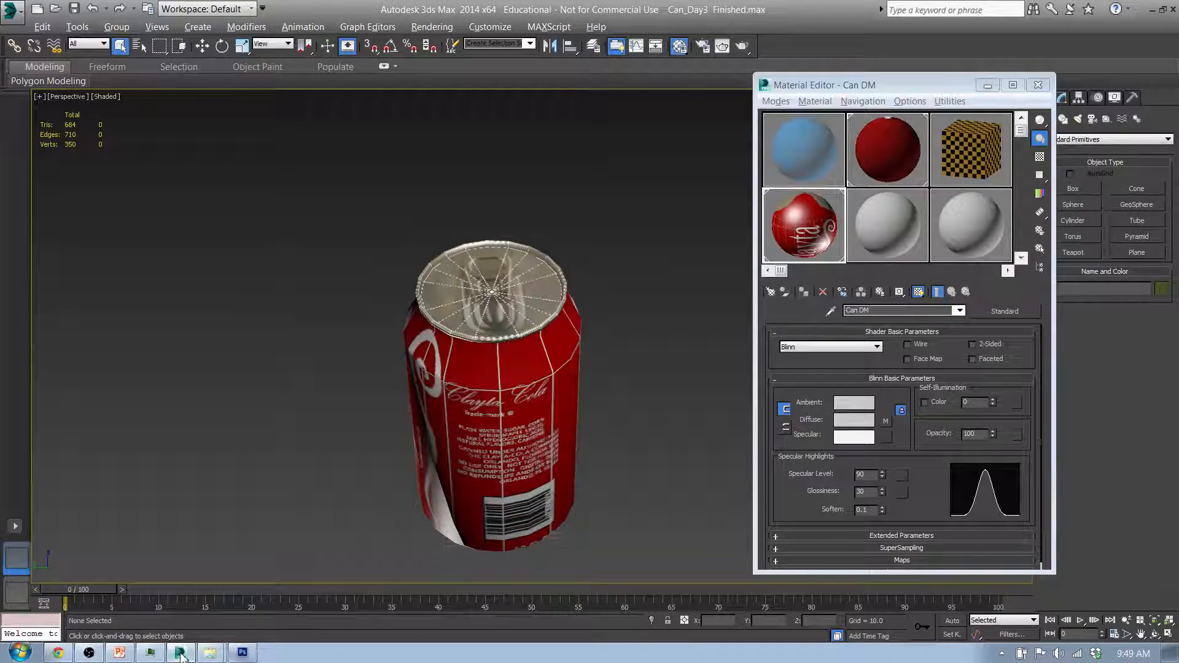
Step: Switch back to Photoshop, hide the Can UV layer and close Photoshop
click(241, 654)
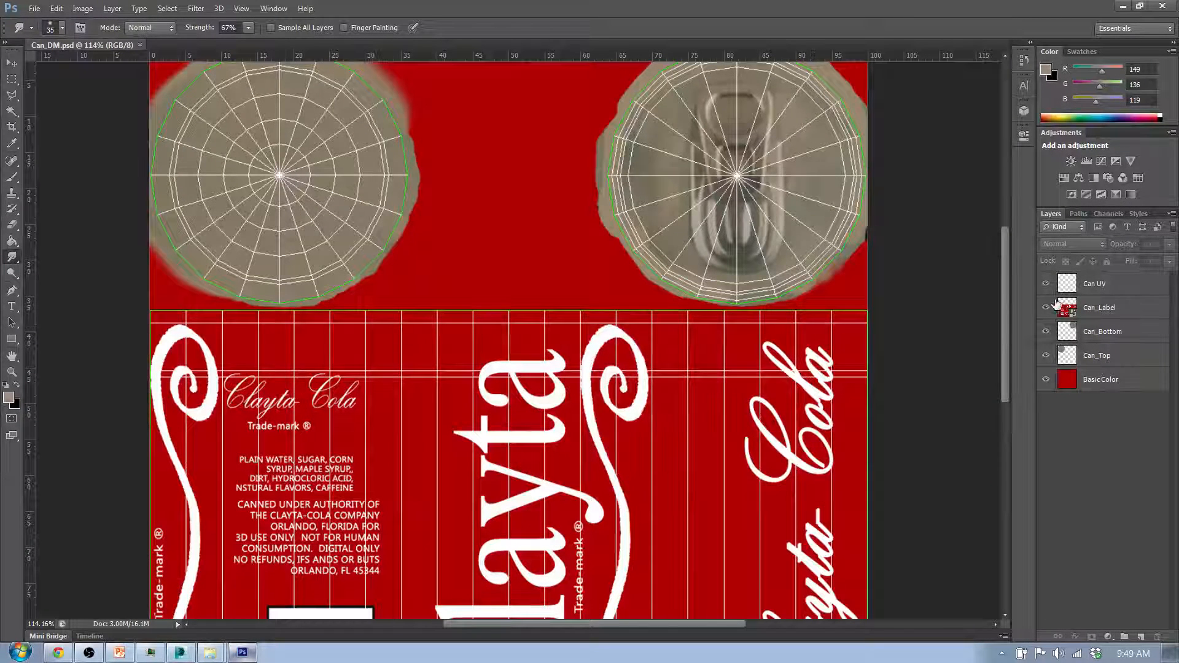
click(1046, 283)
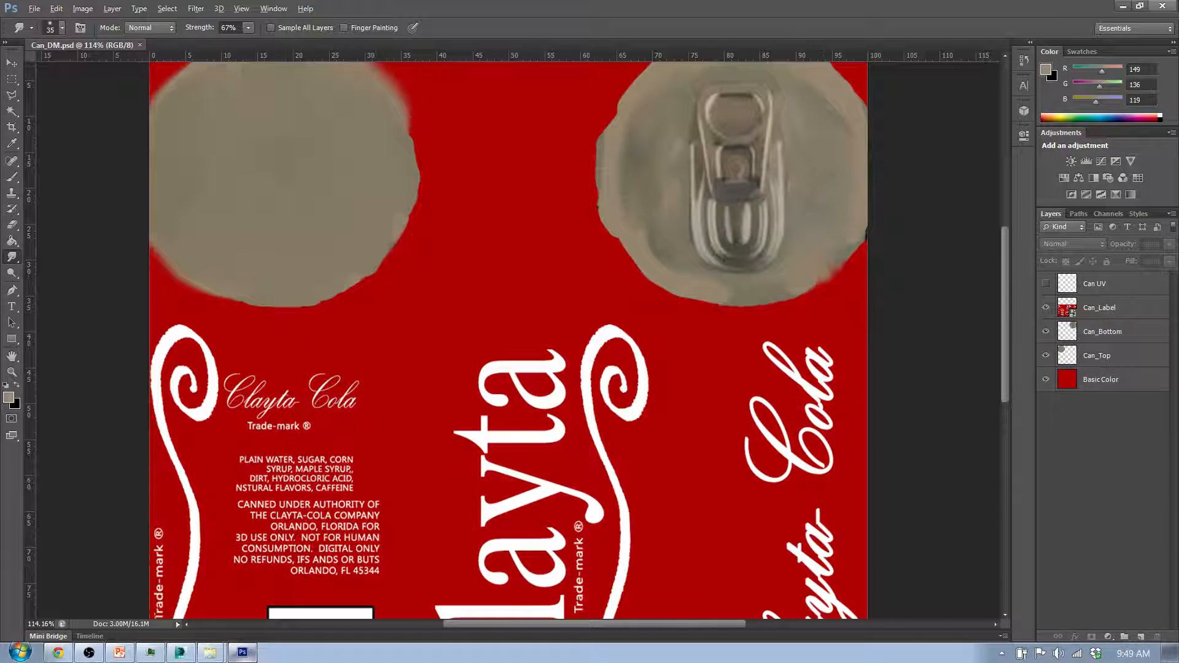
click(1163, 7)
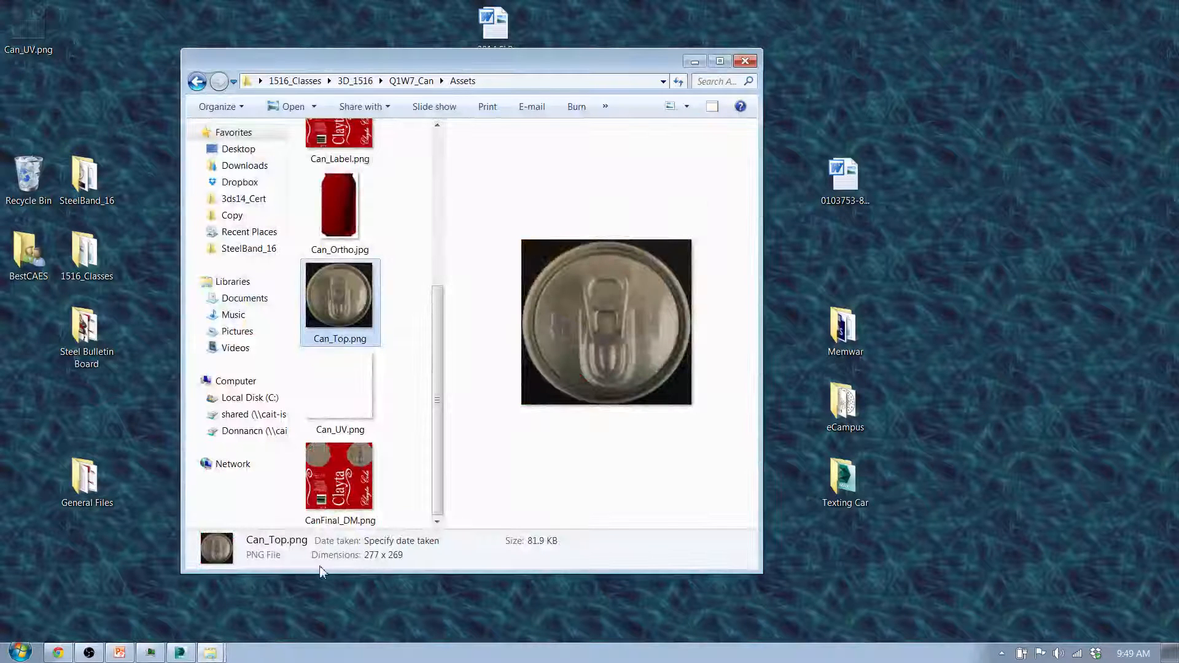
Step: Preview CanFinal_DM.png in the Assets folder, and switch to 3ds Max to look around the textured can
click(342, 486)
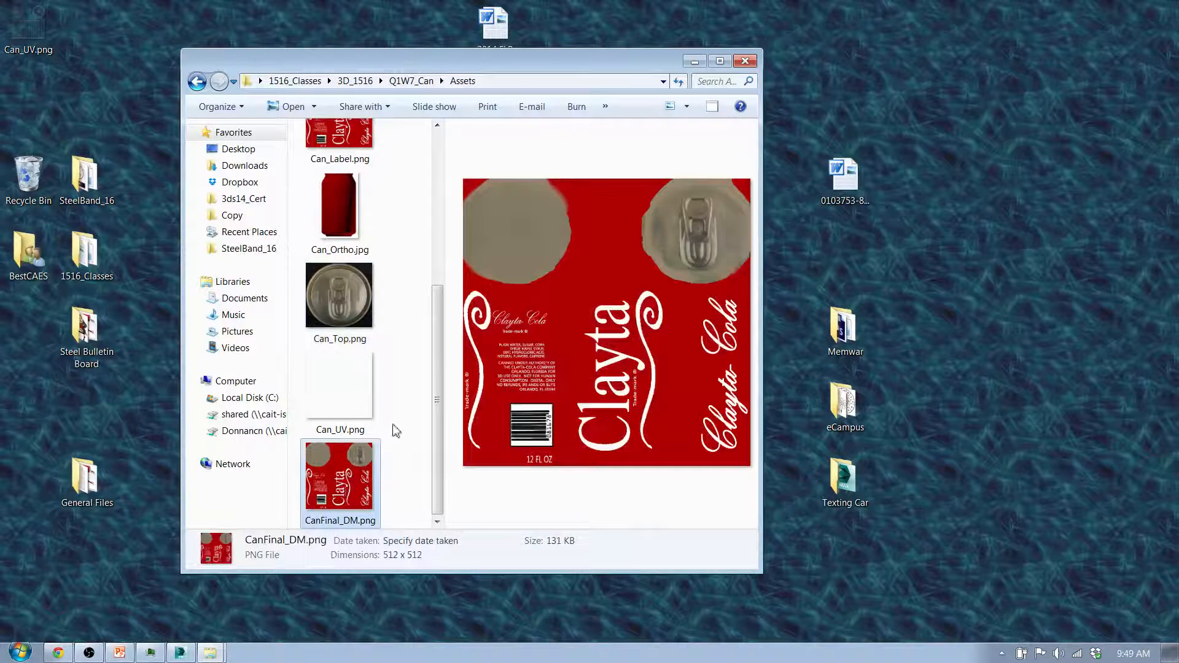
click(181, 654)
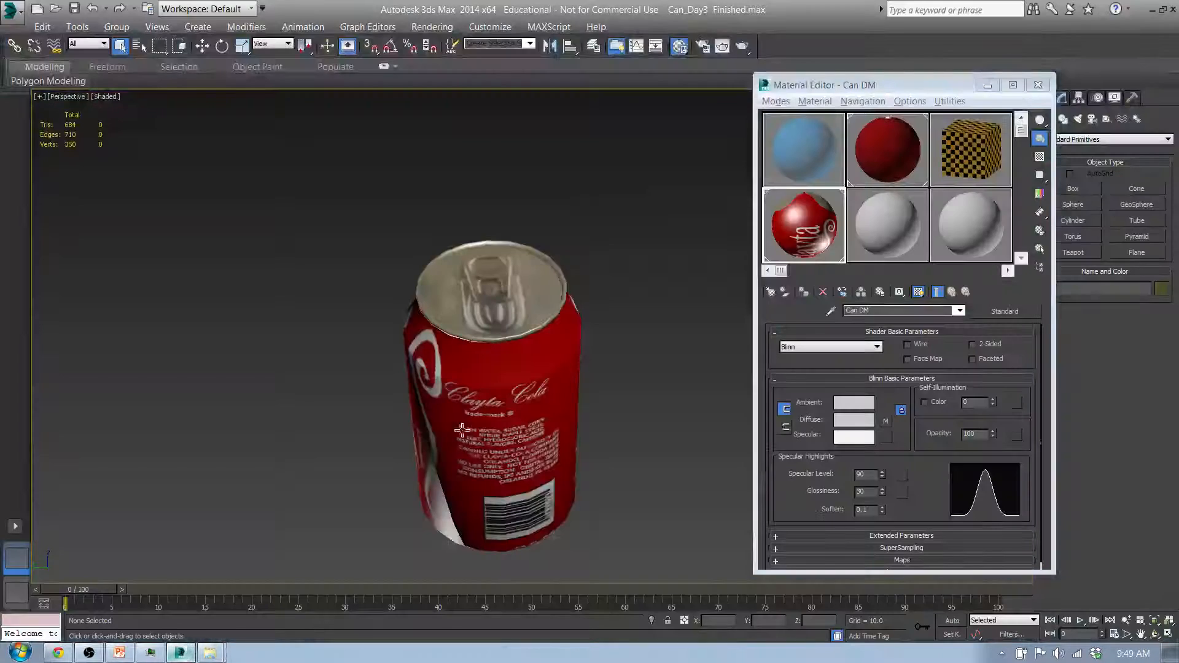
drag(565, 465, 525, 404)
drag(439, 342, 693, 271)
Step: Load CanFinal_DM.png as the Diffuse bitmap of the unused 08 - Default material
click(881, 229)
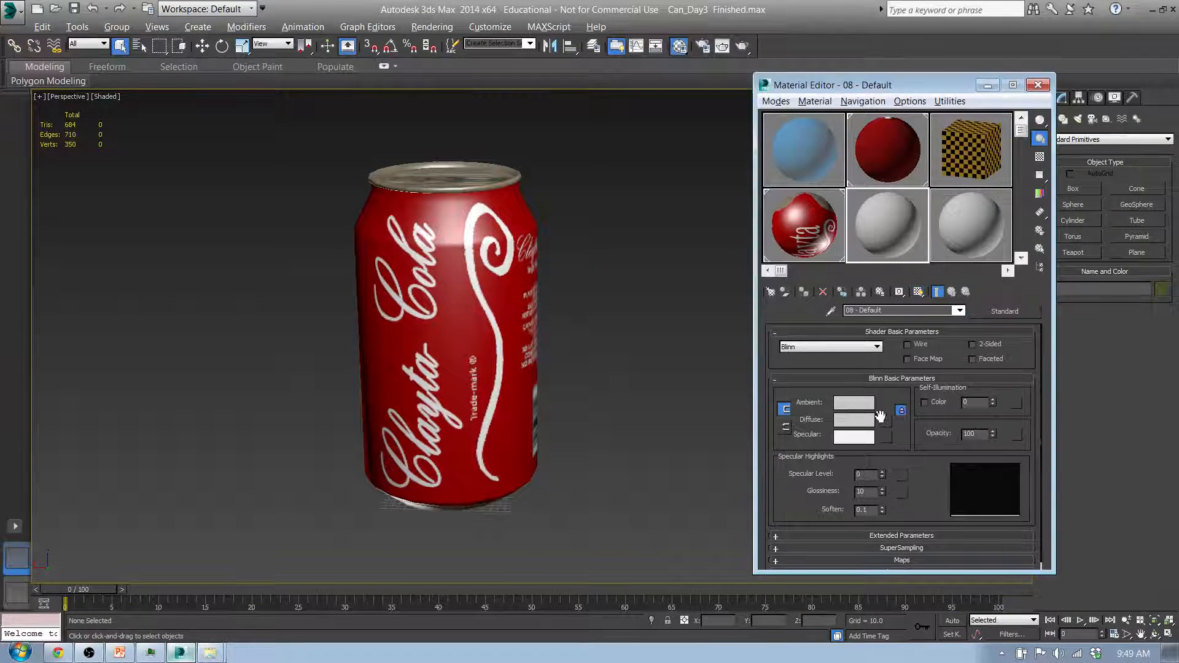
click(888, 421)
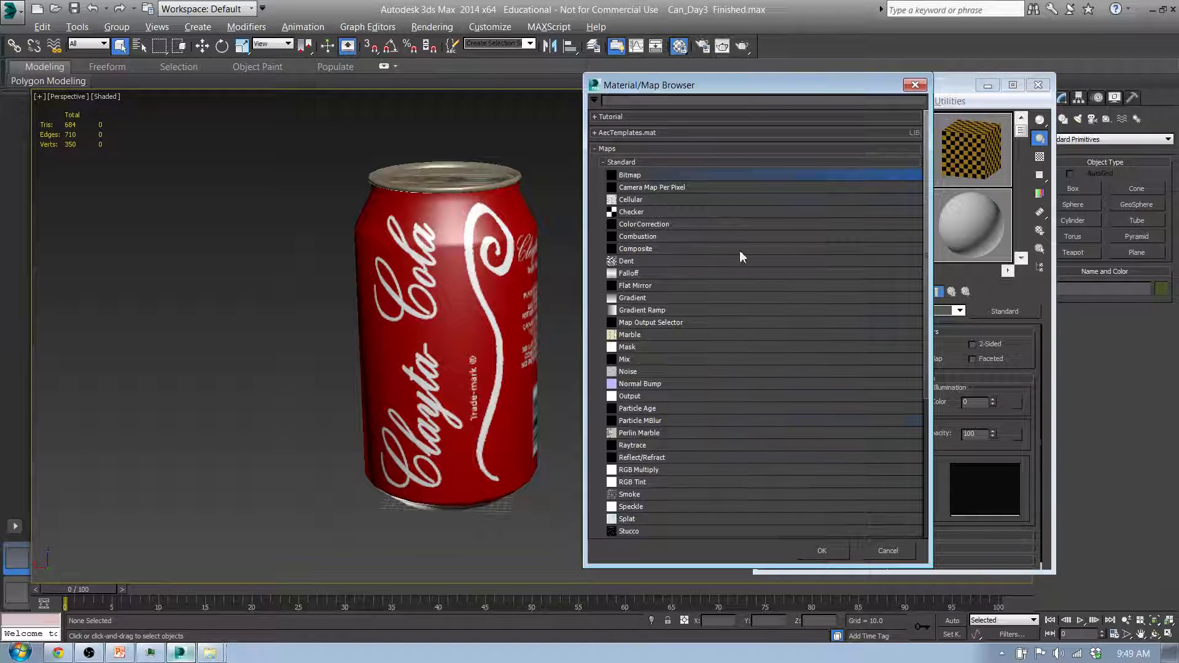
click(823, 552)
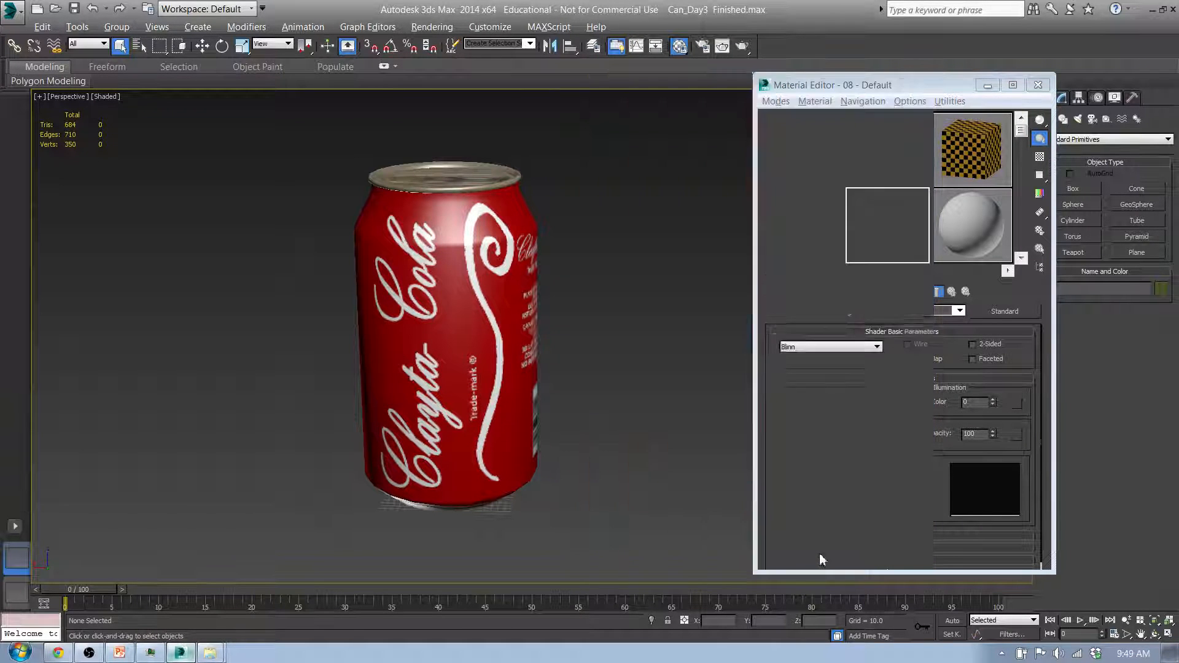
click(564, 130)
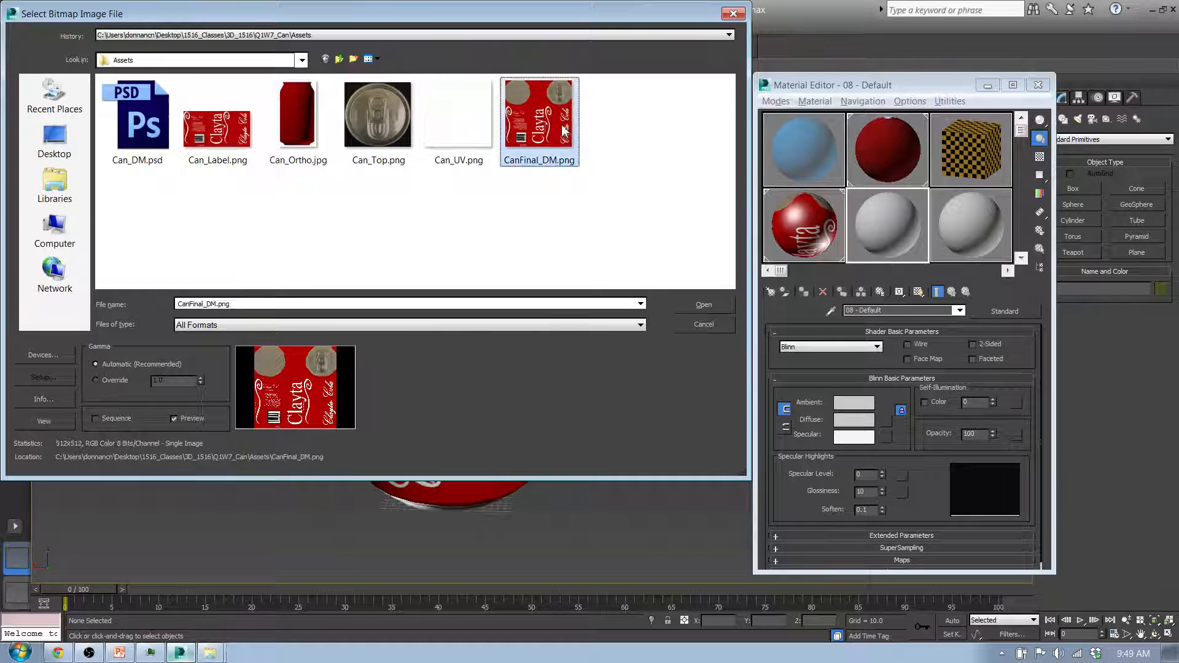
click(698, 305)
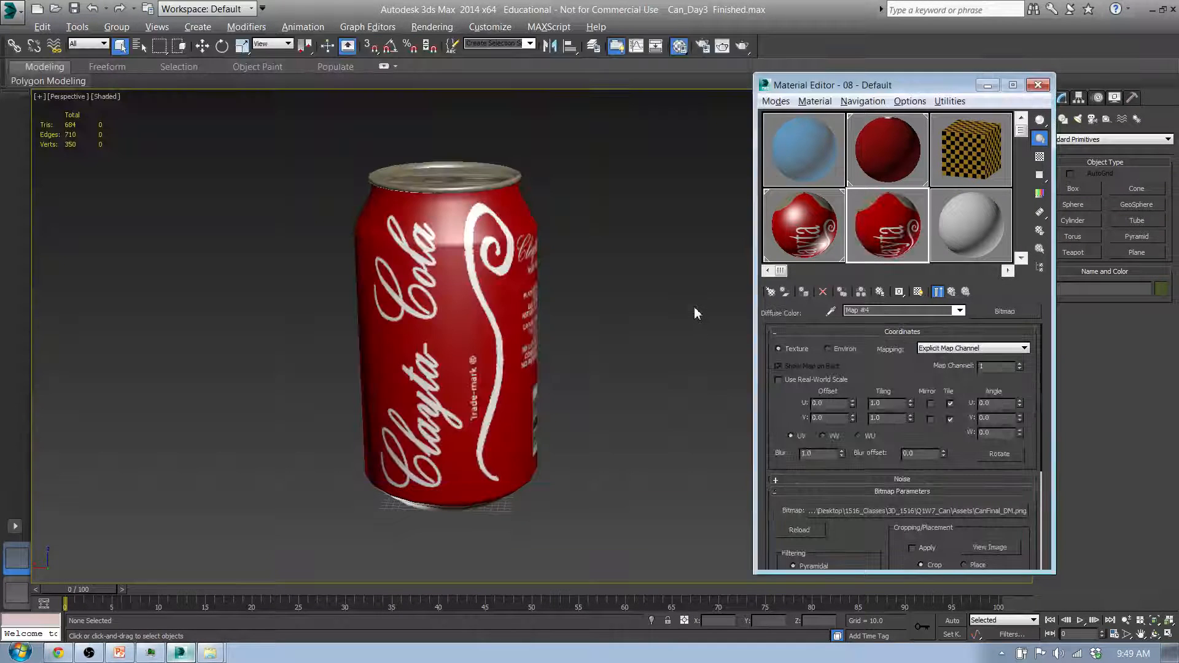
Step: Match the 08 - Default material's highlights to the Can DM material, with Specular Level 90 and Glossiness 30
click(812, 230)
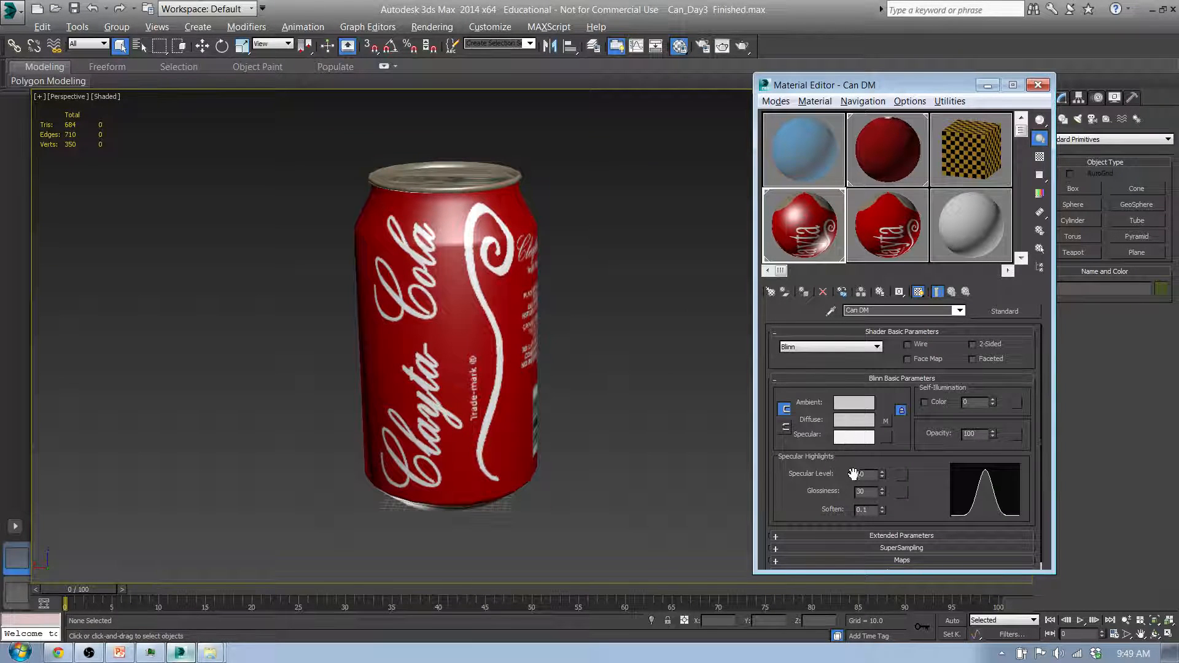
click(894, 224)
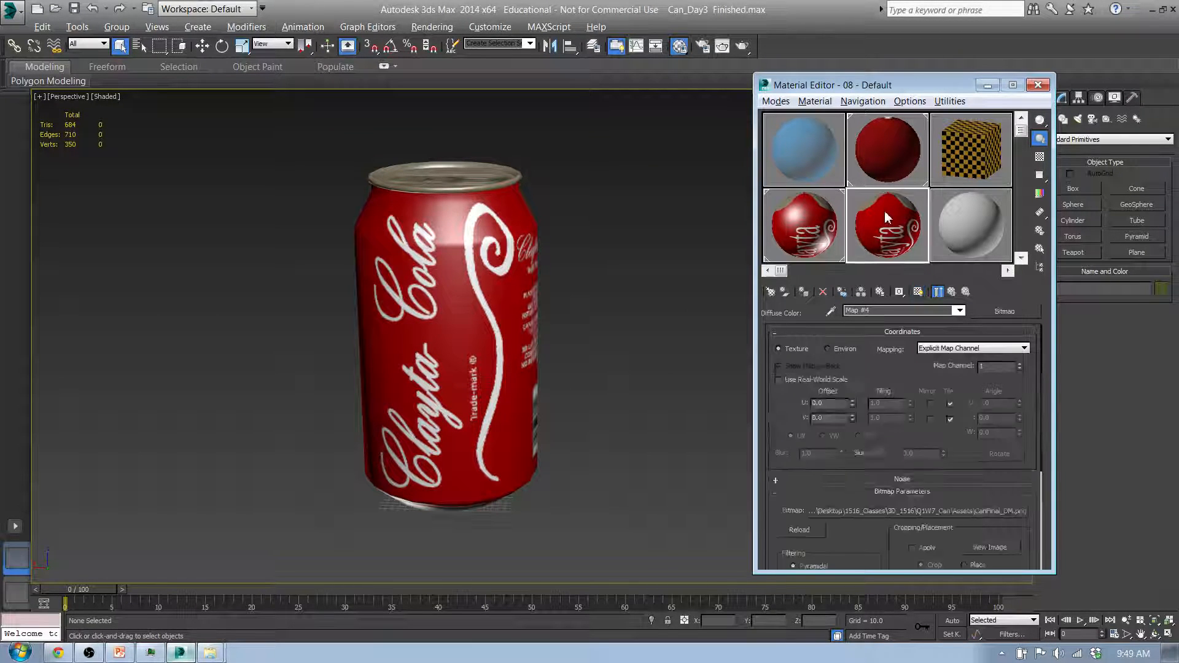
click(951, 292)
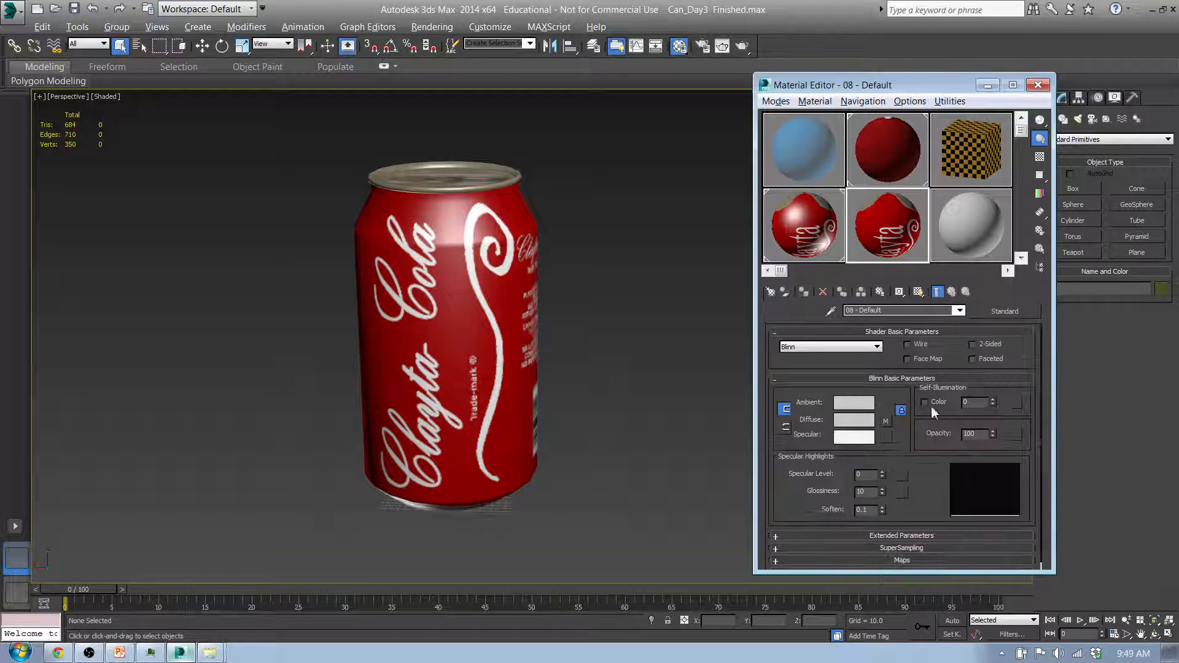
double_click(871, 478)
click(860, 492)
double_click(867, 492)
text(30)
key(Return)
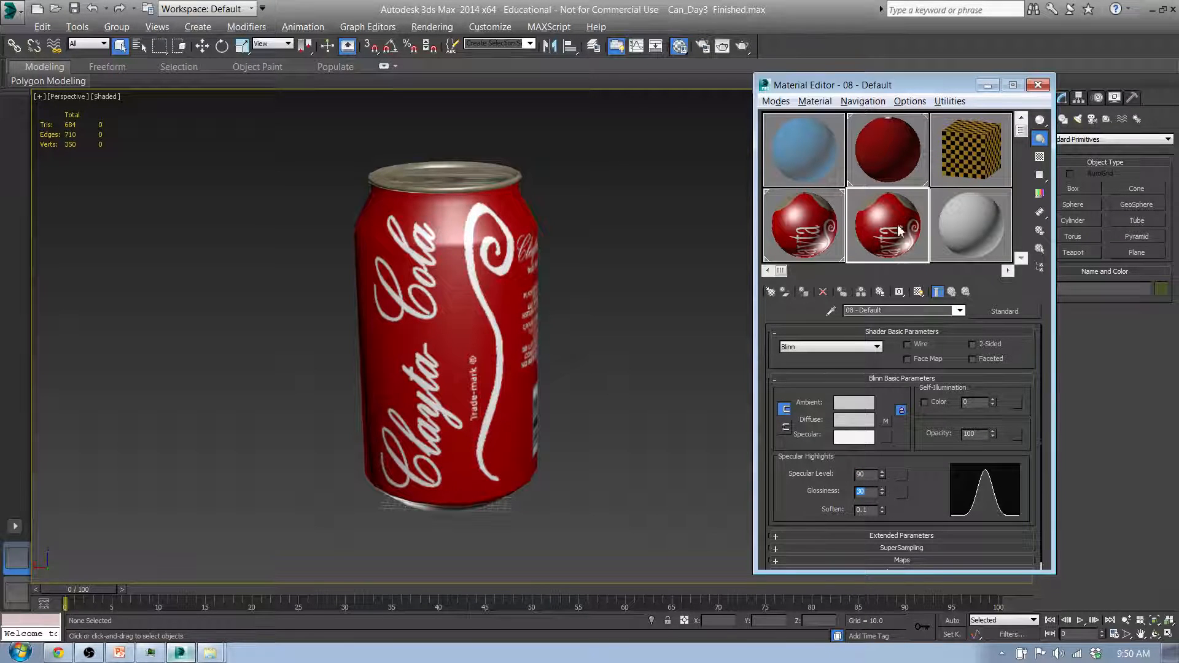
Step: Apply the 08 - Default material to the can and show its texture in the viewport
drag(885, 222, 498, 281)
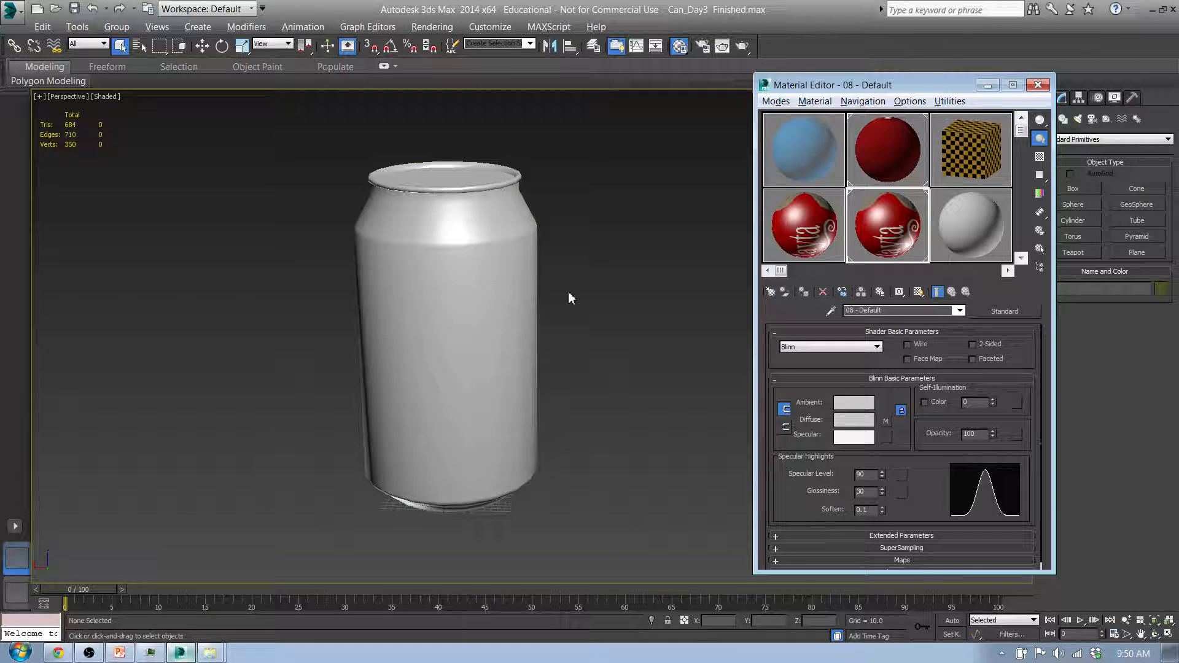
click(918, 293)
mouse_move(459, 300)
mouse_down()
mouse_move(623, 296)
mouse_move(426, 301)
mouse_move(441, 307)
mouse_up()
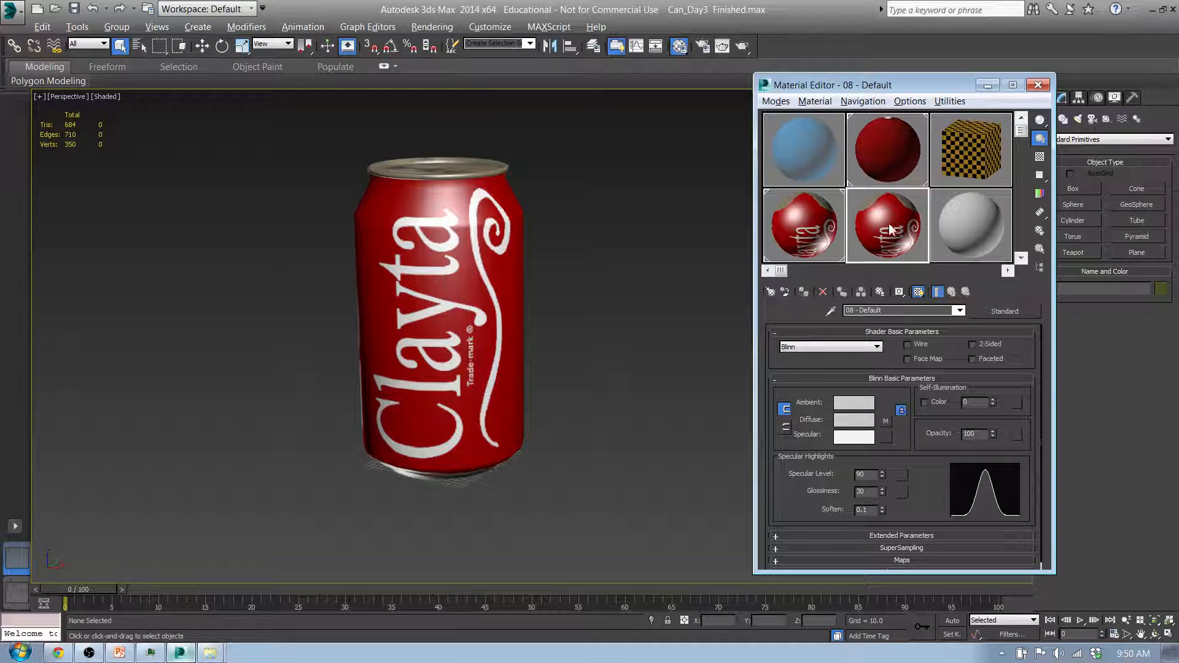
Step: View the can from above, select it and close the Material Editor
drag(598, 313, 557, 346)
click(462, 310)
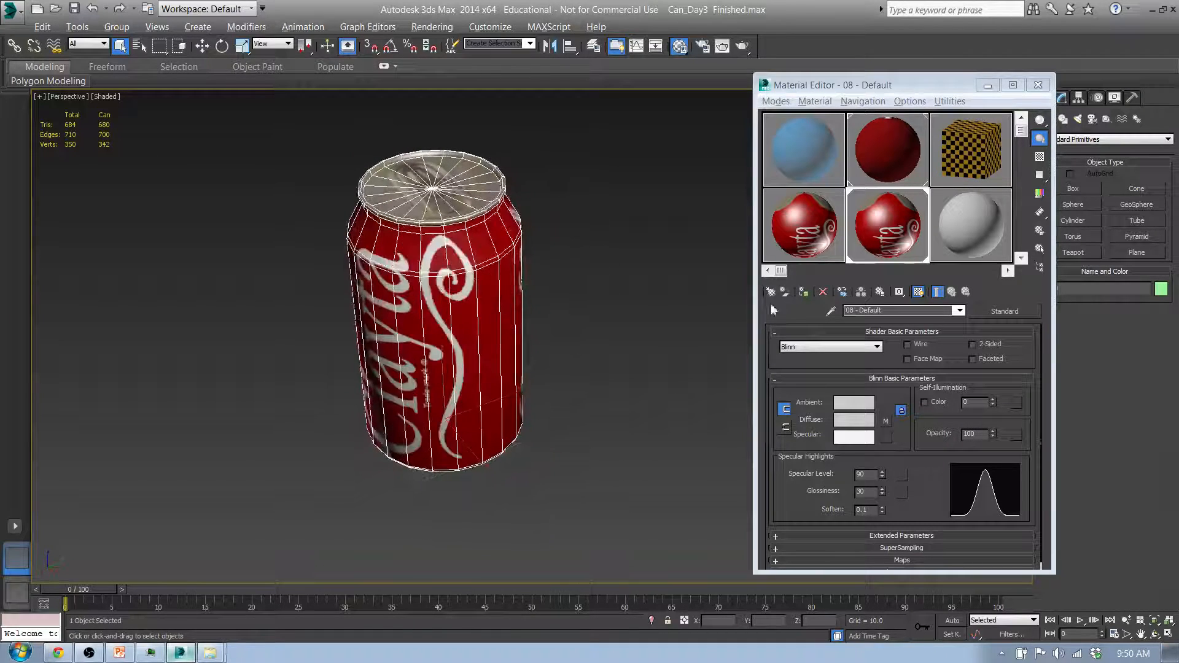
click(1038, 86)
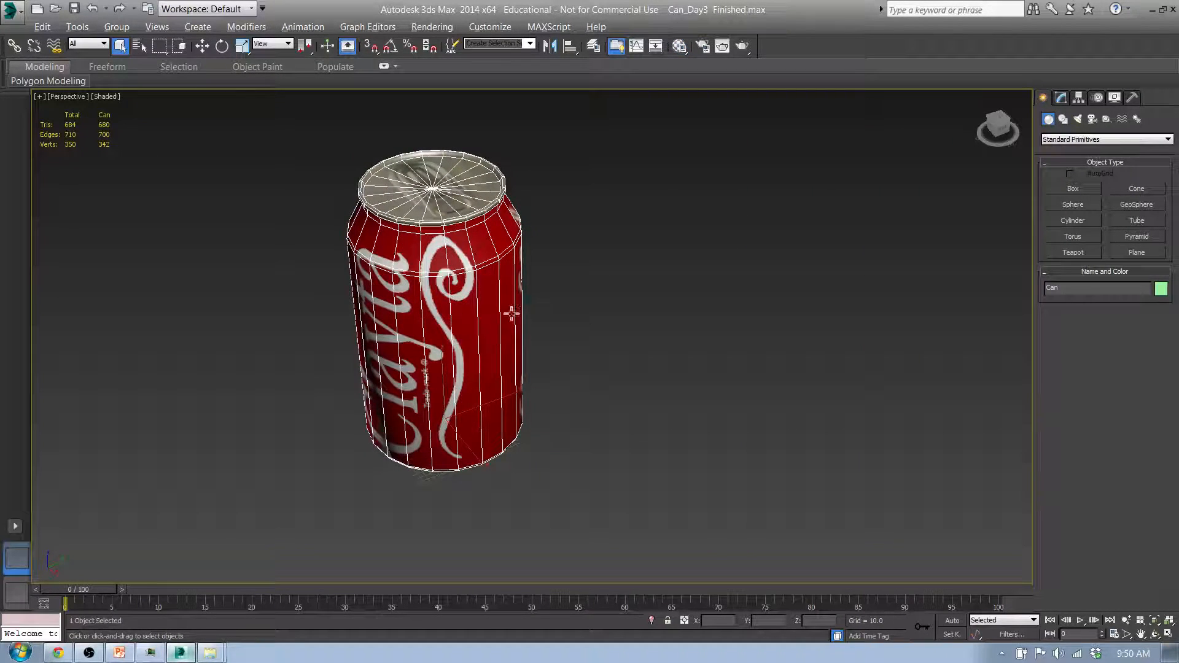
Step: Rename the can's 08 - Default material to CanFinal_DM and close the Material Editor
drag(511, 314, 548, 299)
drag(544, 340, 676, 290)
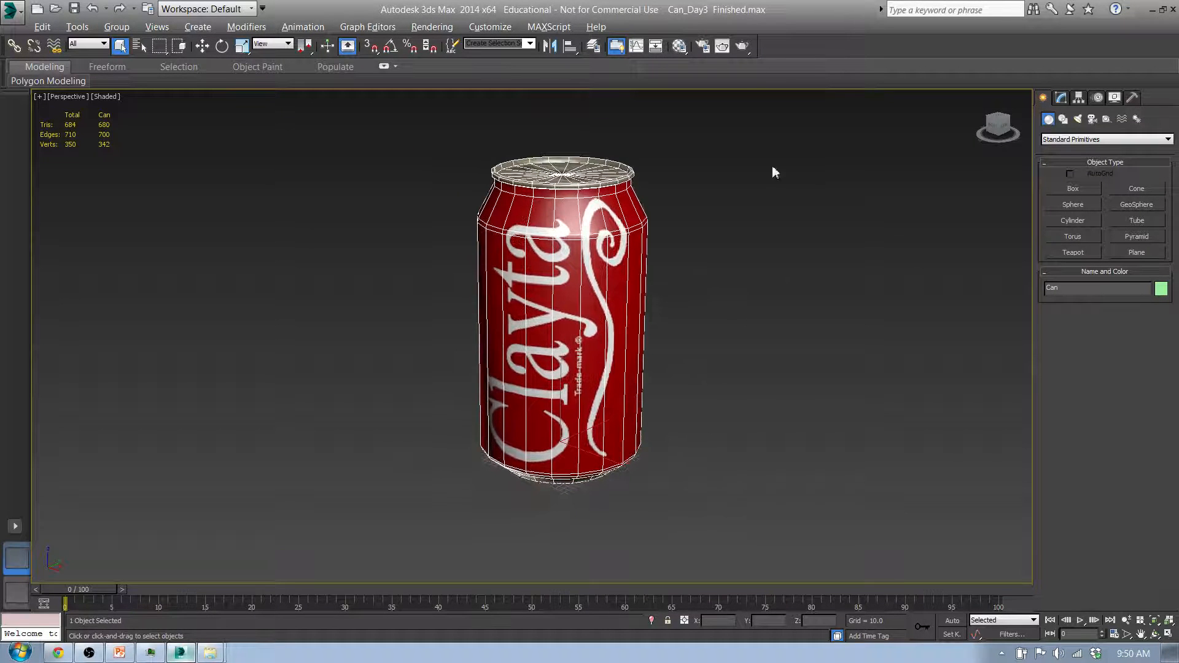
click(679, 46)
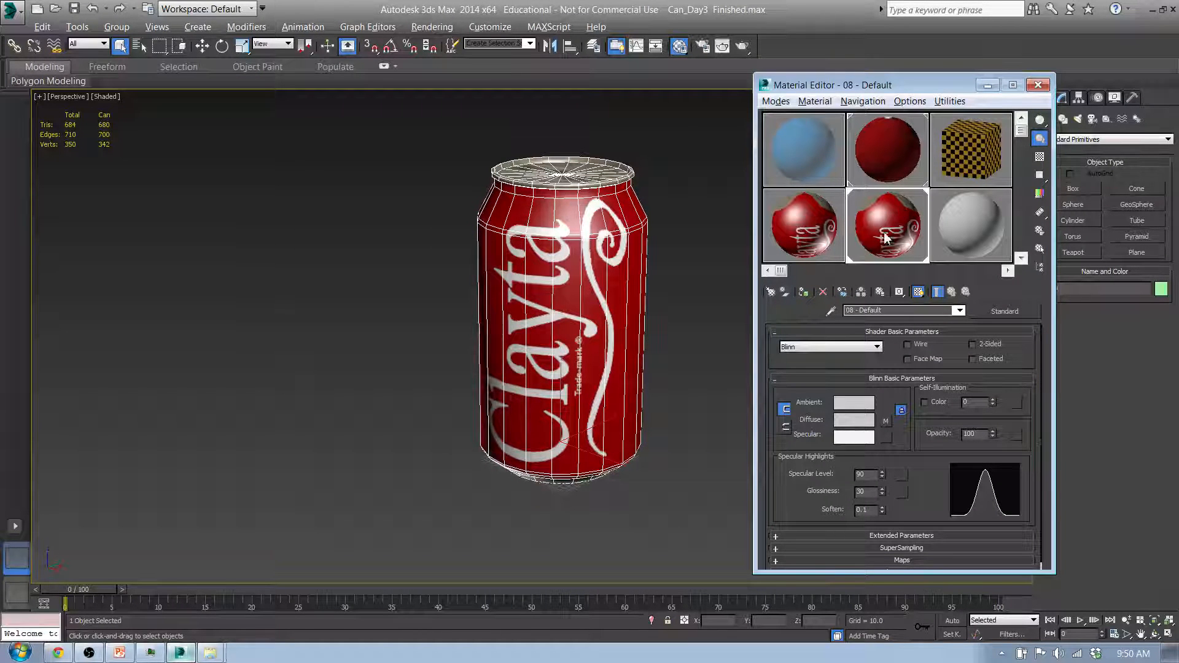
click(894, 310)
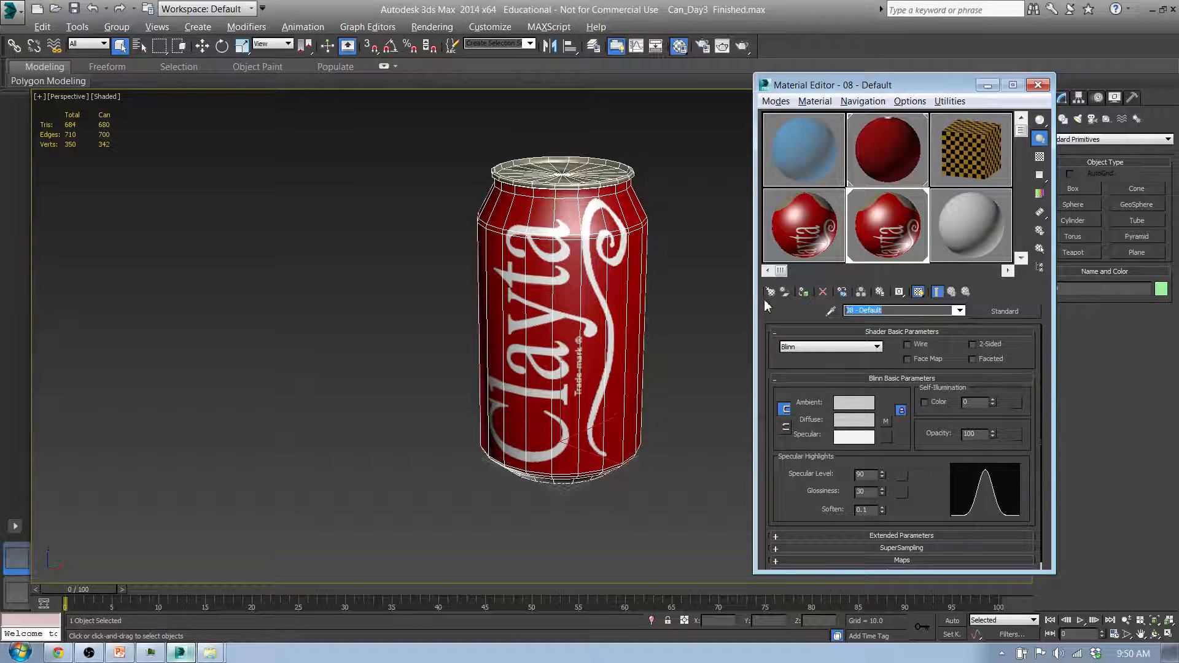
text(CanF)
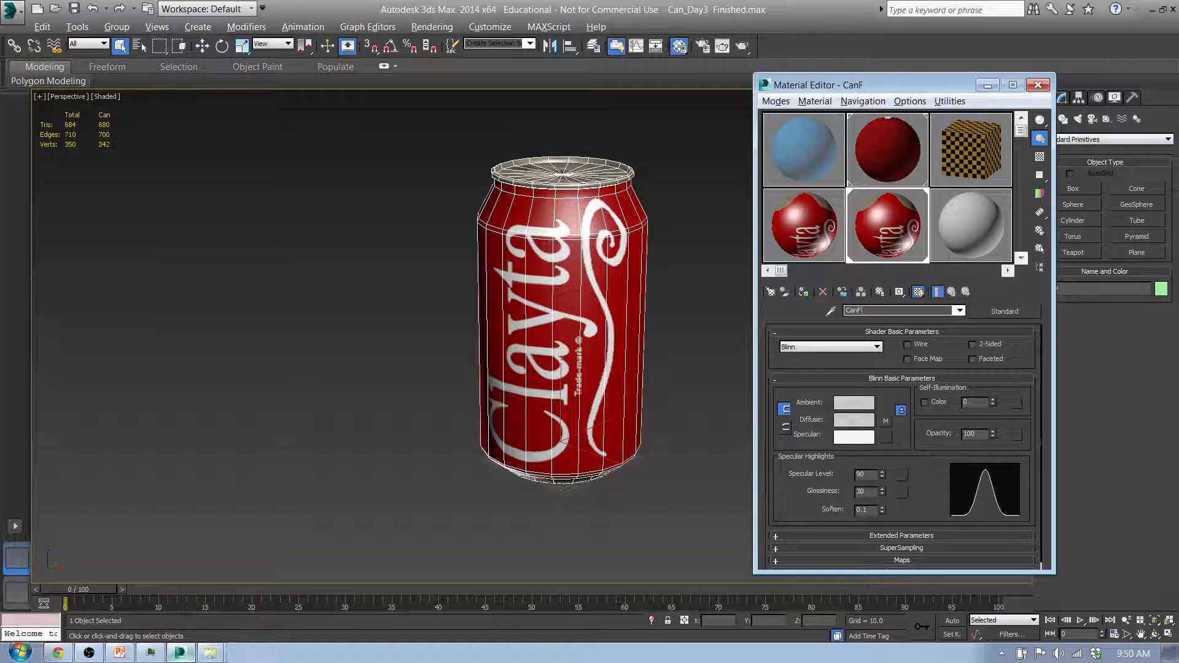
text(inal_DM)
click(1037, 86)
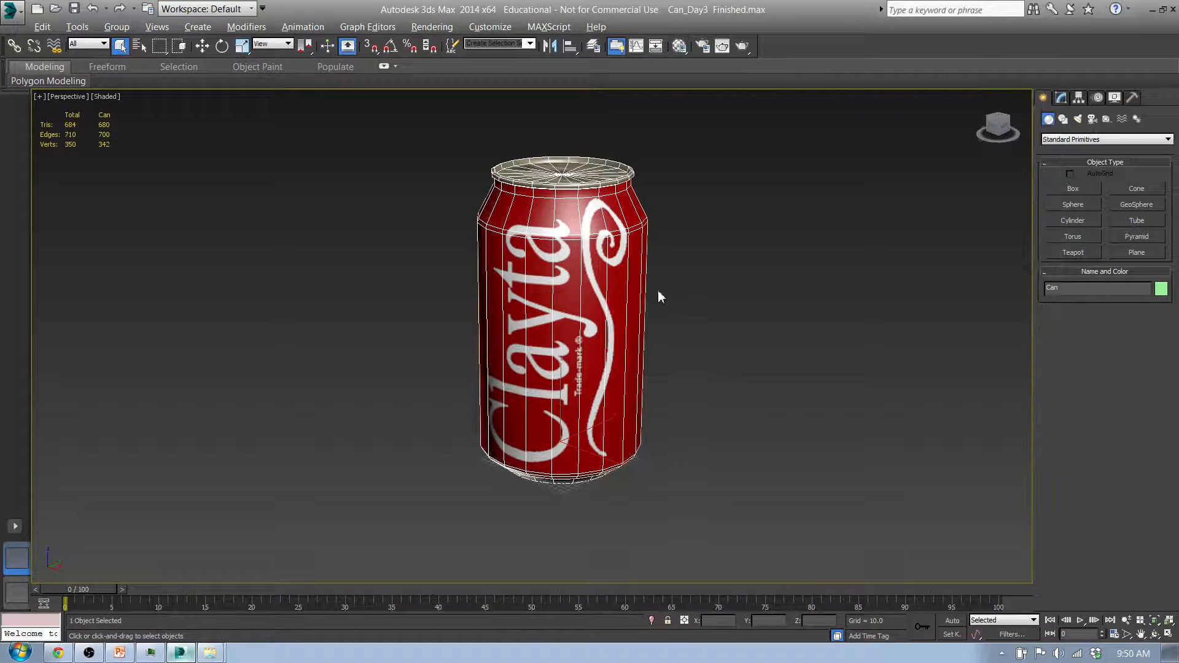
Step: Start exporting the can as an Autodesk FBX file named 5_Lastname_Can into the Assets folder of 1516_Classes > 3D_1516 > Q1W7_Can
drag(616, 284, 606, 272)
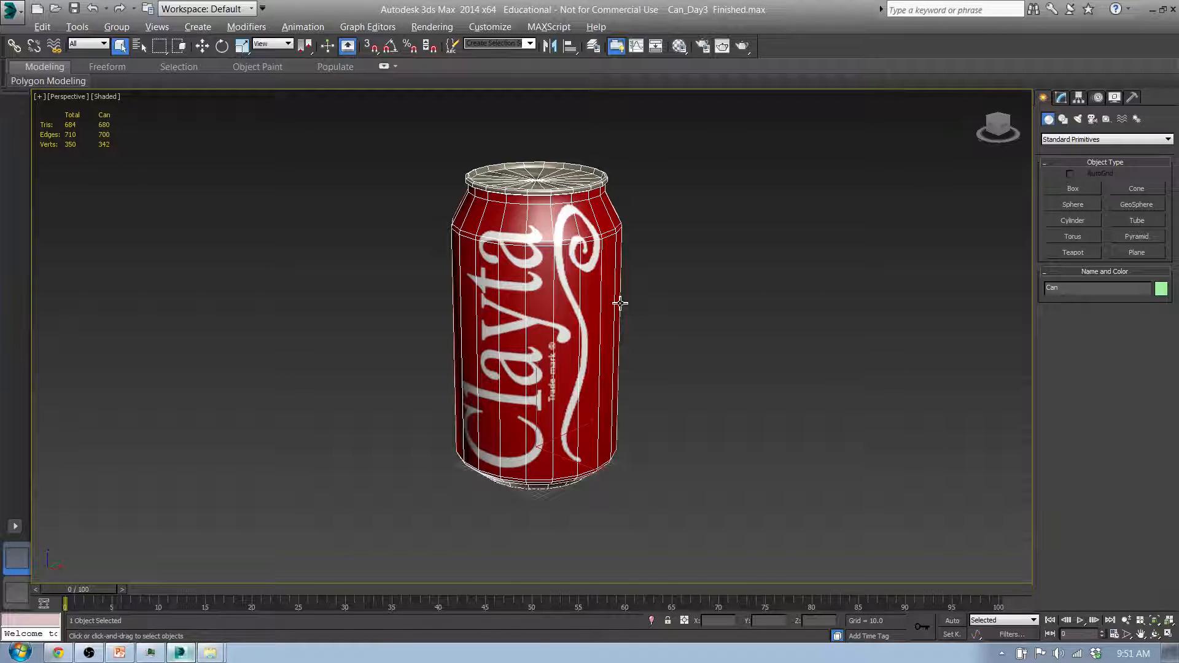
click(13, 12)
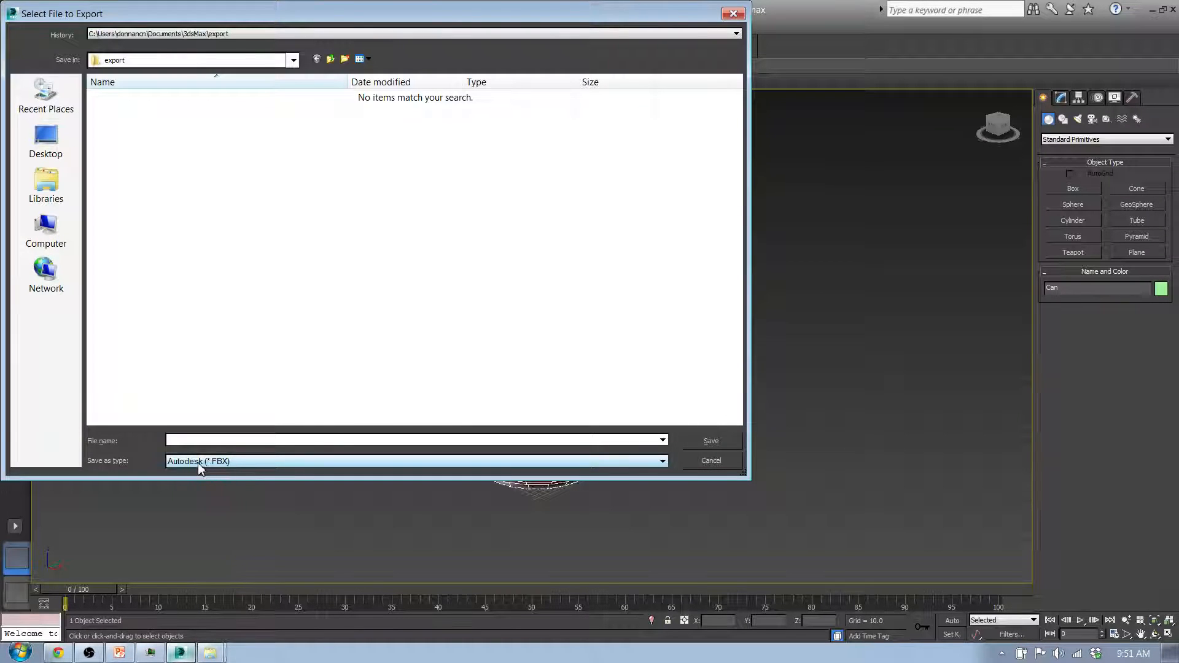
click(332, 59)
click(332, 59)
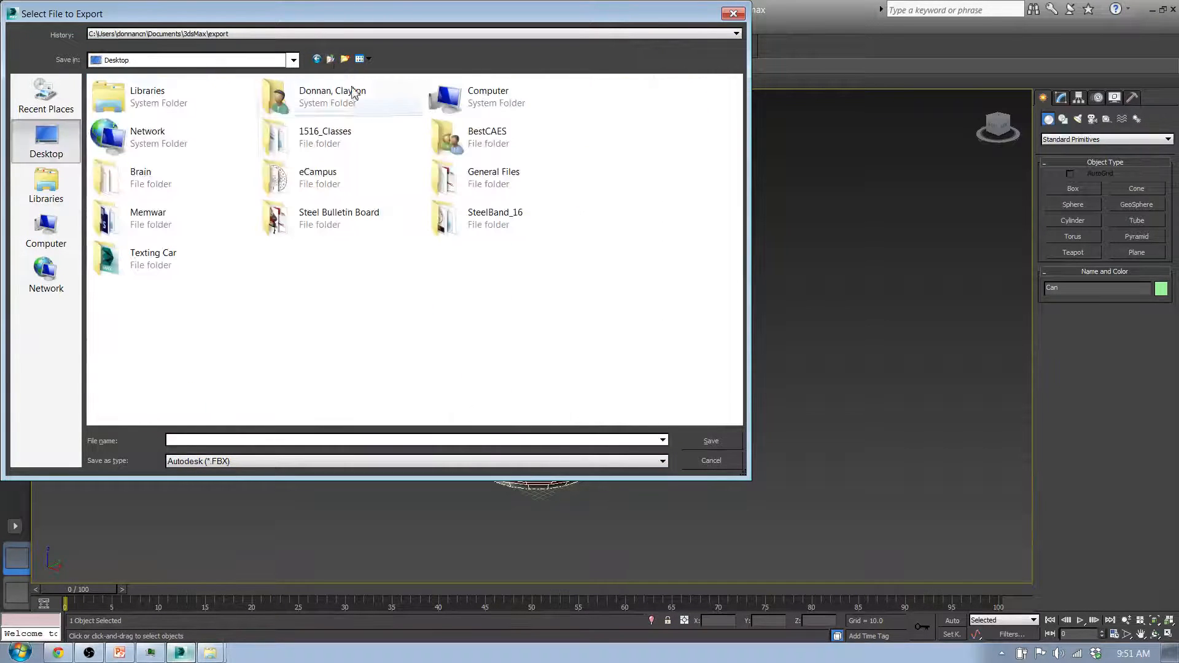
double_click(310, 141)
click(126, 114)
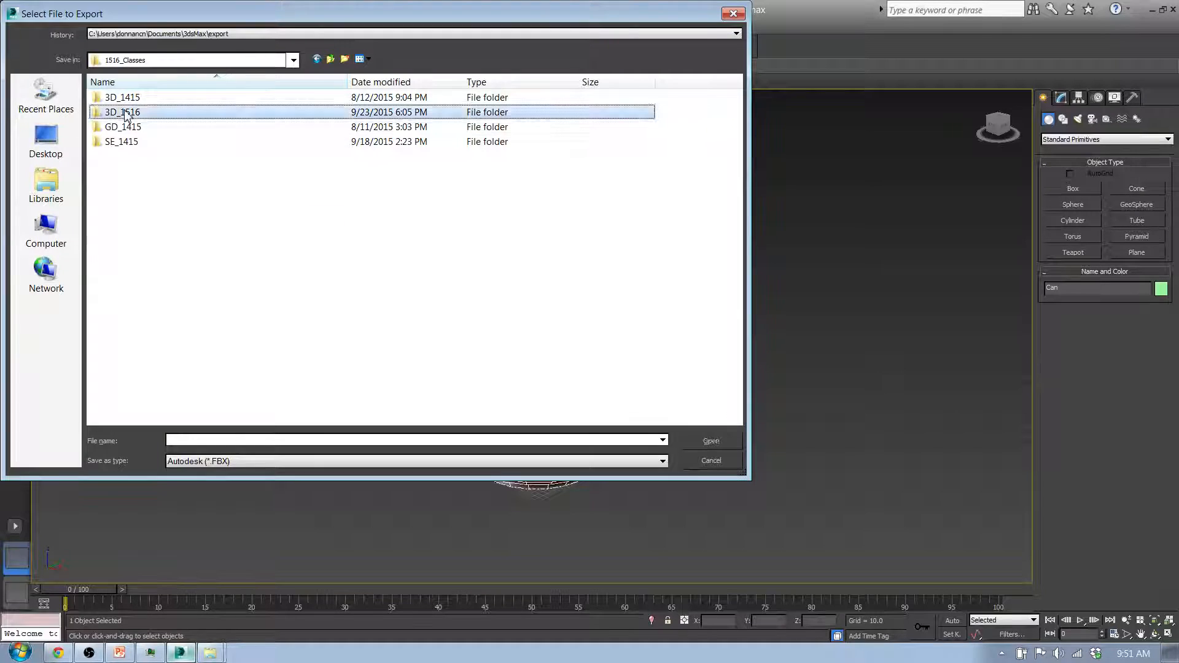
double_click(126, 115)
double_click(130, 172)
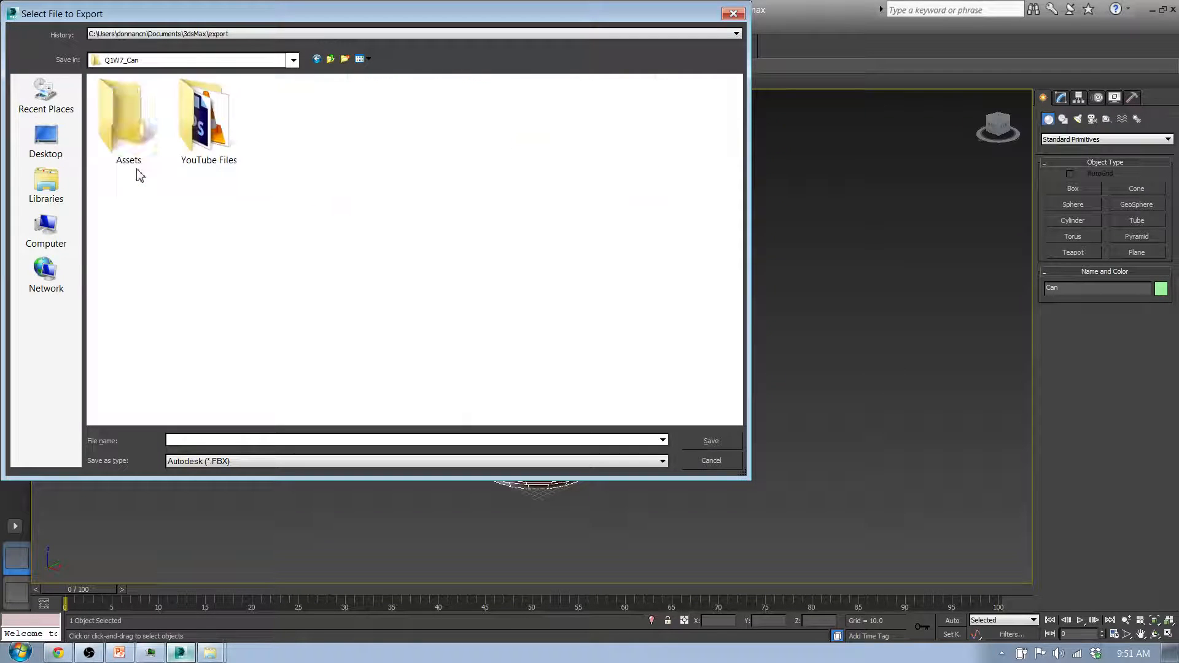
double_click(142, 128)
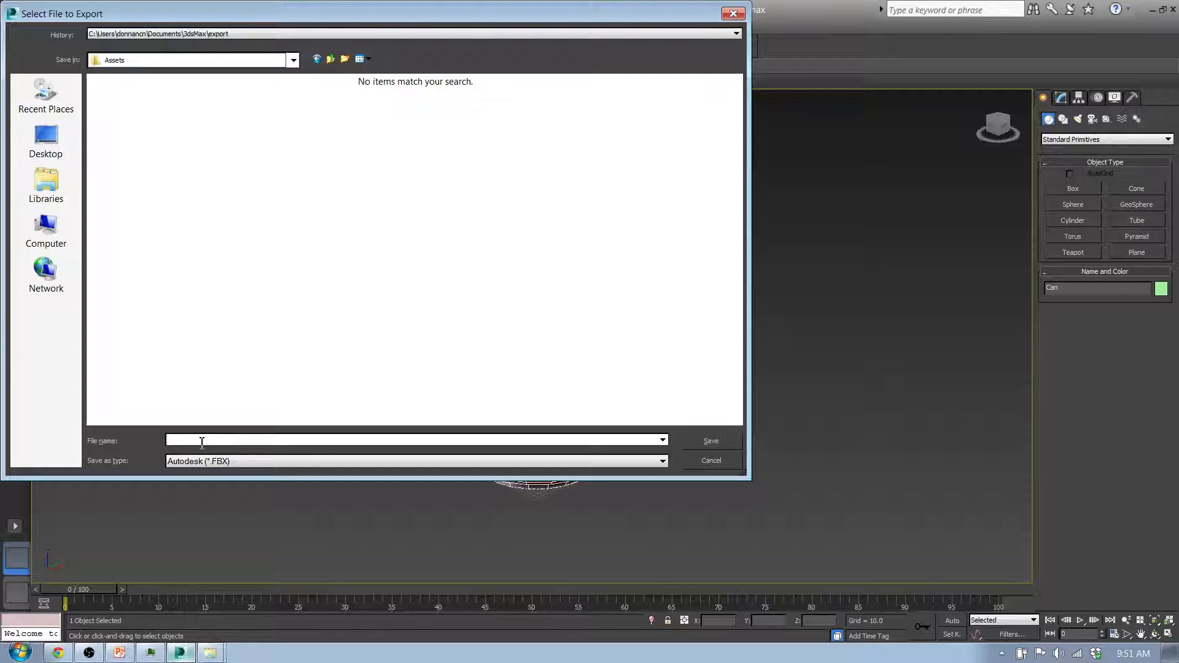
text(5_Lastname_Can)
click(711, 441)
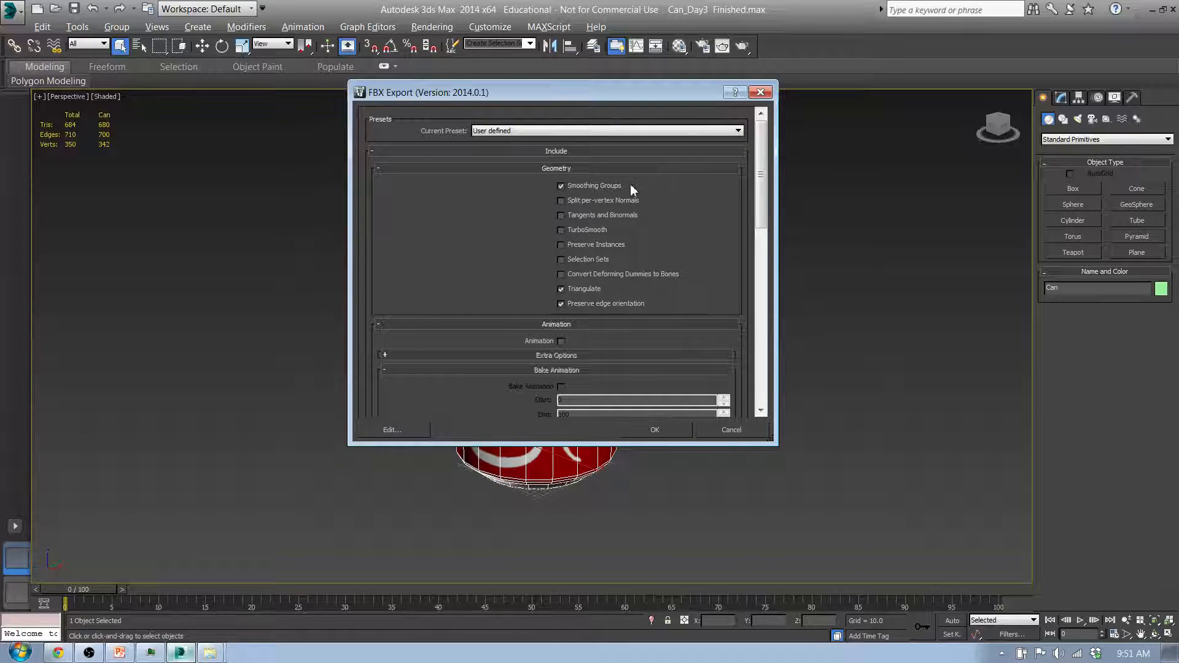
Step: Run the FBX export with Smoothing Groups, Triangulate, Preserve edge orientation and Embed Media on, animation off, Z-up axis and FBX 2013 binary format
click(560, 186)
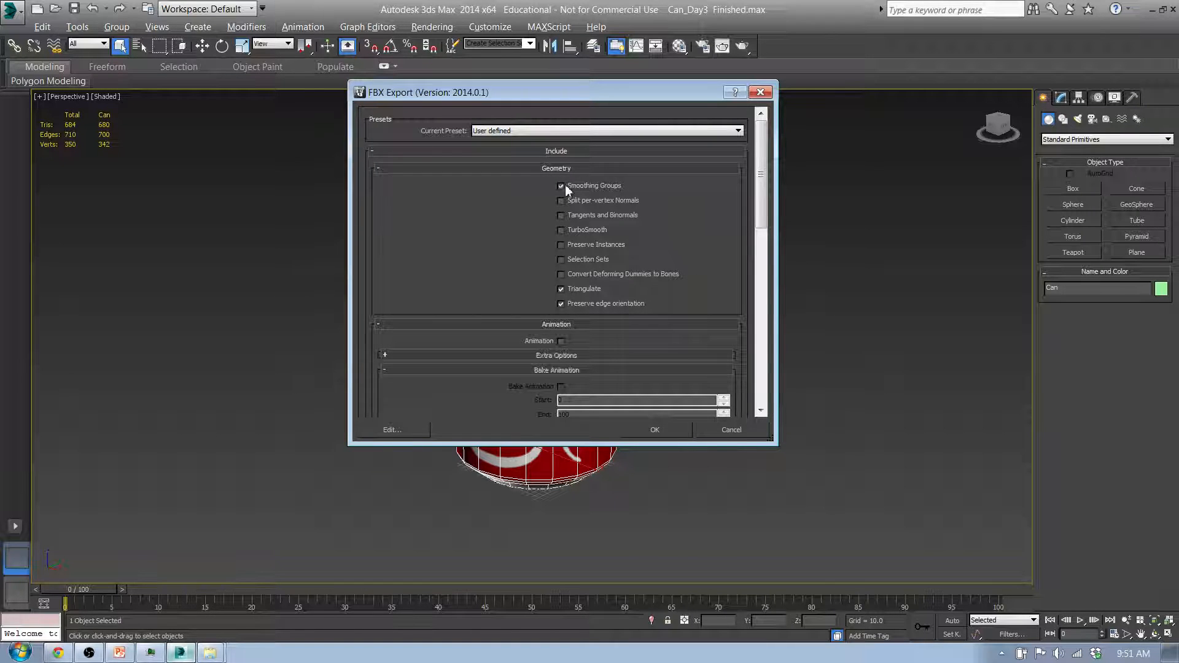
click(560, 304)
scroll(760, 198, down, 3)
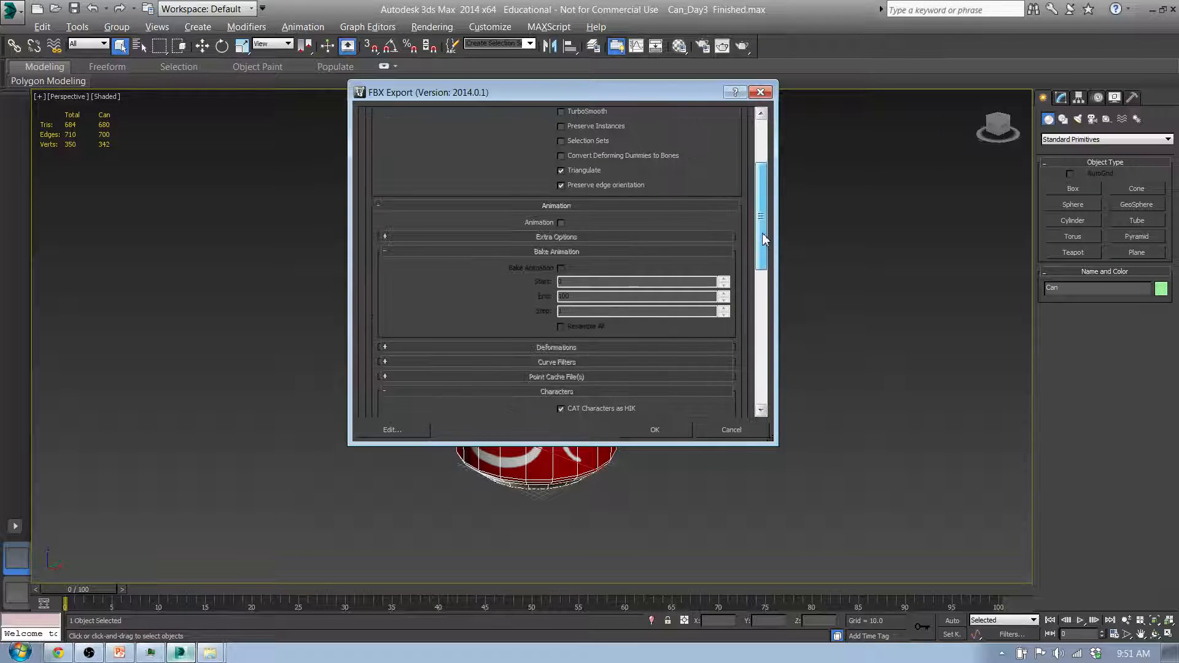
click(385, 251)
click(385, 207)
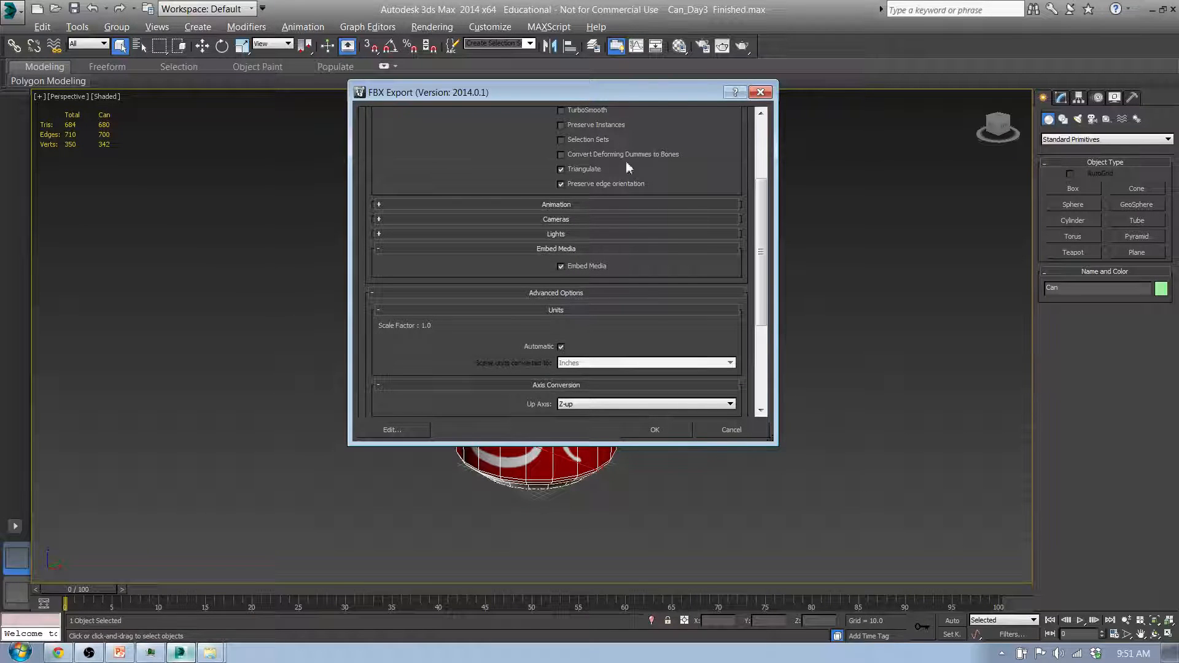
drag(635, 100, 604, 117)
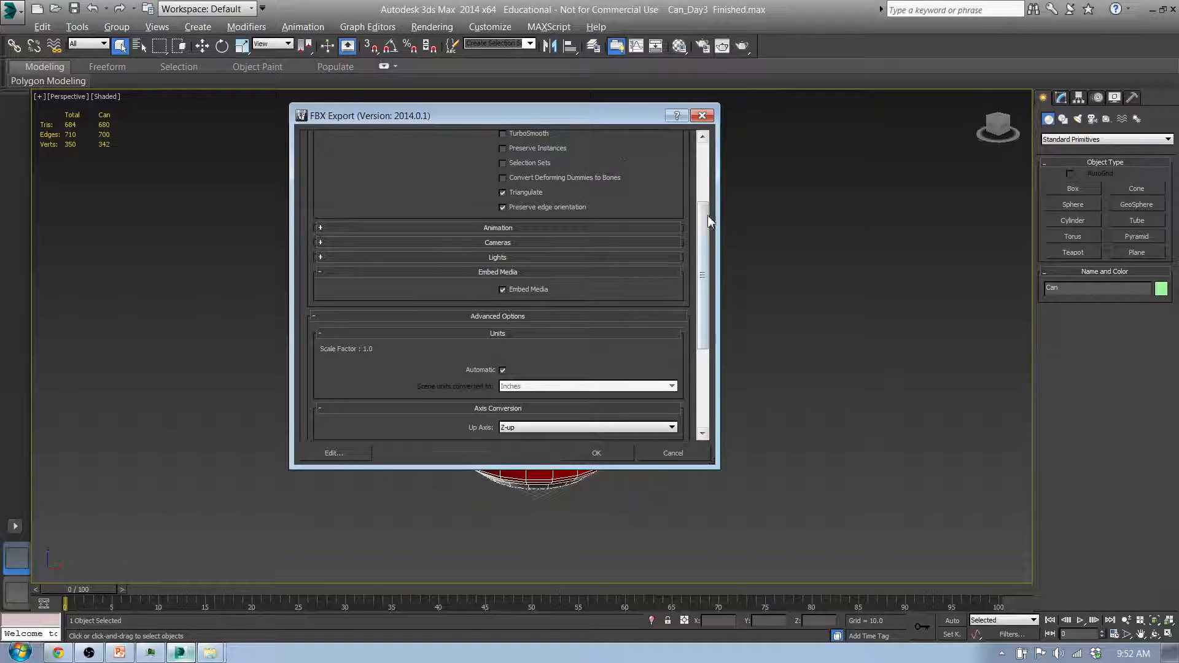
drag(706, 222, 704, 309)
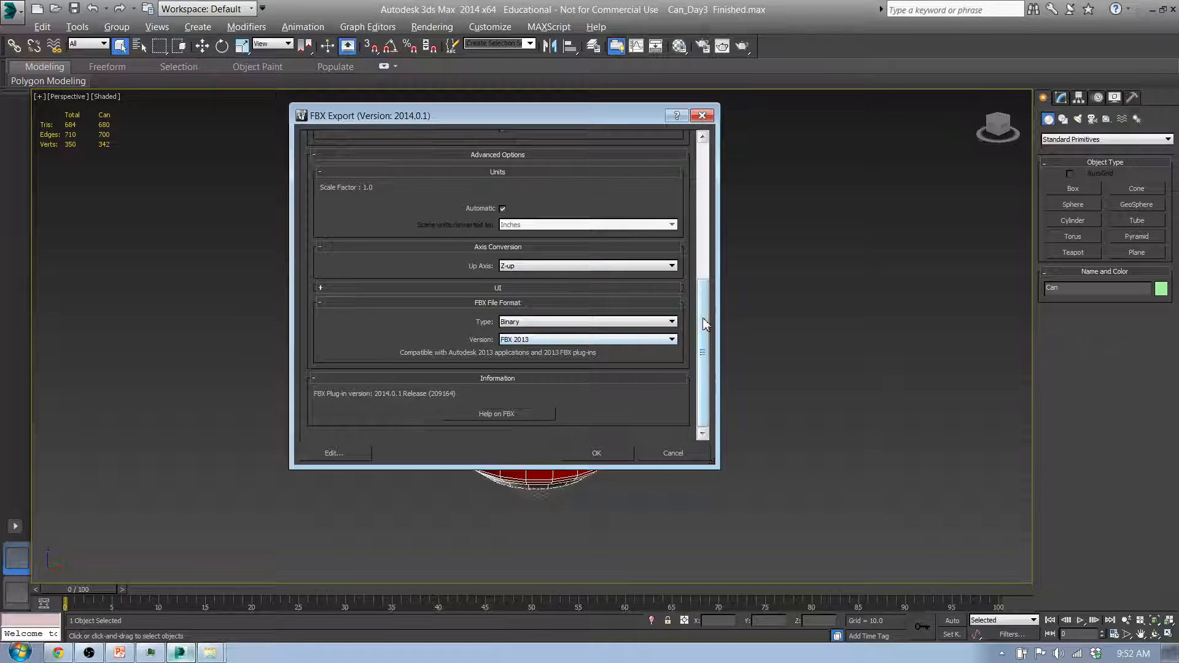
click(604, 454)
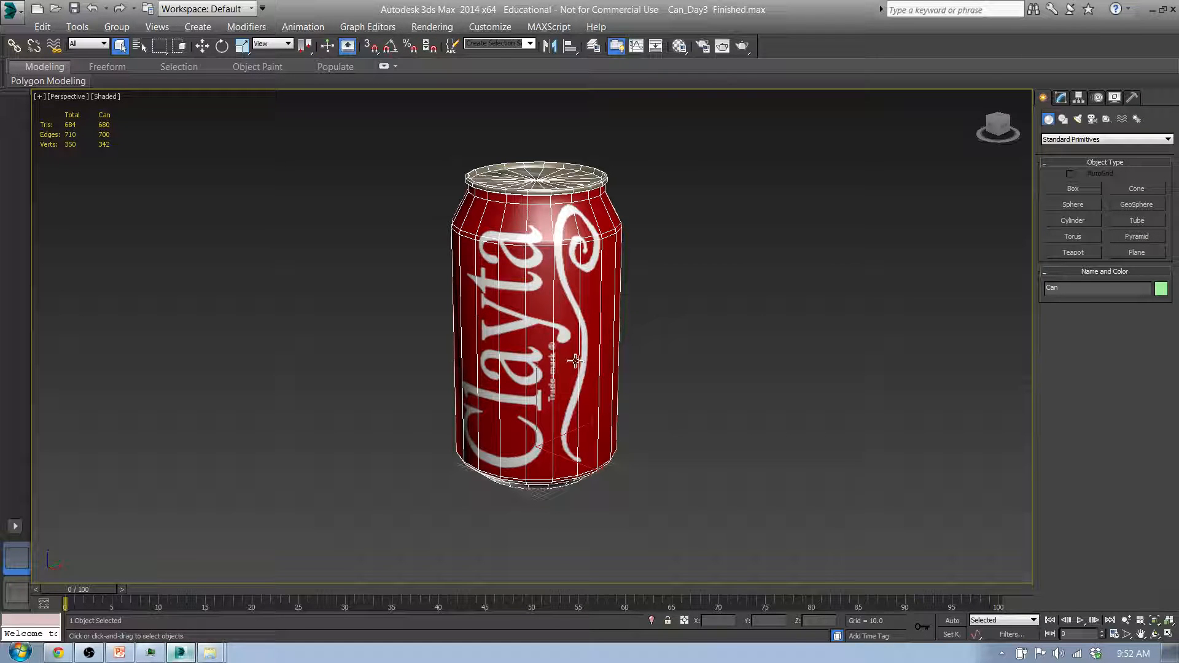
Step: Test-render the perspective view of the can and close the rendered image
key(e)
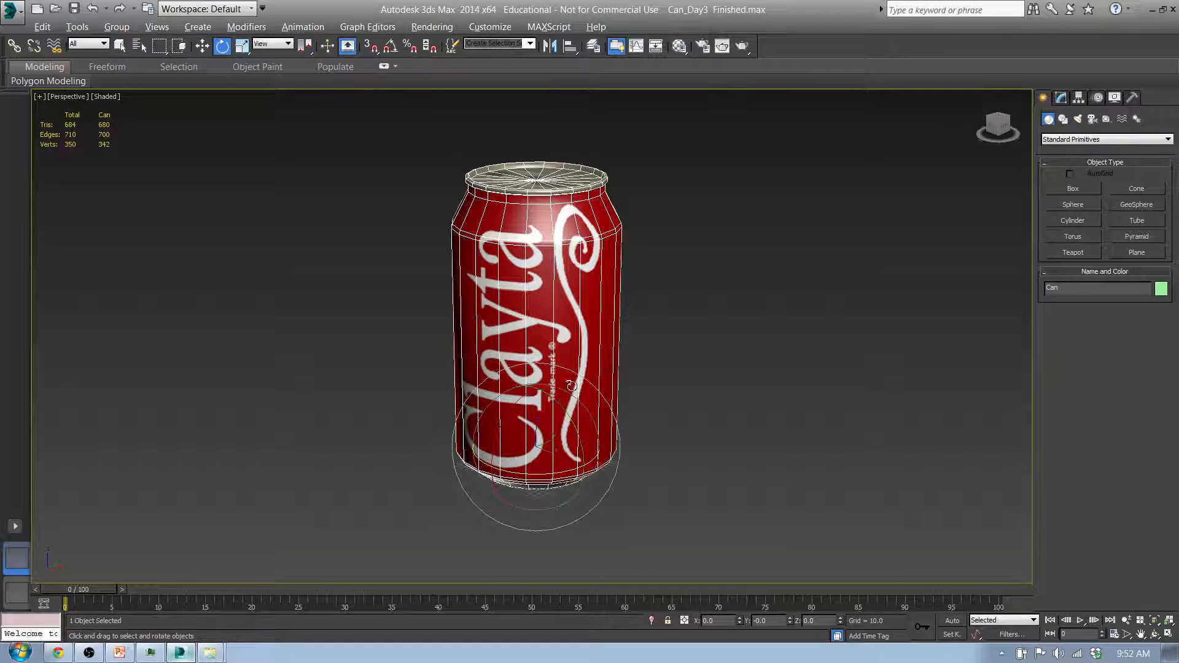
click(743, 51)
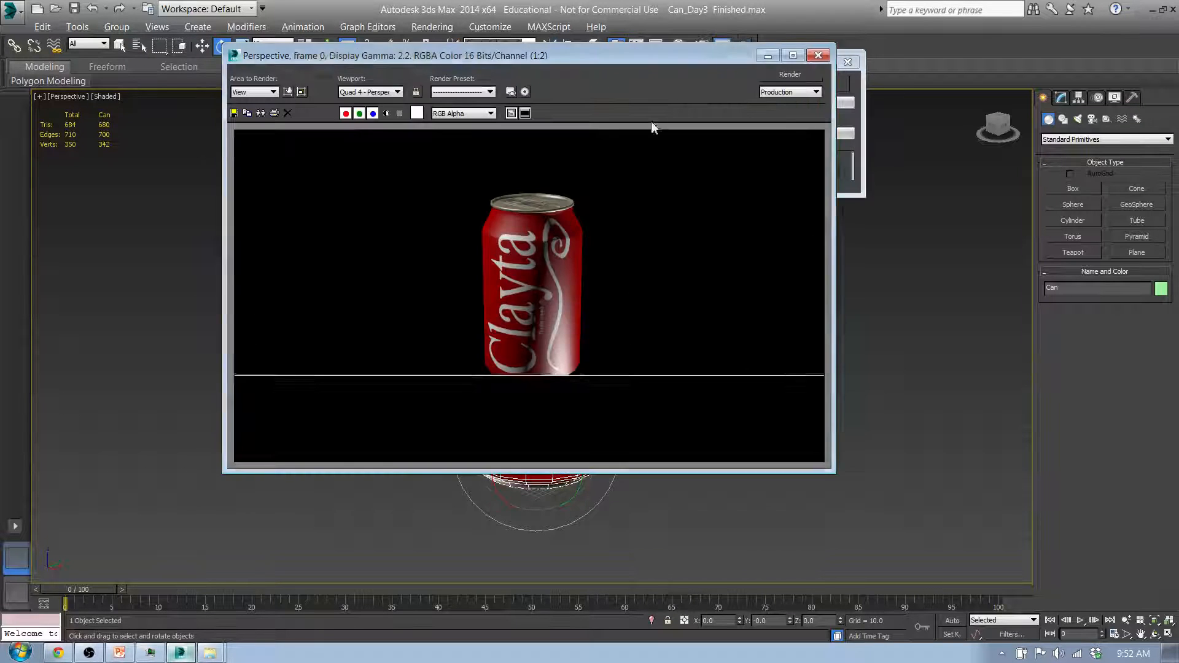
click(819, 57)
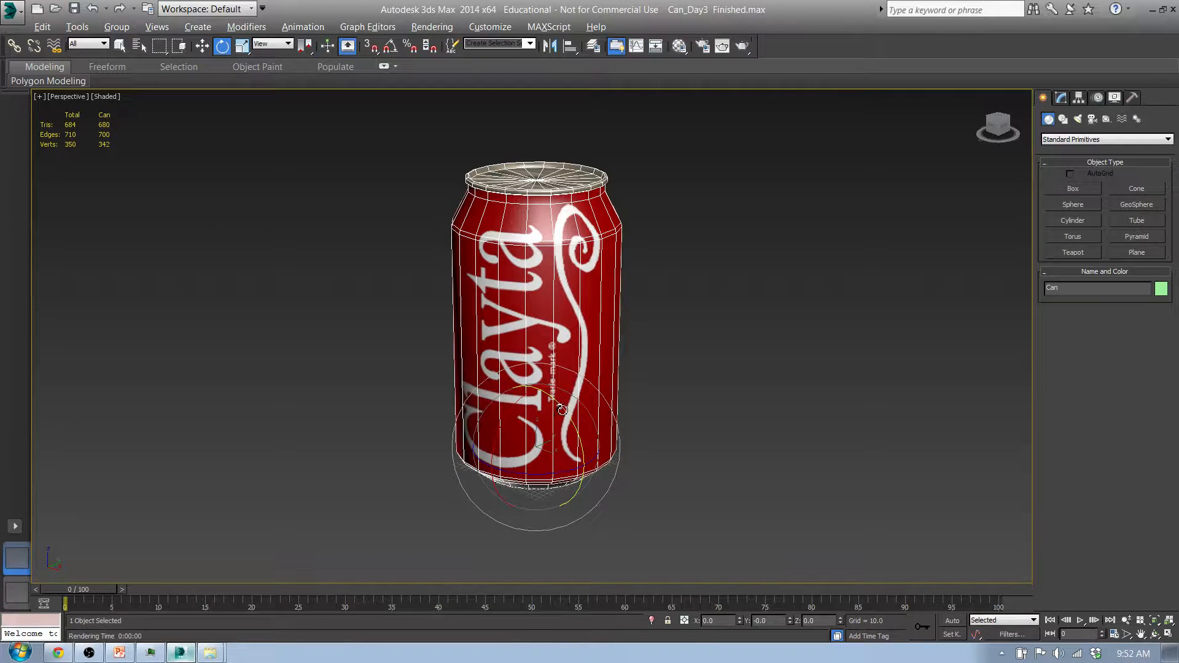
Step: Tip the can onto its side and spin it about its own axis in the Local coordinate system so the Clayta logo faces forward
drag(562, 409, 573, 459)
click(276, 43)
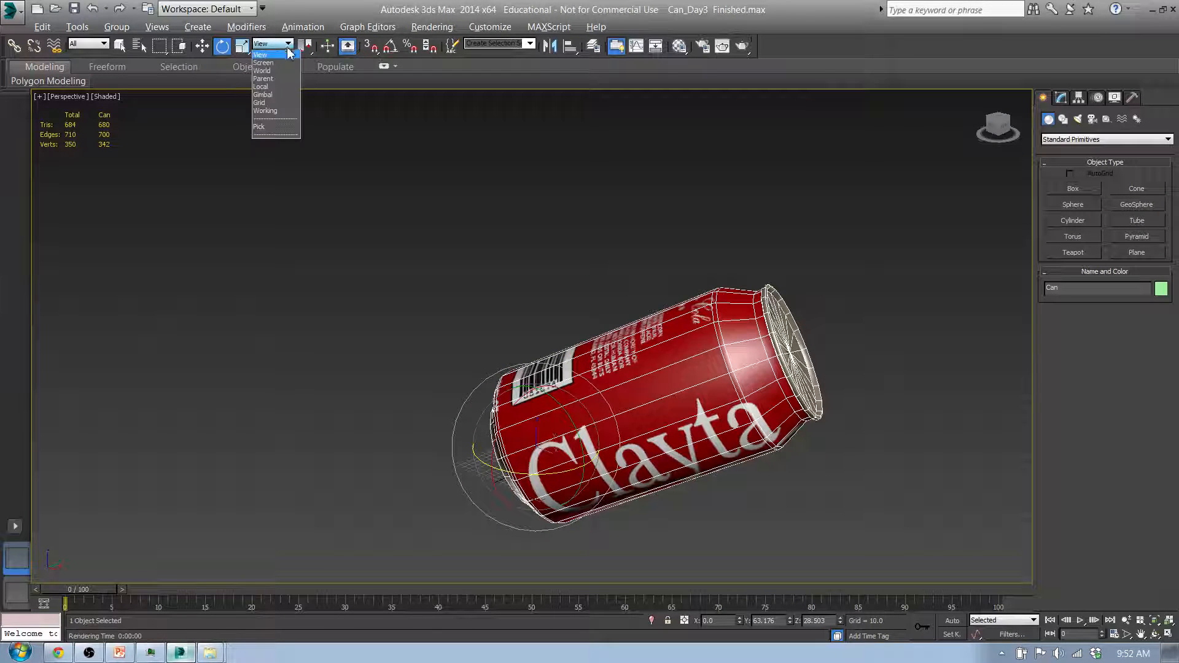
click(268, 87)
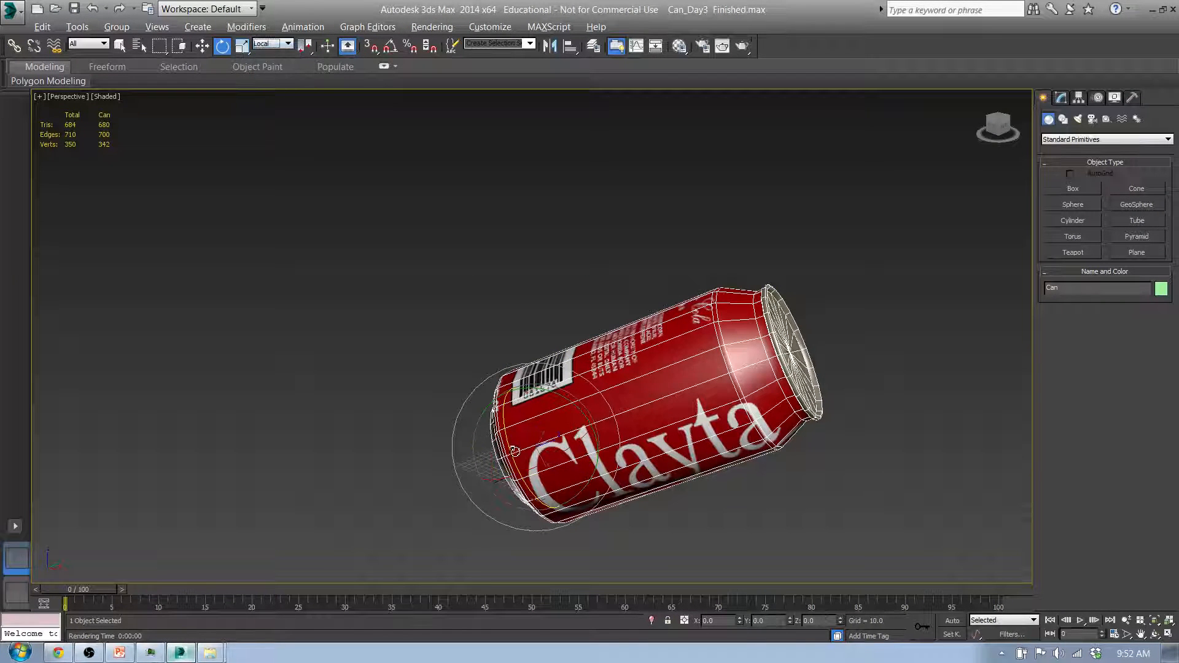
key(ctrl+z)
key(ctrl+z)
Step: Rotate the can closer to the viewer so its lid shows beside the Clayta logo in a close-up view
scroll(591, 399, up, 3)
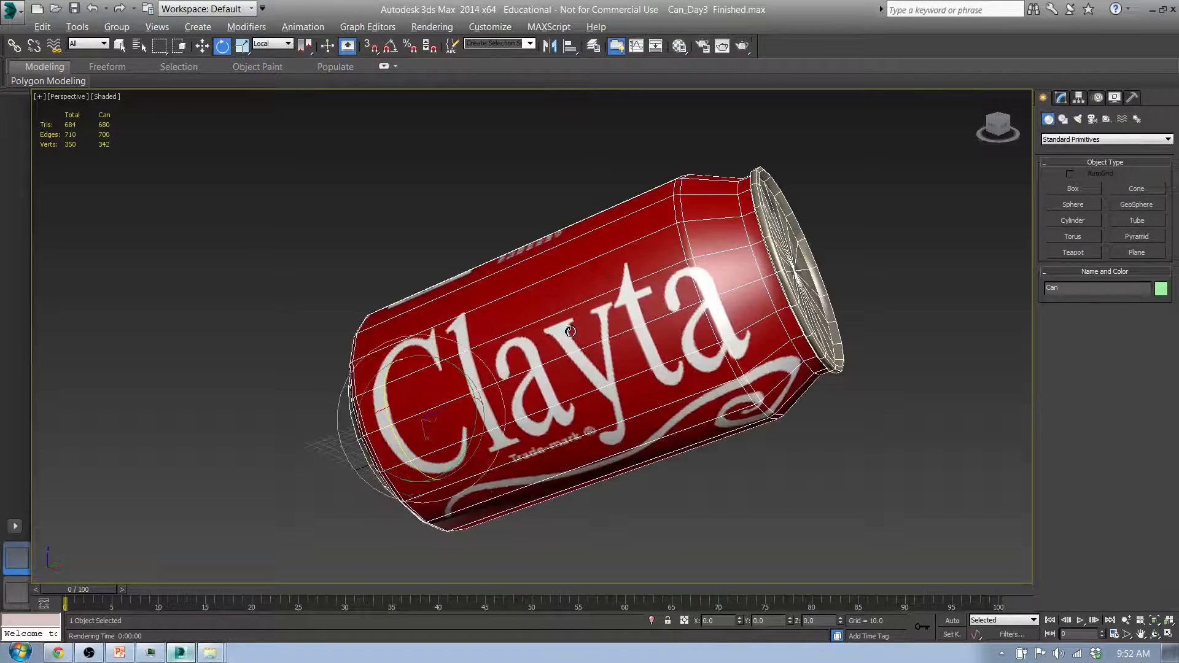
scroll(646, 346, up, 3)
drag(646, 346, 605, 313)
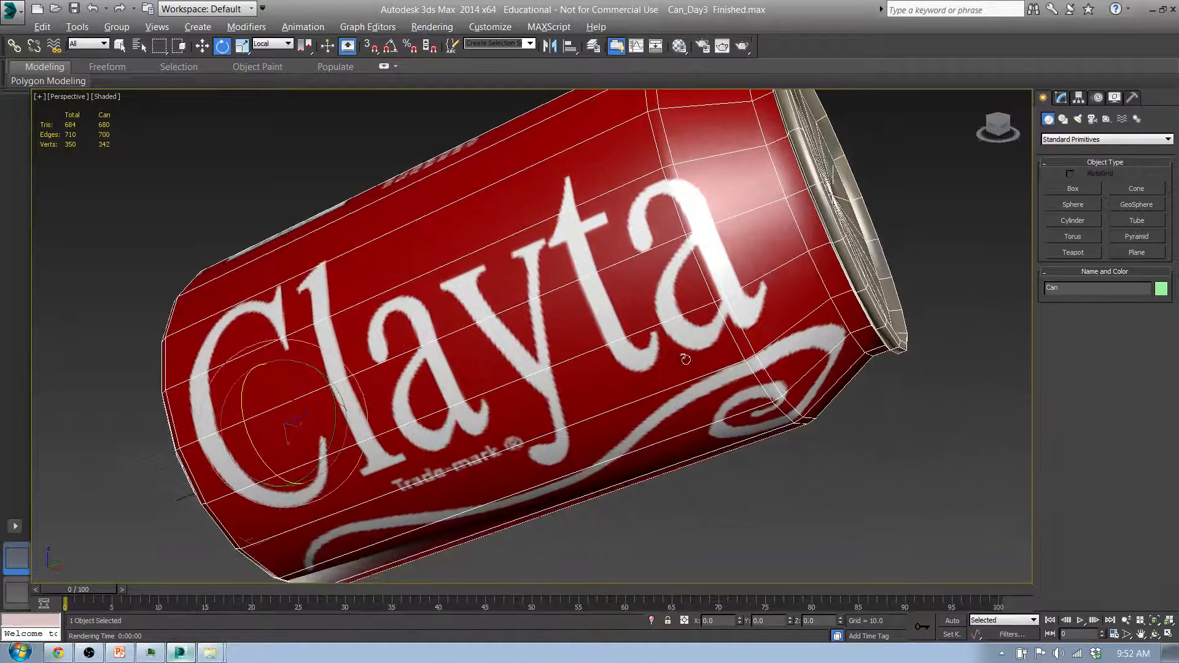
click(1126, 620)
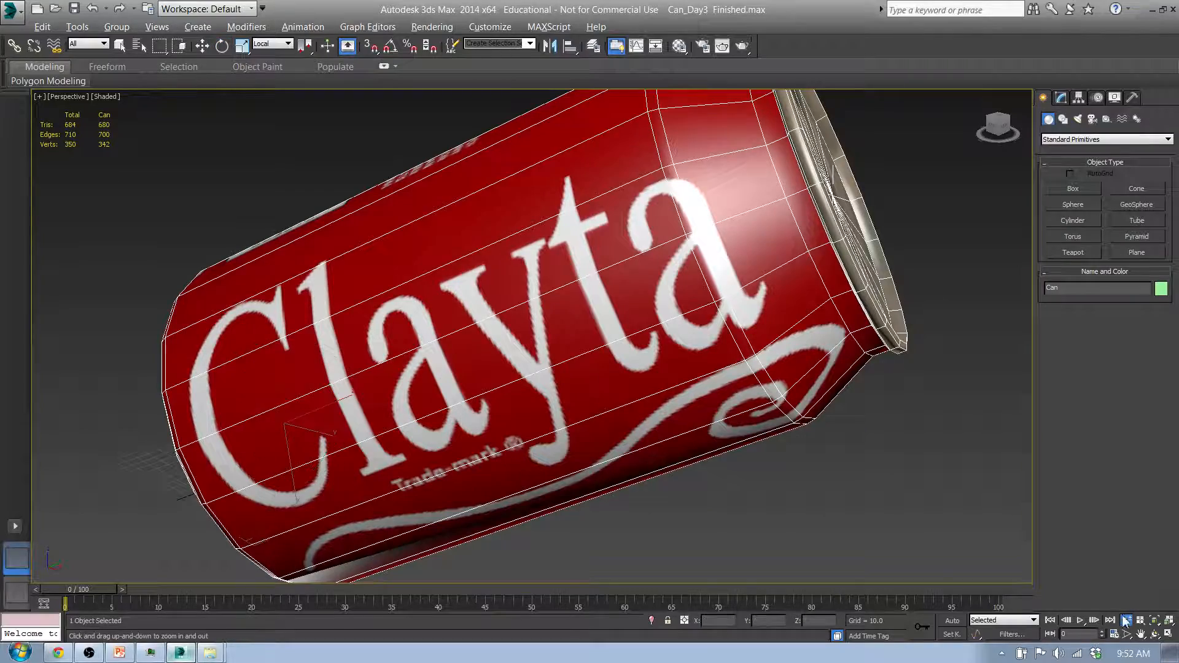
drag(727, 370, 732, 384)
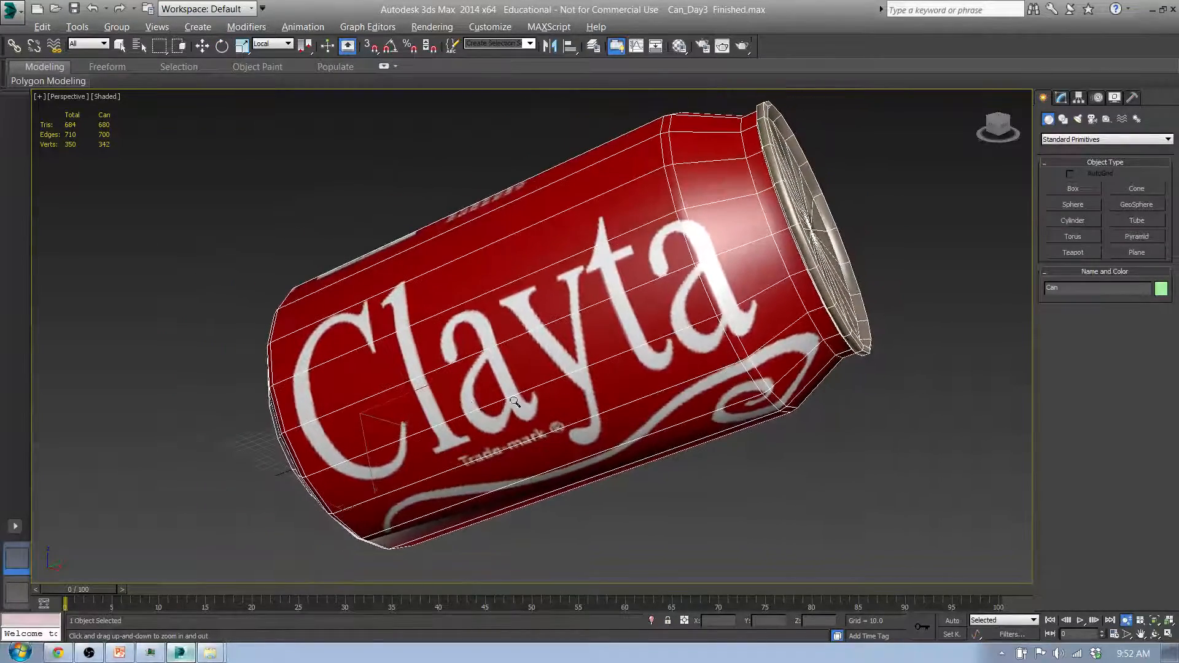
key(e)
drag(384, 393, 434, 381)
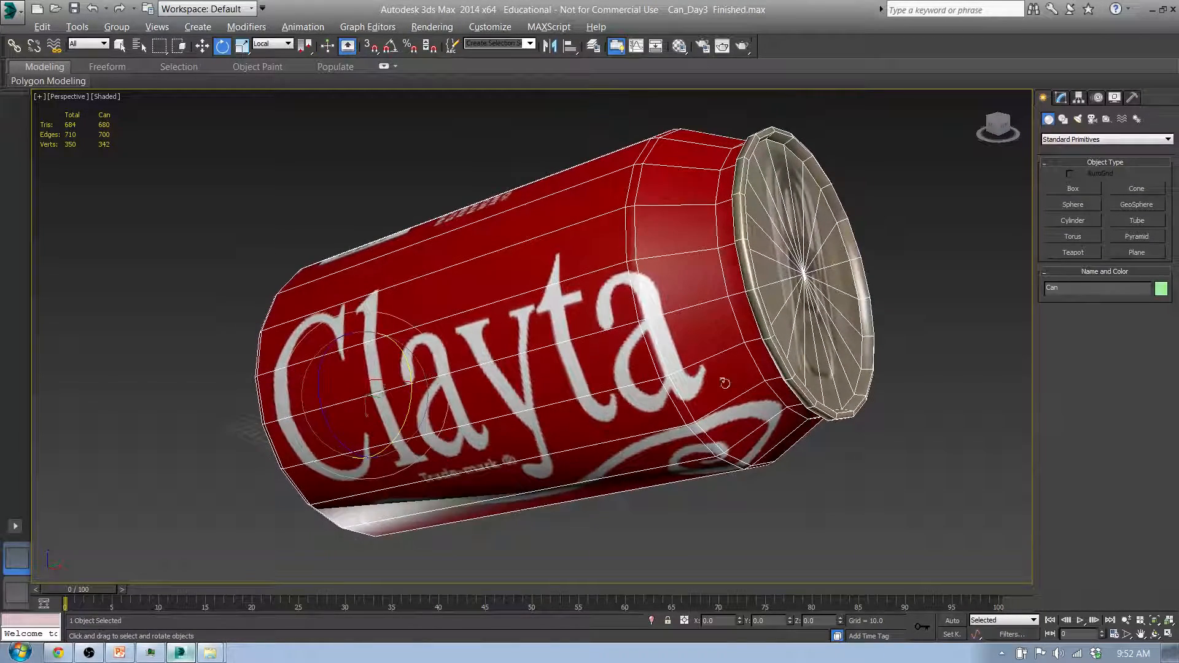
Step: Turn on safe frames in the perspective view and frame the can closely inside them
click(1125, 621)
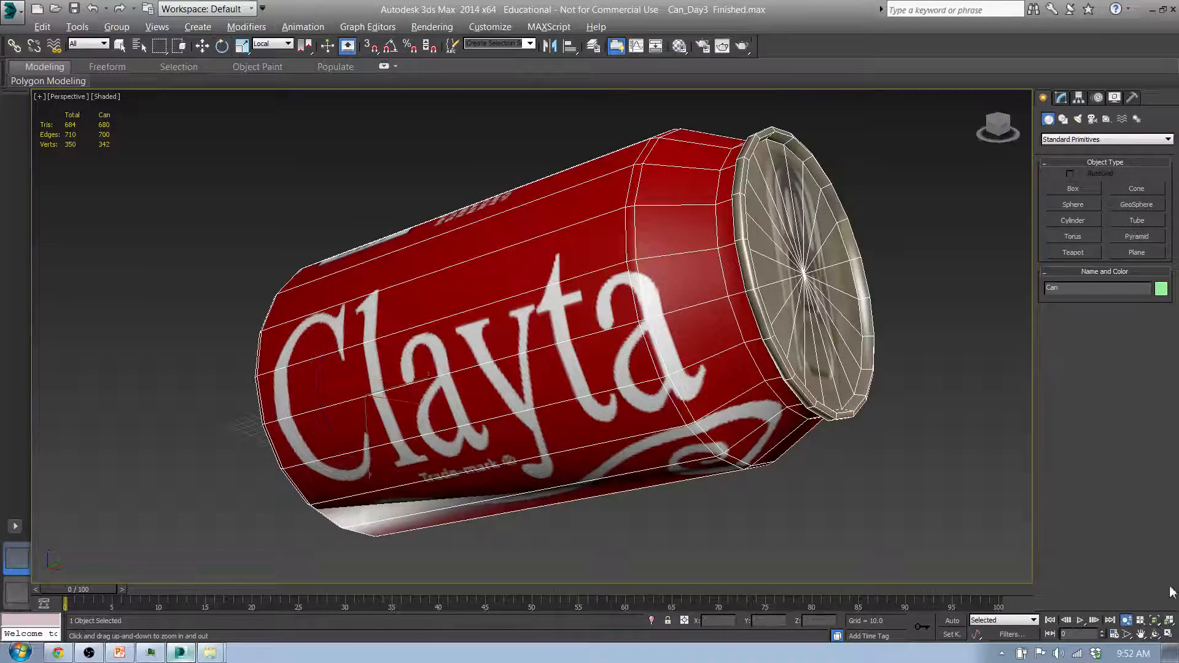
drag(771, 372, 750, 375)
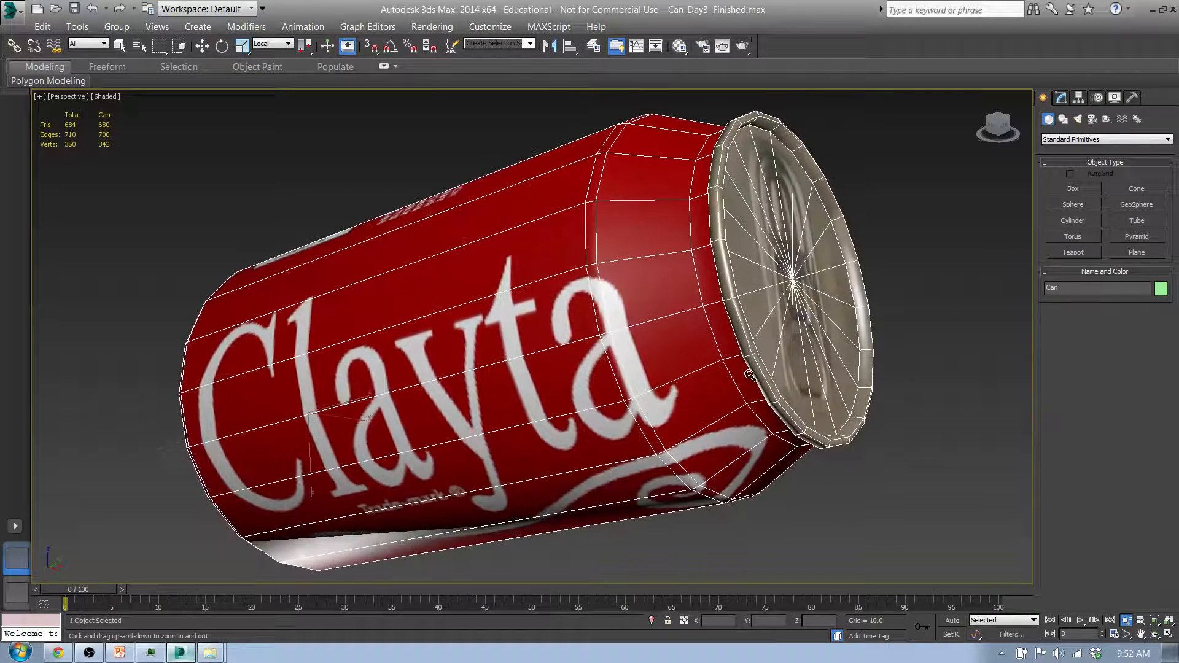
key(shift+f)
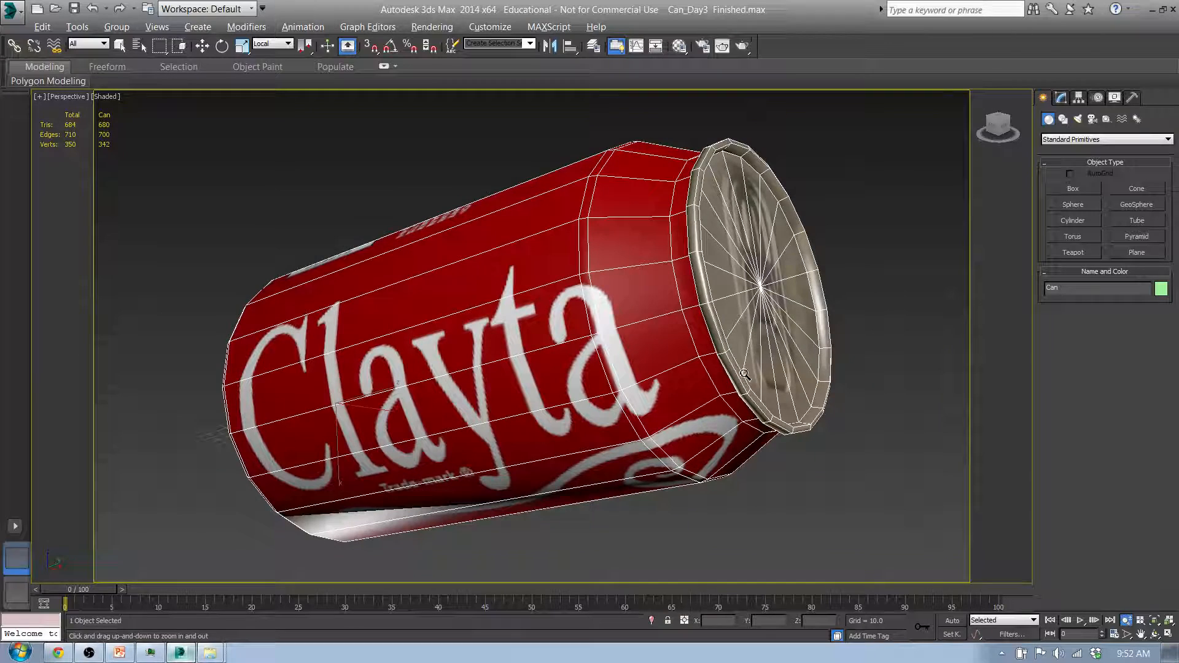
drag(624, 348, 631, 342)
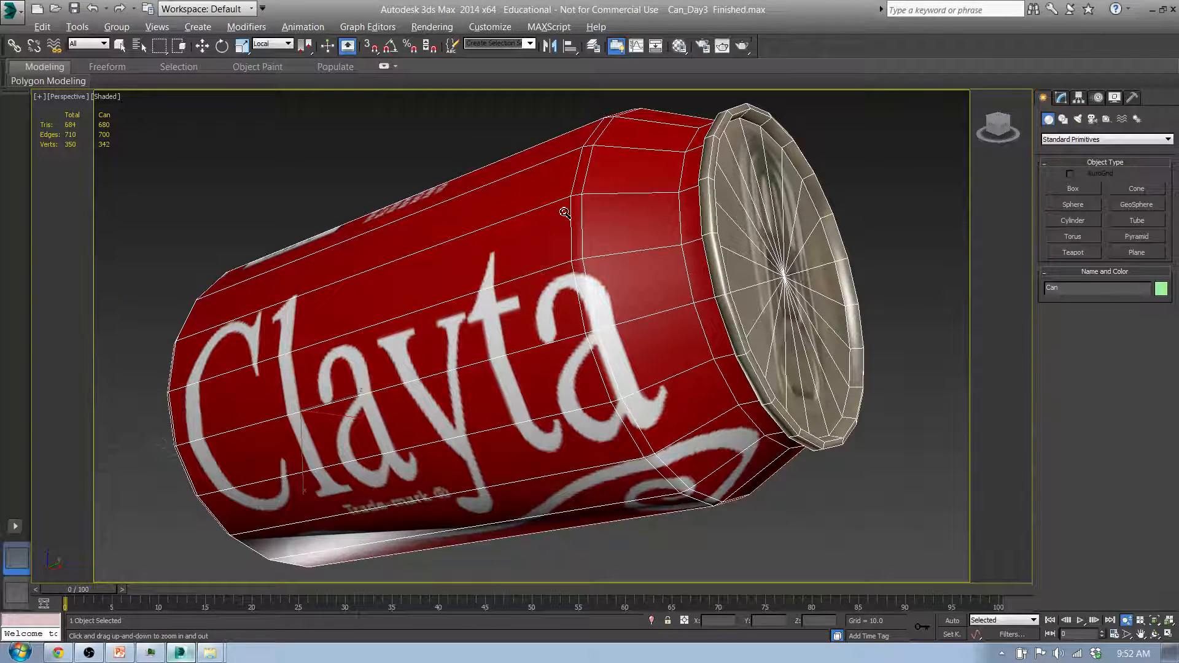
Step: Render the perspective view of the can at 1920x1080 and start saving the rendered image
key(F10)
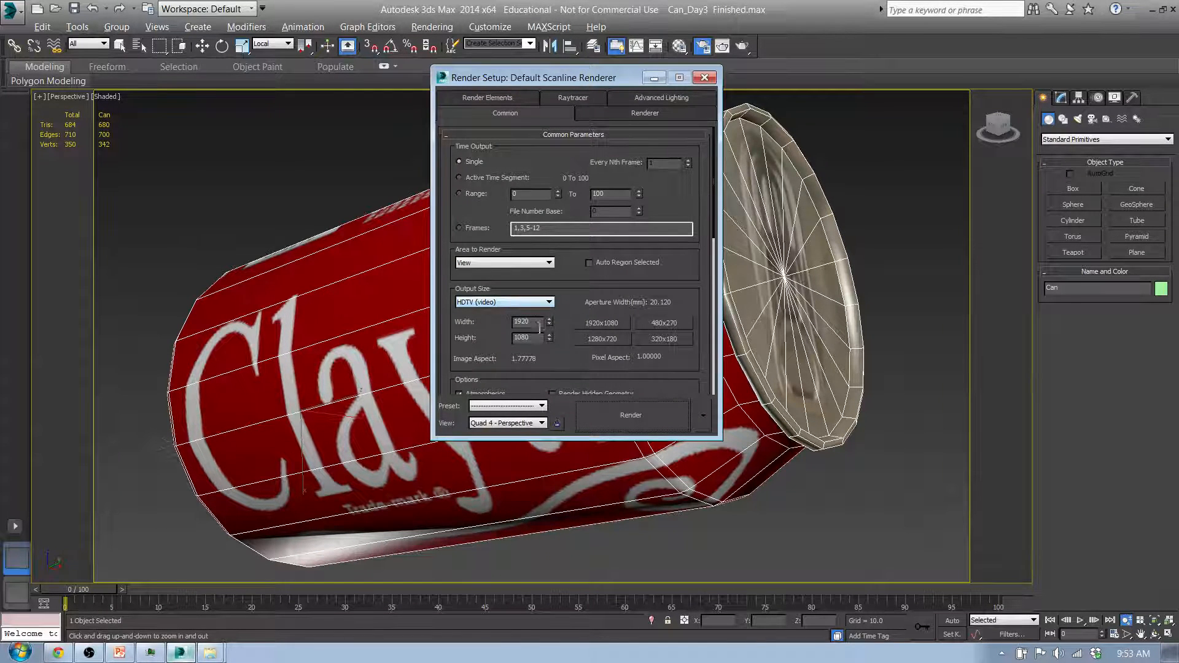
click(605, 416)
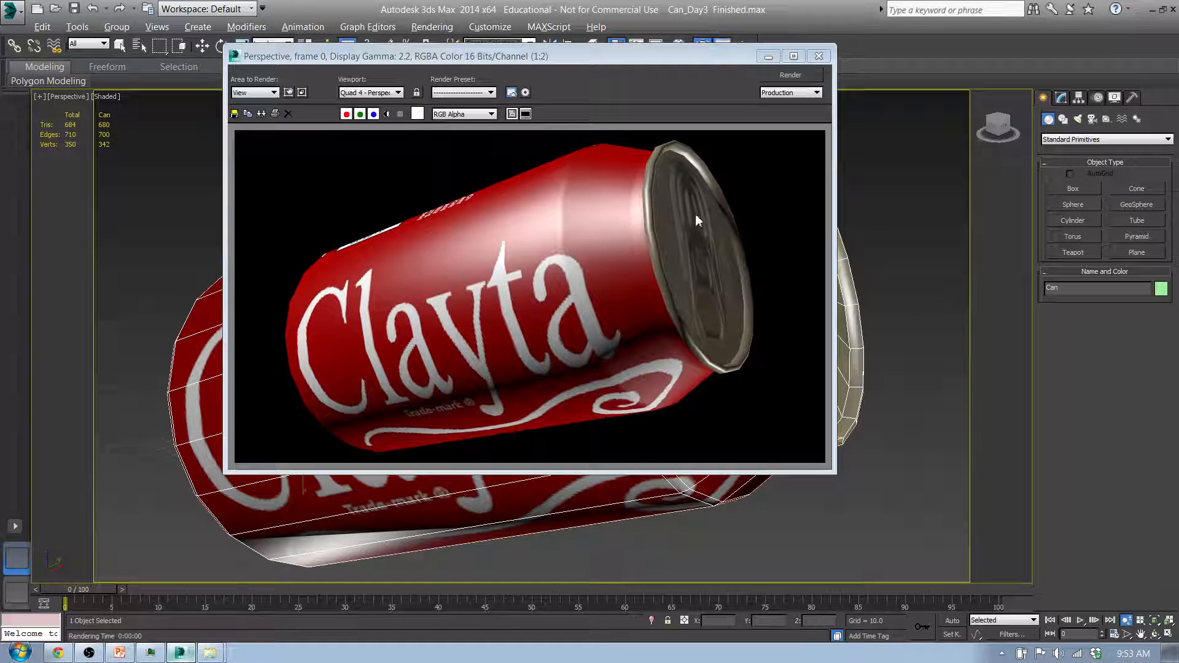
click(233, 114)
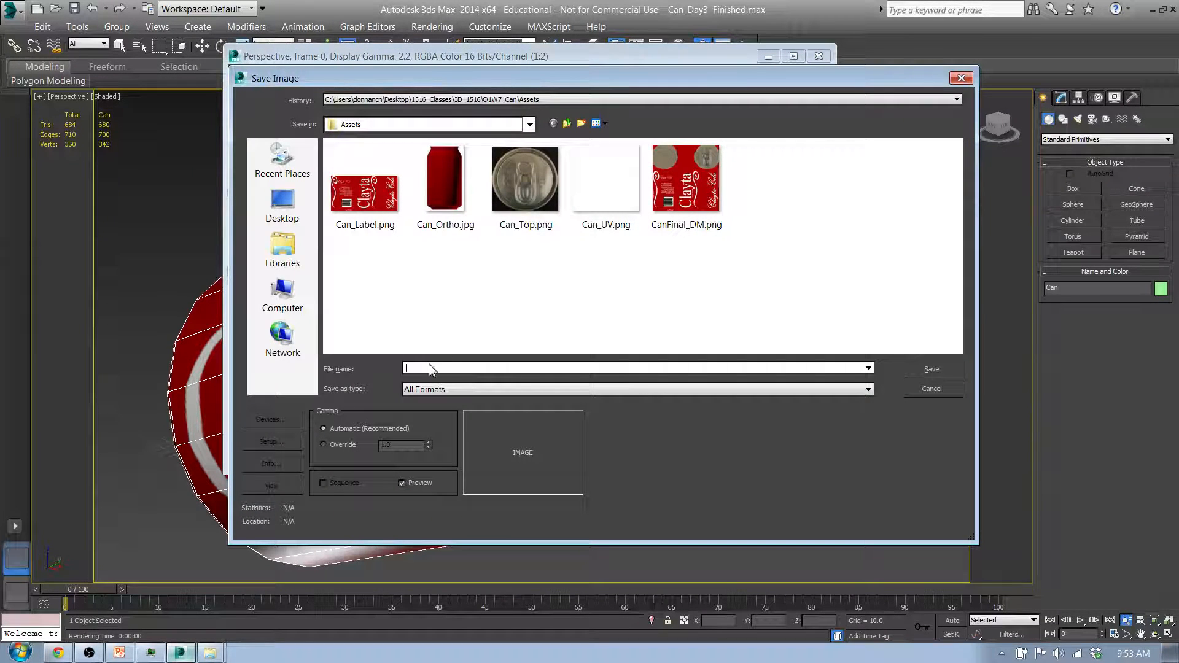
text(Can_)
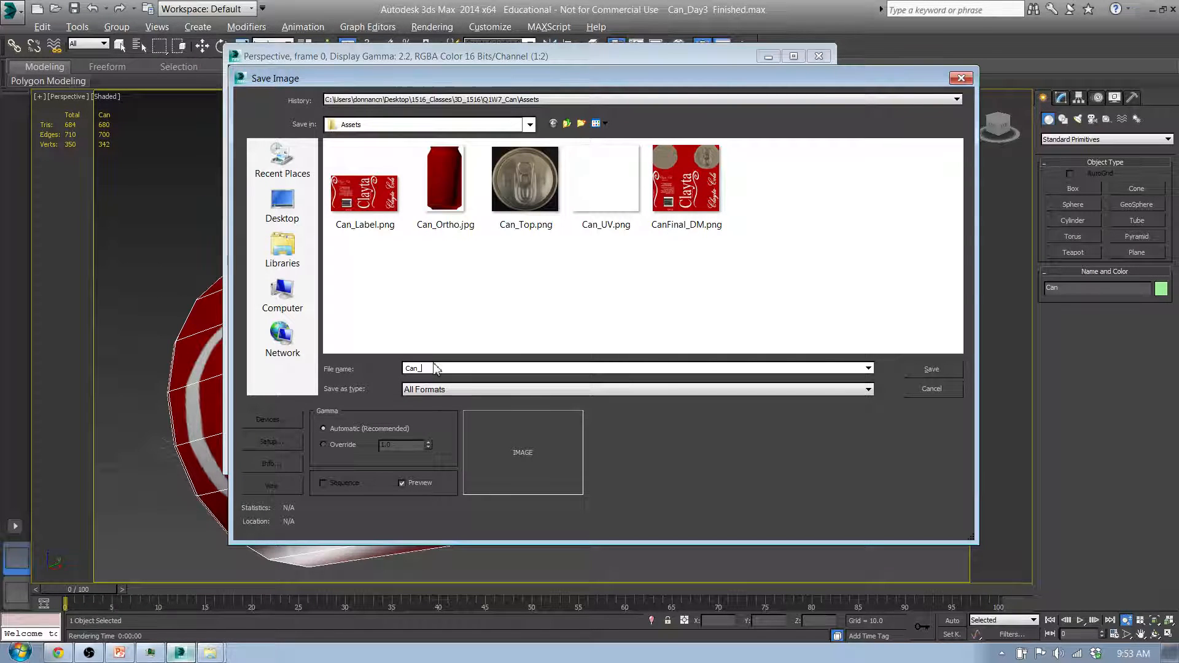
text(FinalRender)
key(BackSpace)
key(BackSpace)
key(BackSpace)
key(BackSpace)
key(BackSpace)
key(BackSpace)
key(BackSpace)
Step: Save the render as 5_Lastname_Can_TN in PNG format, RGB 24 bit with alpha channel, and close the rendering windows
text(S_Lastname)
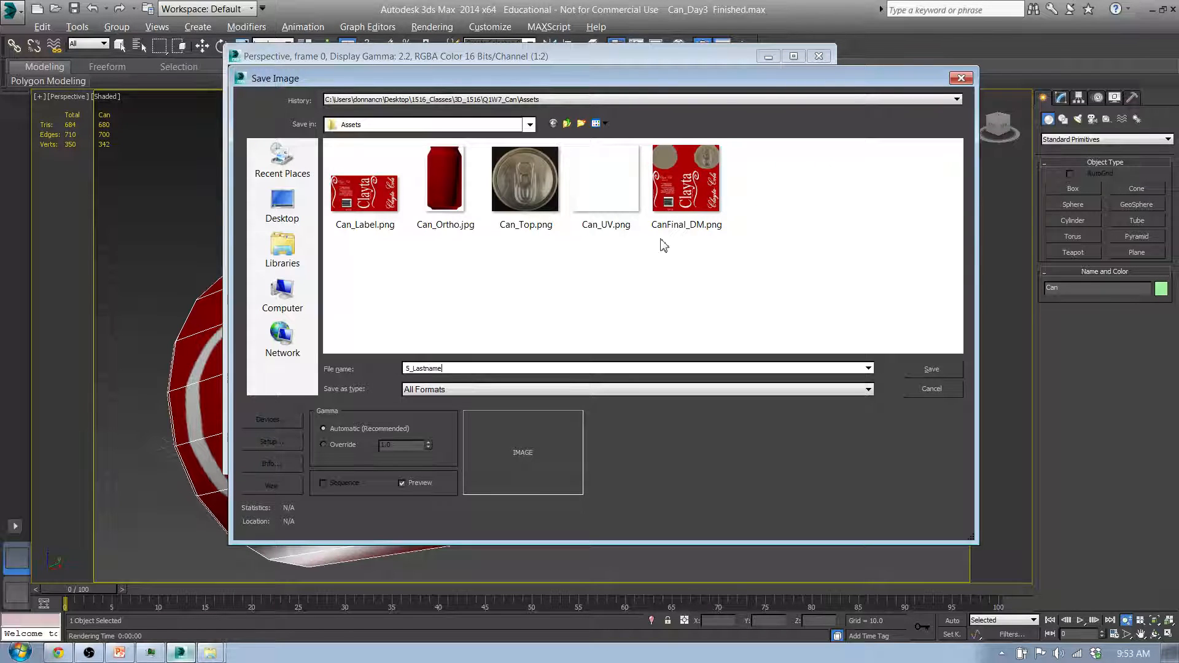
text(_Can_TN)
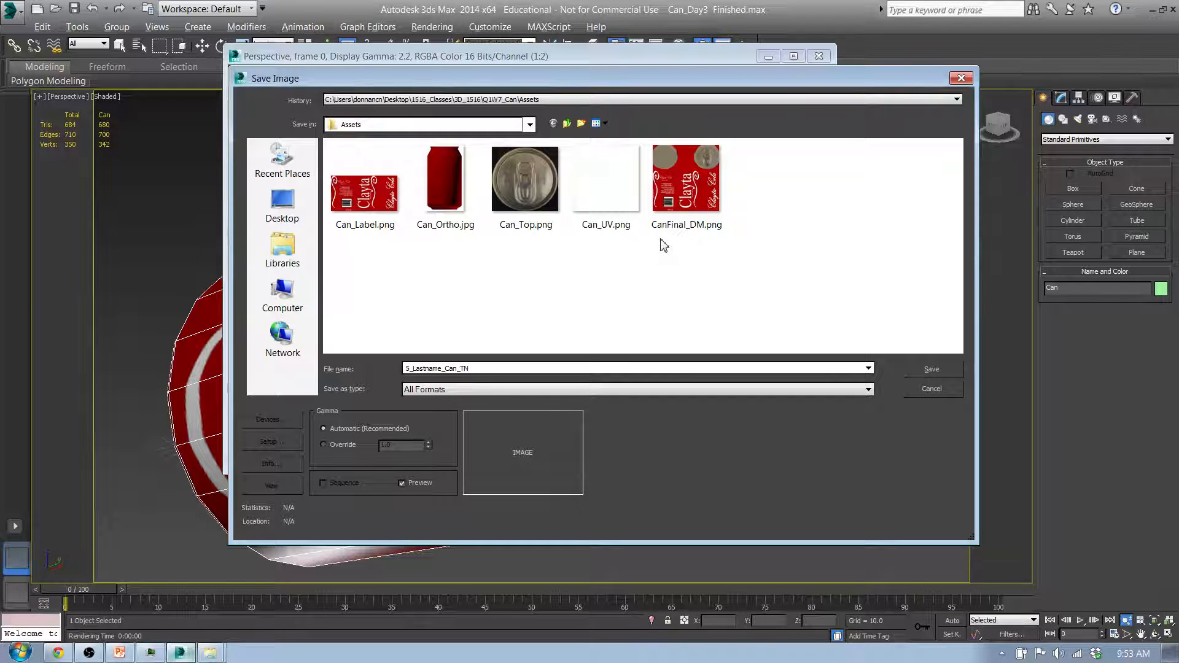
click(441, 390)
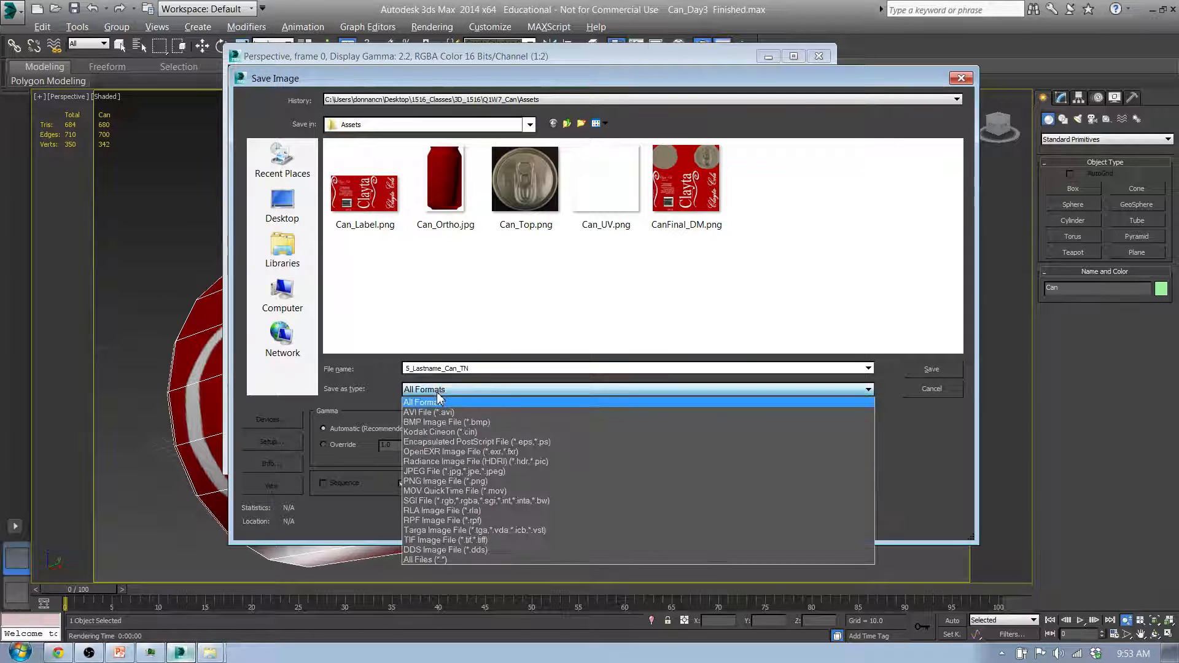
click(452, 483)
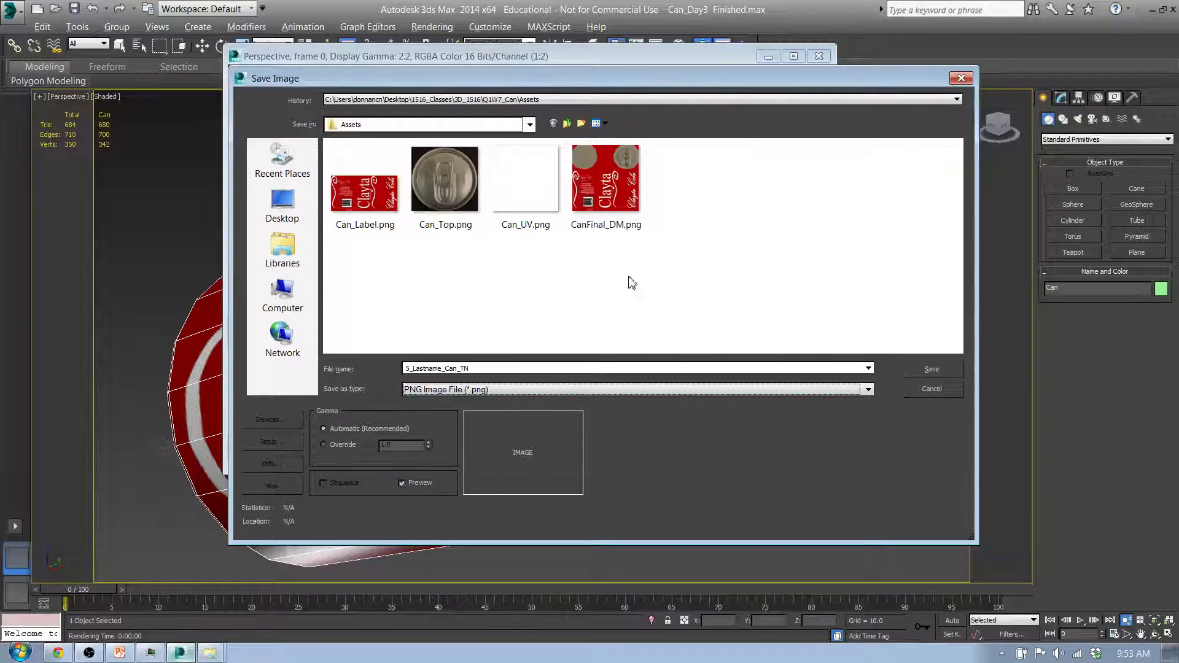
click(937, 372)
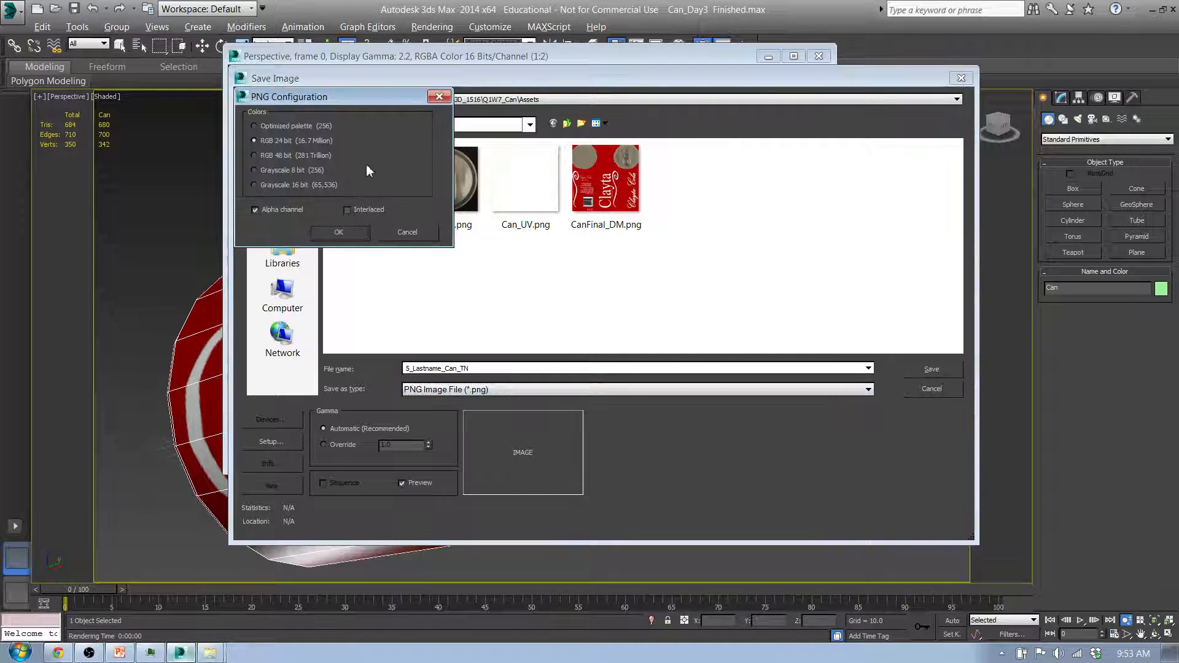
click(344, 233)
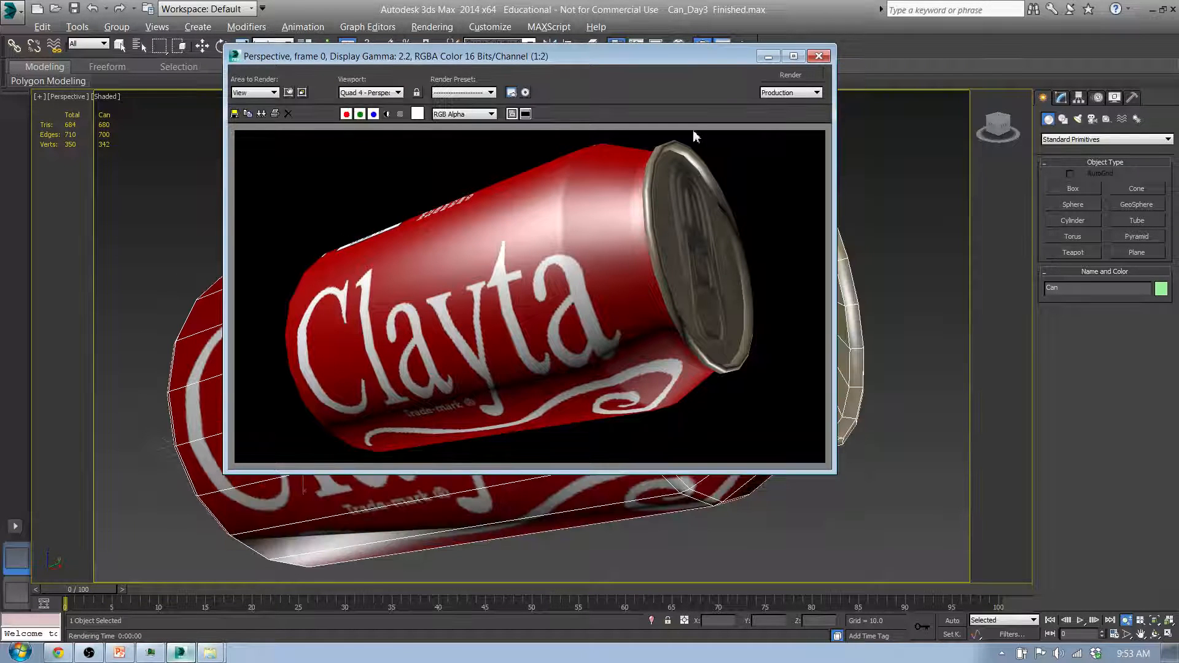
click(818, 55)
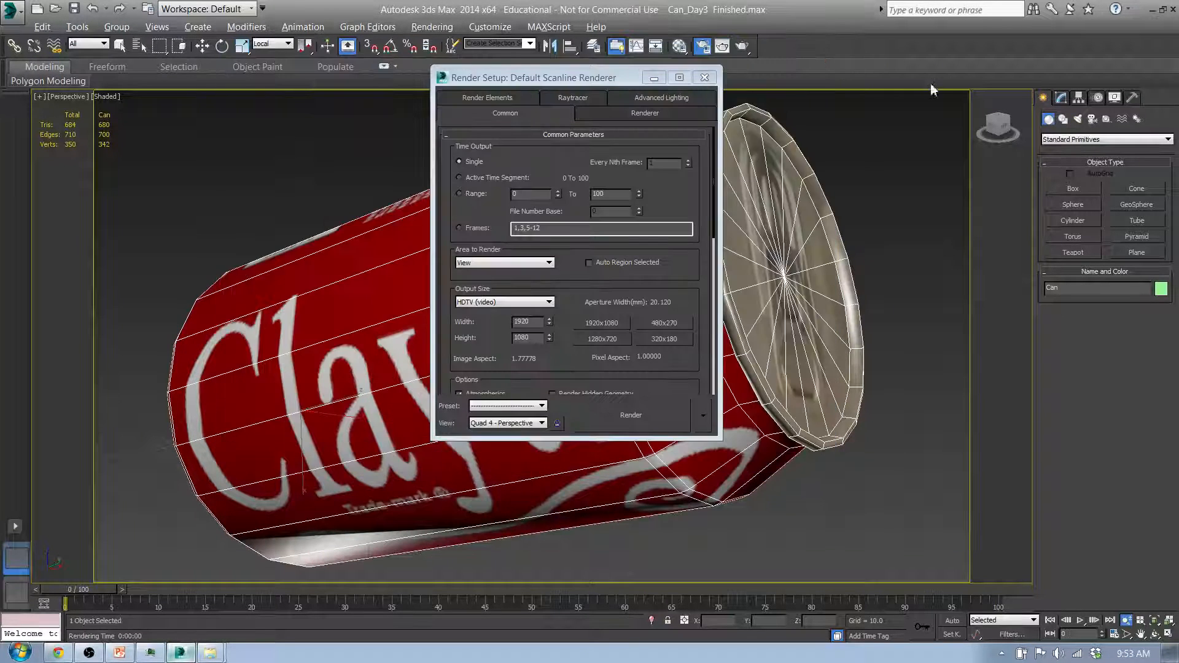
click(703, 78)
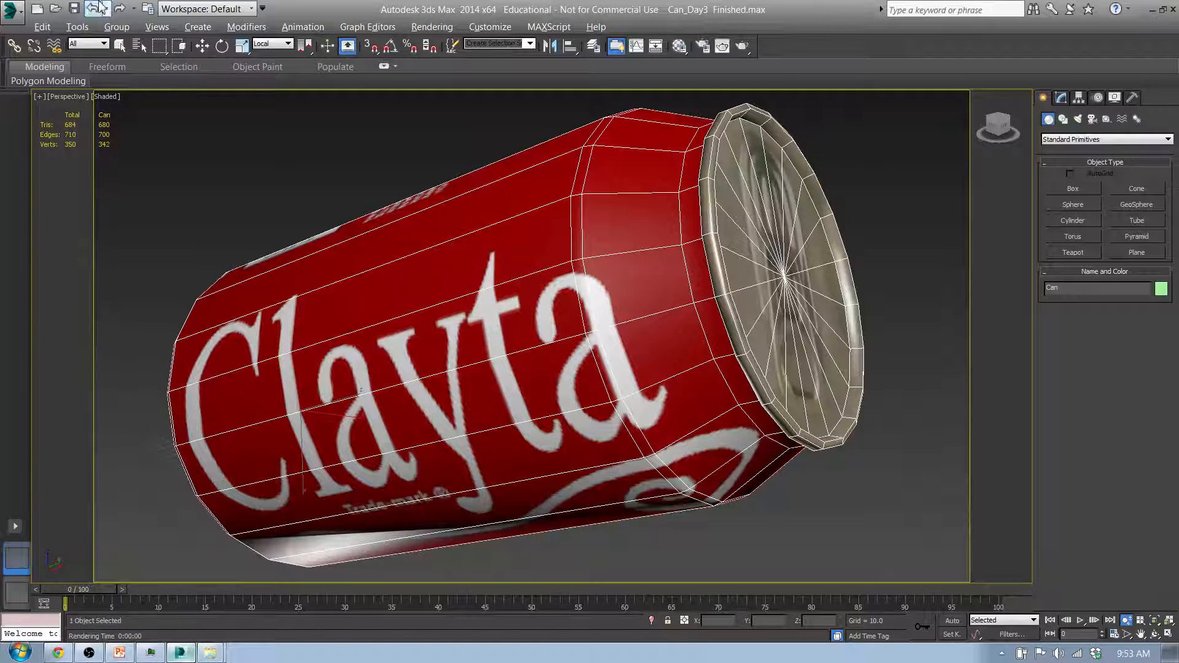
Step: Save the scene under the name Can_Day3 Finished.max in the Assets folder
click(12, 10)
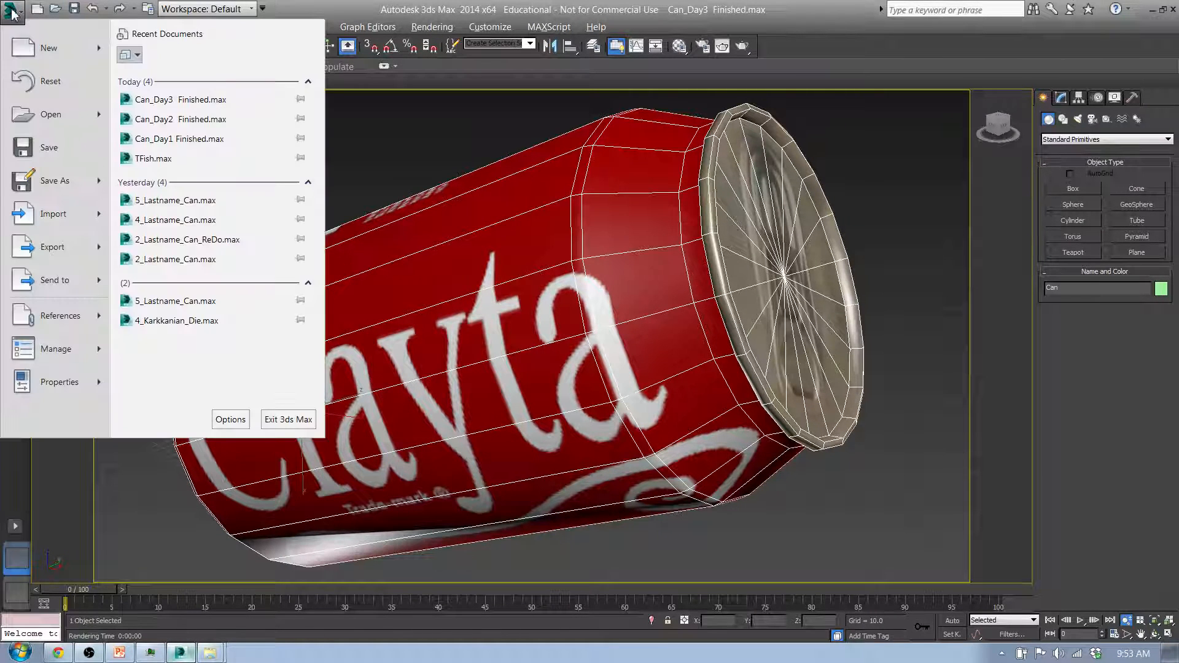
click(93, 184)
click(244, 175)
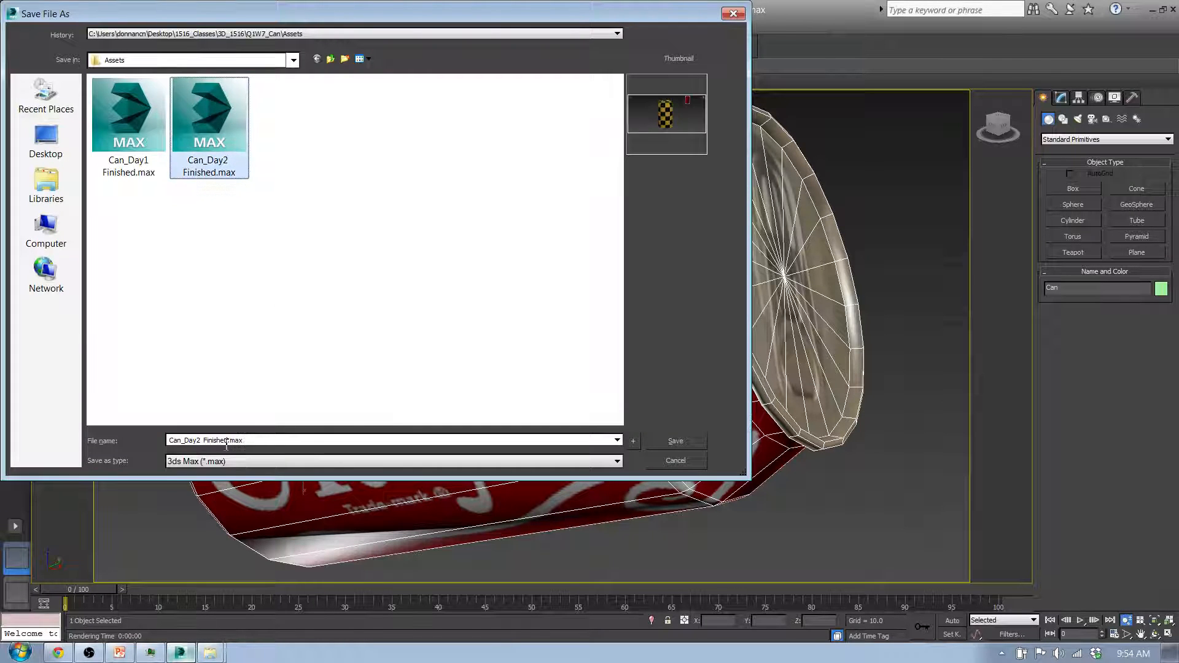
click(204, 439)
drag(196, 441, 201, 441)
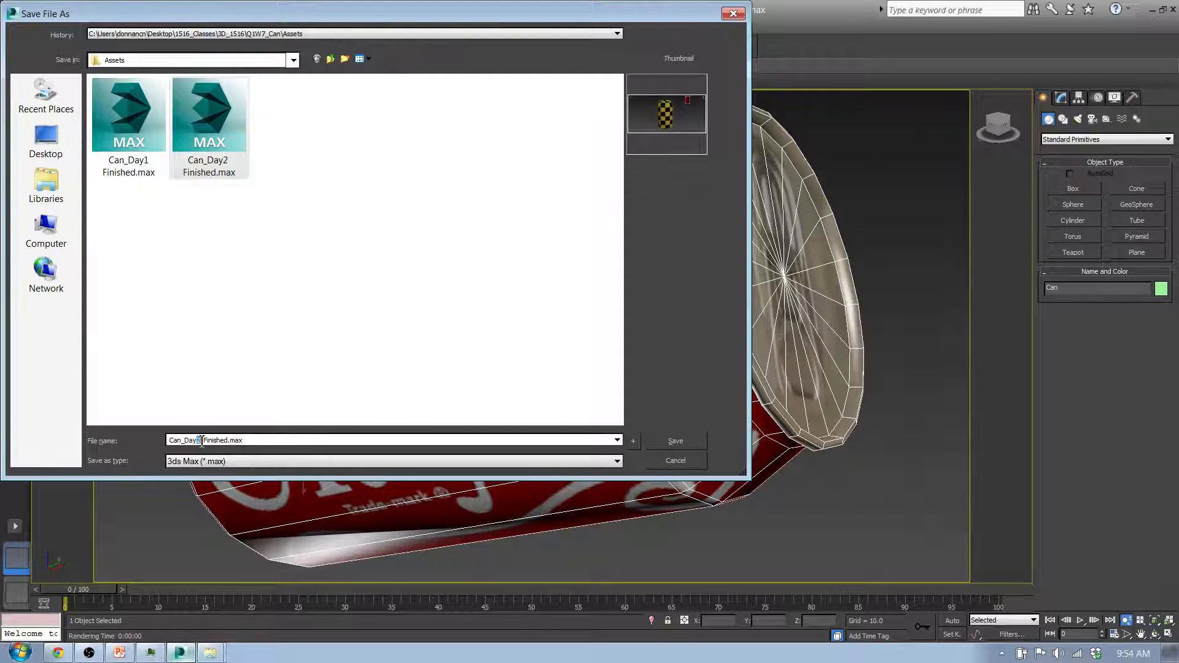
text(3)
click(676, 441)
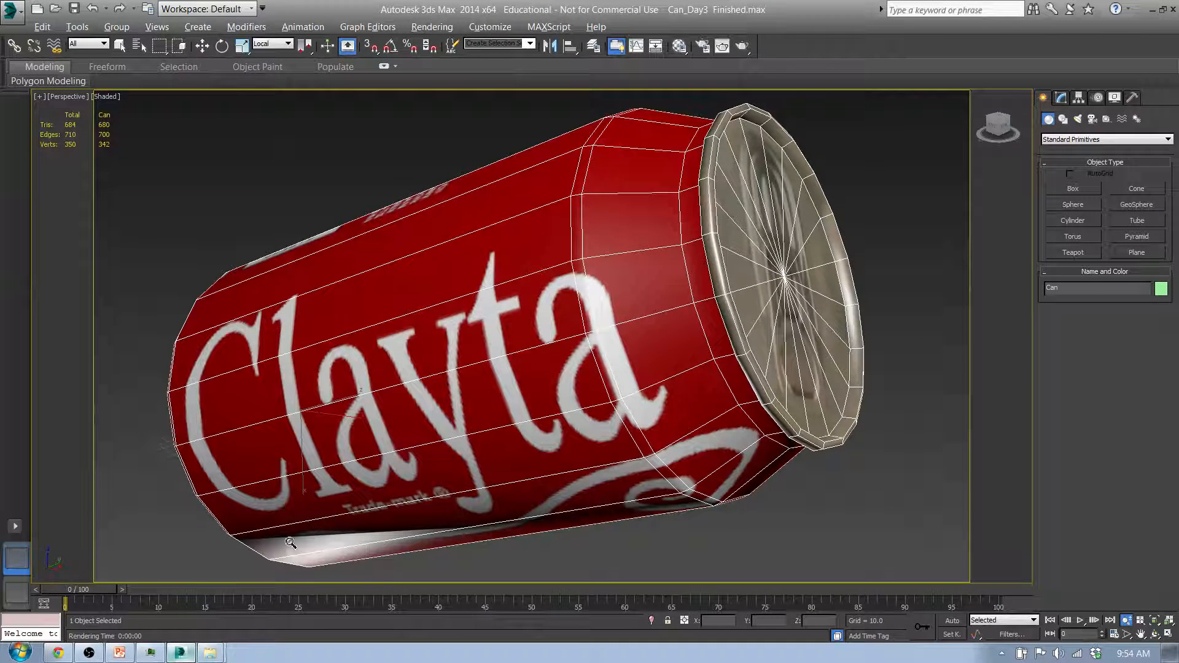
Step: Switch to the Q1W7 presentation in PowerPoint and run its slide show from the beginning through to the Extensions slide
click(119, 653)
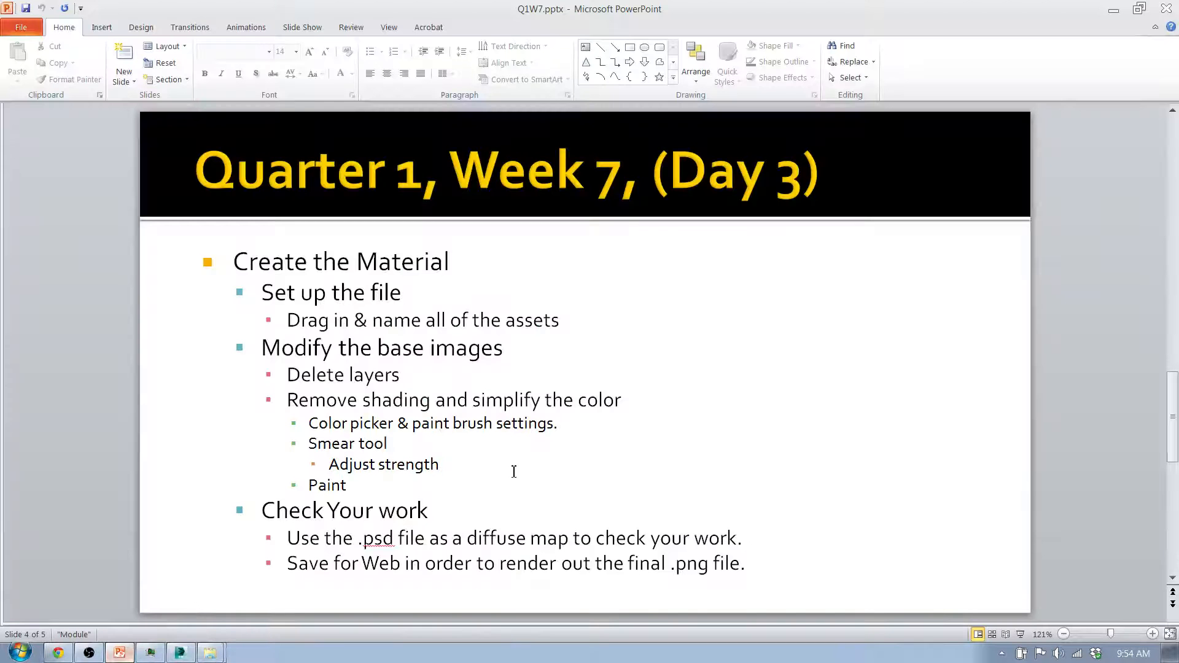
click(731, 372)
key(Escape)
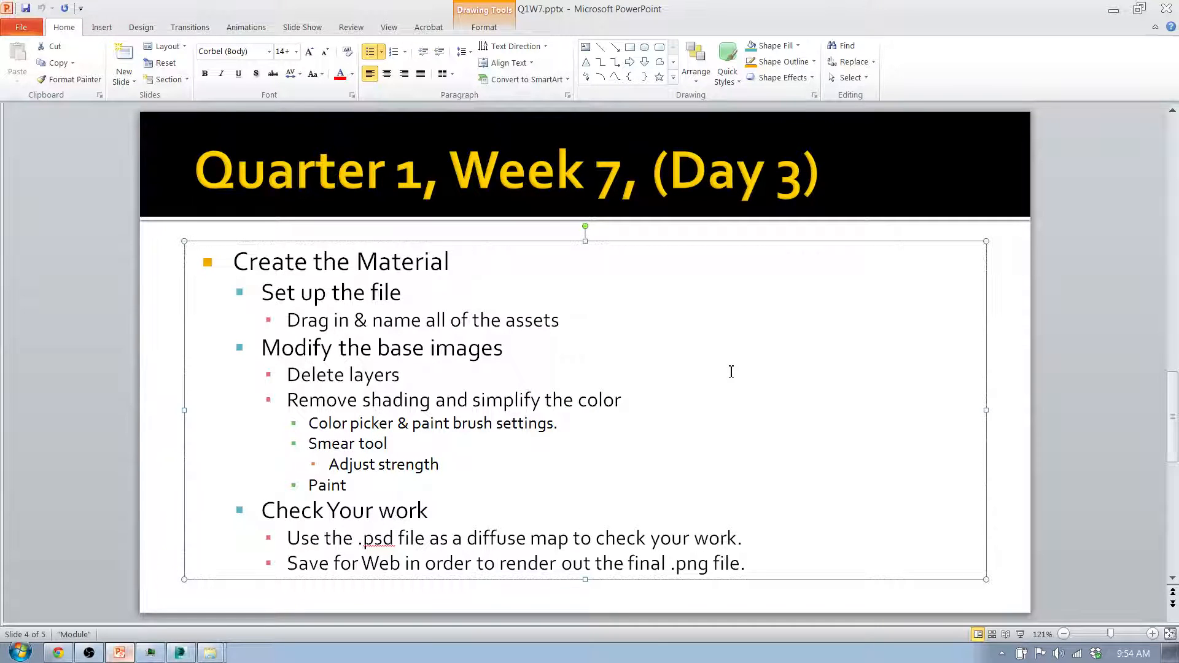
key(F5)
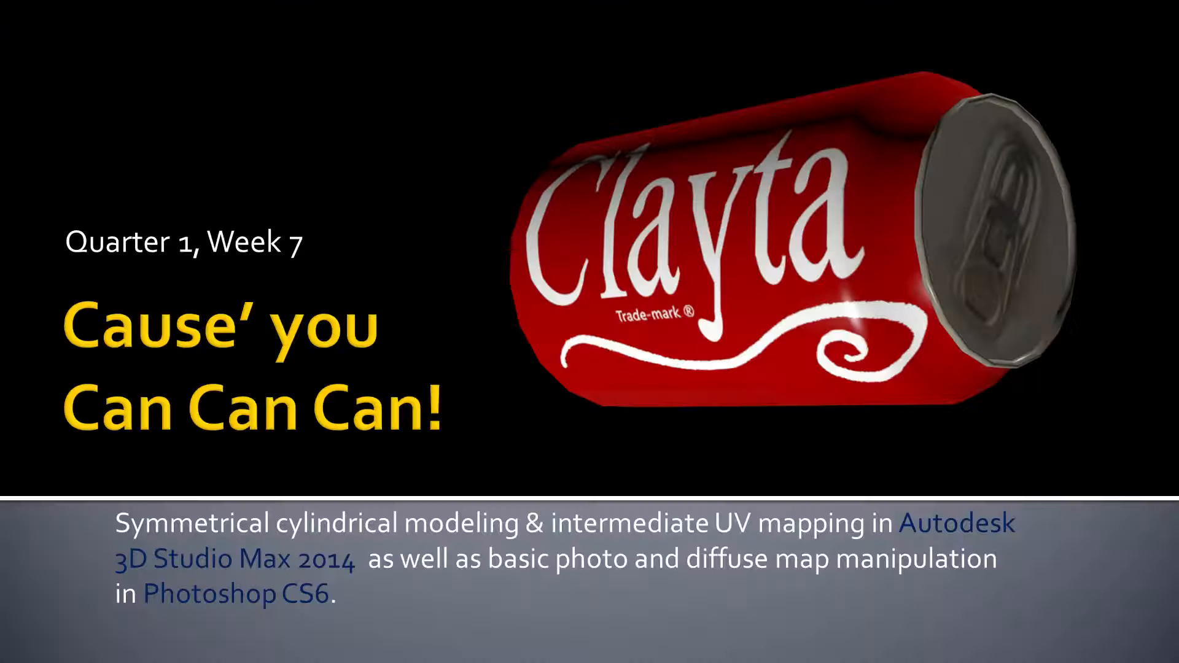
key(Right)
key(Right)
key(Right)
key(Right)
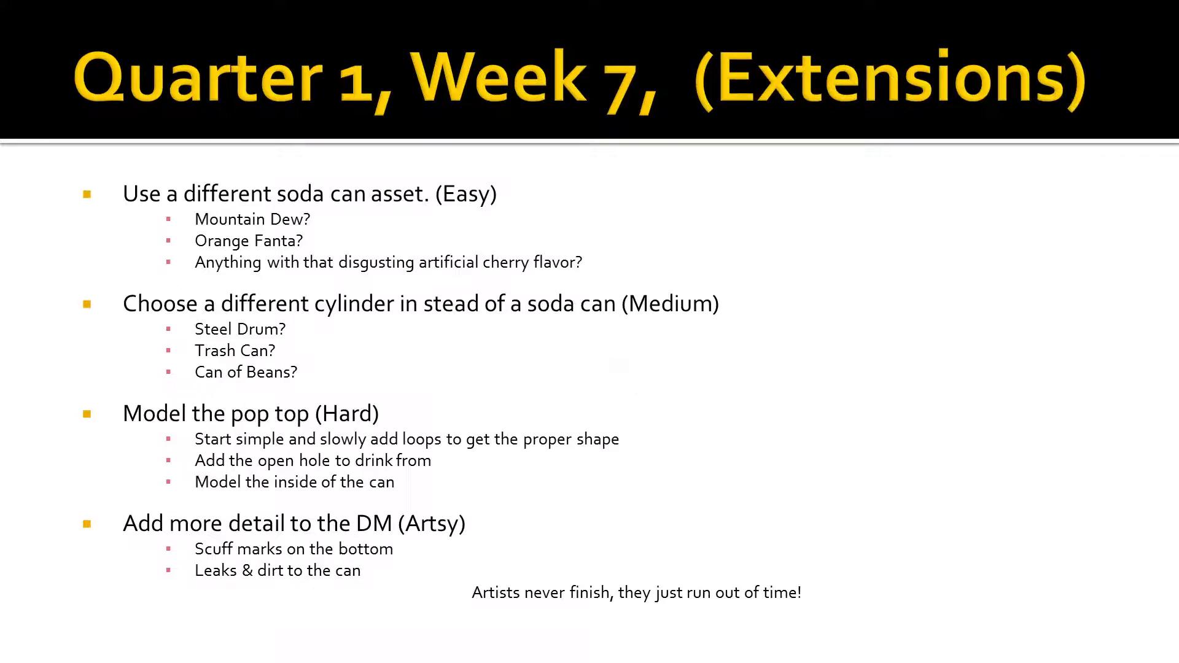